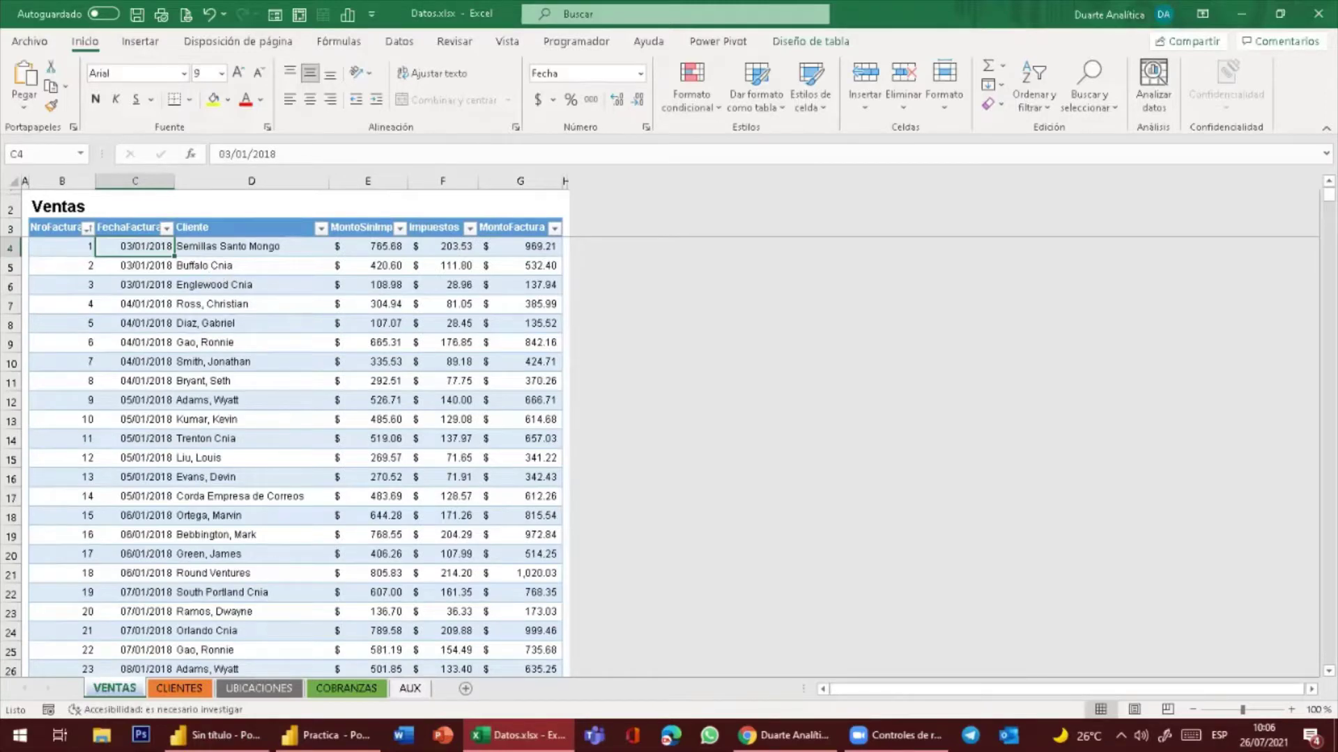
# Review the CLIENTES sheet's Cliente, Tipo, Teléfono and Ubicación columns, including the options offered for Tipo
pyautogui.click(179, 688)
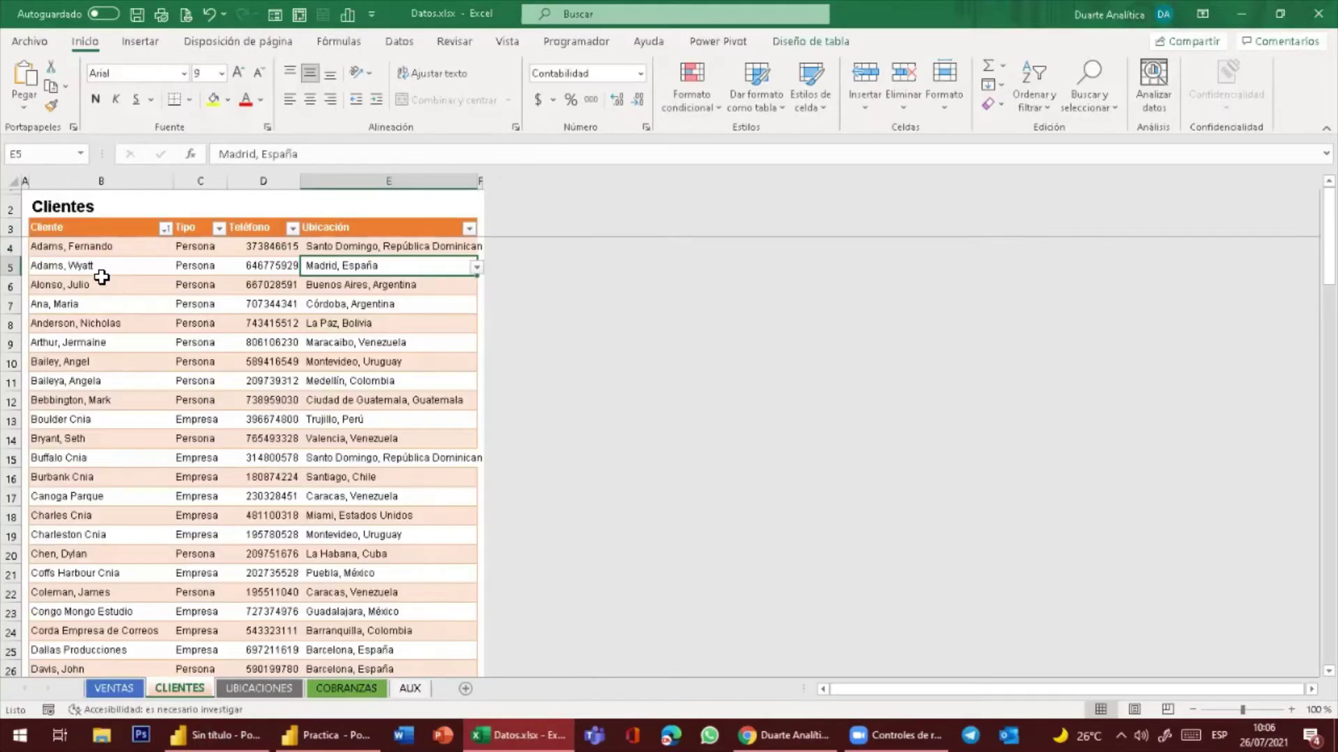
pyautogui.click(102, 283)
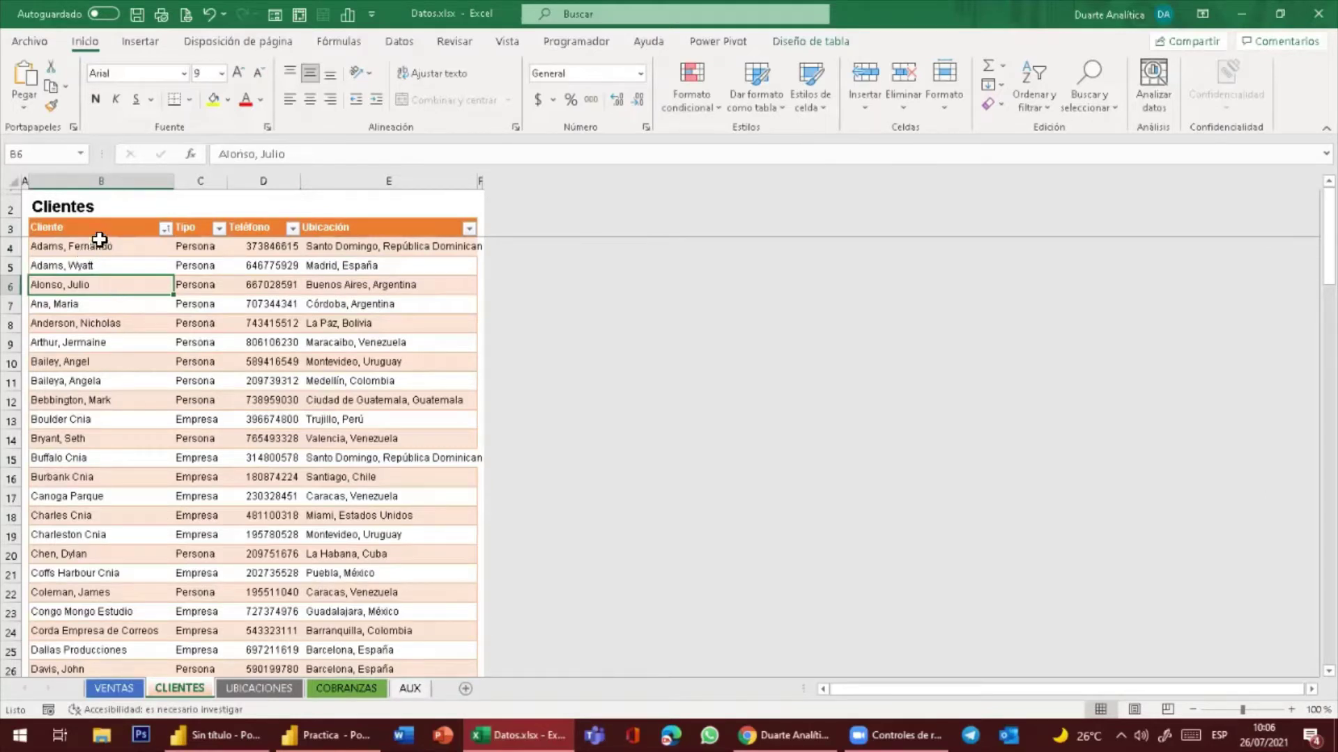
pyautogui.moveTo(99, 229); pyautogui.dragTo(98, 287)
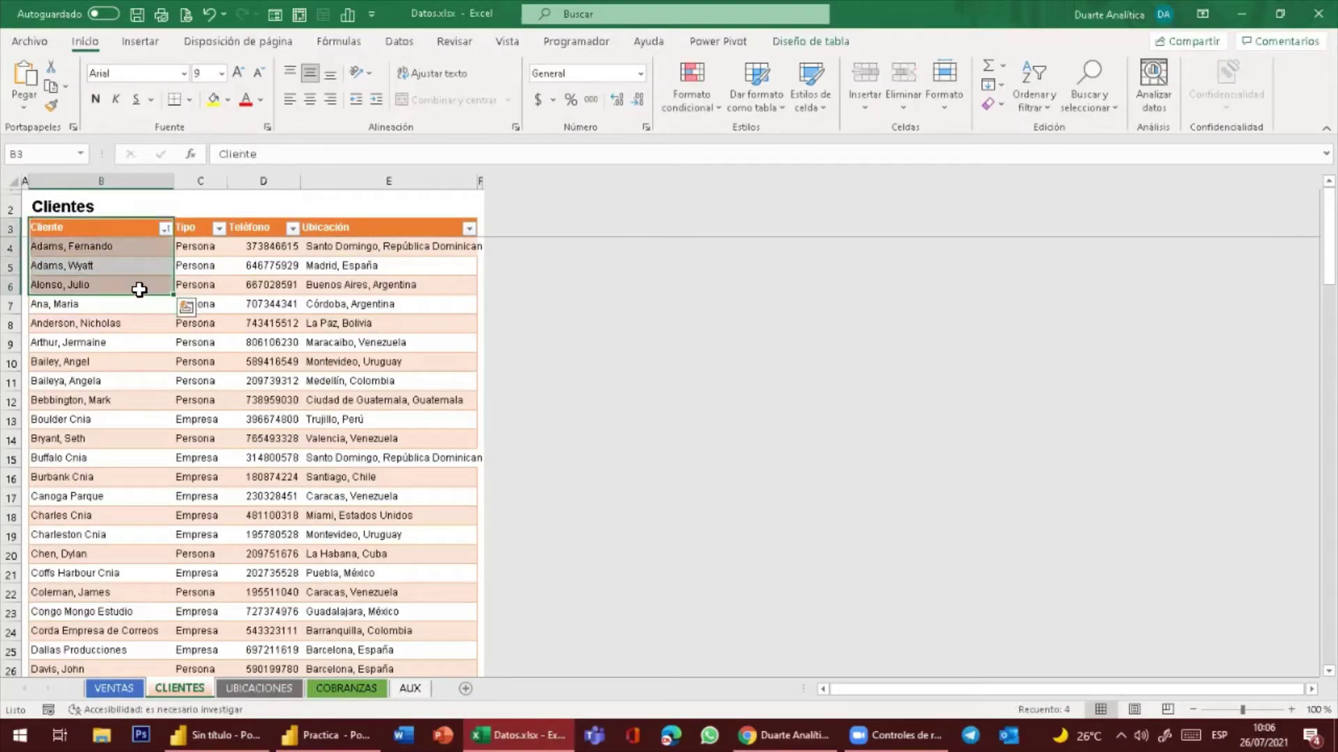
pyautogui.moveTo(199, 228); pyautogui.dragTo(204, 266)
pyautogui.click(204, 266)
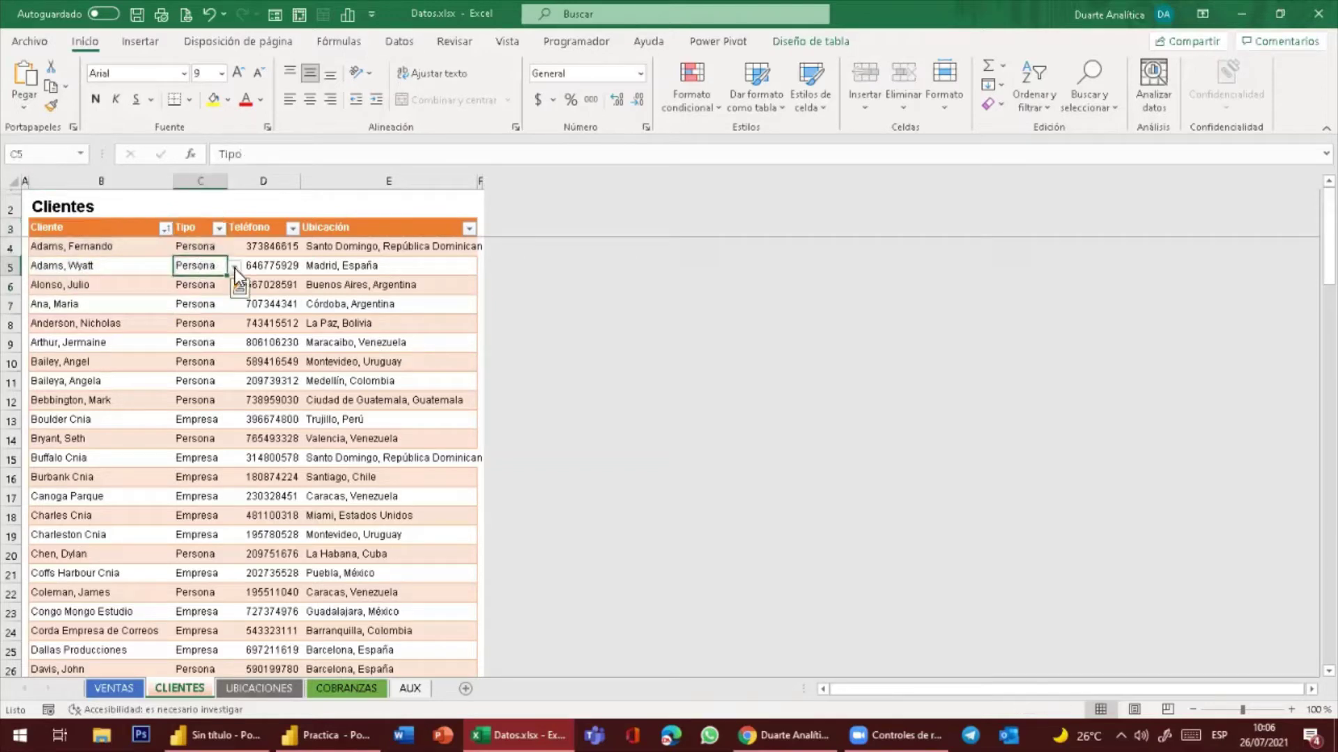
pyautogui.click(235, 267)
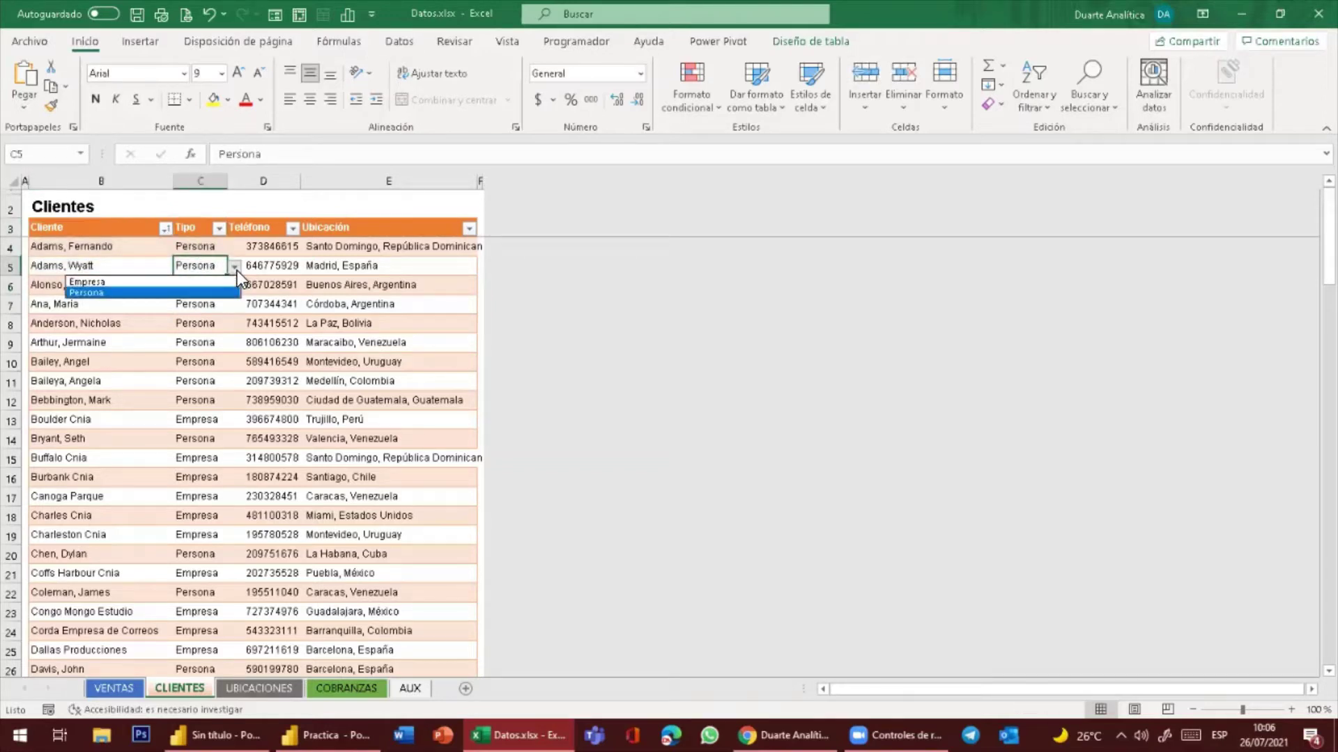
pyautogui.press('Escape')
pyautogui.click(283, 247)
pyautogui.click(323, 249)
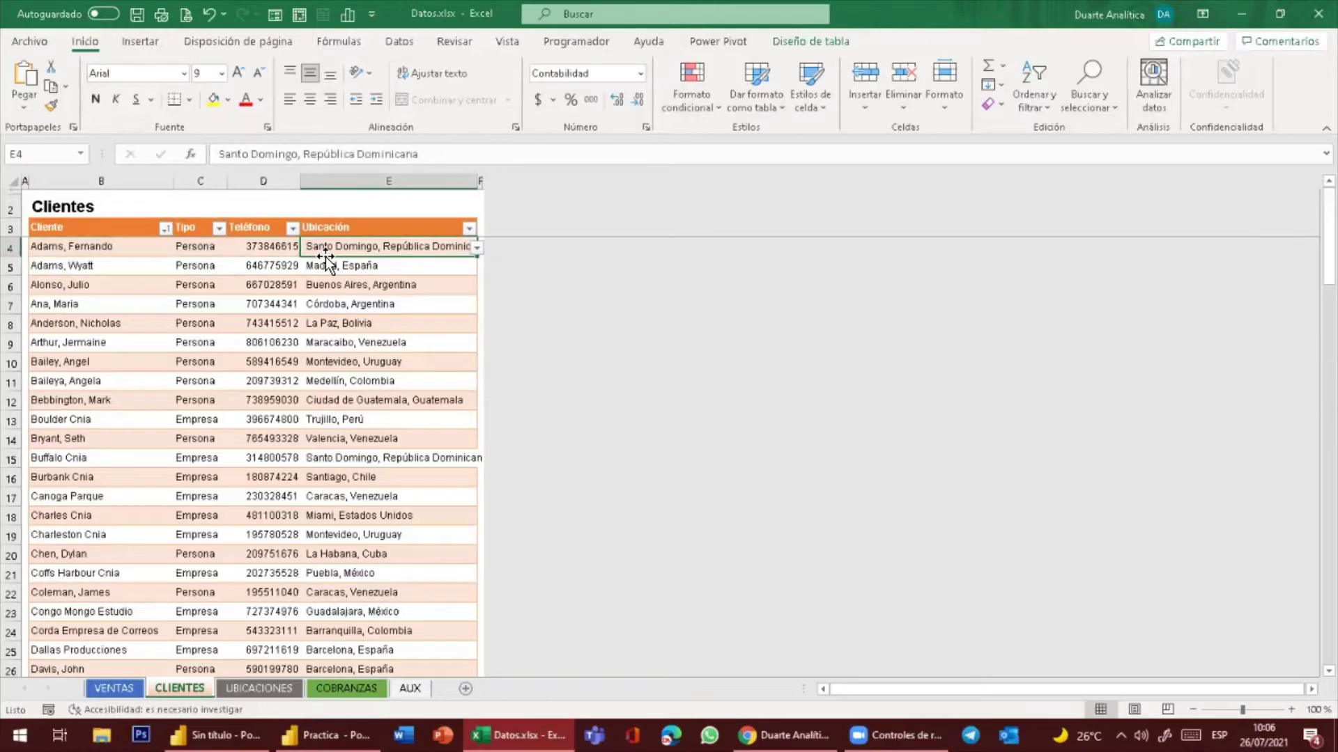
# Review the UBICACIONES sheet's Ciudad and País columns and the formula behind the Ubicación column
pyautogui.click(258, 688)
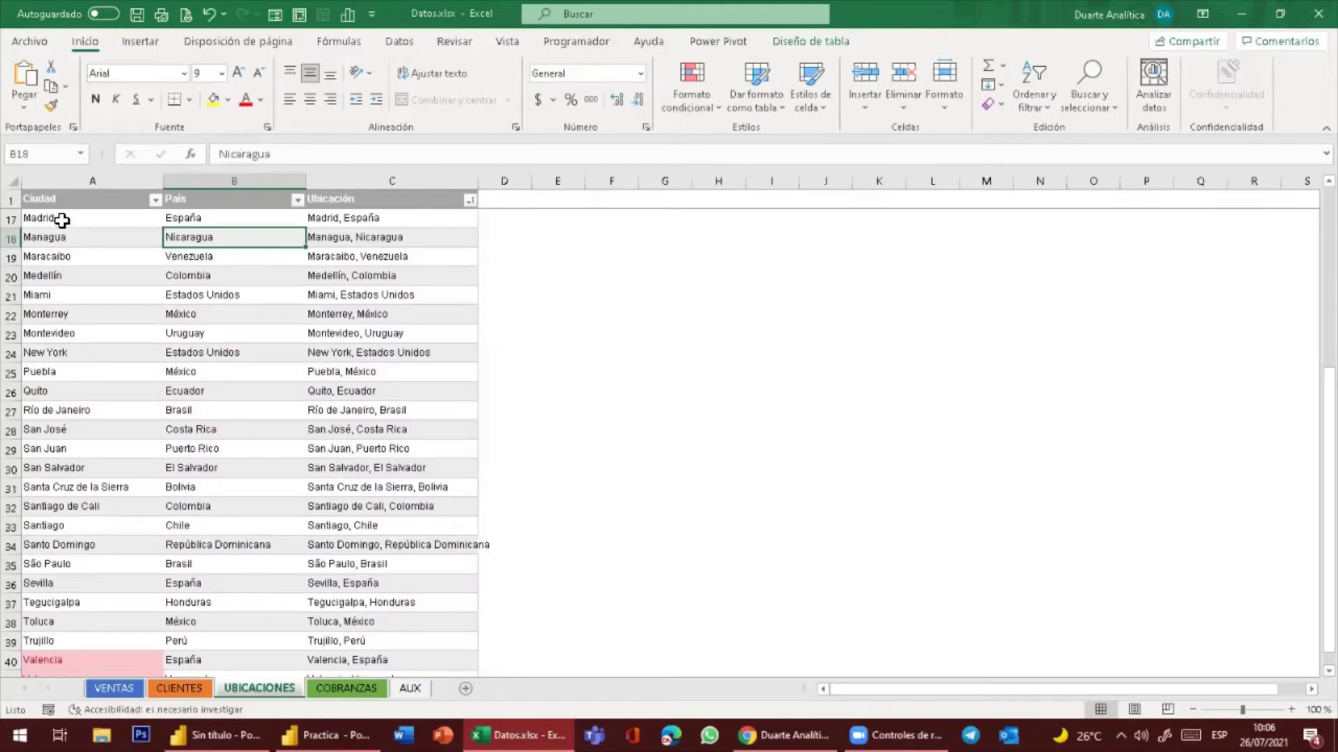
pyautogui.click(69, 256)
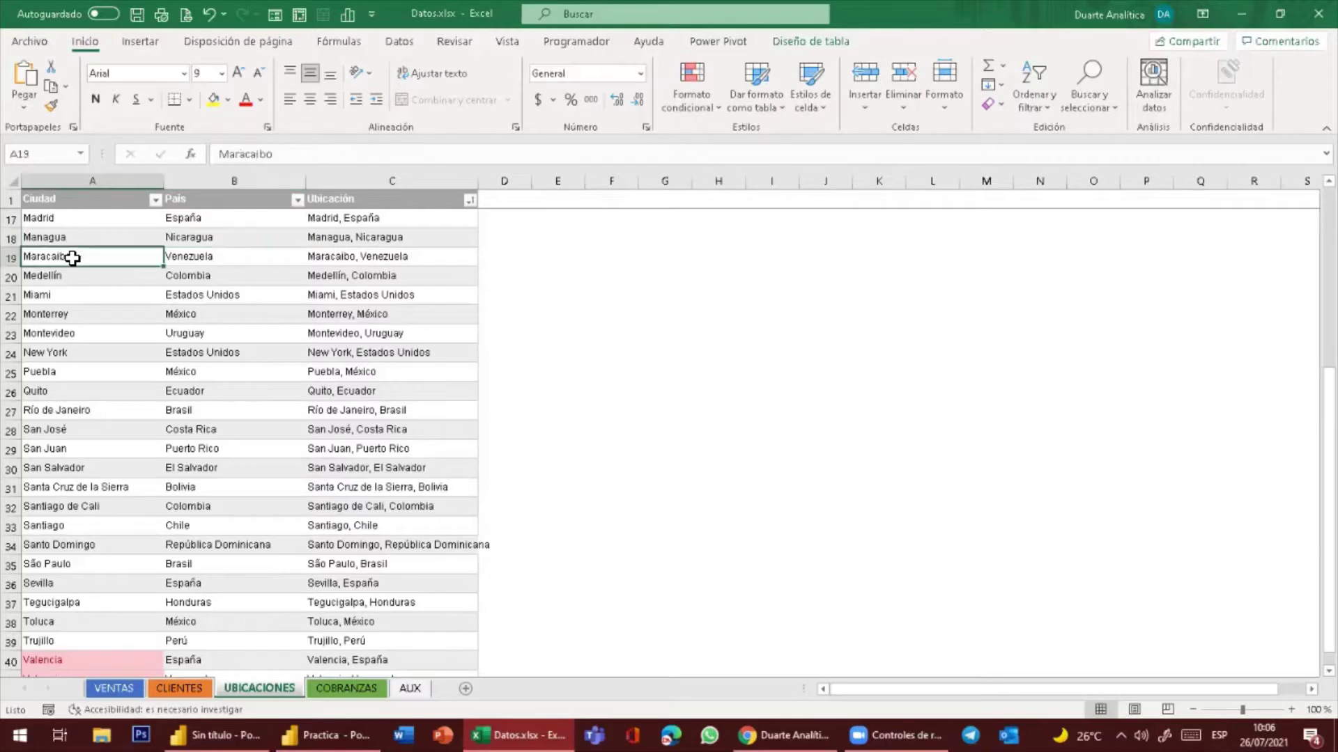
pyautogui.click(222, 235)
pyautogui.click(427, 236)
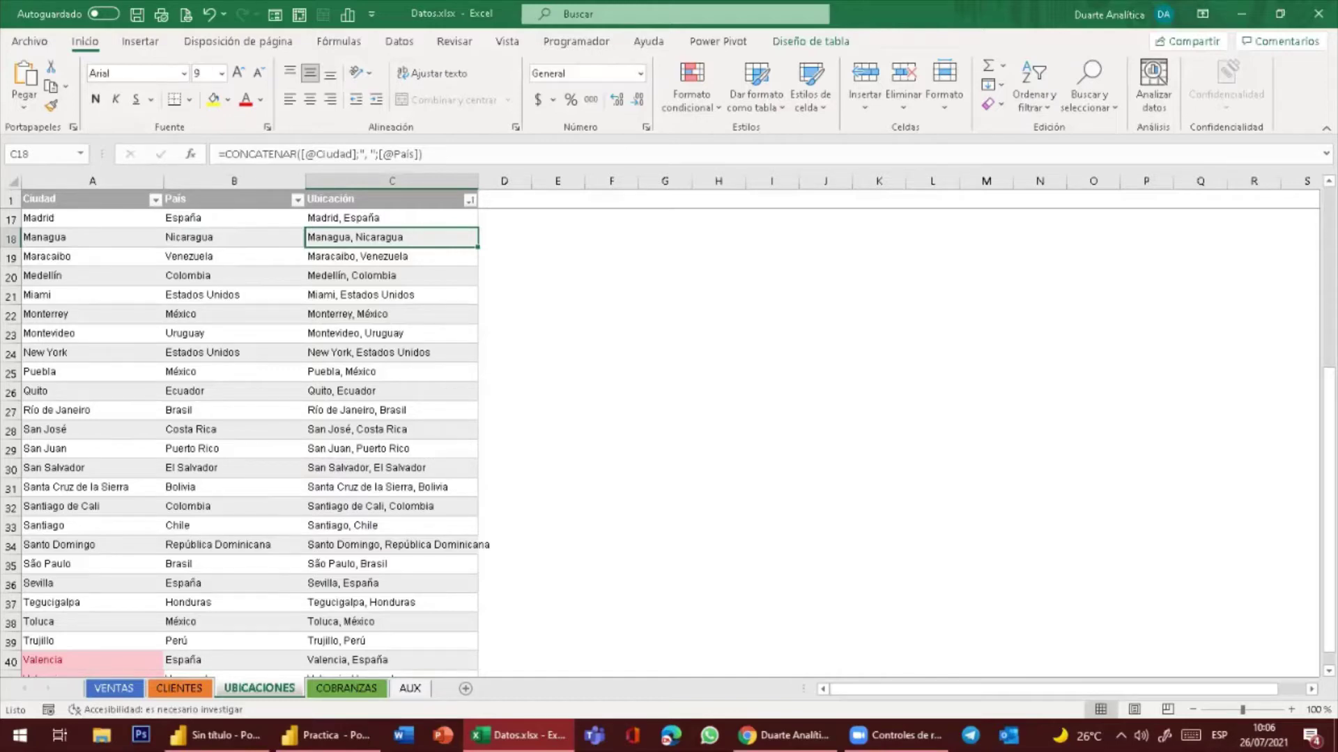
# Examine the COBRANZAS sheet's invoice numbers, collection dates and collected amounts, checking for repeated invoice numbers
pyautogui.hotkey('ctrl', 'pagedown')
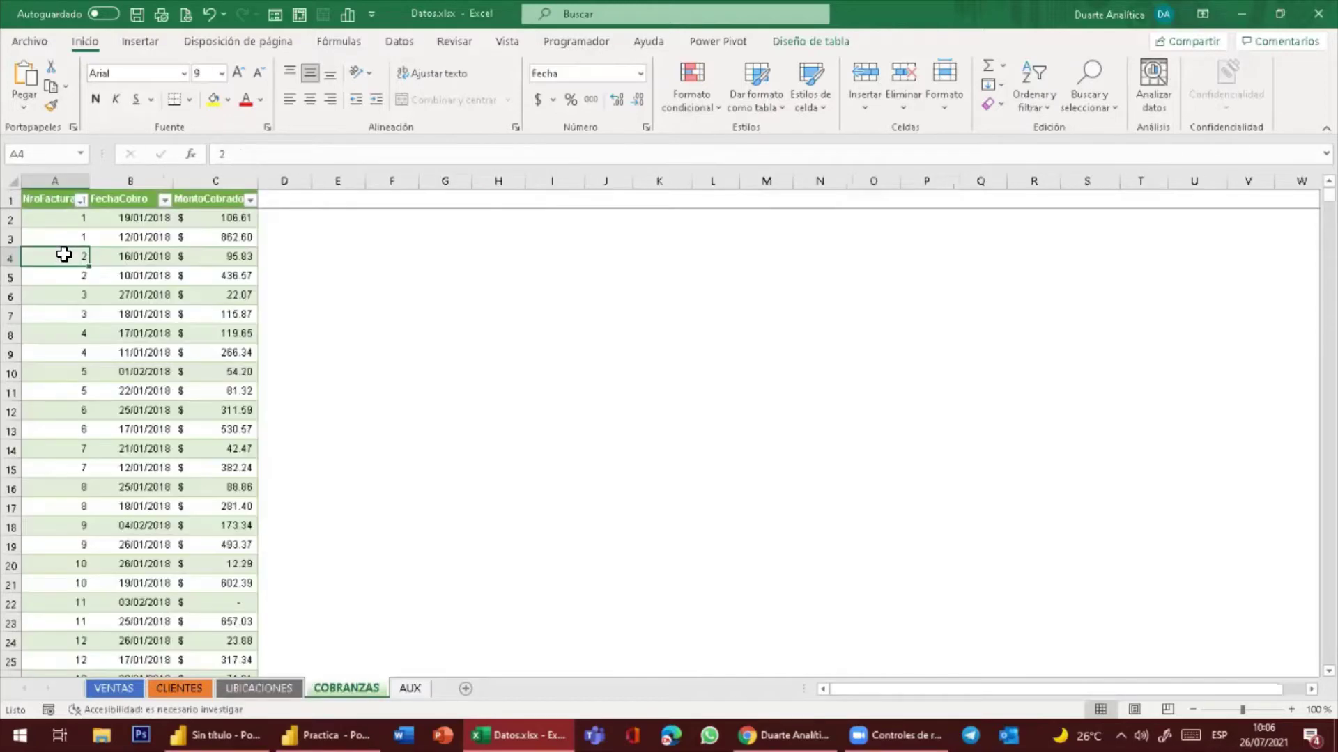
pyautogui.press('Up')
pyautogui.press('Down')
pyautogui.press('Down')
pyautogui.press('Down')
pyautogui.press('Down')
pyautogui.press('Down')
pyautogui.press('Down')
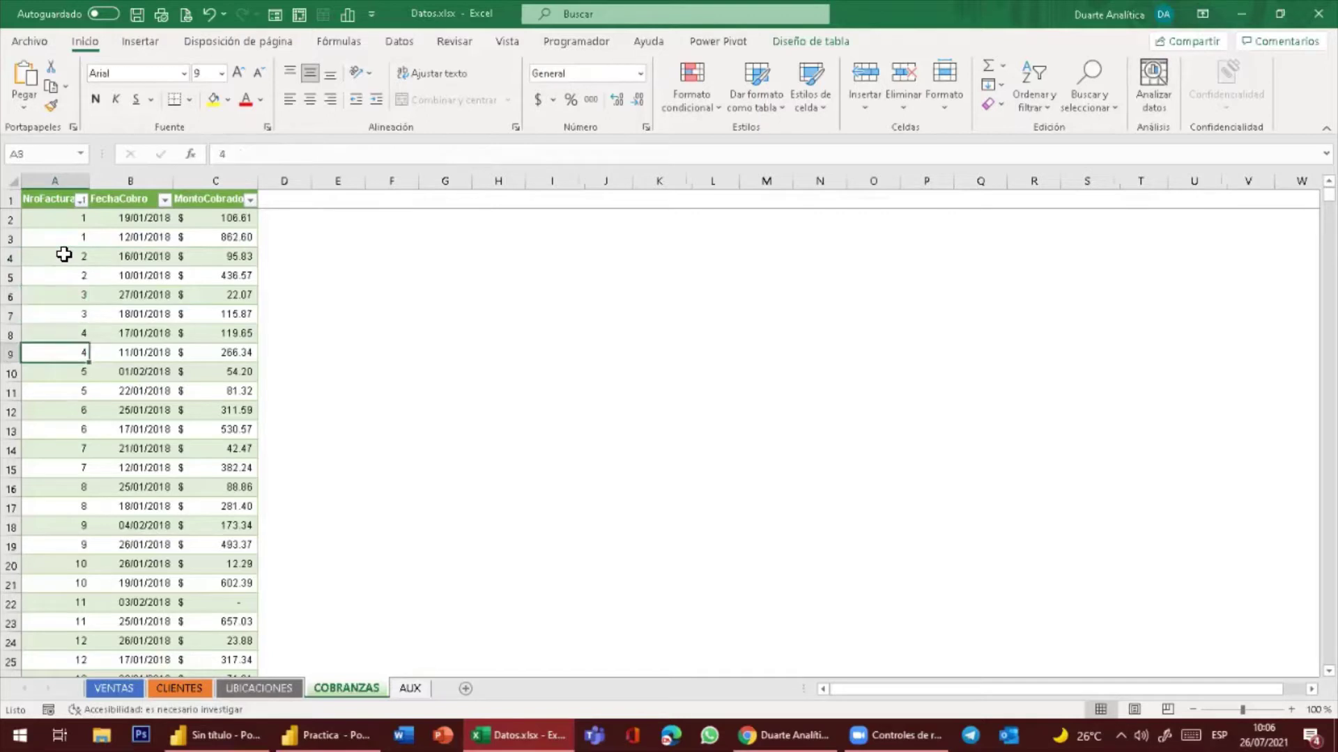
pyautogui.press('Down')
pyautogui.press('Down')
pyautogui.press('Up')
pyautogui.press('Up')
pyautogui.press('Up')
pyautogui.press('Up')
pyautogui.press('Up')
pyautogui.press('Up')
pyautogui.press('Up')
pyautogui.press('Up')
pyautogui.press('Up')
pyautogui.press('Up')
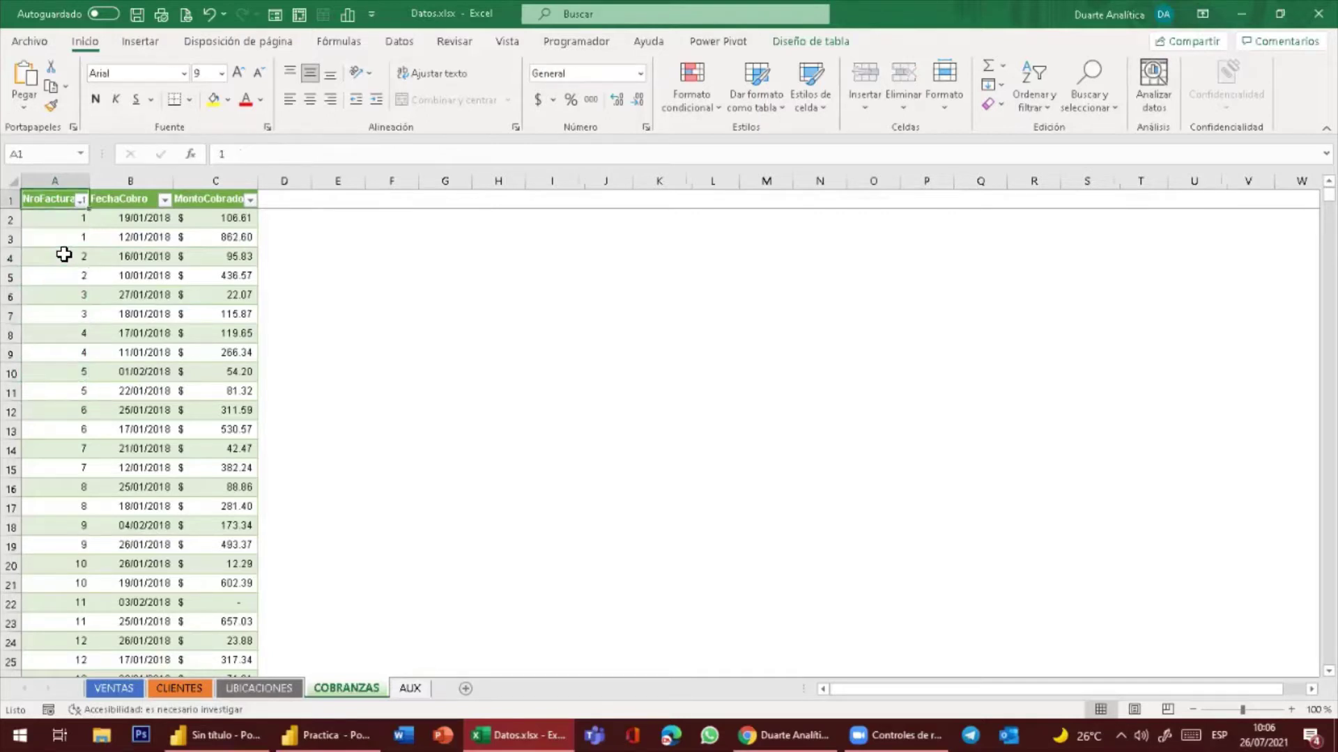
pyautogui.press('Down')
pyautogui.press('Down')
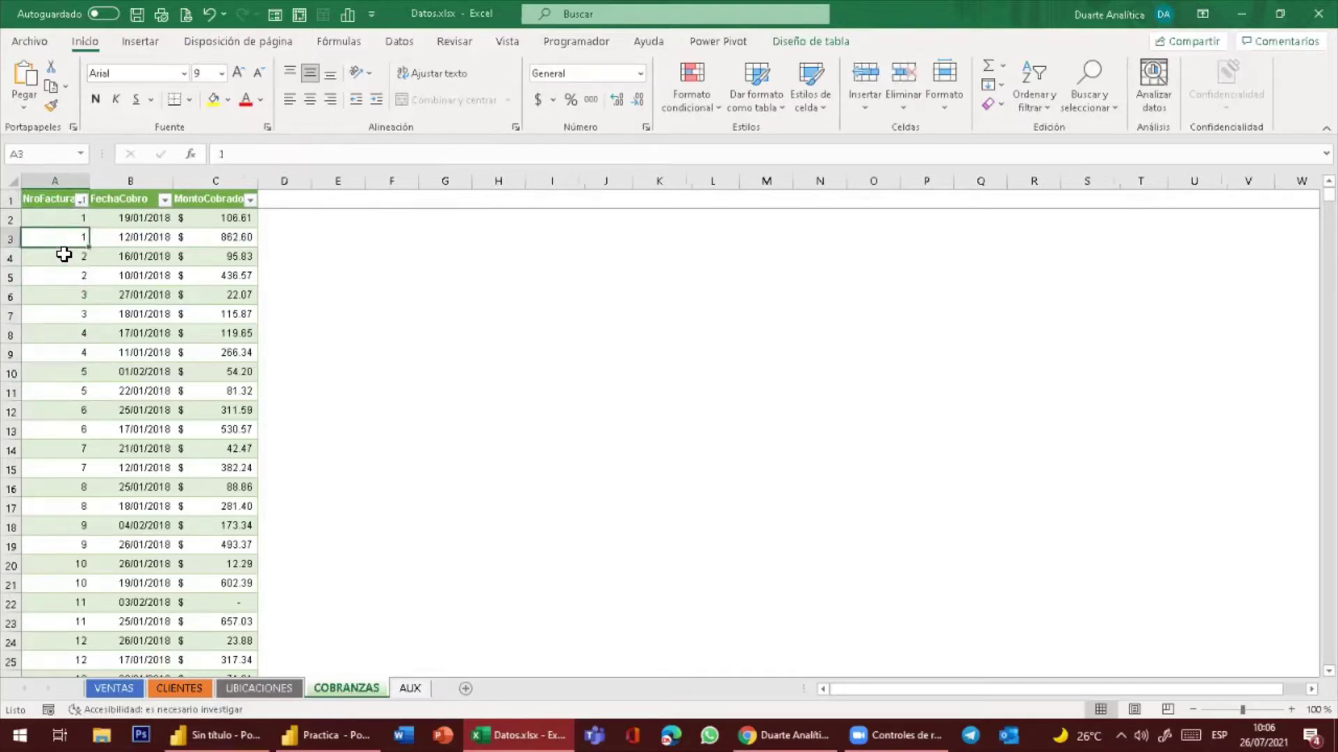
pyautogui.press('Right')
pyautogui.press('Right')
pyautogui.press('Left')
pyautogui.press('Left')
# Return to the VENTAS sheet and examine the row of invoice 2 as a single sales record
pyautogui.hotkey('ctrl', 'pageup')
pyautogui.hotkey('ctrl', 'pageup')
pyautogui.hotkey('ctrl', 'pageup')
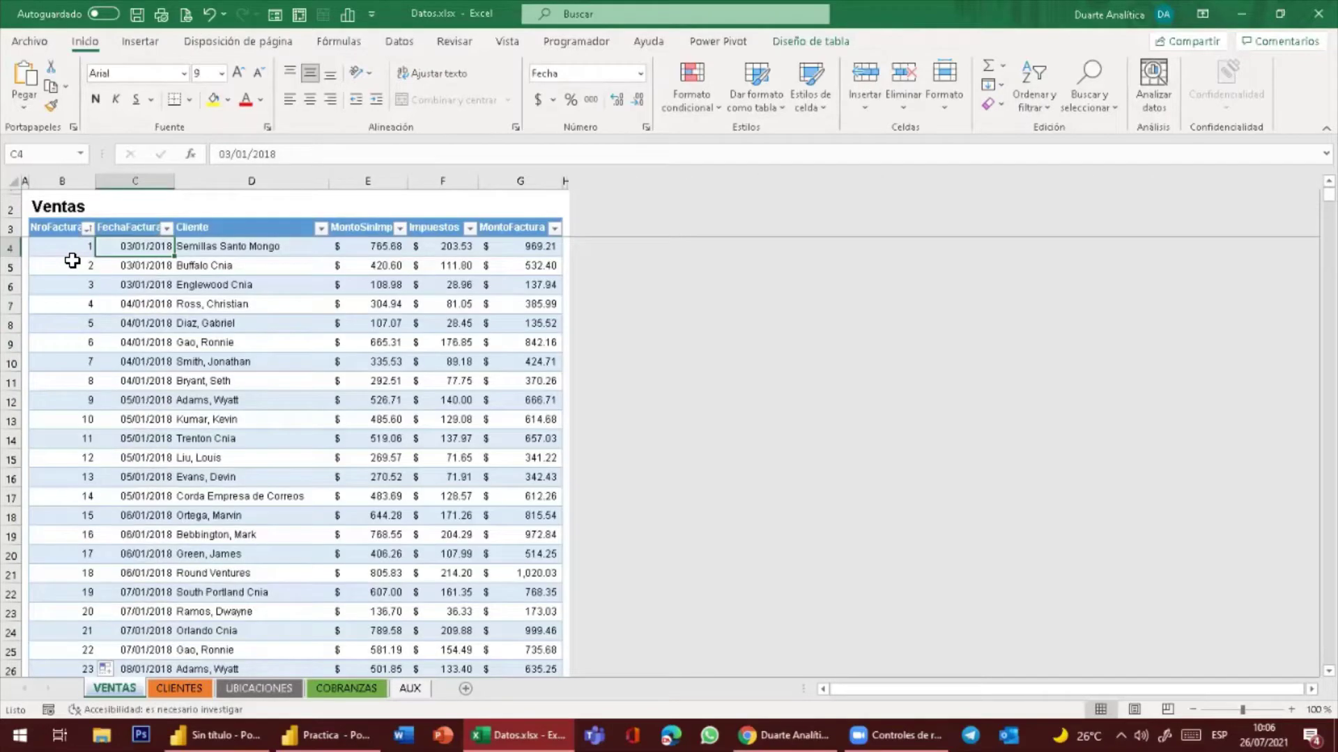
pyautogui.click(73, 260)
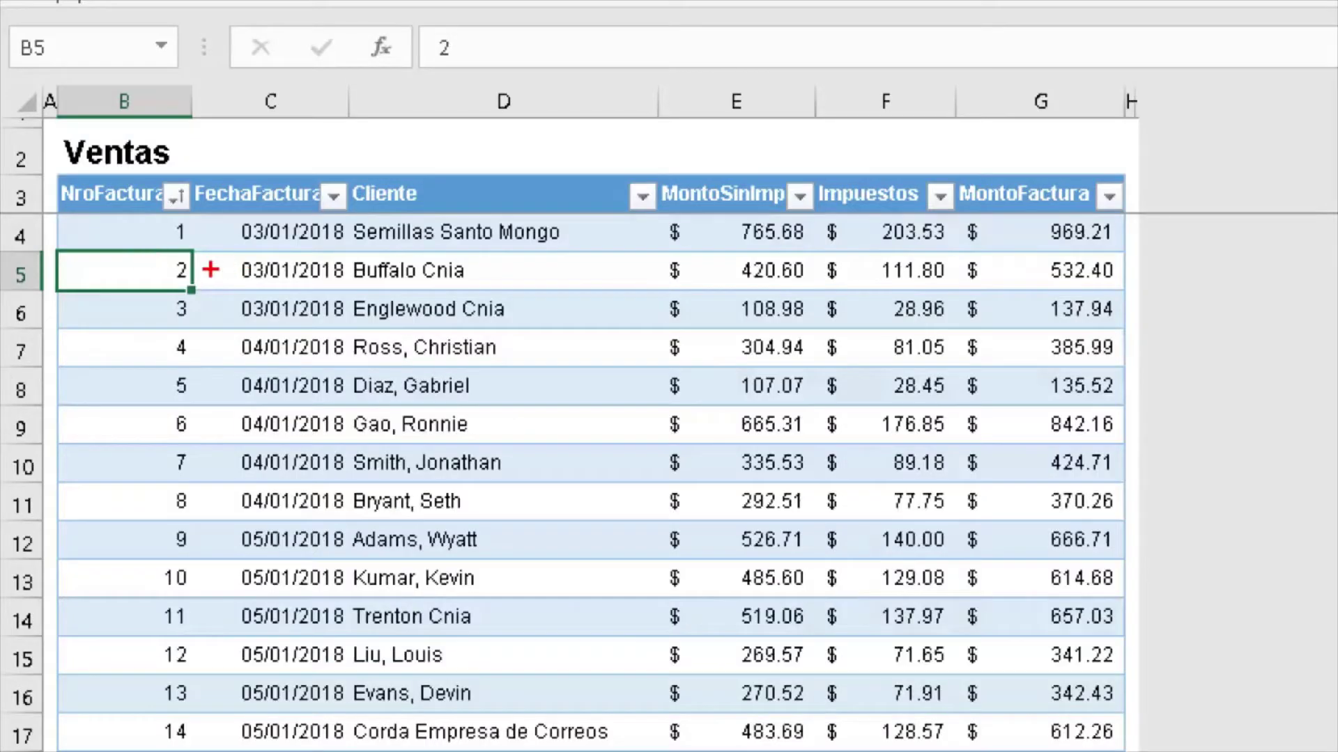
pyautogui.moveTo(211, 270); pyautogui.dragTo(282, 236)
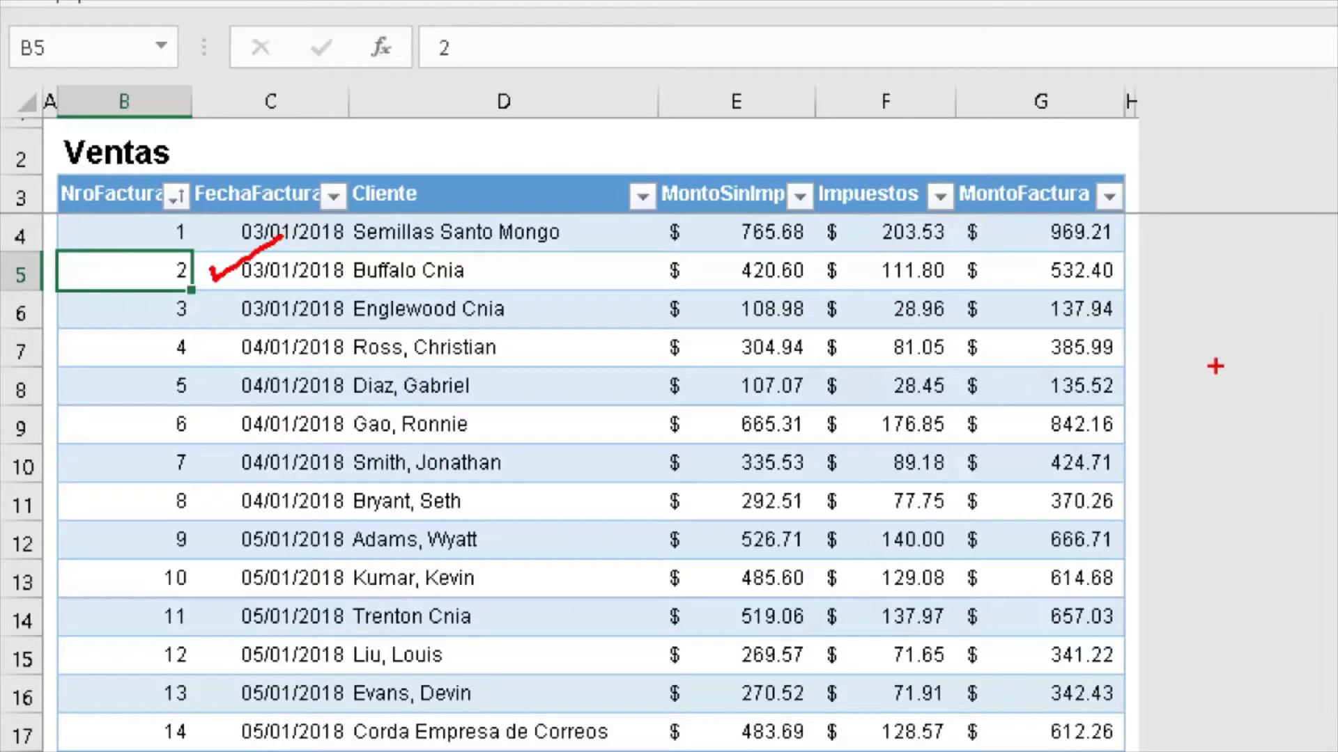
pyautogui.moveTo(1134, 286)
pyautogui.mouseDown()
pyautogui.moveTo(1055, 289)
pyautogui.moveTo(1098, 220)
pyautogui.moveTo(1143, 275)
pyautogui.moveTo(1112, 298)
pyautogui.moveTo(1233, 256)
pyautogui.mouseUp()
pyautogui.press('Escape')
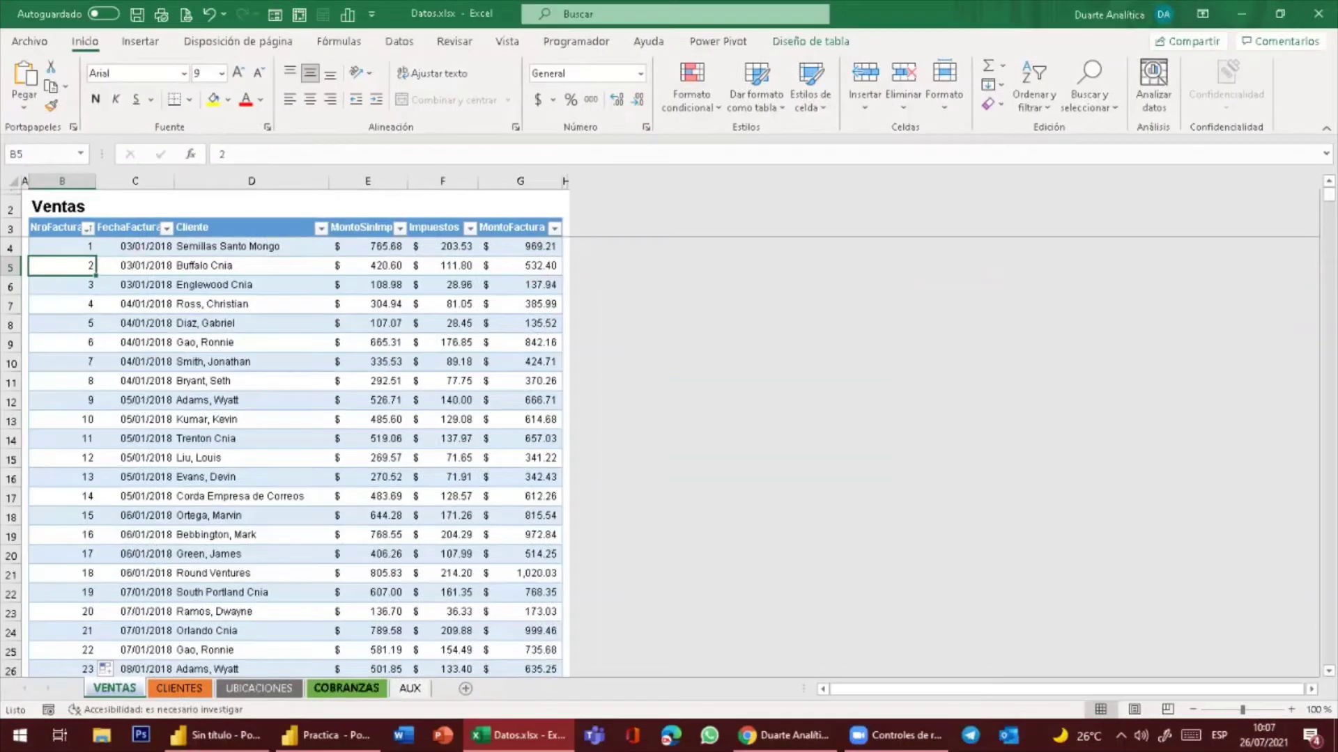
# Examine the two collection records of invoice 1 in the COBRANZAS sheet
pyautogui.click(347, 688)
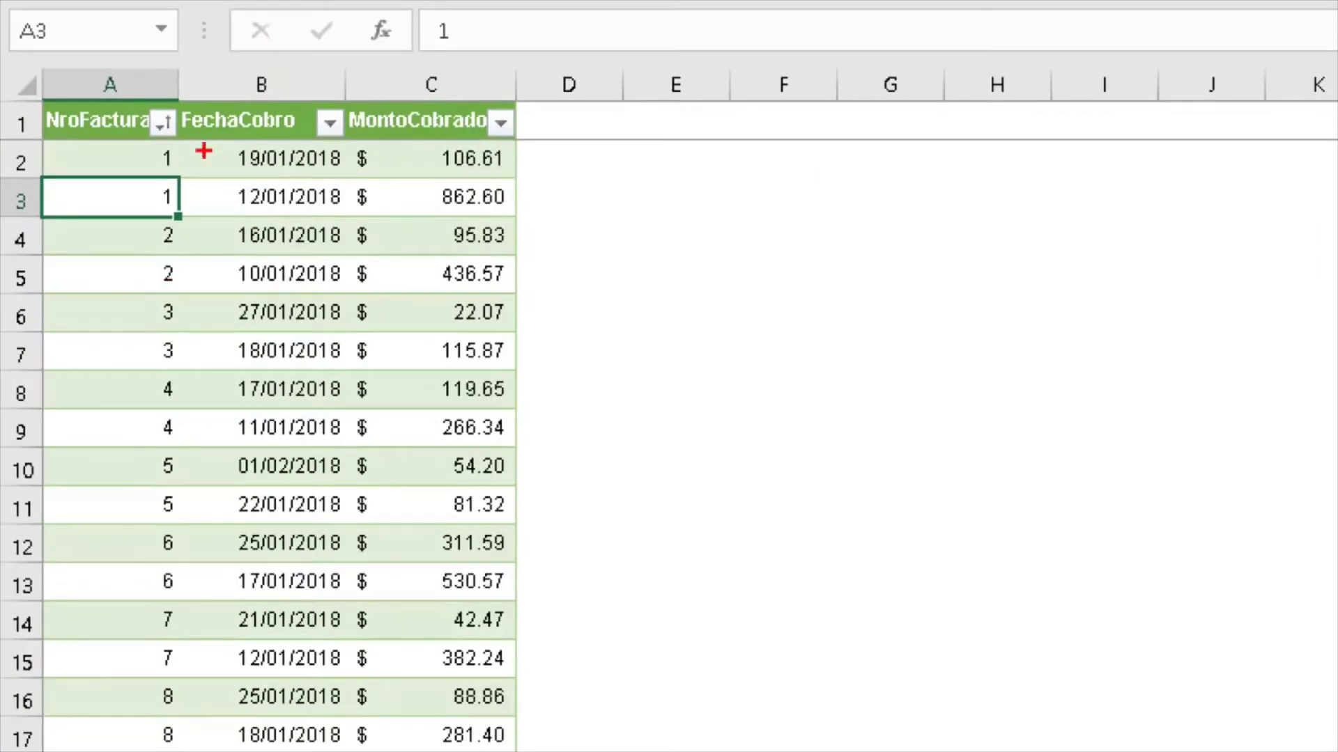
pyautogui.moveTo(180, 127)
pyautogui.mouseDown()
pyautogui.moveTo(85, 120)
pyautogui.moveTo(48, 245)
pyautogui.moveTo(230, 191)
pyautogui.moveTo(158, 117)
pyautogui.mouseUp()
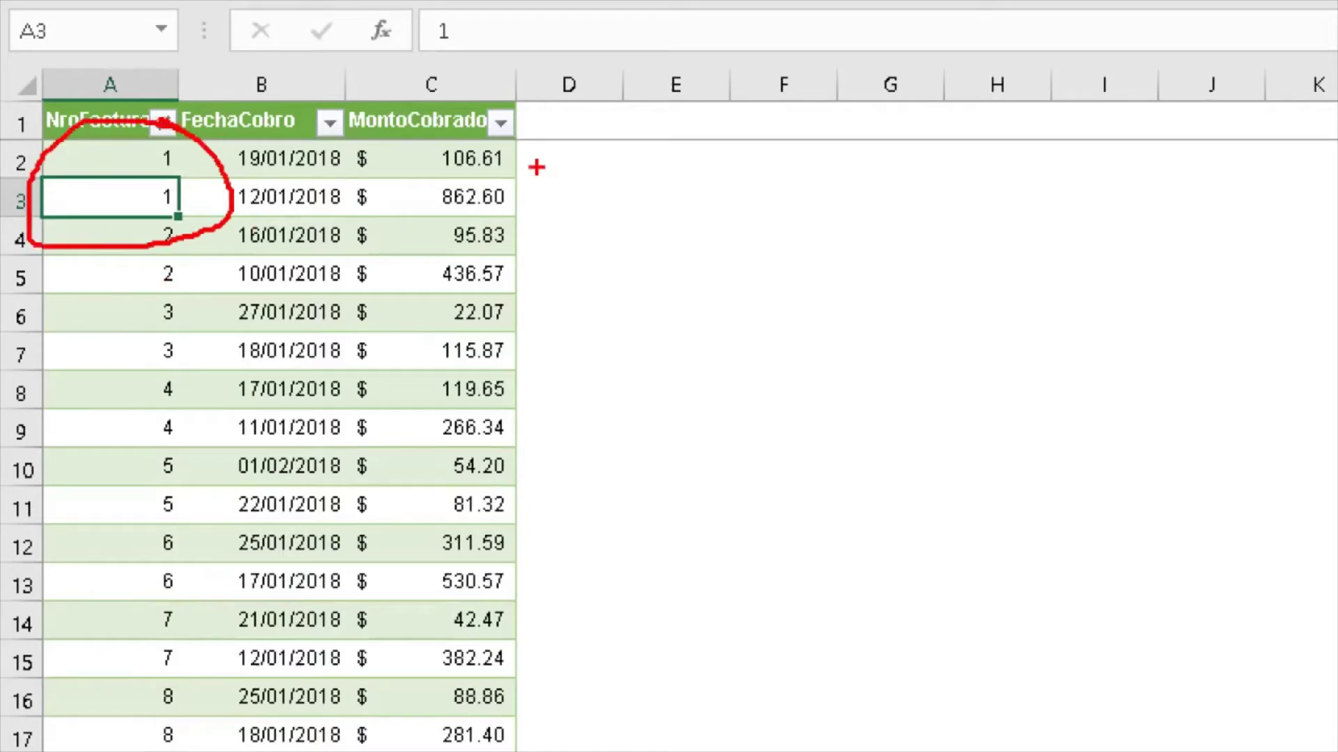
pyautogui.moveTo(531, 163); pyautogui.dragTo(589, 147)
pyautogui.moveTo(537, 189)
pyautogui.mouseDown()
pyautogui.moveTo(544, 213)
pyautogui.moveTo(623, 172)
pyautogui.mouseUp()
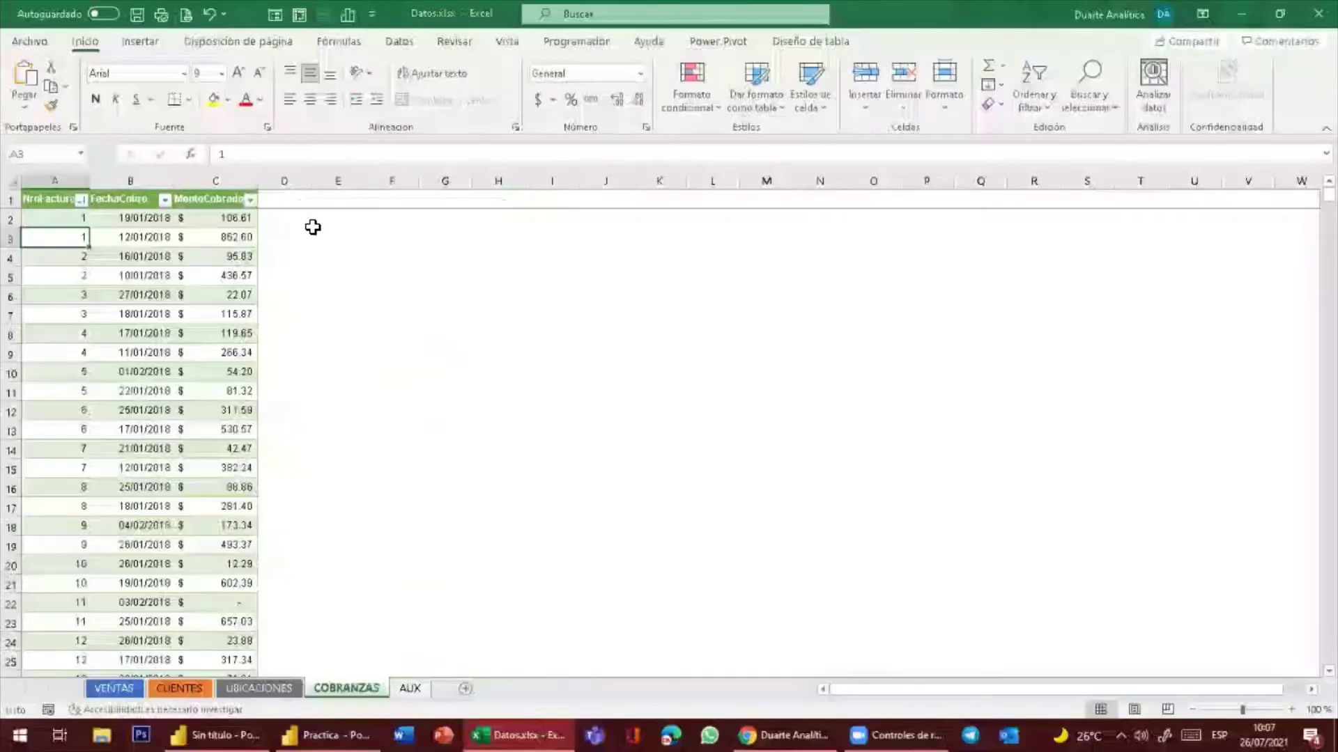
pyautogui.click(383, 273)
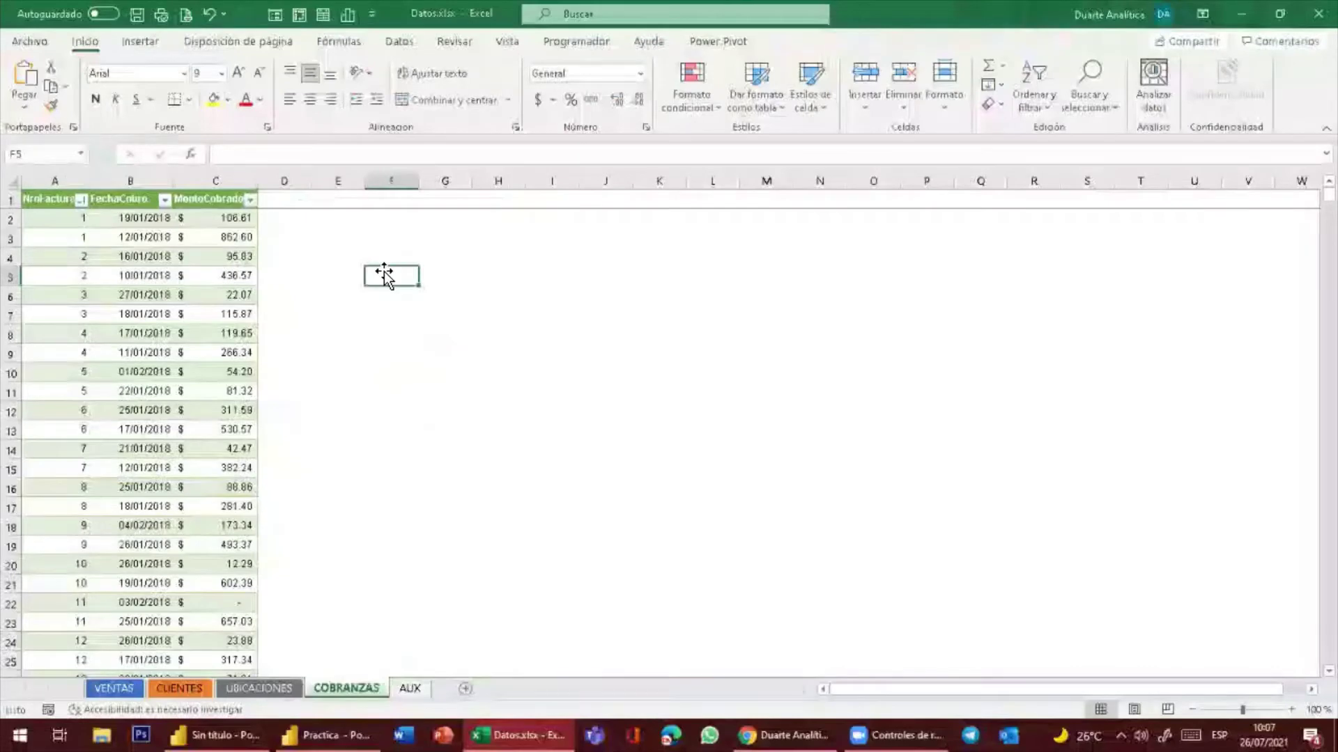
pyautogui.click(489, 241)
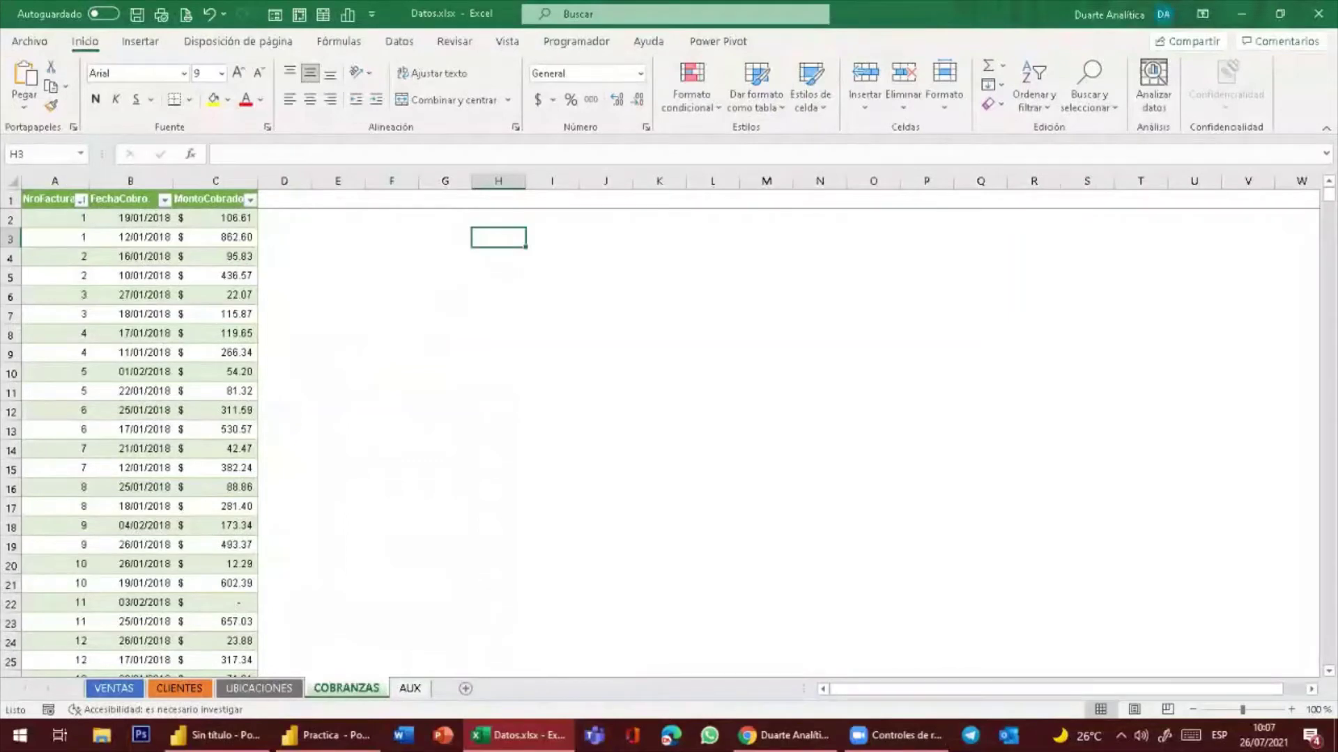
# Switch to the Practica report in Power BI Desktop and examine debt by type, the client table's columns and the debt-by-country map
pyautogui.hotkey('alt', 'Tab')
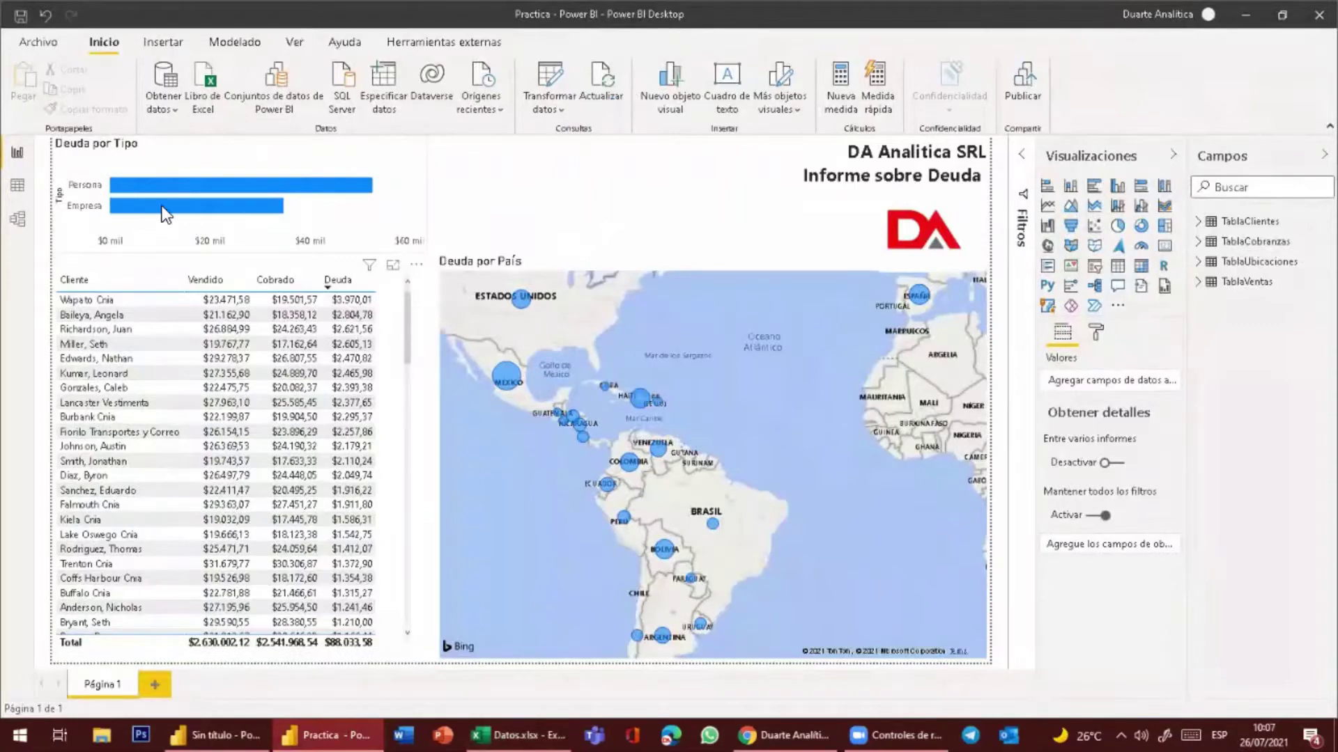
pyautogui.moveTo(186, 215)
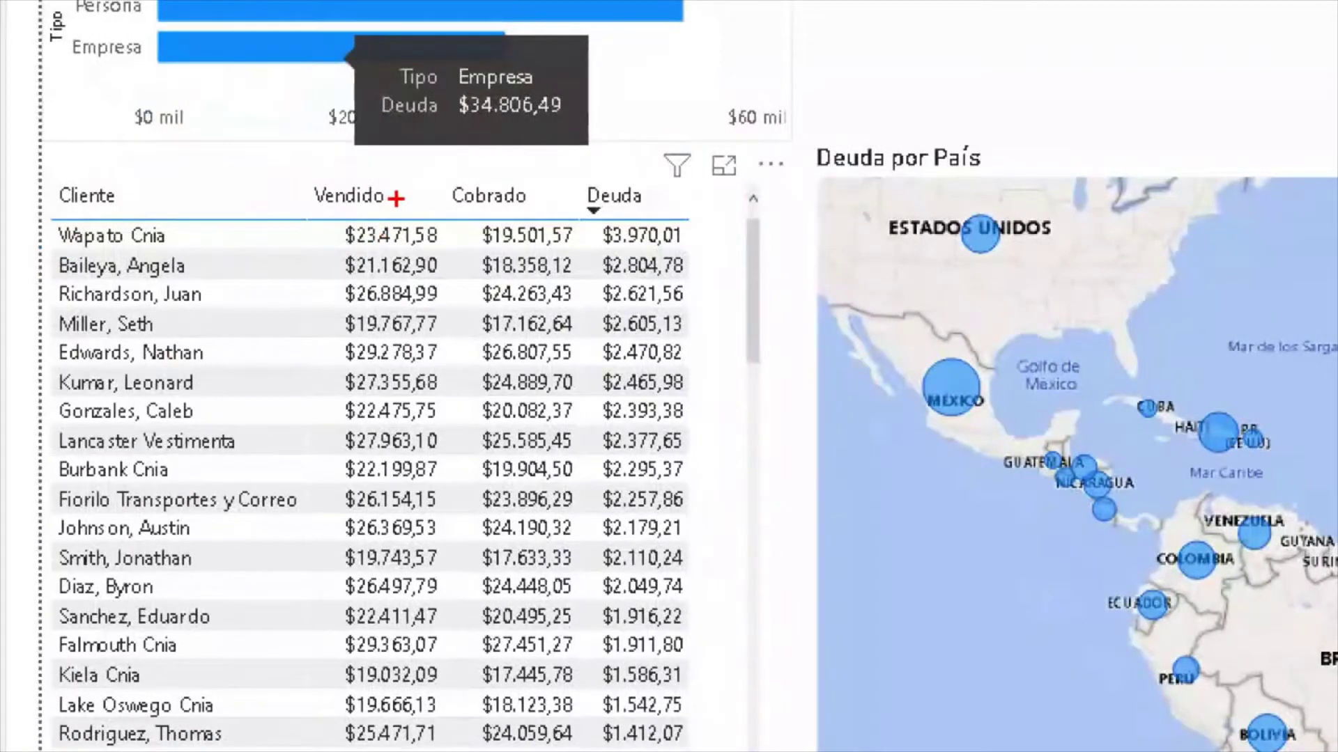
pyautogui.moveTo(394, 197); pyautogui.dragTo(472, 149)
pyautogui.moveTo(527, 188); pyautogui.dragTo(582, 165)
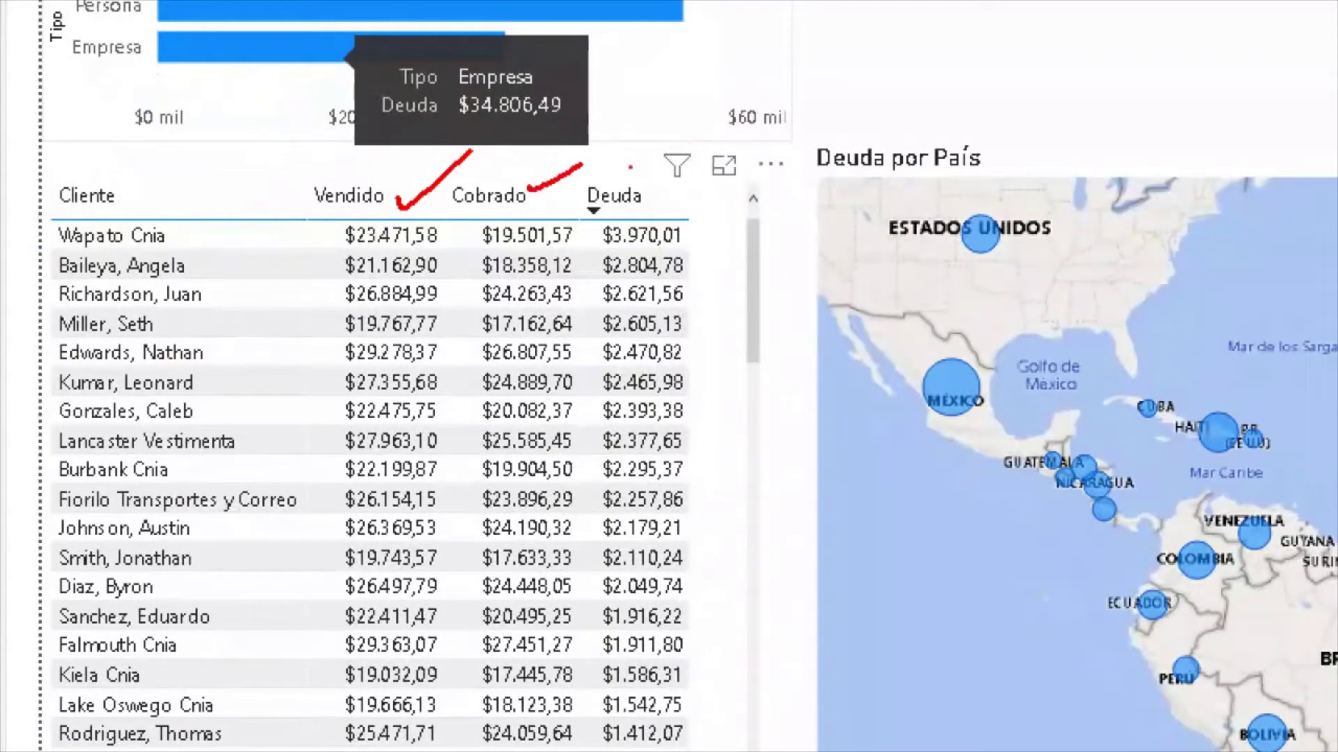
pyautogui.moveTo(677, 180); pyautogui.dragTo(744, 156)
pyautogui.moveTo(134, 179); pyautogui.dragTo(207, 179)
pyautogui.press('Escape')
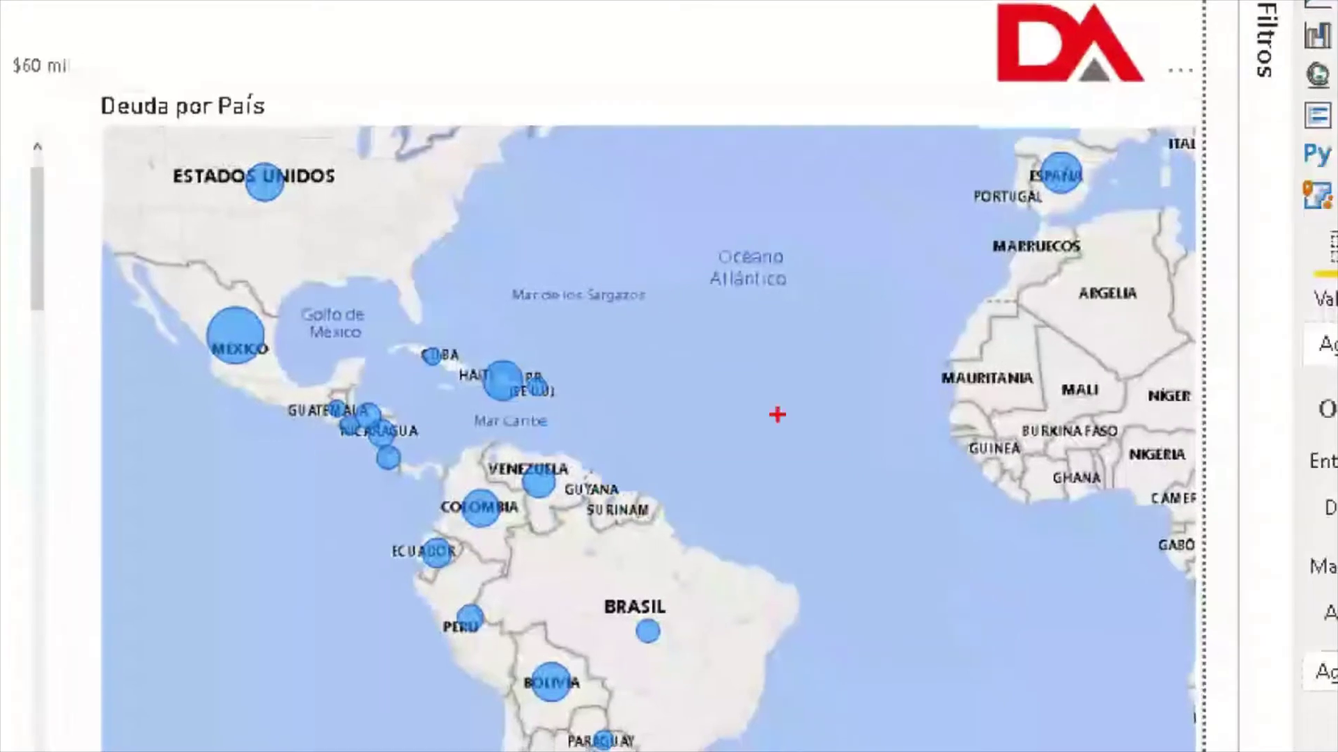
pyautogui.moveTo(309, 181)
pyautogui.mouseDown()
pyautogui.moveTo(321, 196)
pyautogui.moveTo(390, 176)
pyautogui.moveTo(404, 153)
pyautogui.mouseUp()
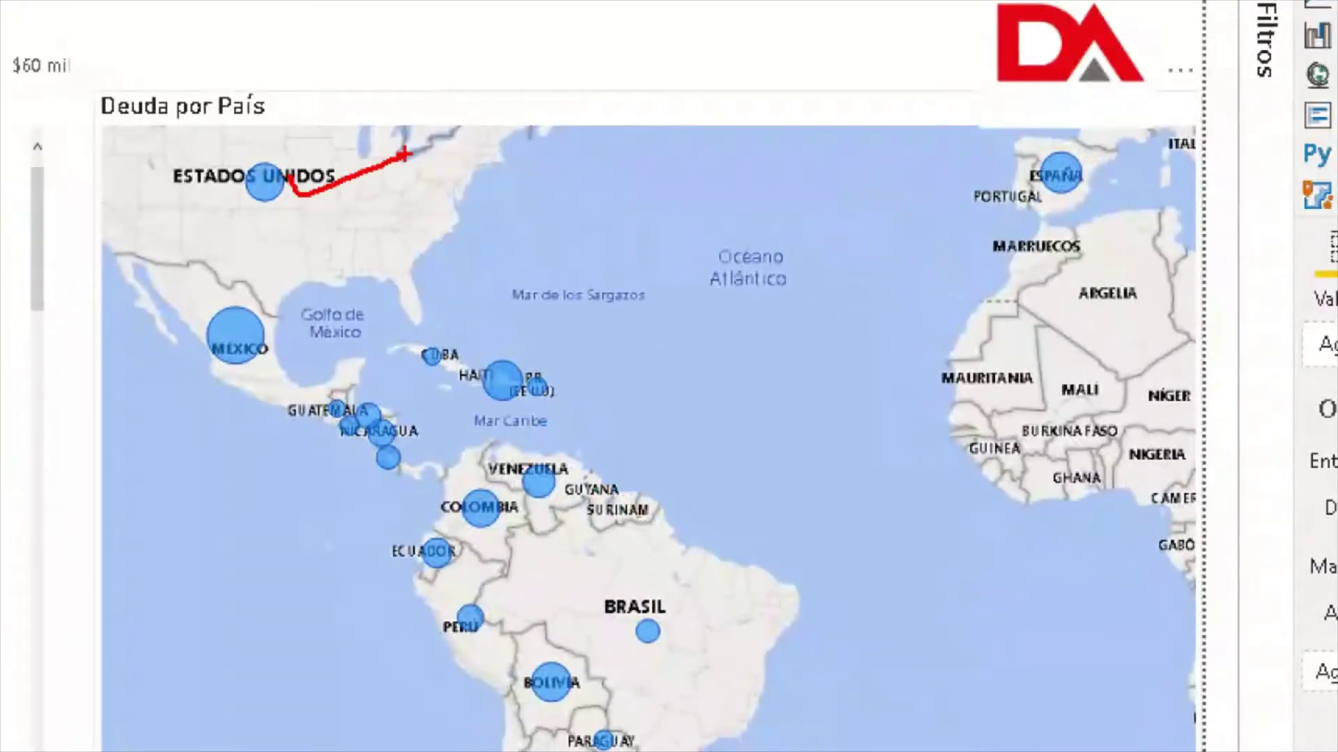
pyautogui.press('Escape')
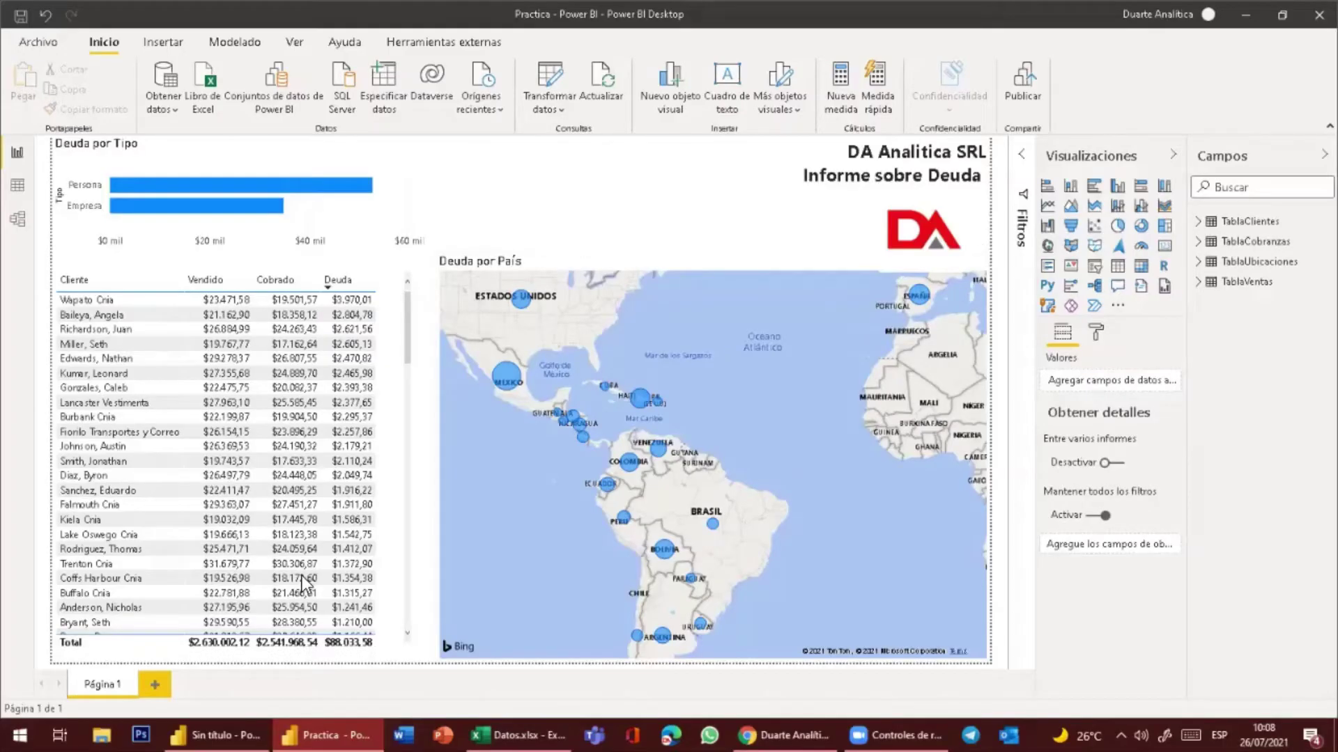
pyautogui.click(519, 735)
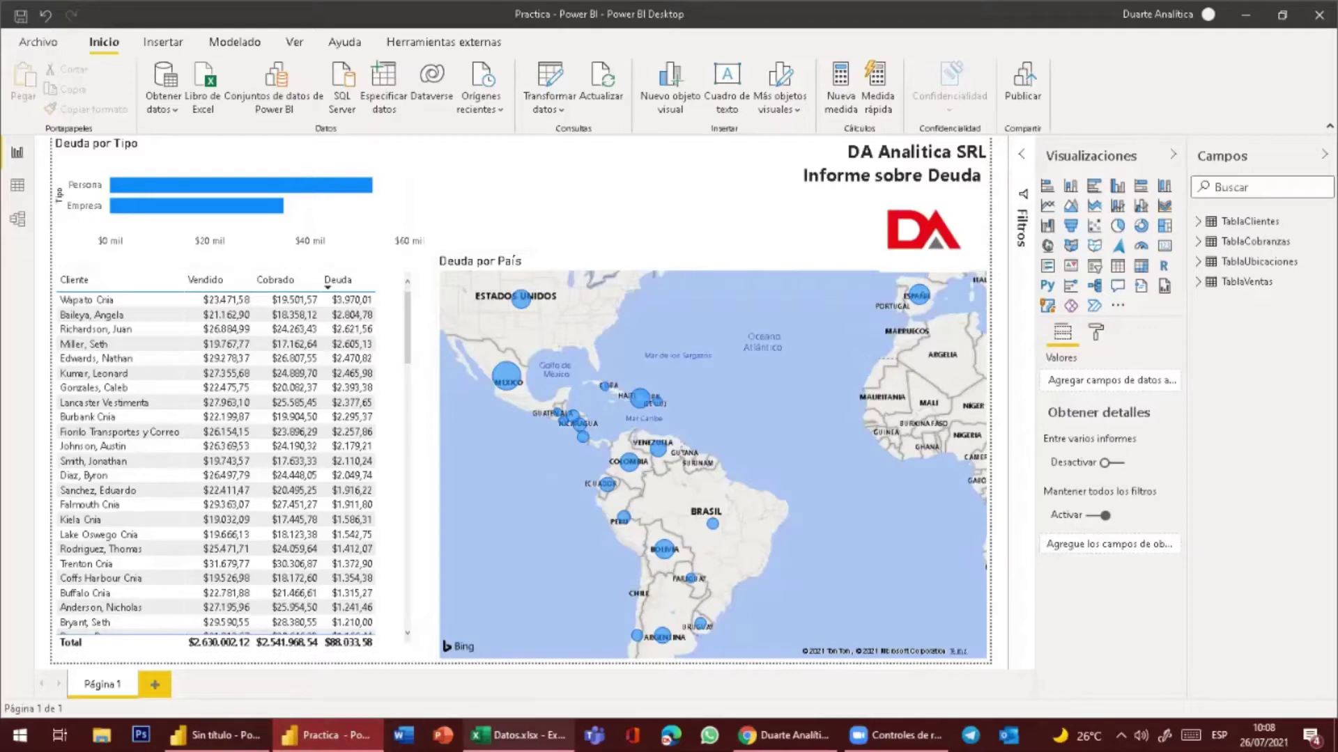
pyautogui.click(382, 315)
pyautogui.click(349, 256)
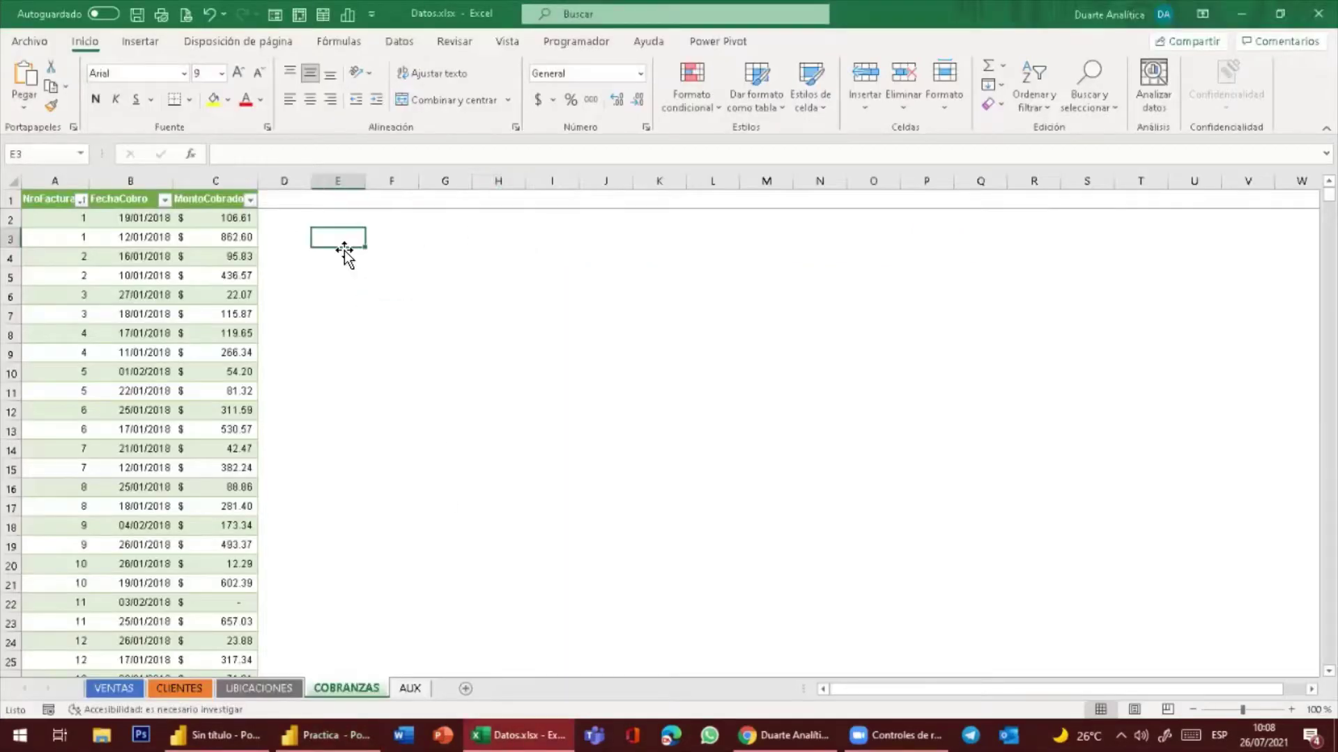
pyautogui.click(301, 314)
pyautogui.click(486, 390)
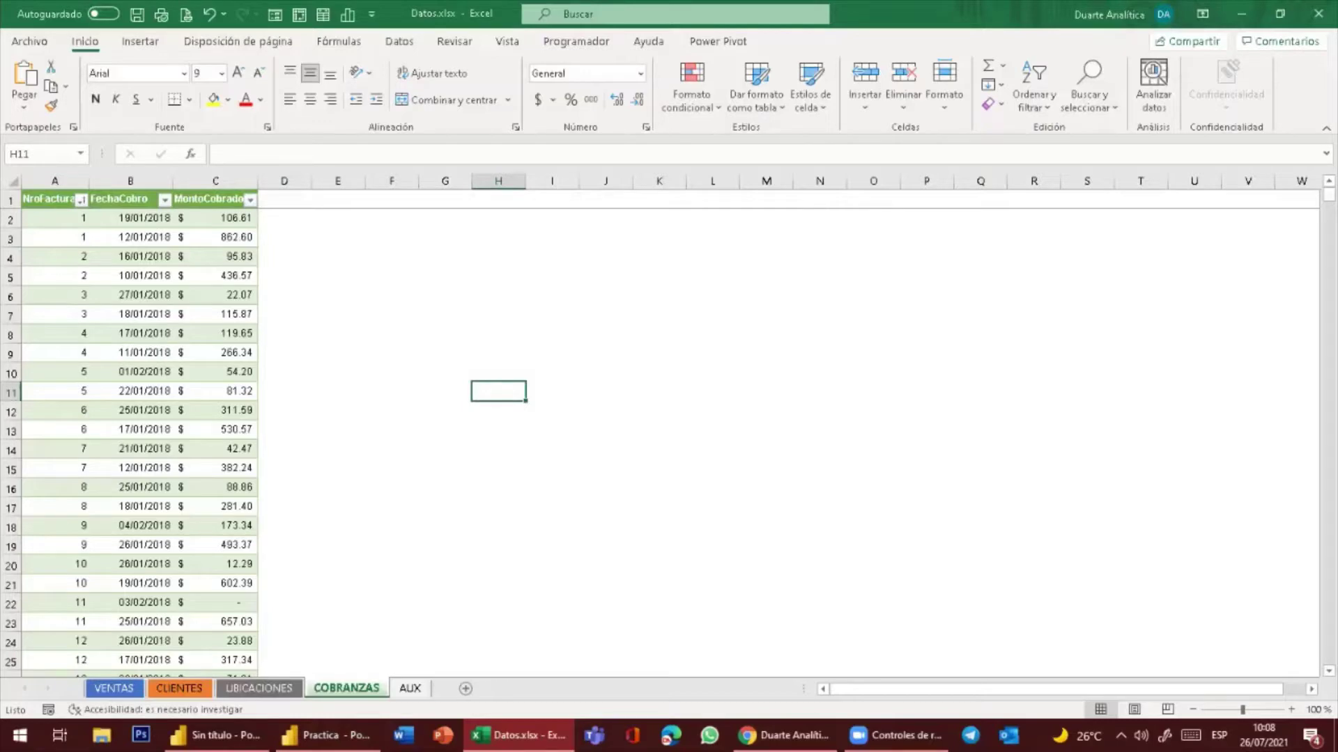
# Switch to the untitled Power BI Desktop file, close its start screen and look through the report, data and model views
pyautogui.click(213, 735)
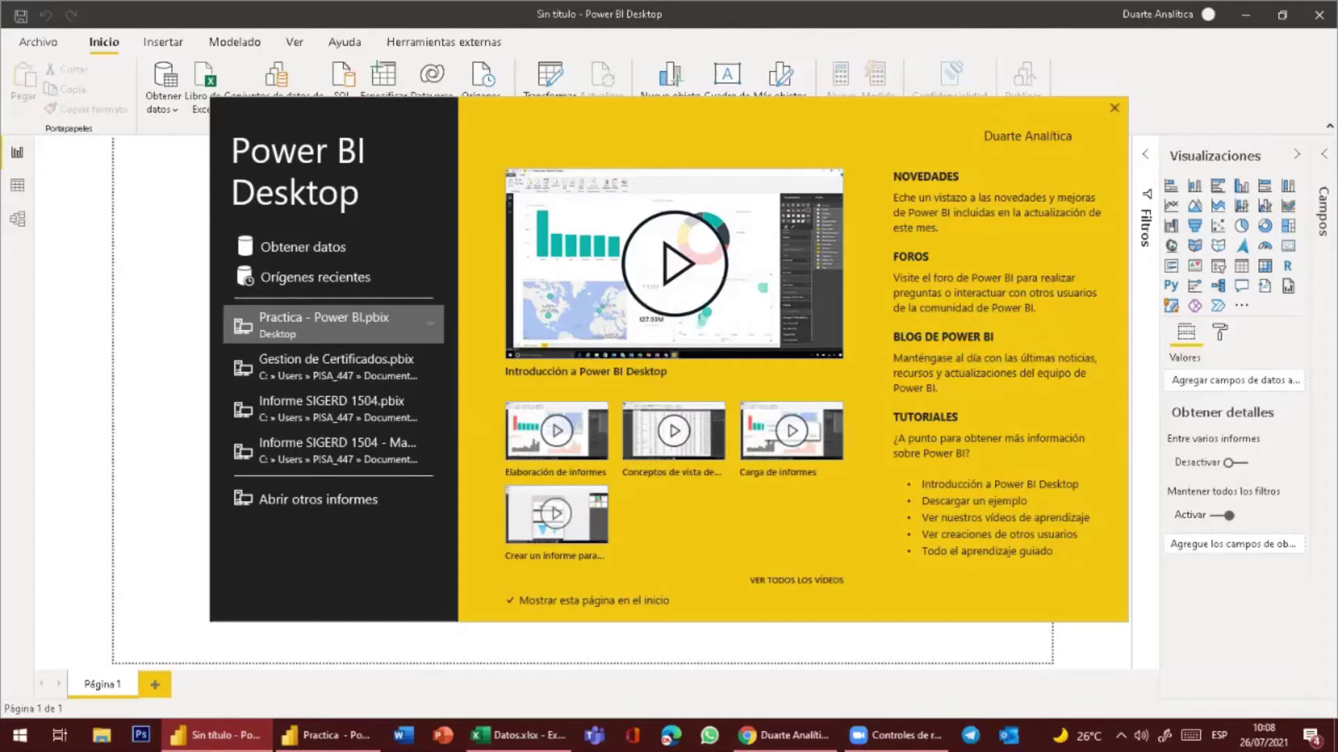
pyautogui.press('Escape')
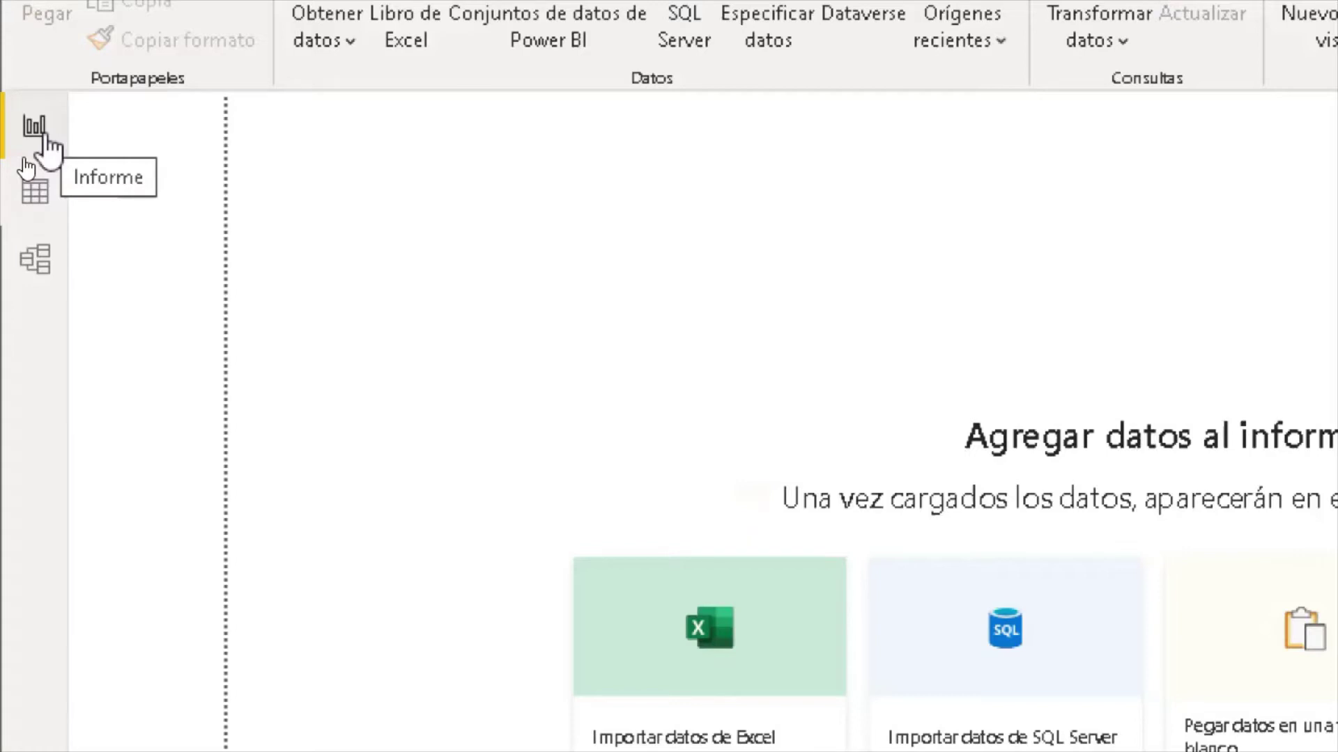
pyautogui.click(44, 192)
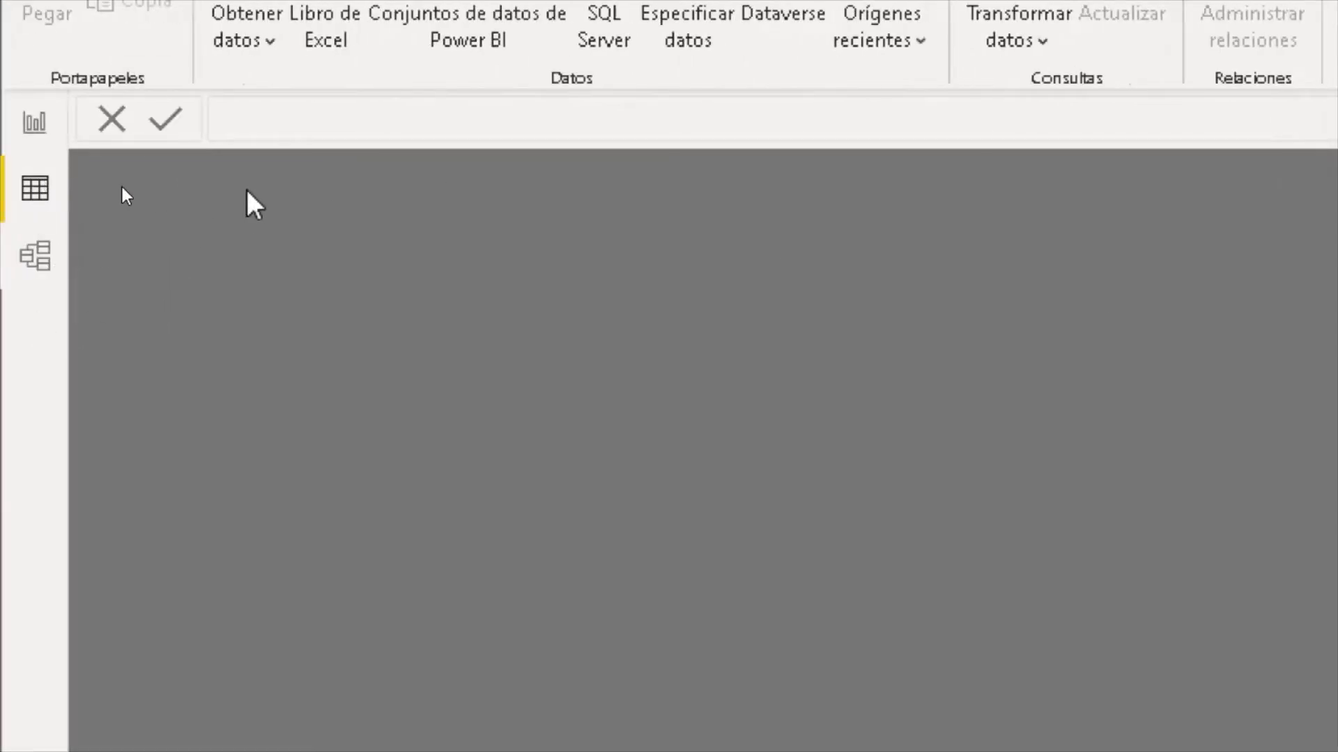
pyautogui.click(19, 225)
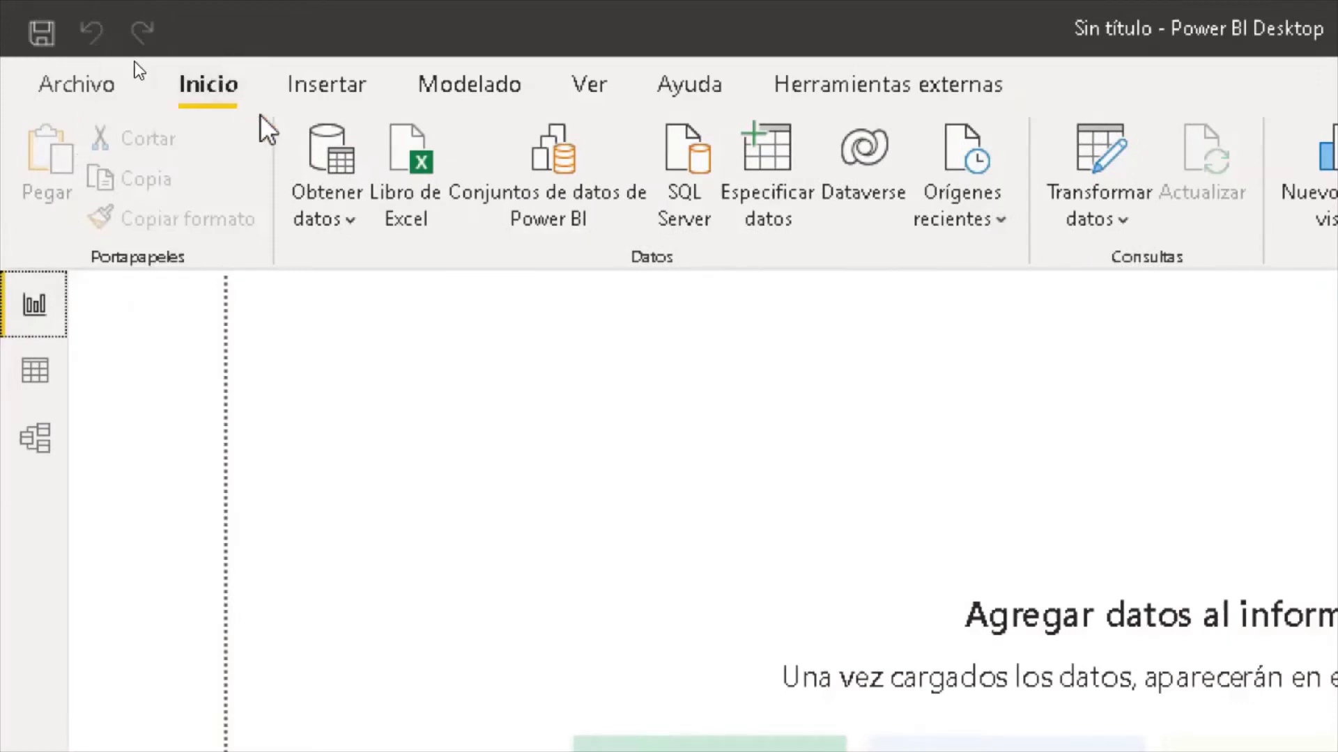
# Look over the common data sources and the available visualizations, and expand the Campos pane
pyautogui.click(349, 219)
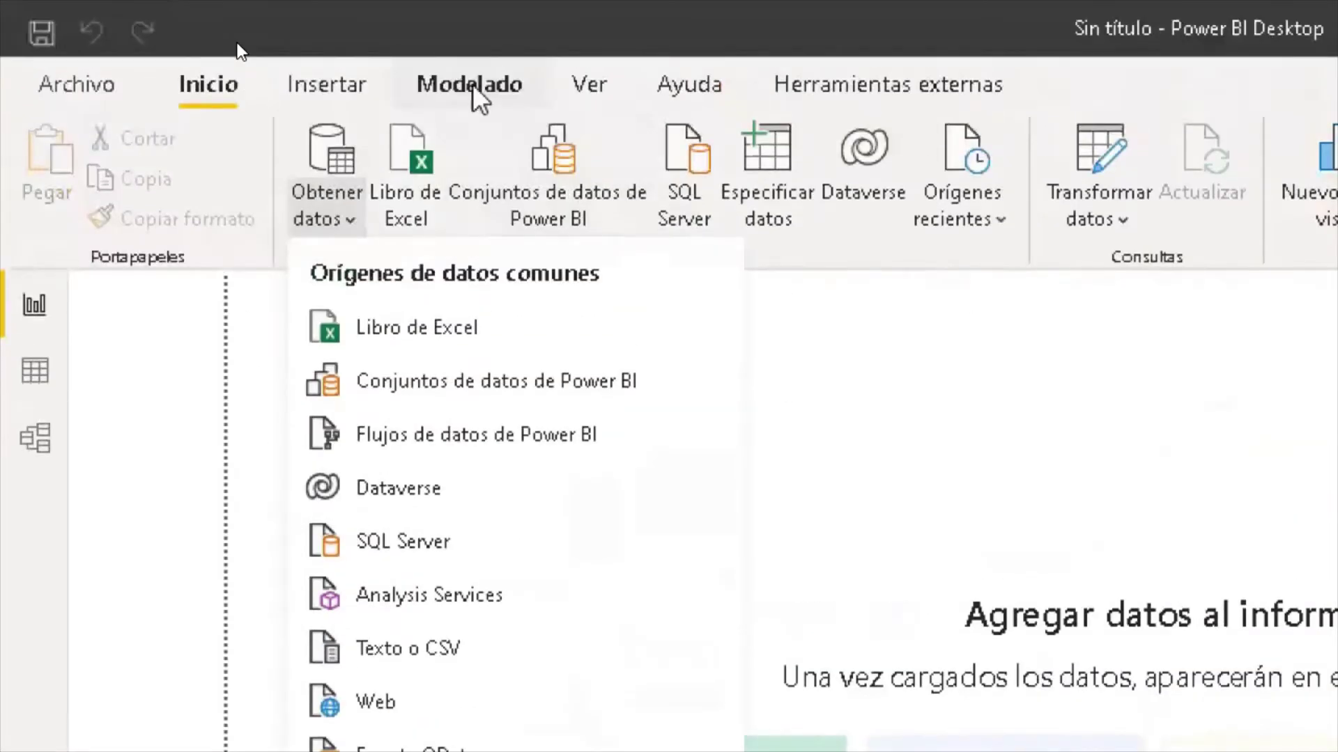
pyautogui.click(1158, 472)
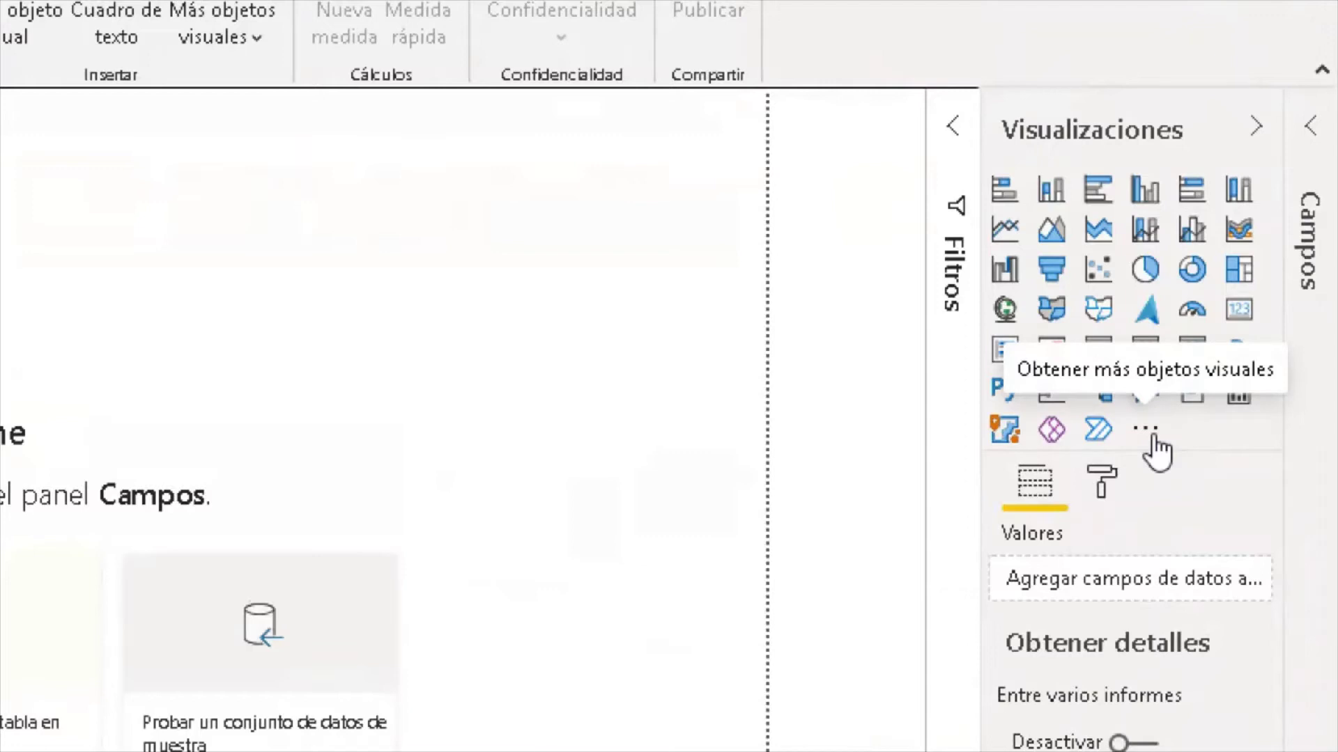
pyautogui.click(1311, 134)
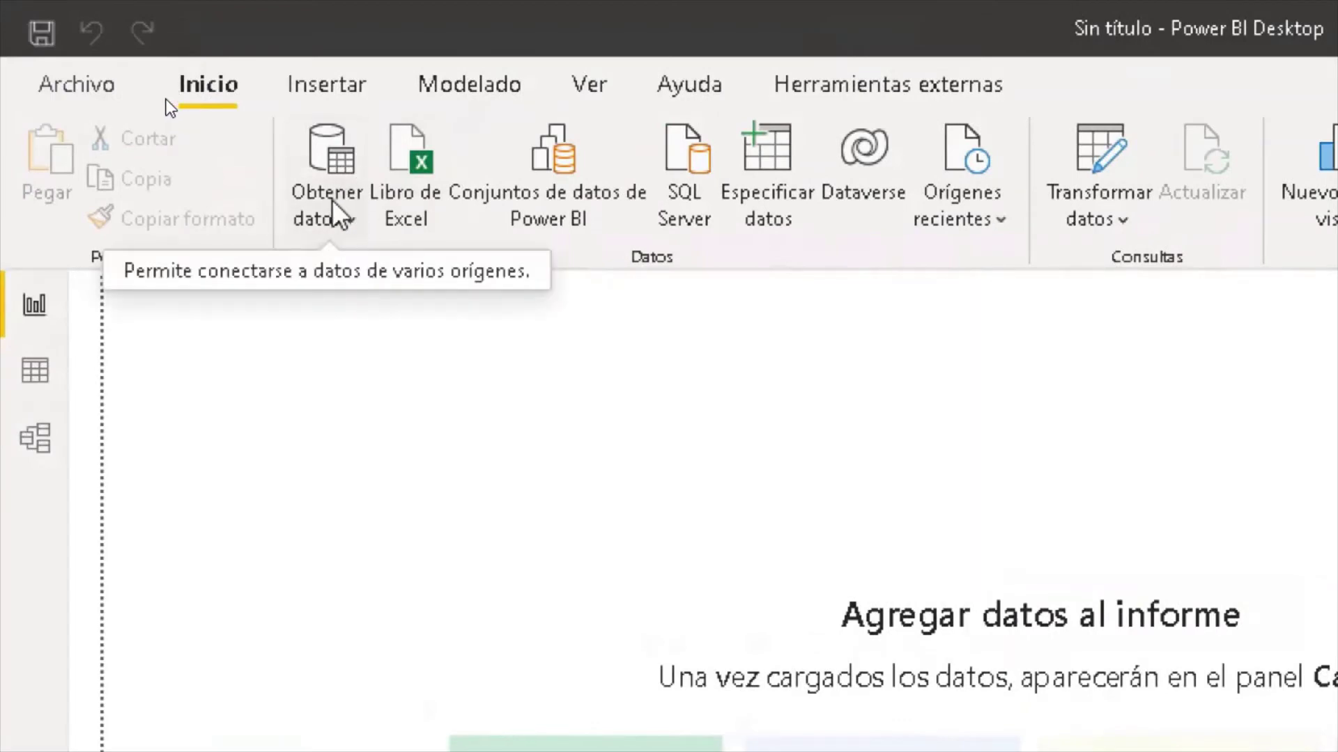
# Connect to the Excel workbook Datos.xlsx on the desktop as a data source
pyautogui.click(338, 216)
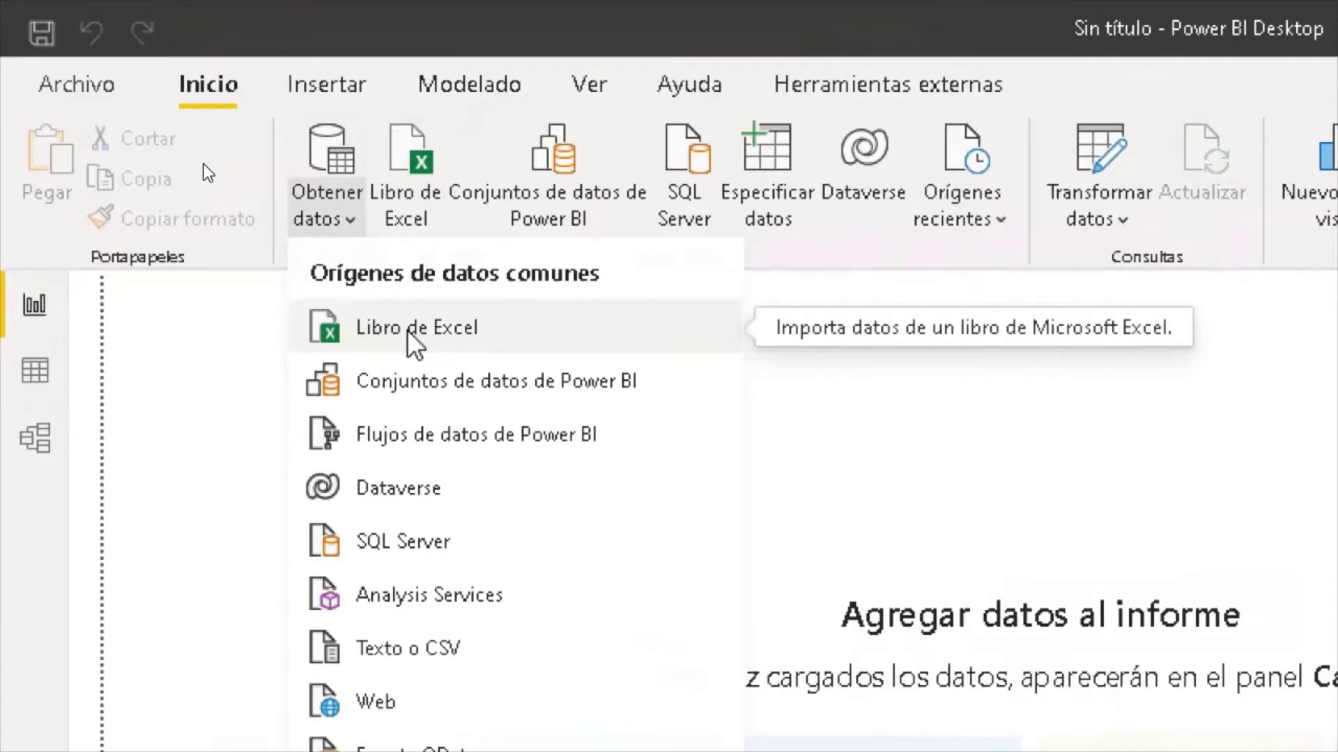
pyautogui.click(420, 310)
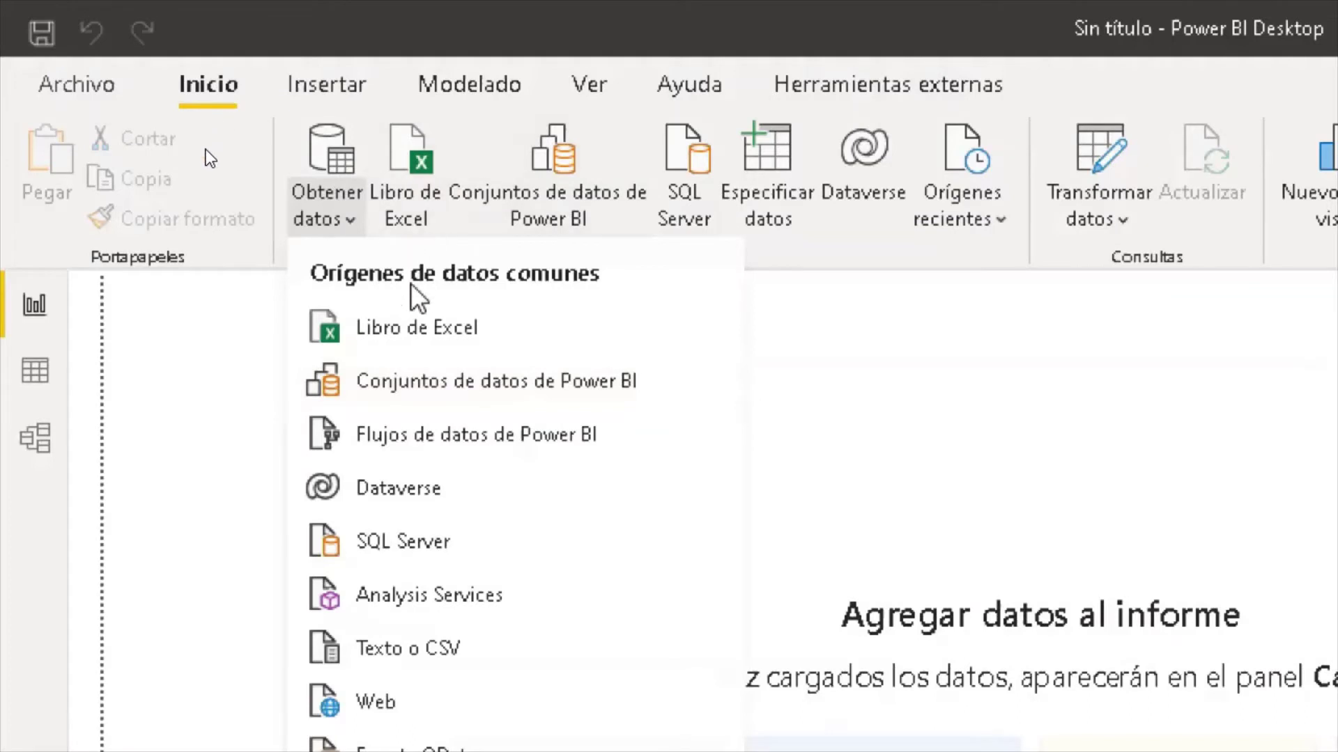
pyautogui.click(416, 324)
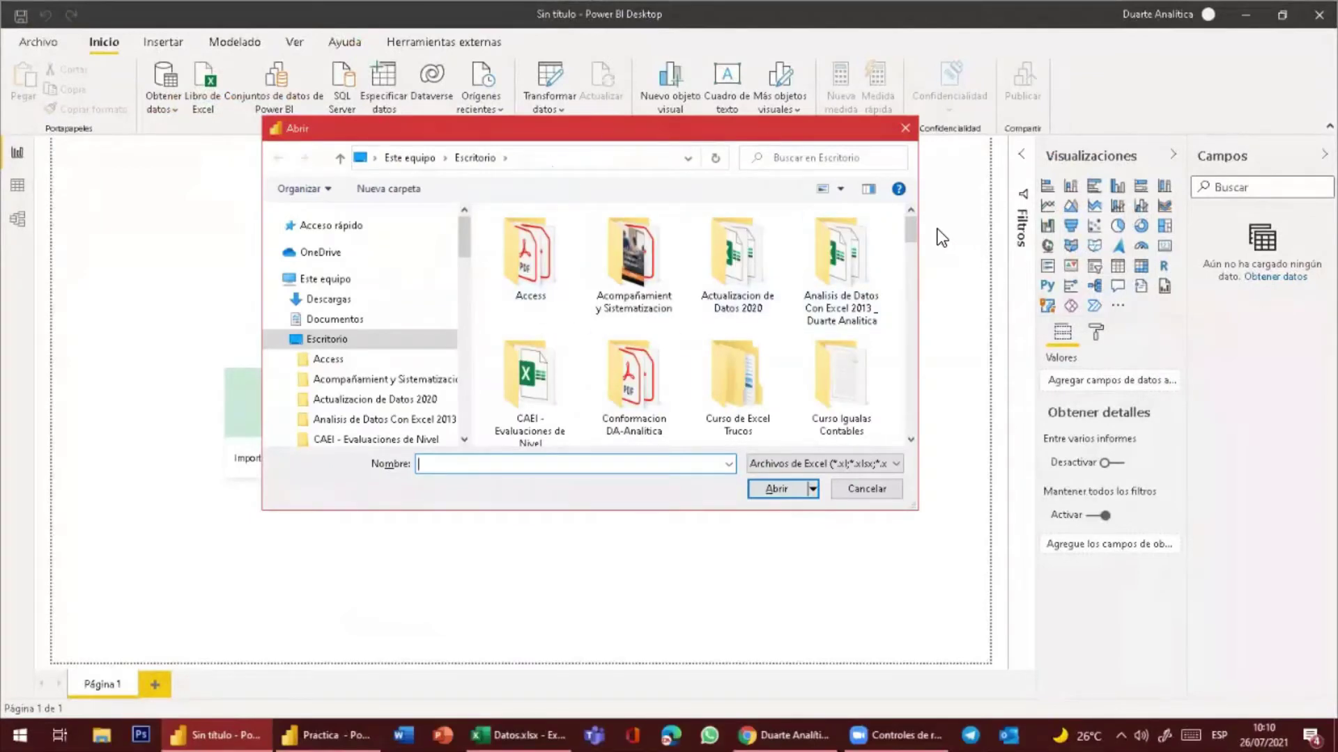
pyautogui.write('dat')
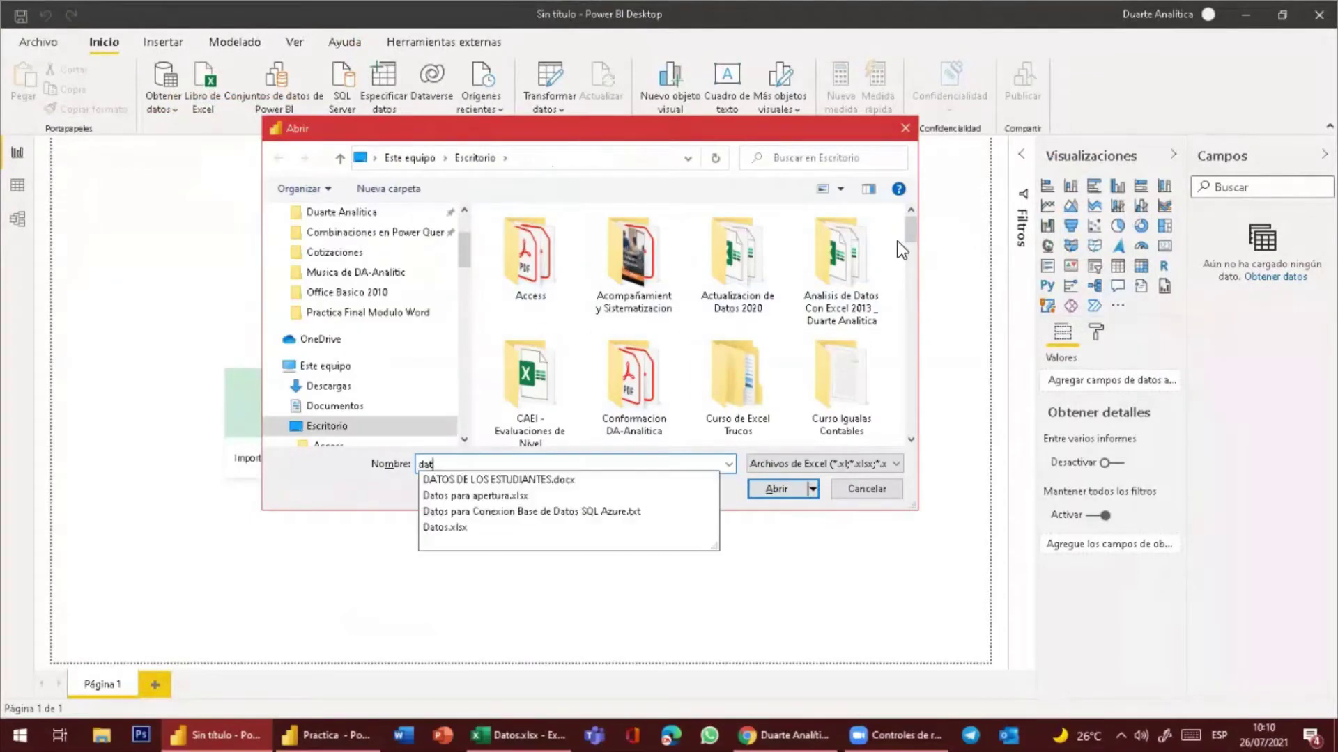
pyautogui.click(456, 528)
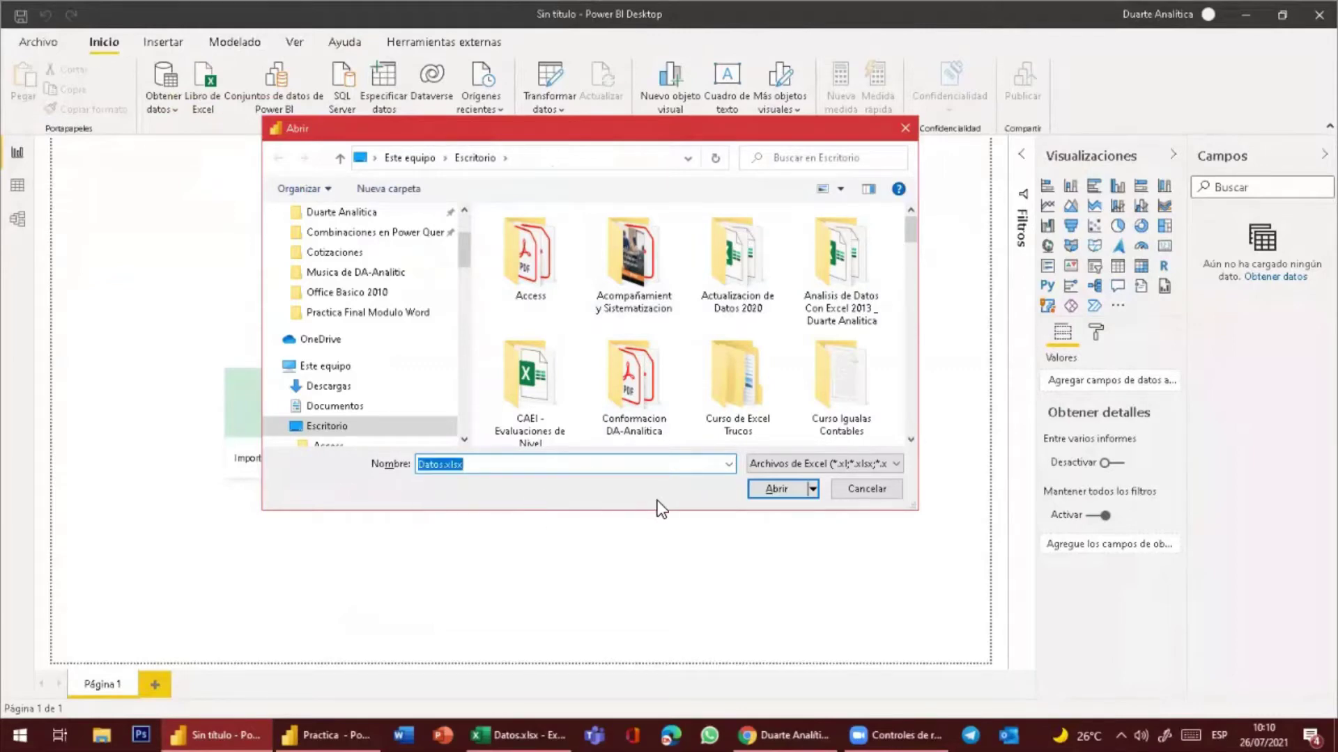
pyautogui.click(776, 492)
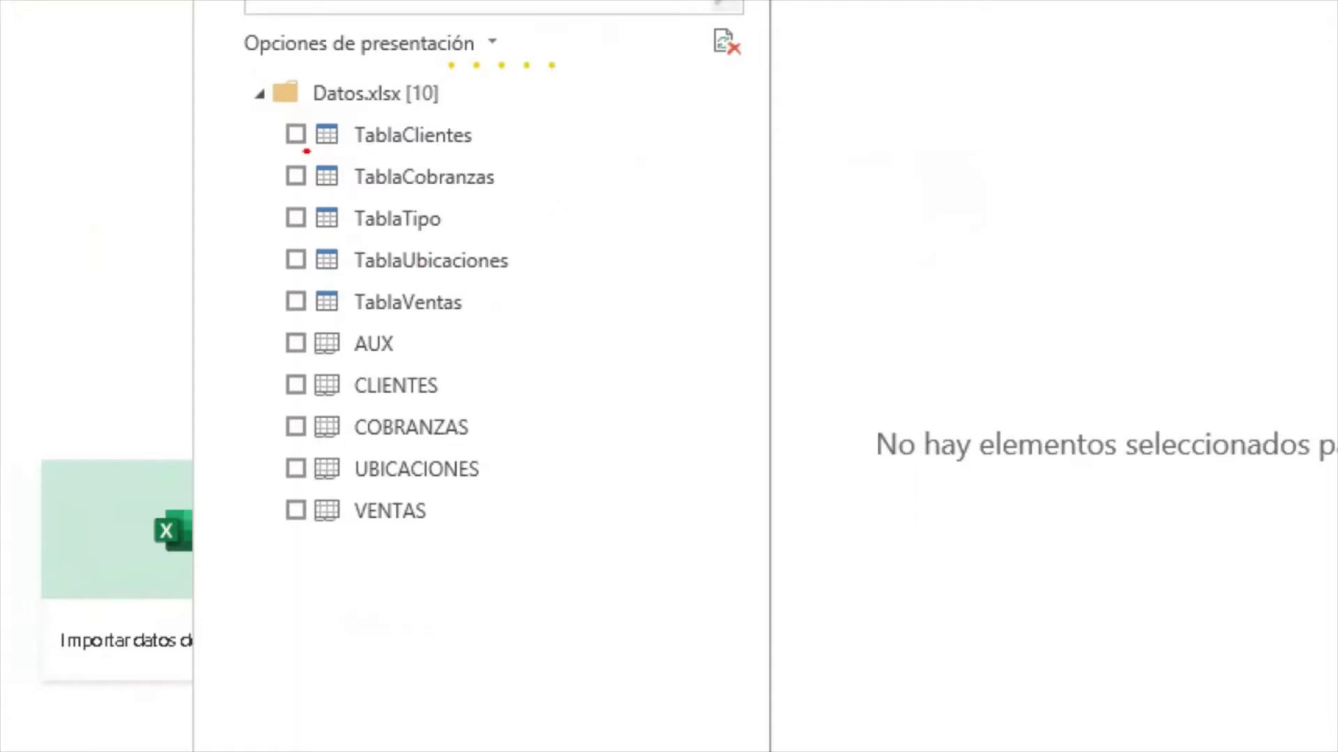
# Compare the tables with the worksheets listed for Datos.xlsx, from TablaClientes down to the VENTAS sheet
pyautogui.moveTo(305, 150); pyautogui.dragTo(355, 155)
pyautogui.moveTo(315, 402); pyautogui.dragTo(374, 400)
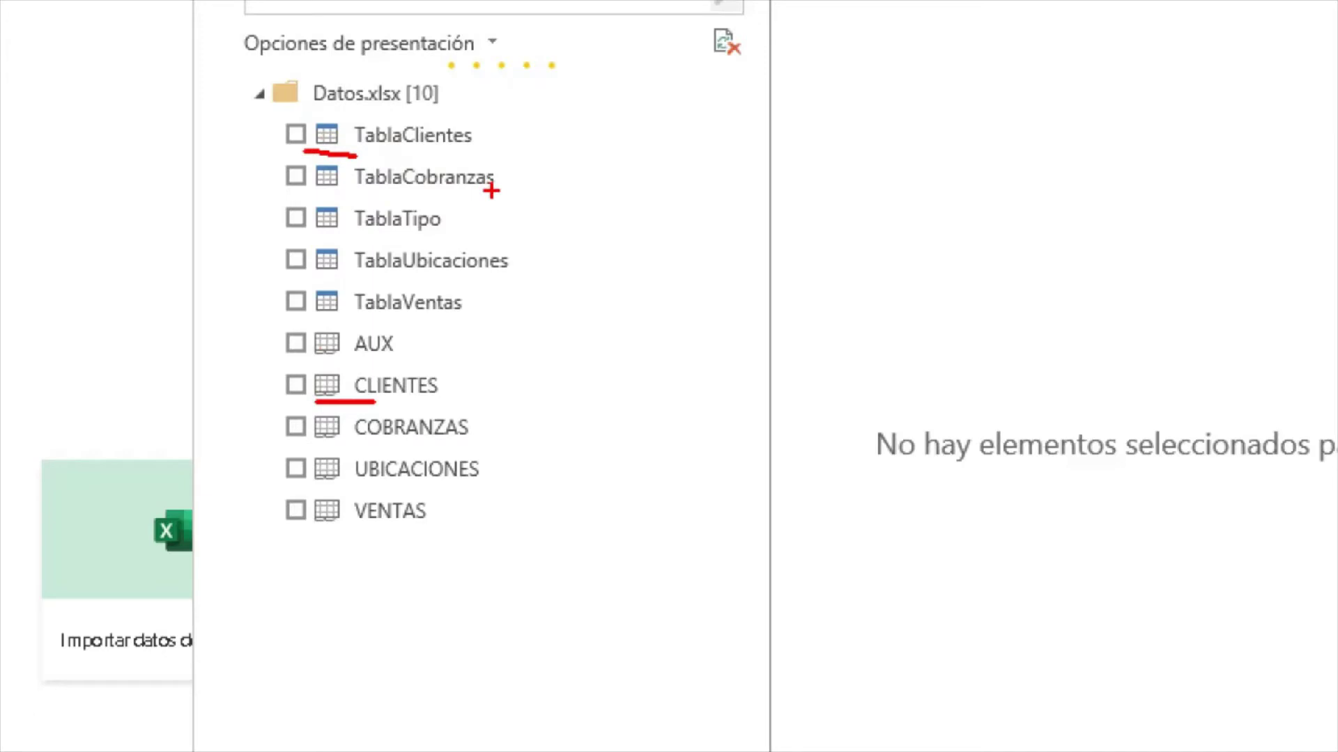
pyautogui.moveTo(492, 127); pyautogui.dragTo(566, 115)
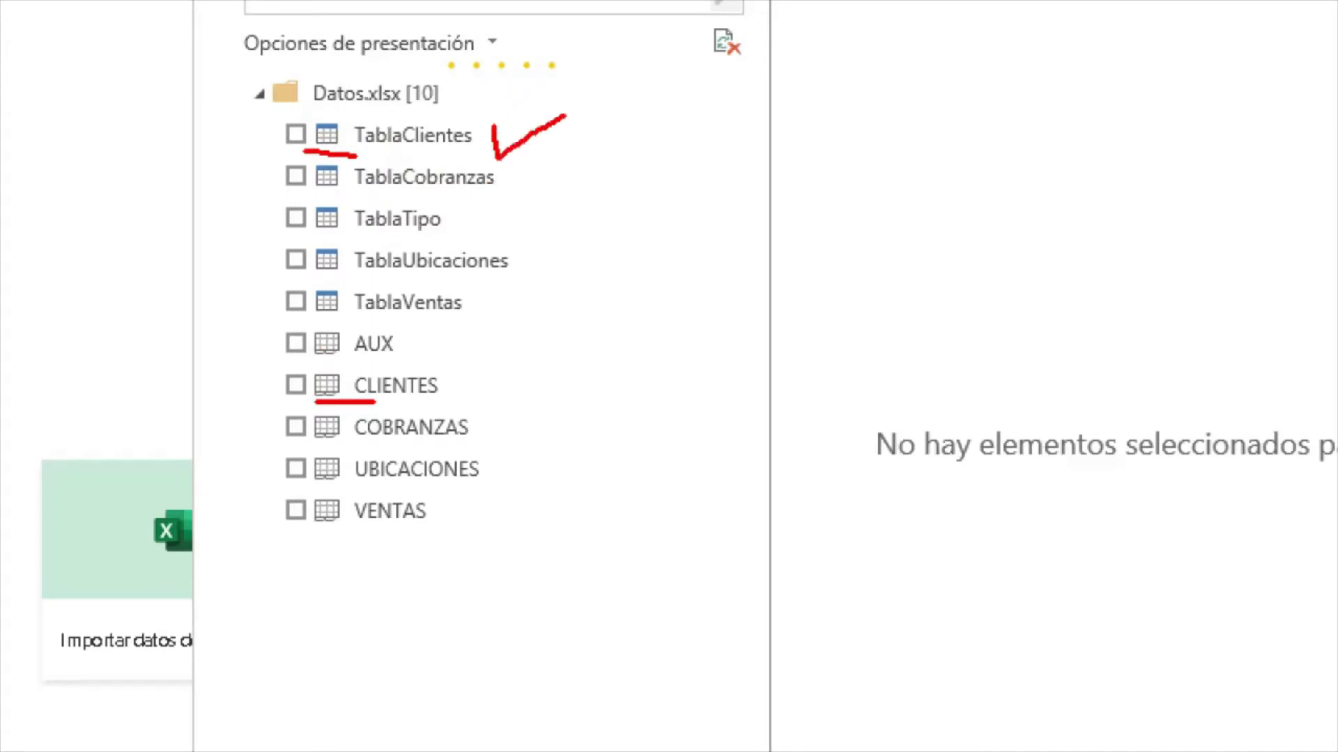
pyautogui.moveTo(507, 173)
pyautogui.mouseDown()
pyautogui.moveTo(501, 198)
pyautogui.moveTo(561, 168)
pyautogui.mouseUp()
pyautogui.moveTo(477, 201)
pyautogui.mouseDown()
pyautogui.moveTo(466, 223)
pyautogui.moveTo(553, 193)
pyautogui.mouseUp()
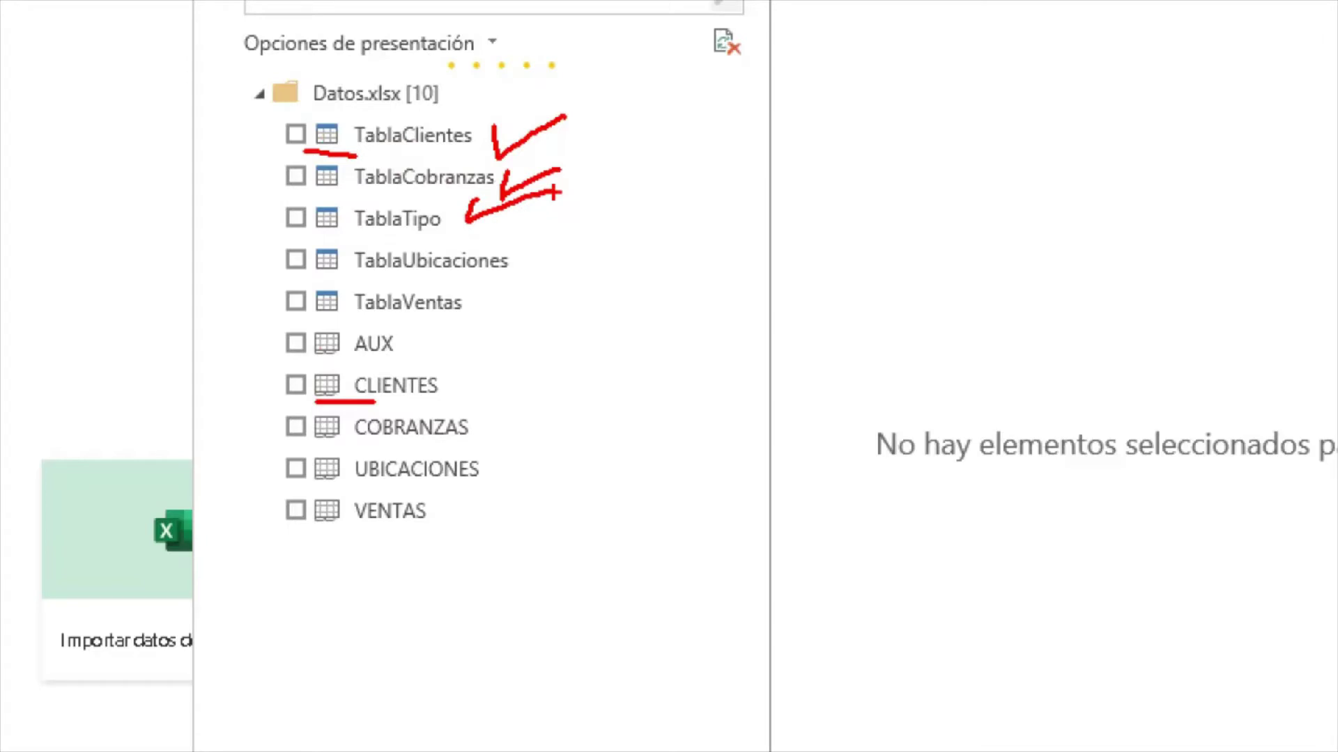
pyautogui.press('Escape')
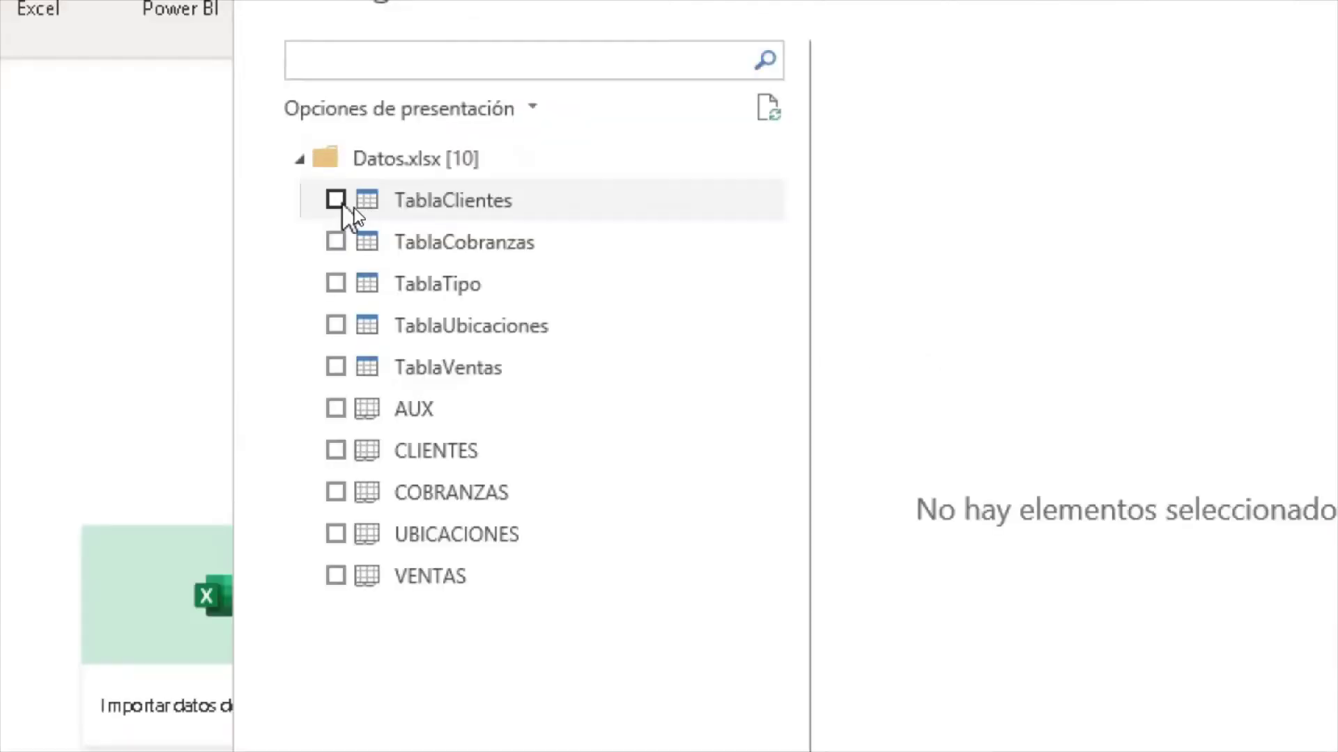
# Select TablaClientes, TablaCobranzas, TablaUbicaciones and TablaVentas, and bring them into the Power Query Editor for transformation
pyautogui.click(336, 200)
pyautogui.click(336, 241)
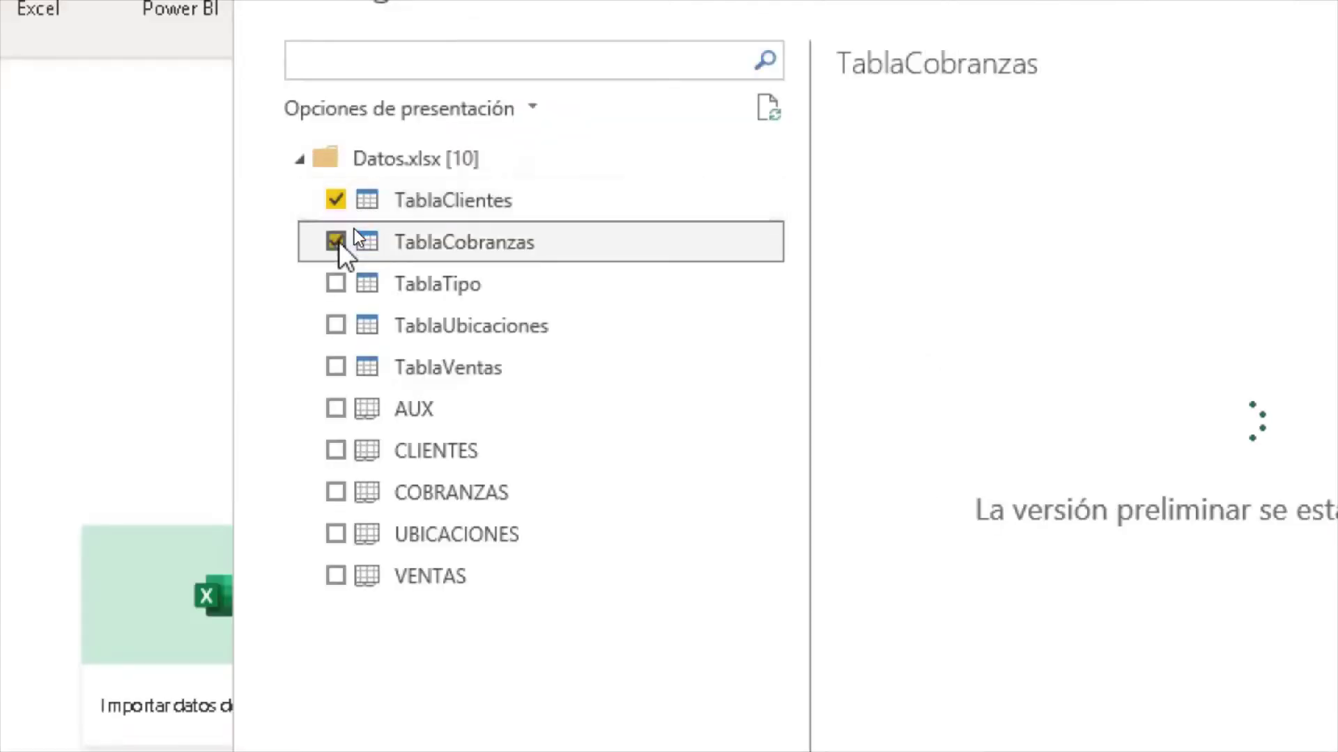
pyautogui.click(336, 325)
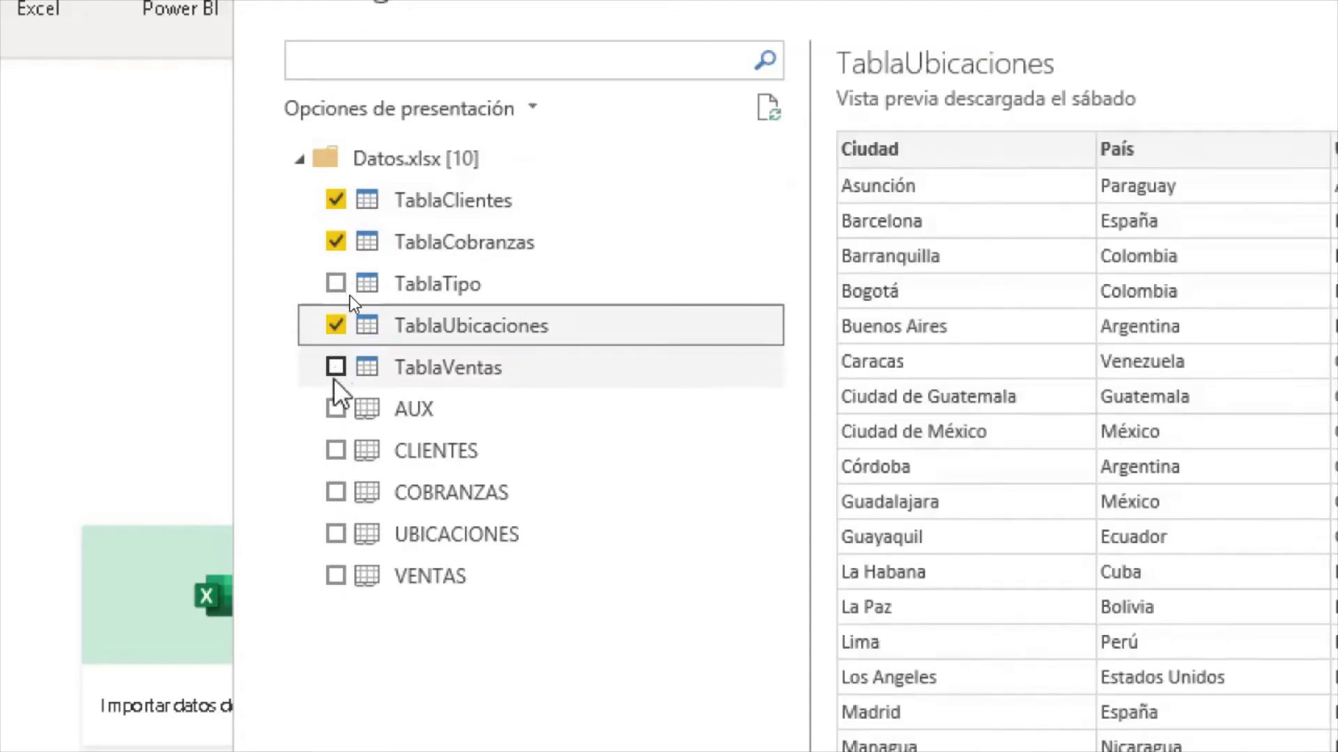
pyautogui.click(335, 369)
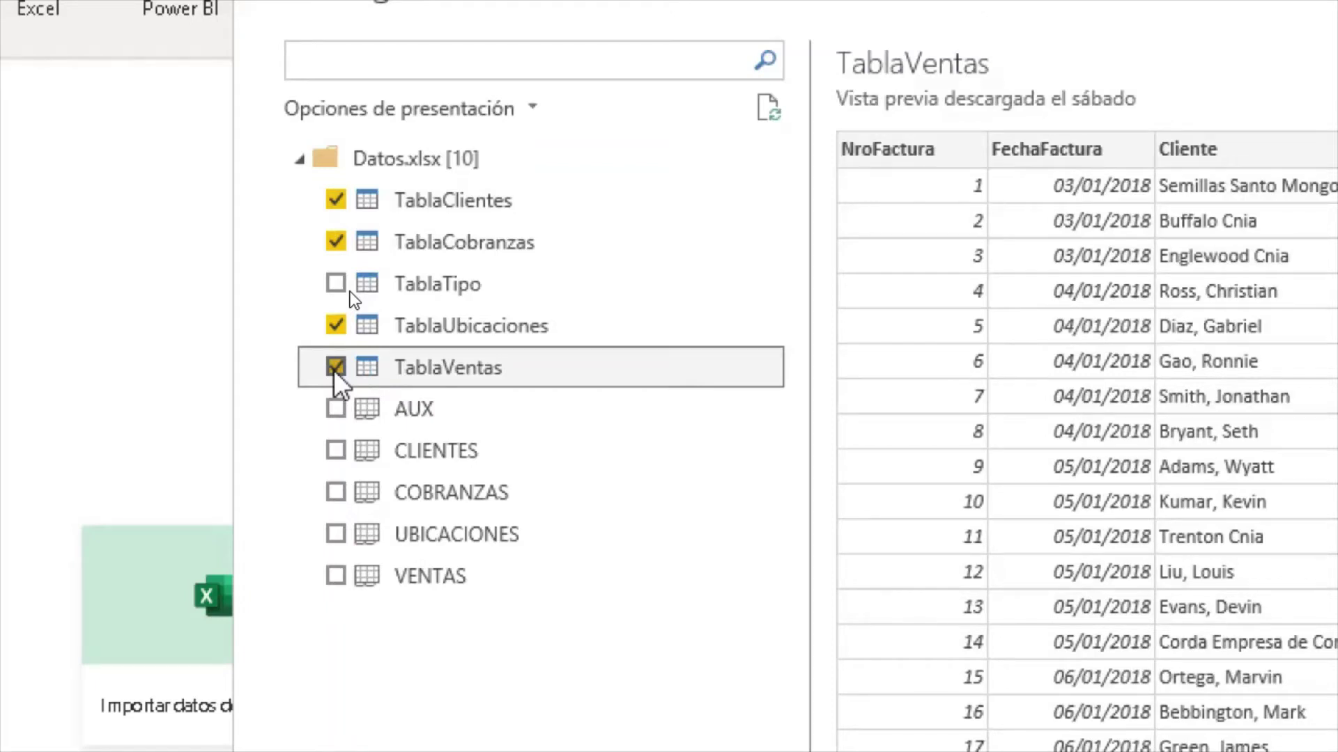
pyautogui.click(516, 193)
pyautogui.click(504, 227)
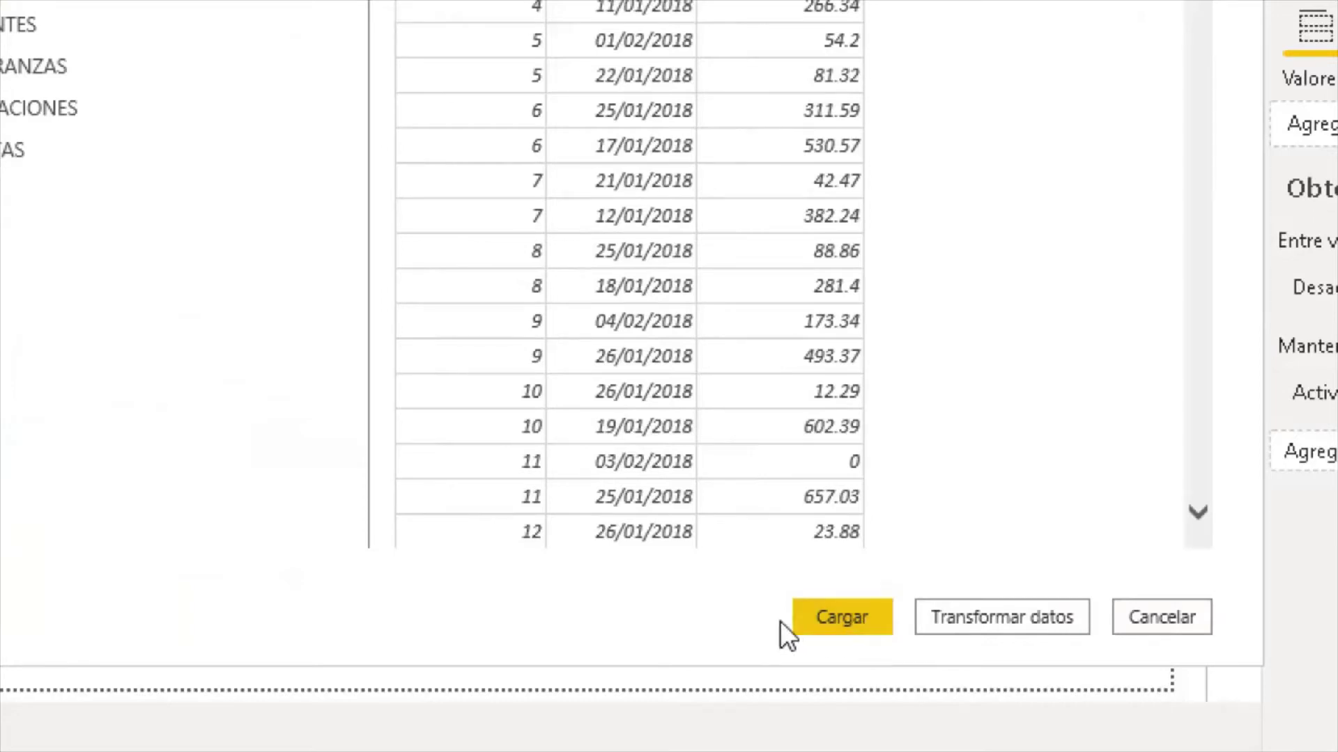
pyautogui.click(982, 617)
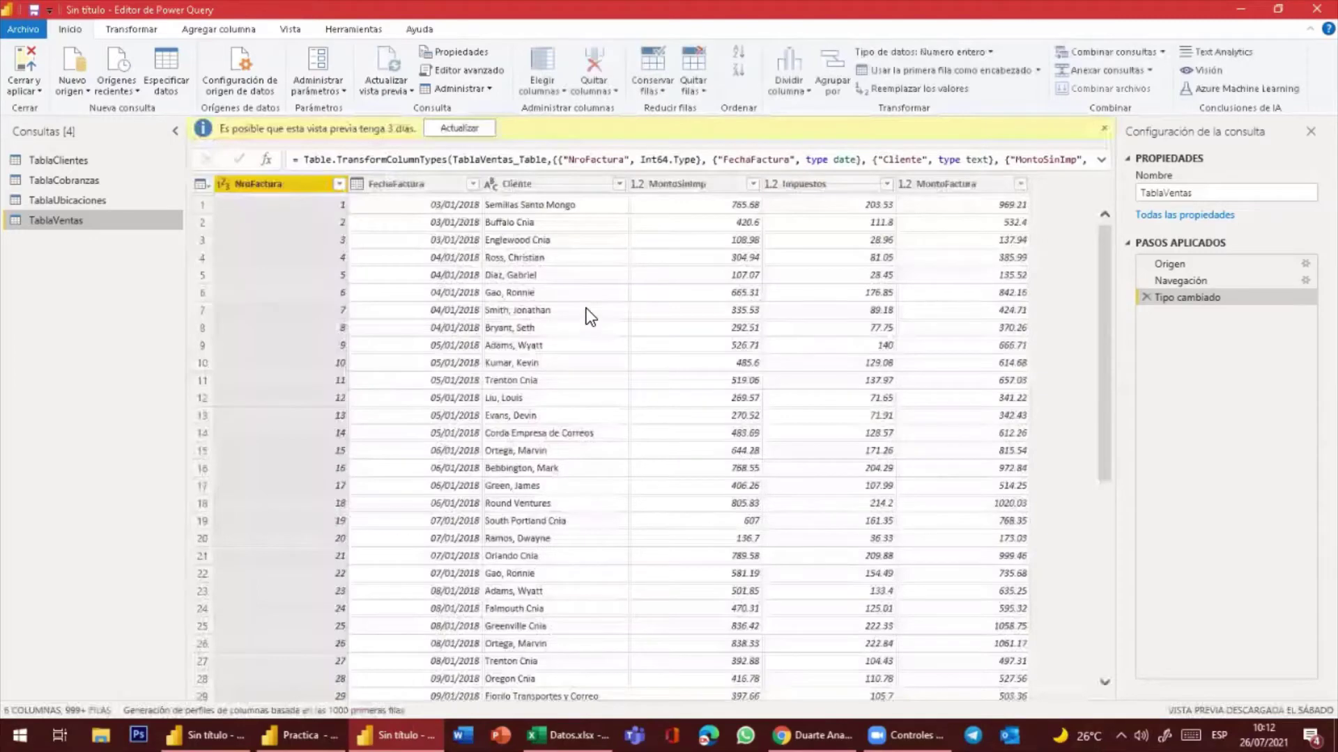
# Refresh the TablaVentas preview and check that the four selected tables are listed as queries
pyautogui.click(461, 131)
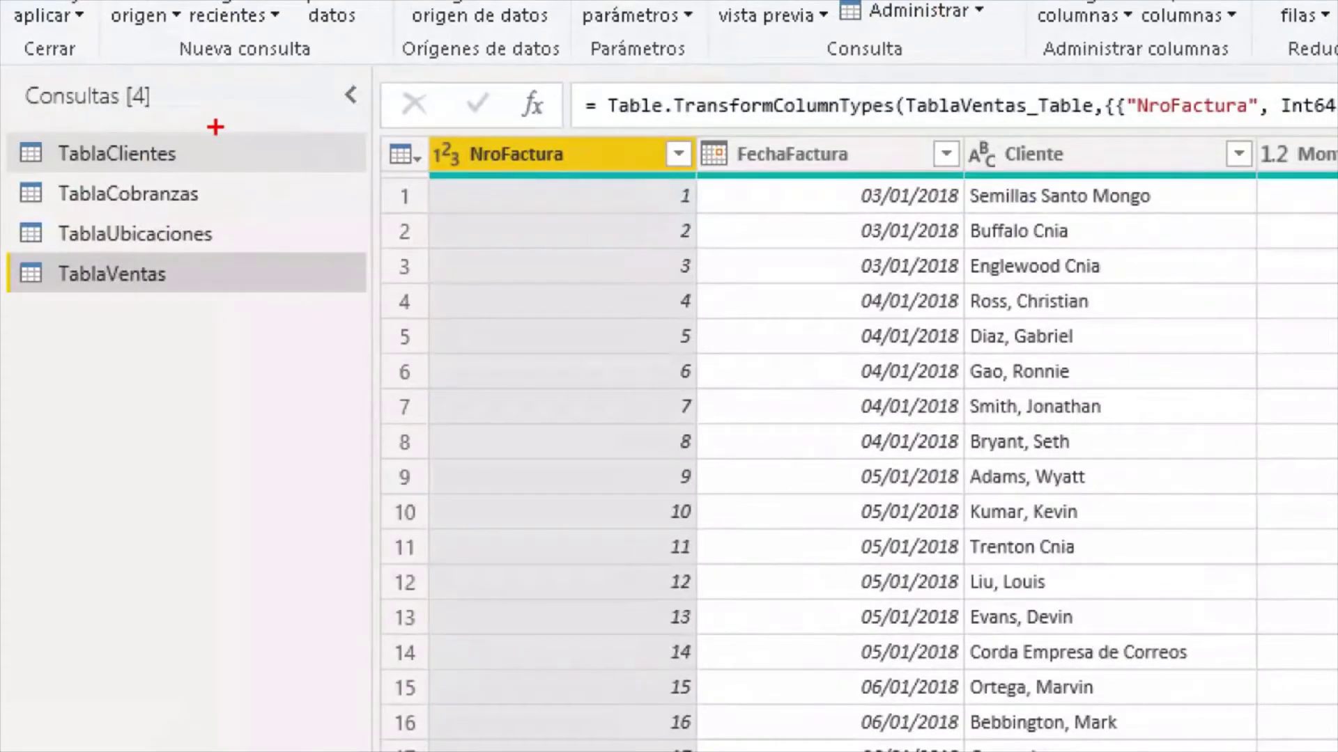
pyautogui.moveTo(206, 143); pyautogui.dragTo(287, 108)
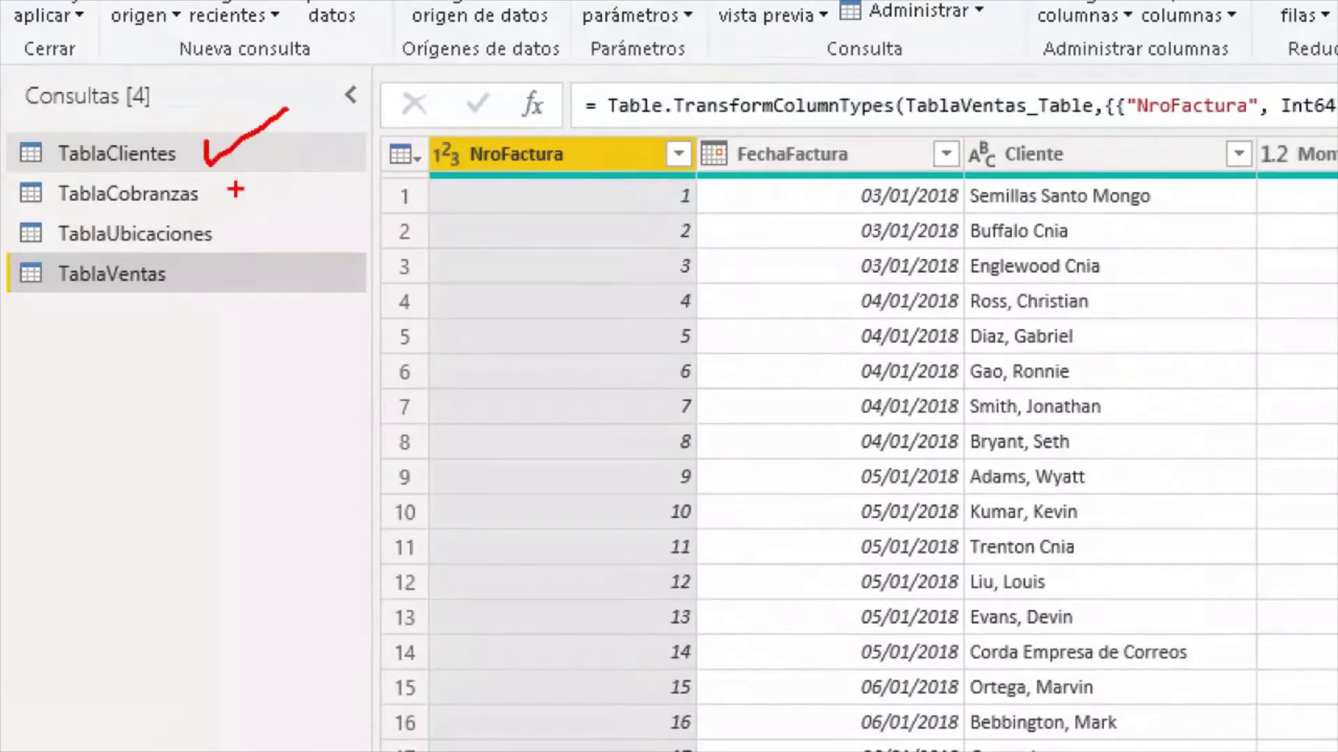
pyautogui.moveTo(228, 195); pyautogui.dragTo(287, 169)
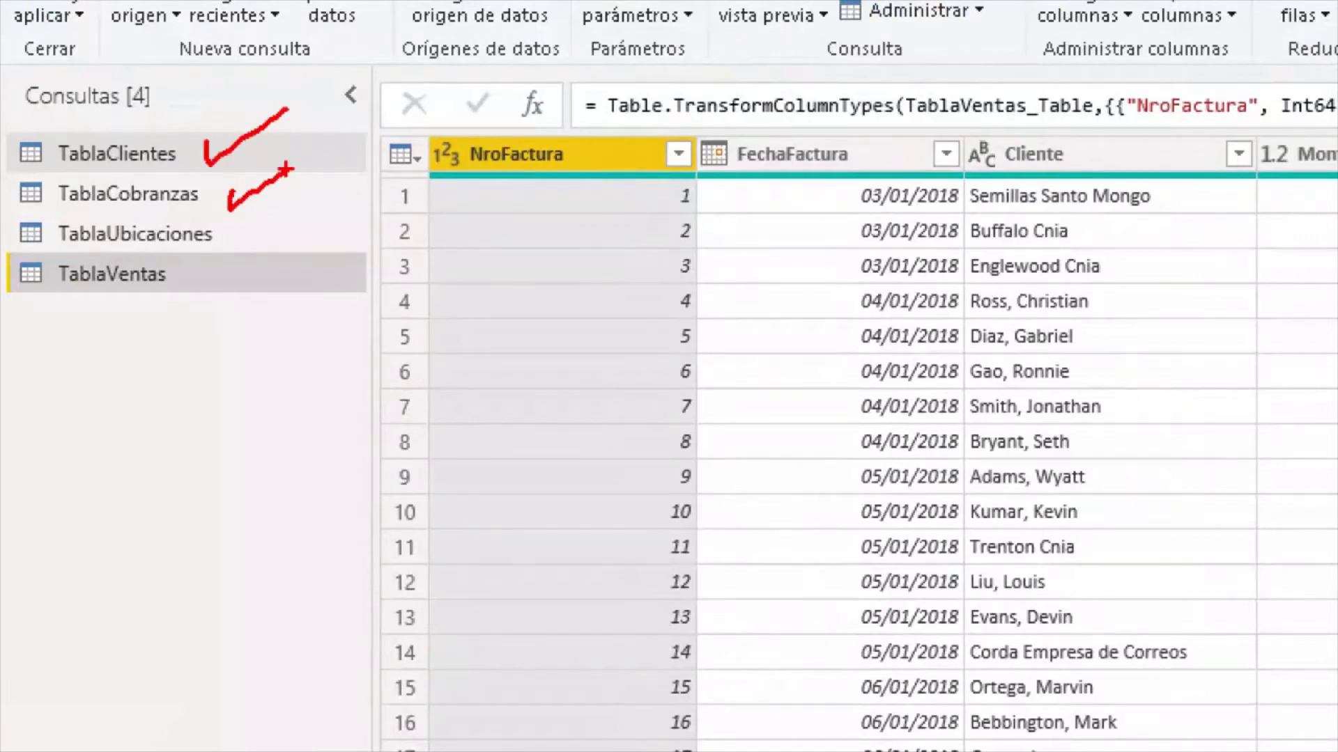
pyautogui.moveTo(216, 232); pyautogui.dragTo(317, 202)
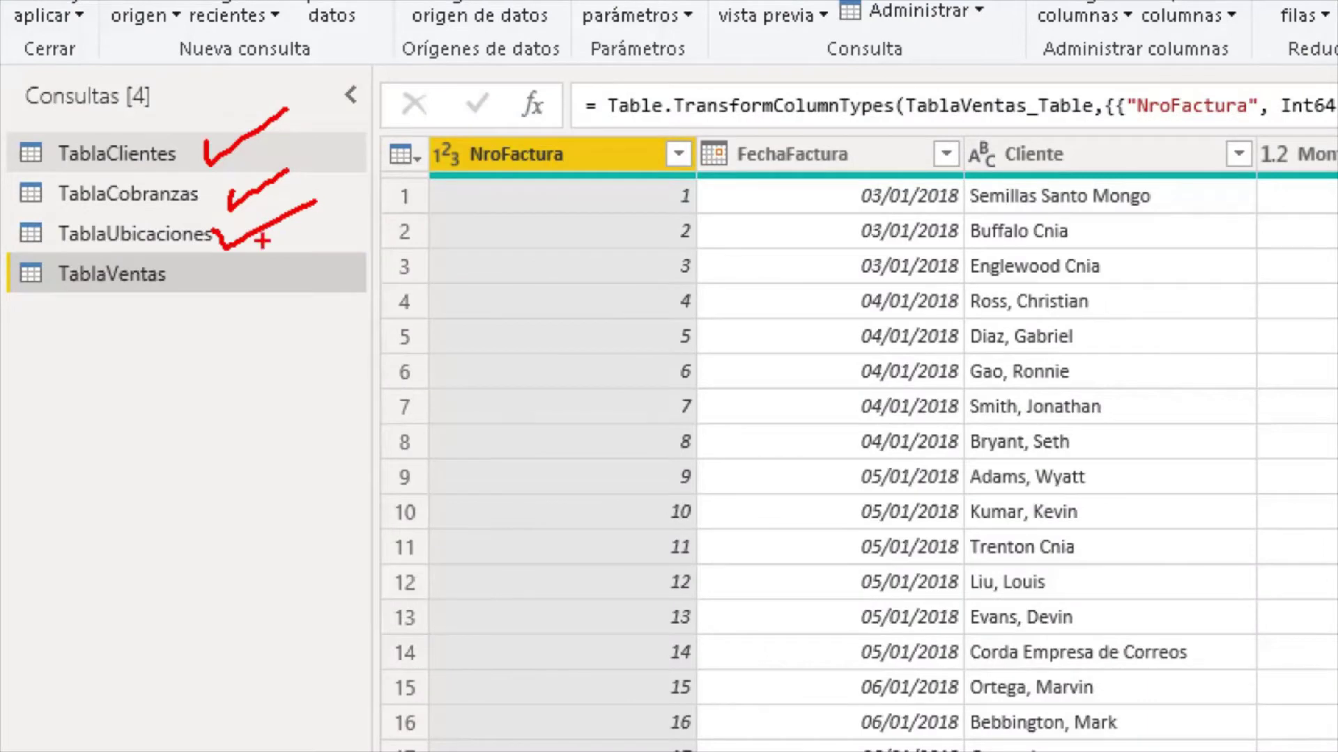
pyautogui.moveTo(212, 270)
pyautogui.mouseDown()
pyautogui.moveTo(204, 300)
pyautogui.moveTo(291, 261)
pyautogui.mouseUp()
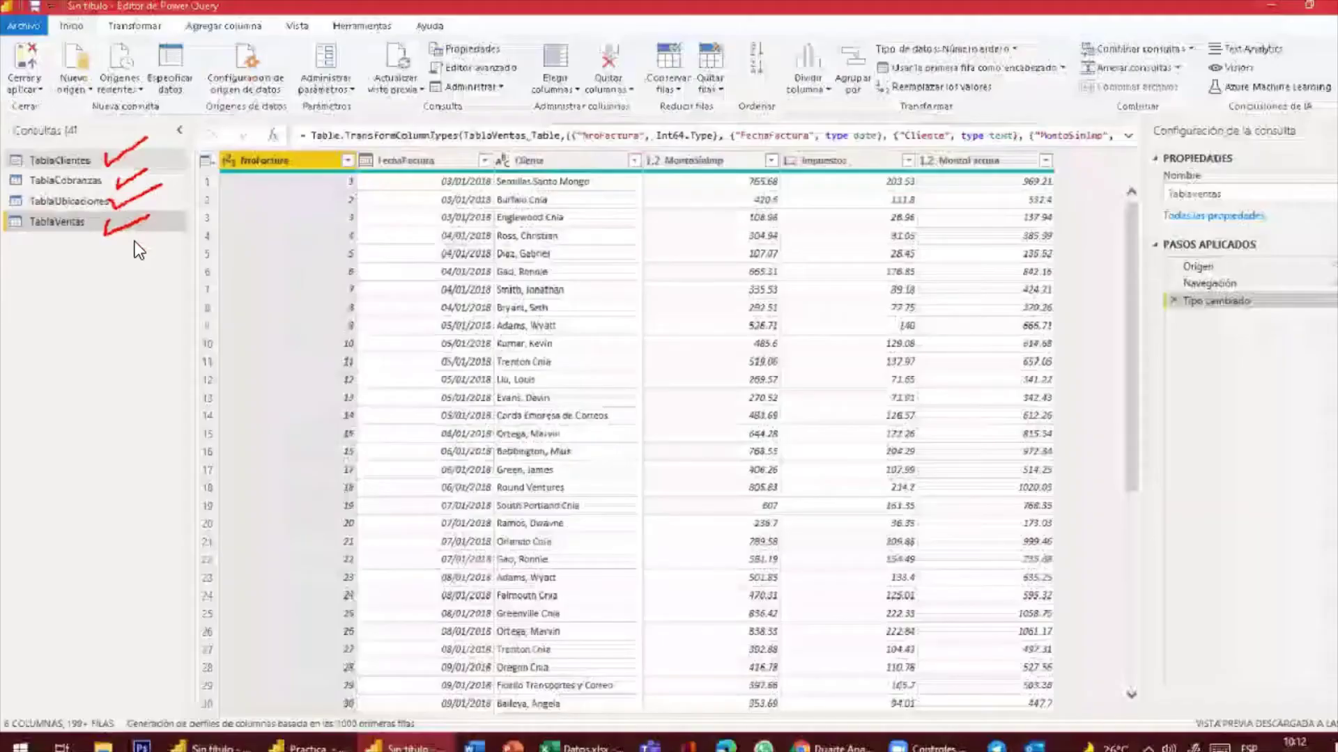
# Look through TablaClientes, TablaCobranzas and TablaUbicaciones, and examine the name and applied steps of TablaUbicaciones
pyautogui.click(181, 160)
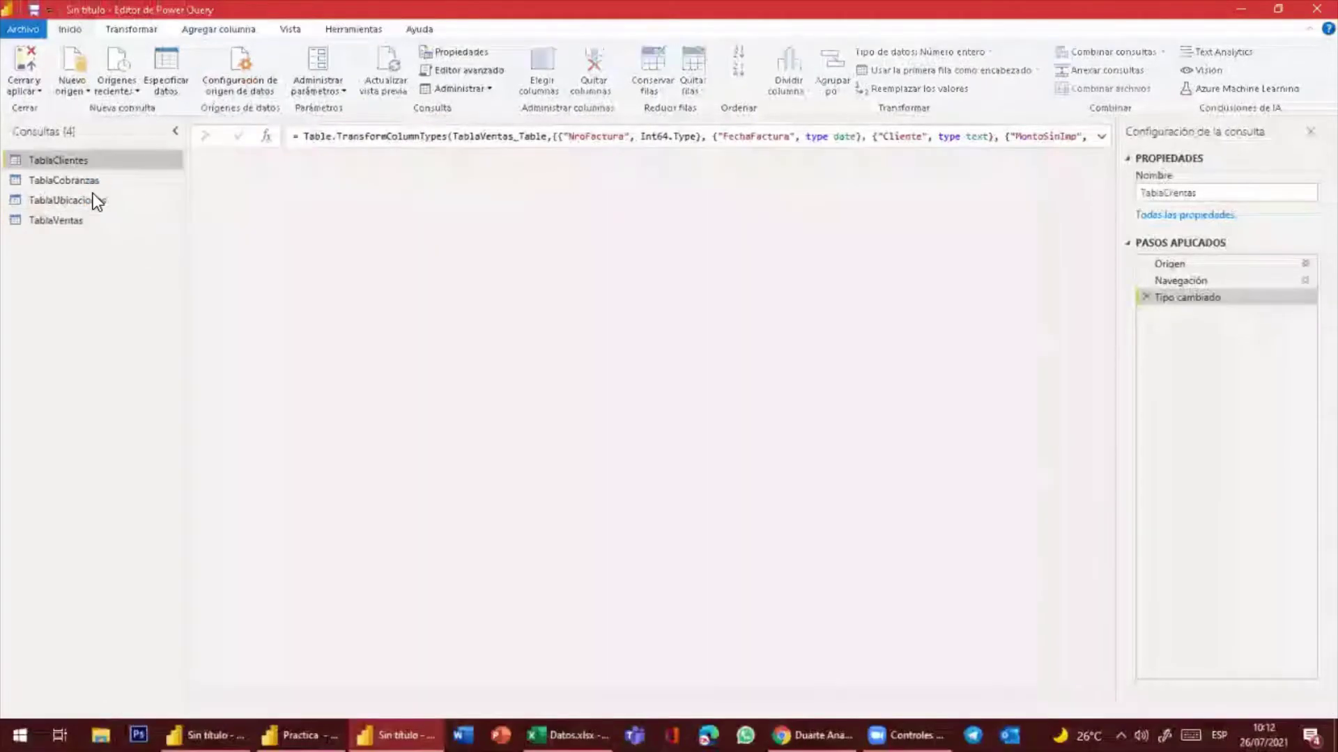
pyautogui.click(95, 183)
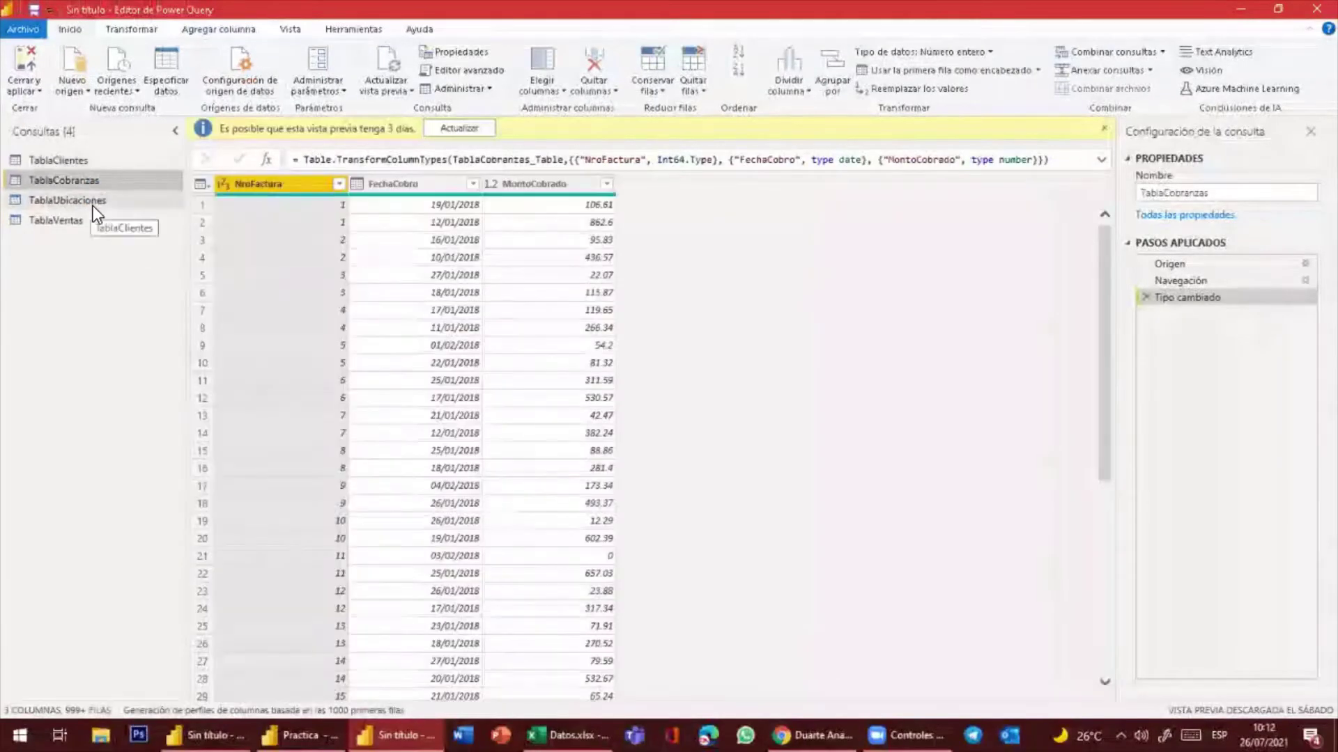
pyautogui.click(94, 204)
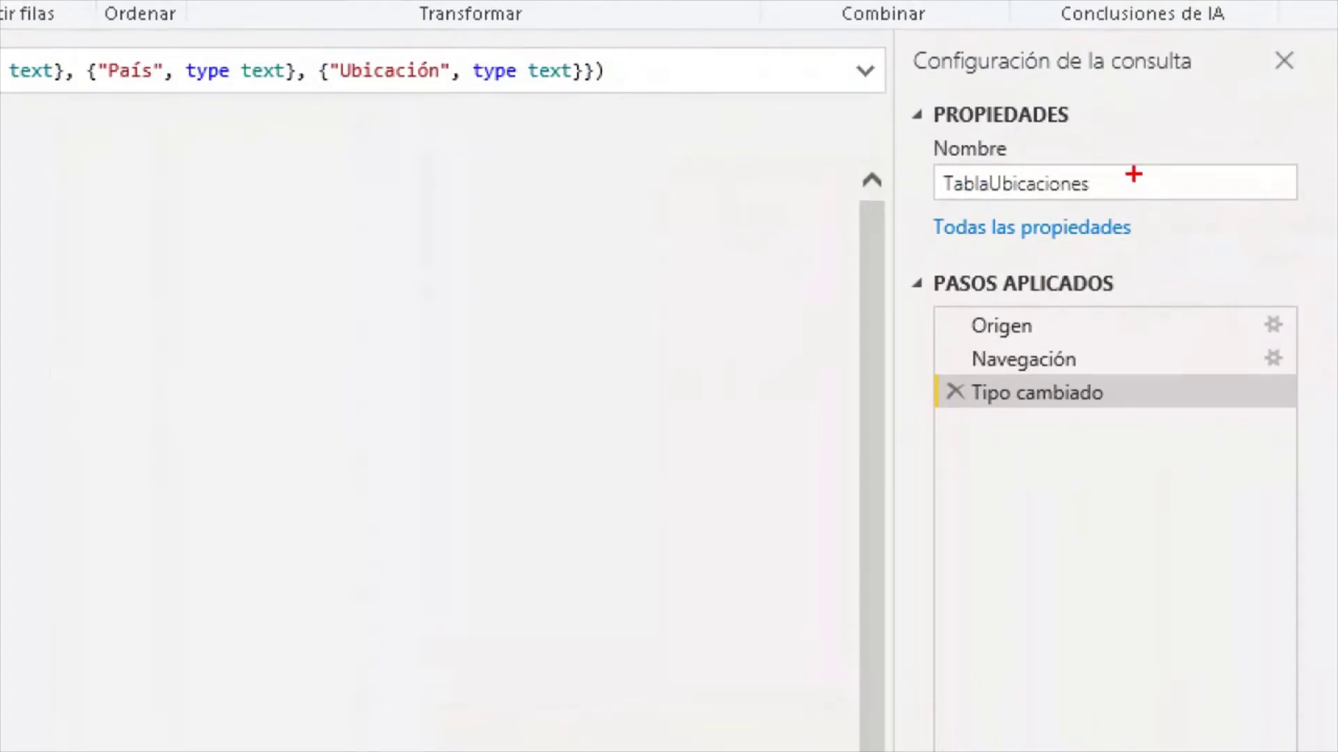
pyautogui.moveTo(1133, 176); pyautogui.dragTo(1189, 150)
pyautogui.moveTo(930, 255)
pyautogui.mouseDown()
pyautogui.moveTo(885, 411)
pyautogui.moveTo(858, 655)
pyautogui.mouseUp()
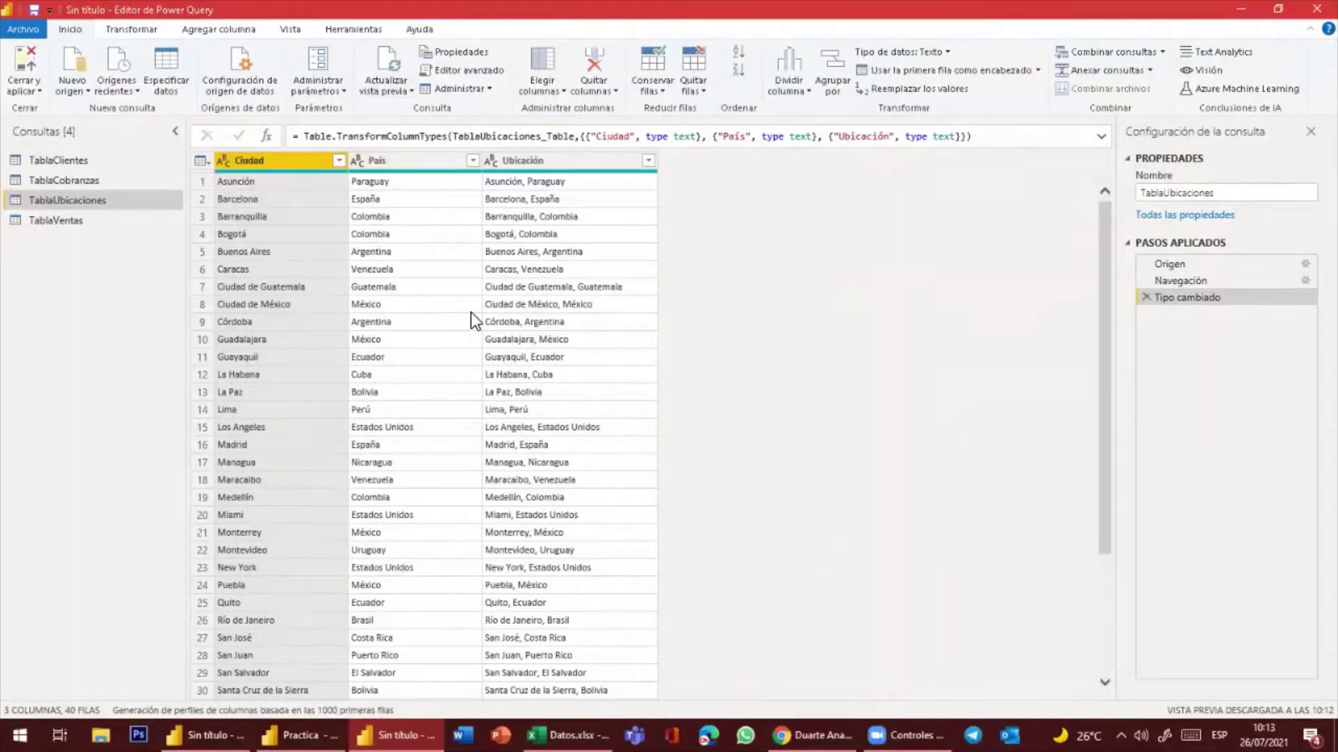
# Refresh the outdated data previews of the TablaClientes and TablaCobranzas queries
pyautogui.click(85, 165)
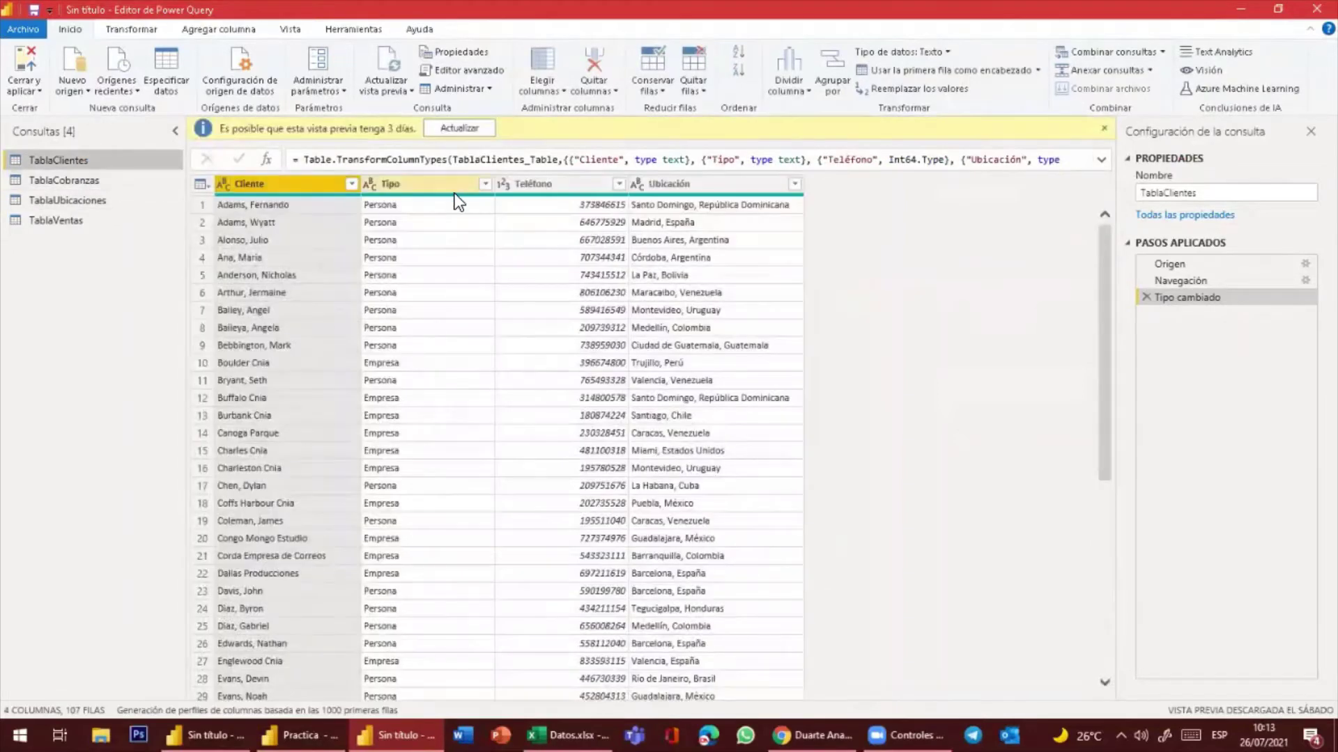
pyautogui.click(454, 128)
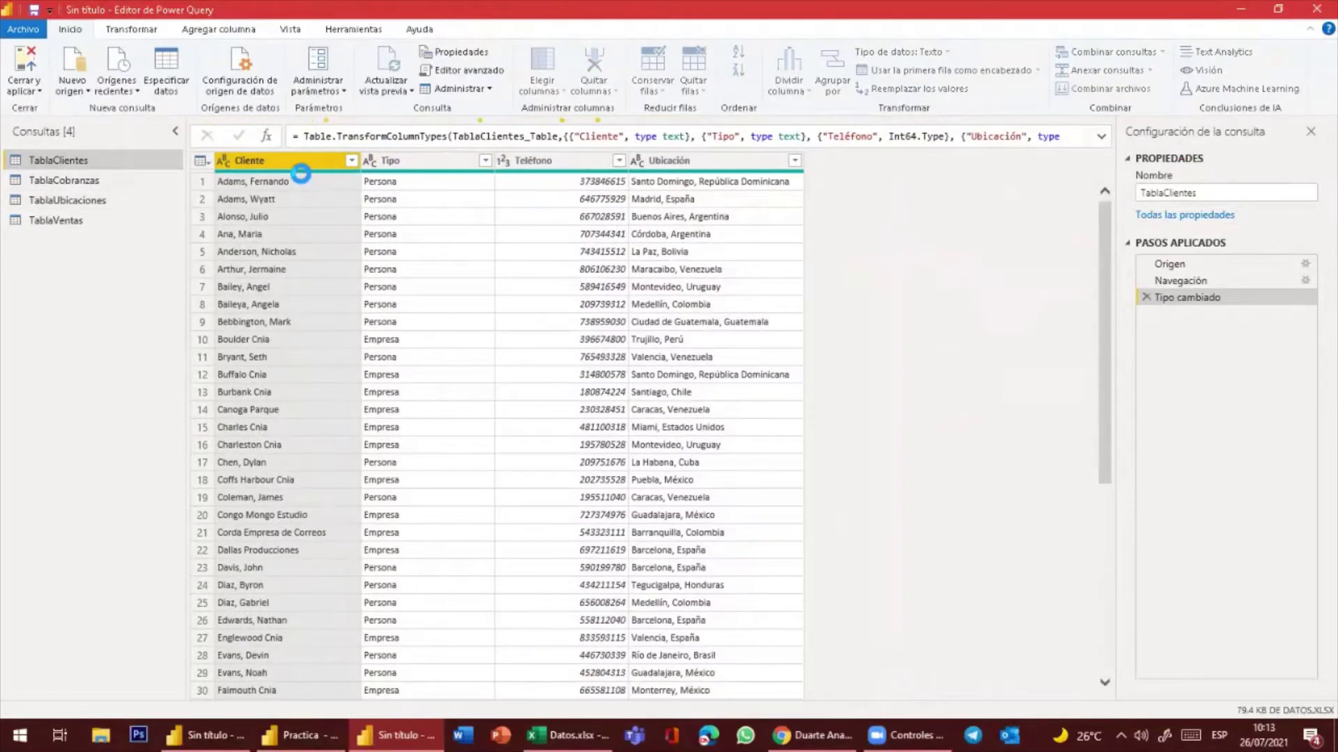
pyautogui.click(84, 188)
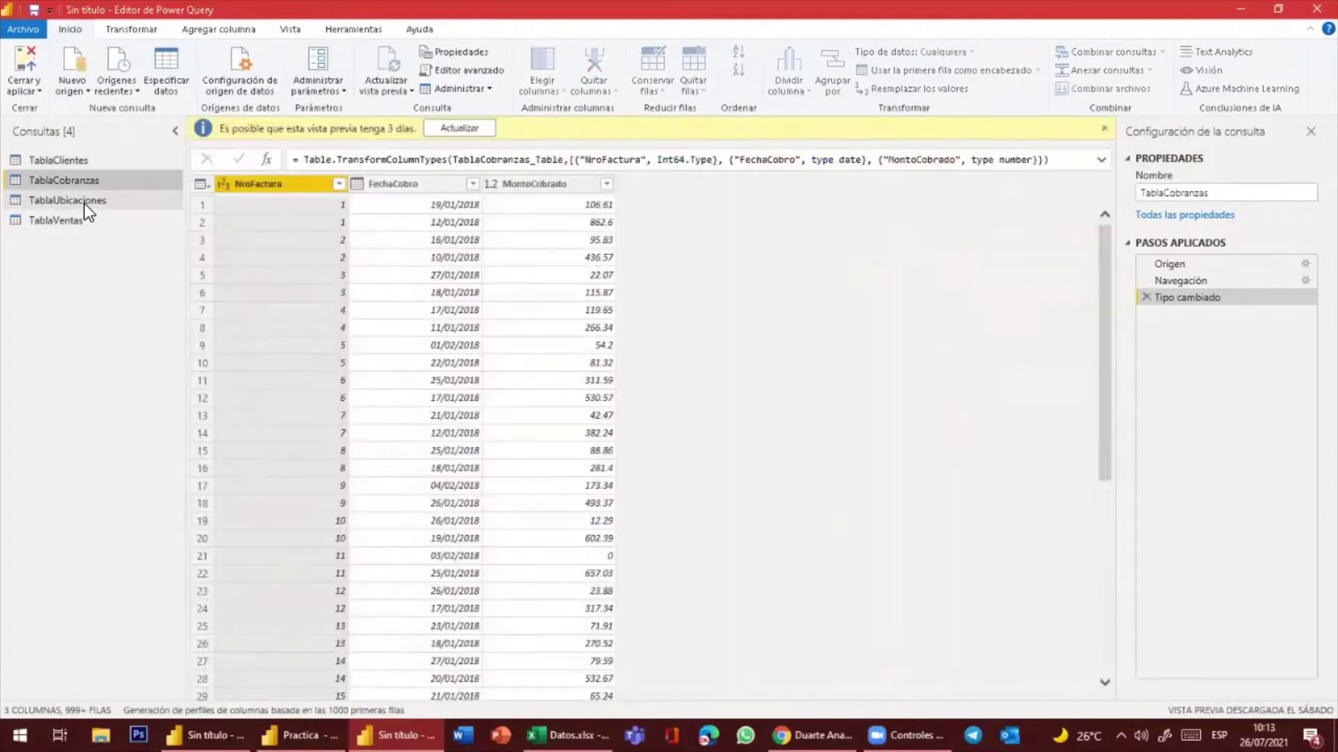
pyautogui.click(455, 130)
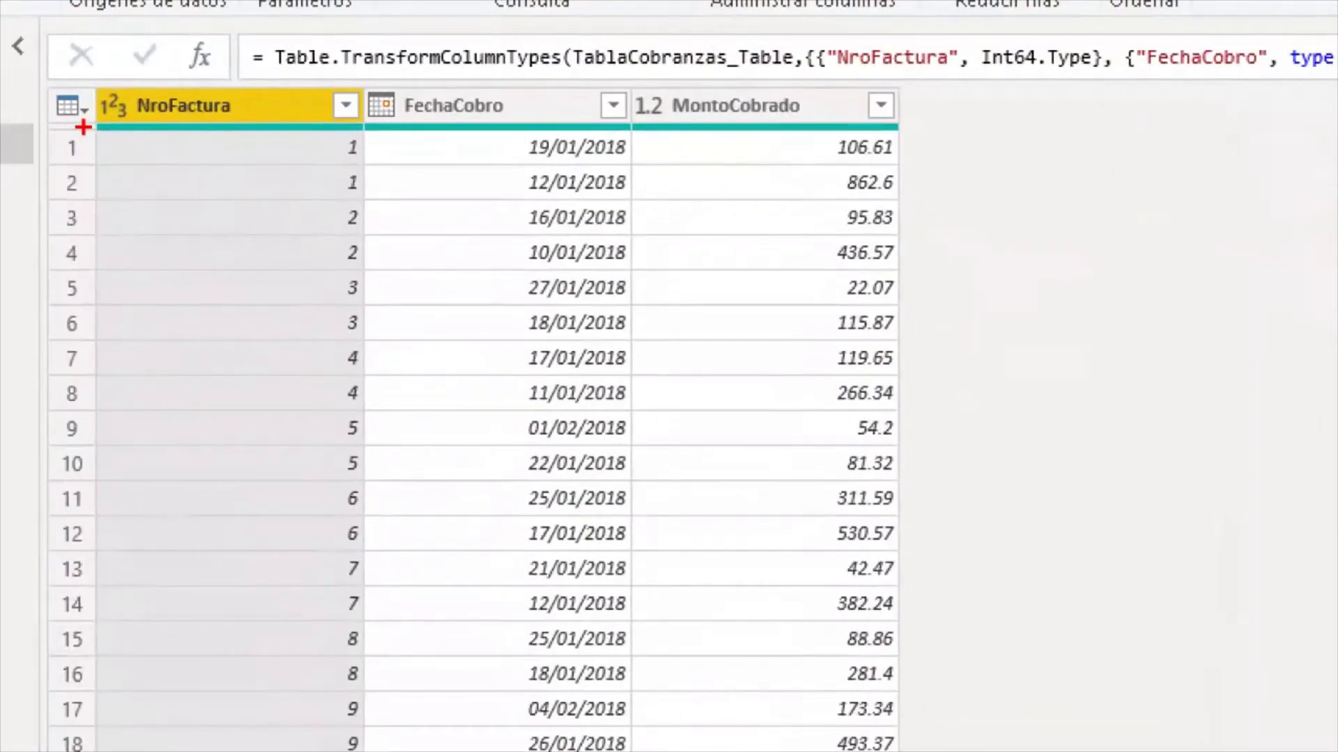
# Examine the data types of the NroFactura, FechaCobro and MontoCobrado columns in TablaCobranzas
pyautogui.moveTo(81, 130); pyautogui.dragTo(143, 133)
pyautogui.moveTo(362, 124); pyautogui.dragTo(390, 124)
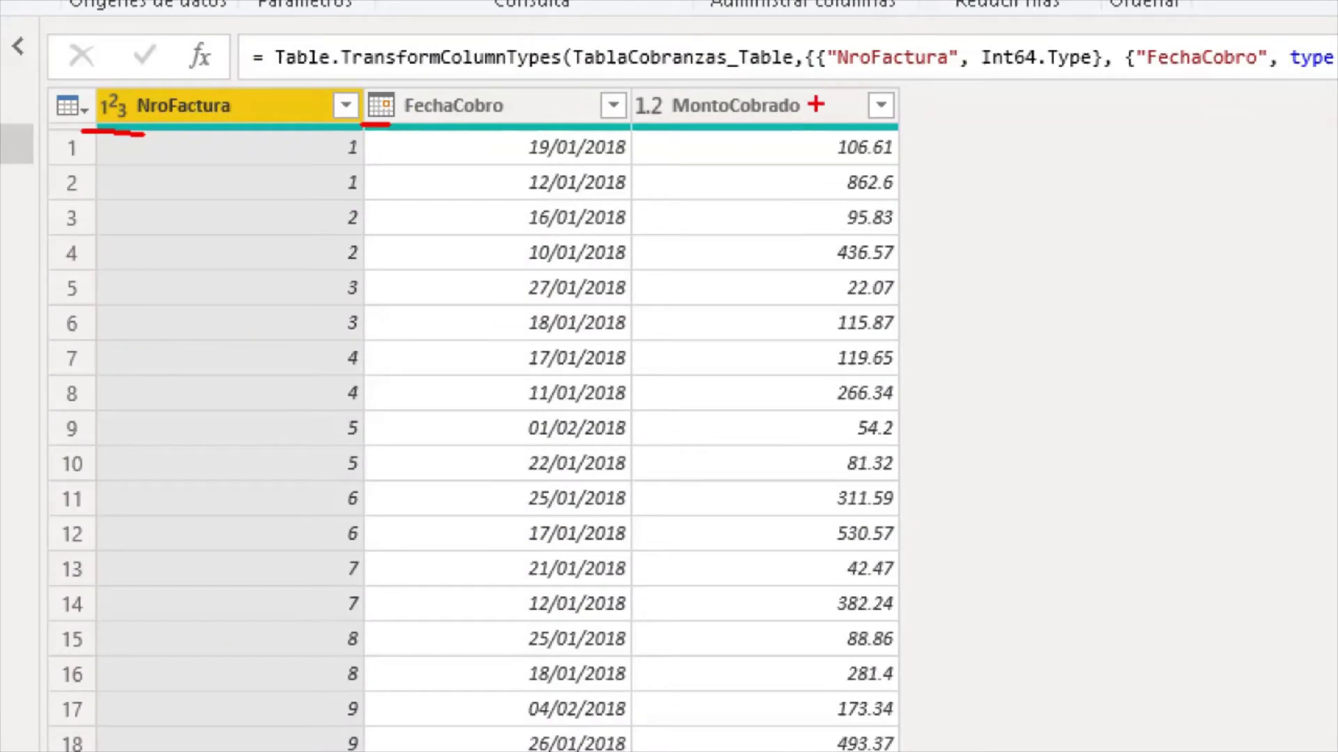
pyautogui.moveTo(813, 104); pyautogui.dragTo(873, 76)
pyautogui.press('Escape')
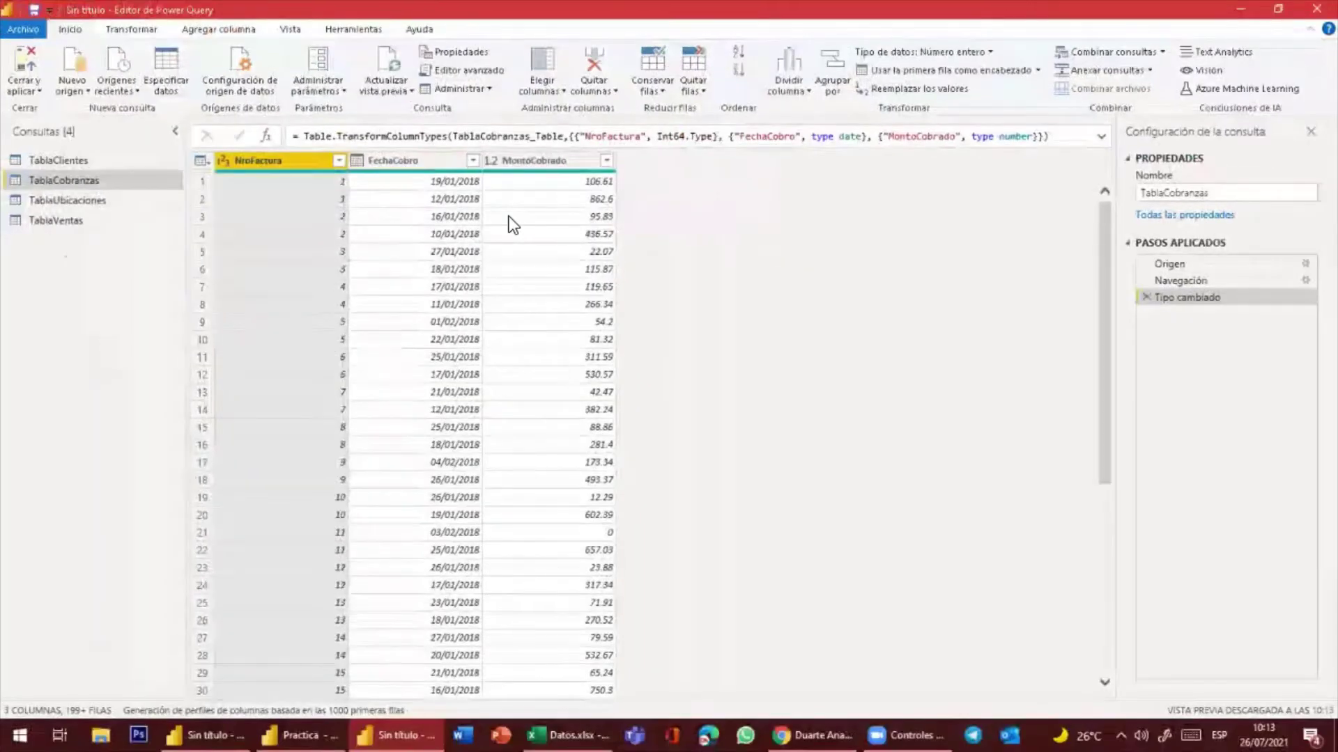
# Examine the Ciudad, País and Ubicación columns of TablaUbicaciones, and display the TablaVentas query
pyautogui.click(107, 200)
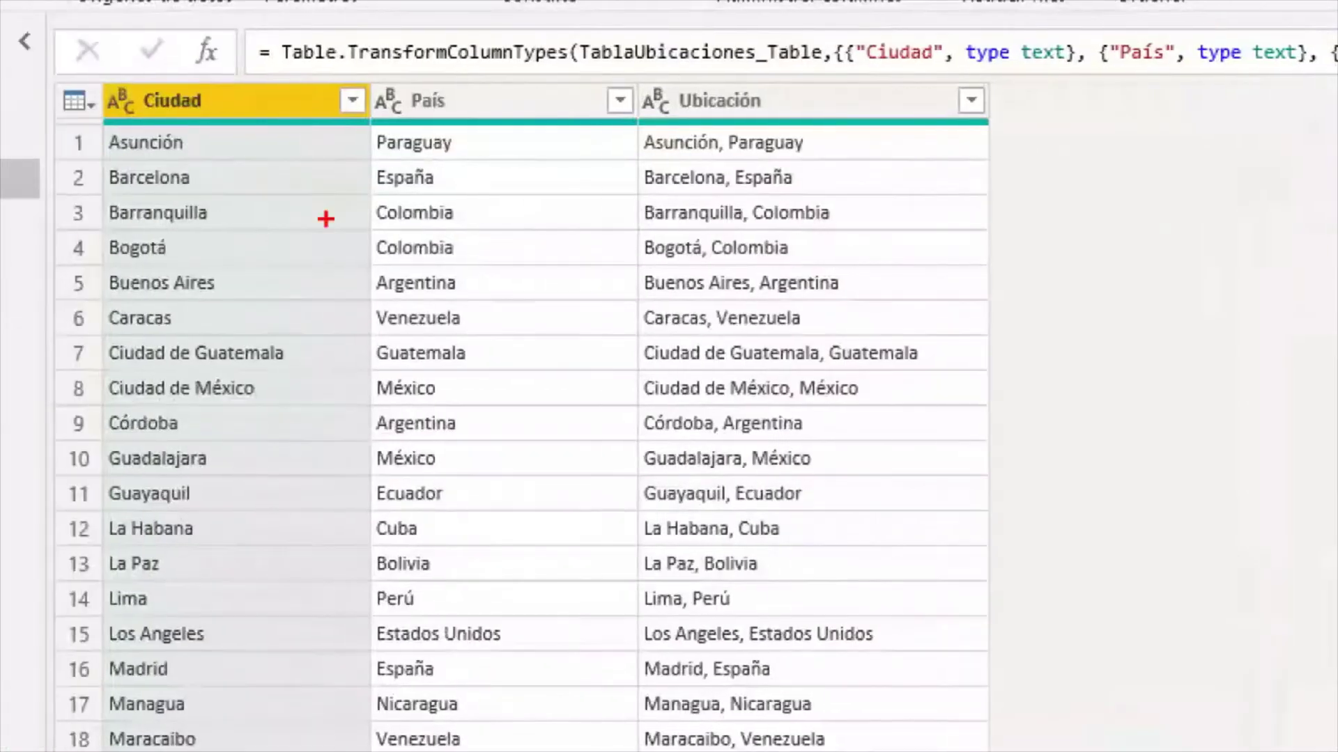
pyautogui.moveTo(7, 128); pyautogui.dragTo(139, 121)
pyautogui.moveTo(235, 129); pyautogui.dragTo(358, 138)
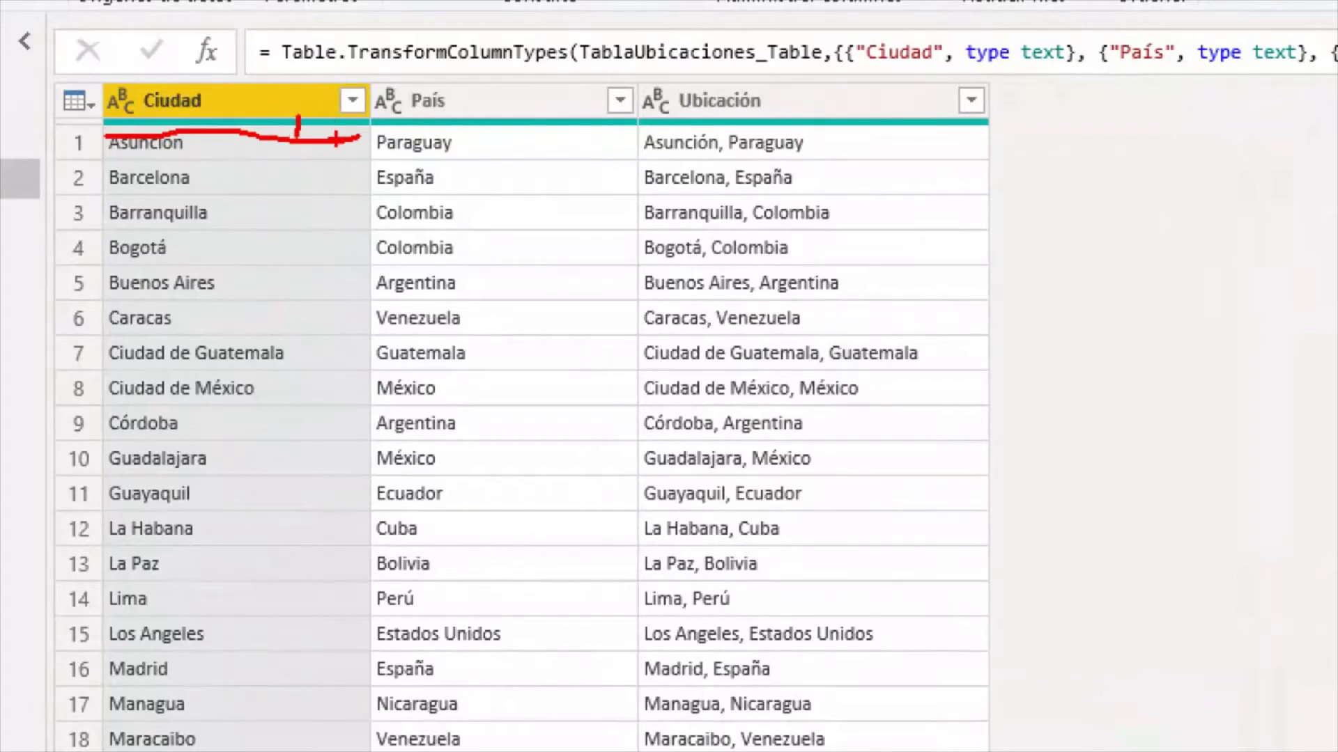
pyautogui.click(78, 220)
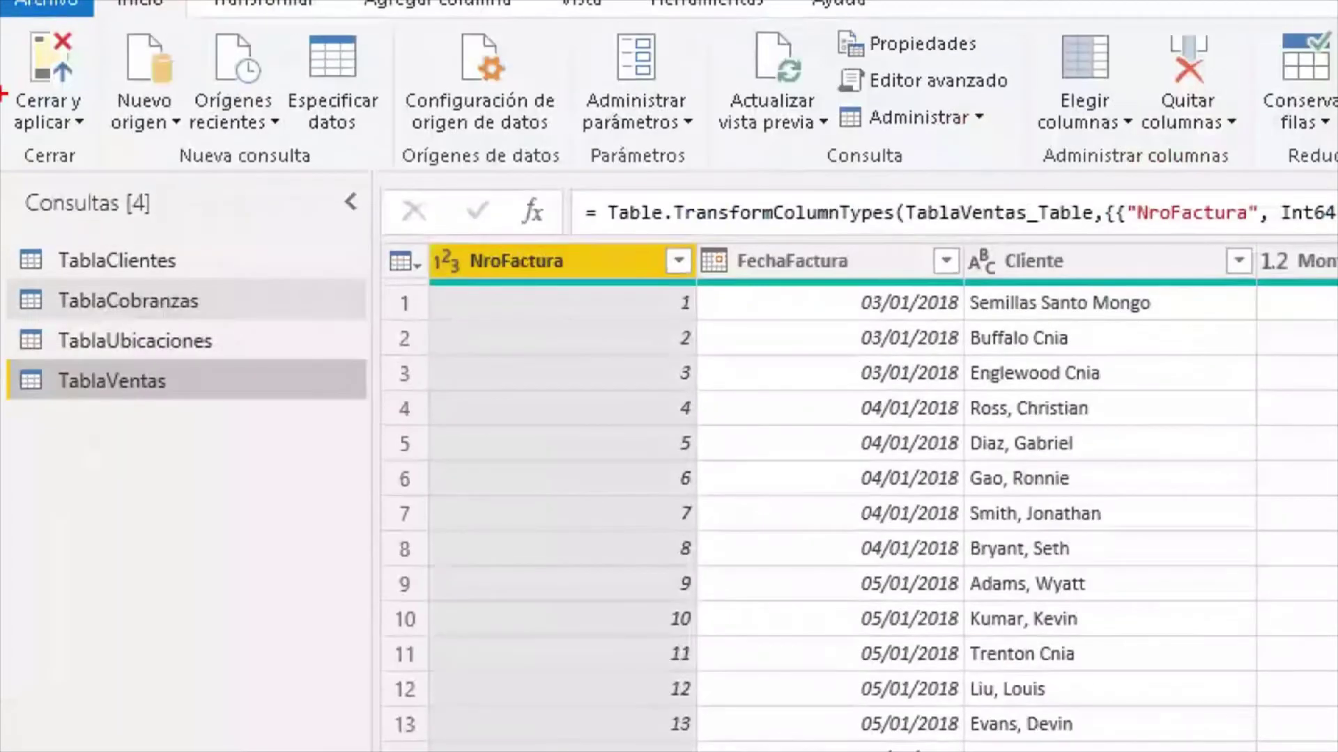
# Close the Power Query editor and apply the pending changes to load the four tables into the report
pyautogui.moveTo(4, 94)
pyautogui.mouseDown()
pyautogui.moveTo(56, 150)
pyautogui.moveTo(13, 9)
pyautogui.moveTo(42, 175)
pyautogui.mouseUp()
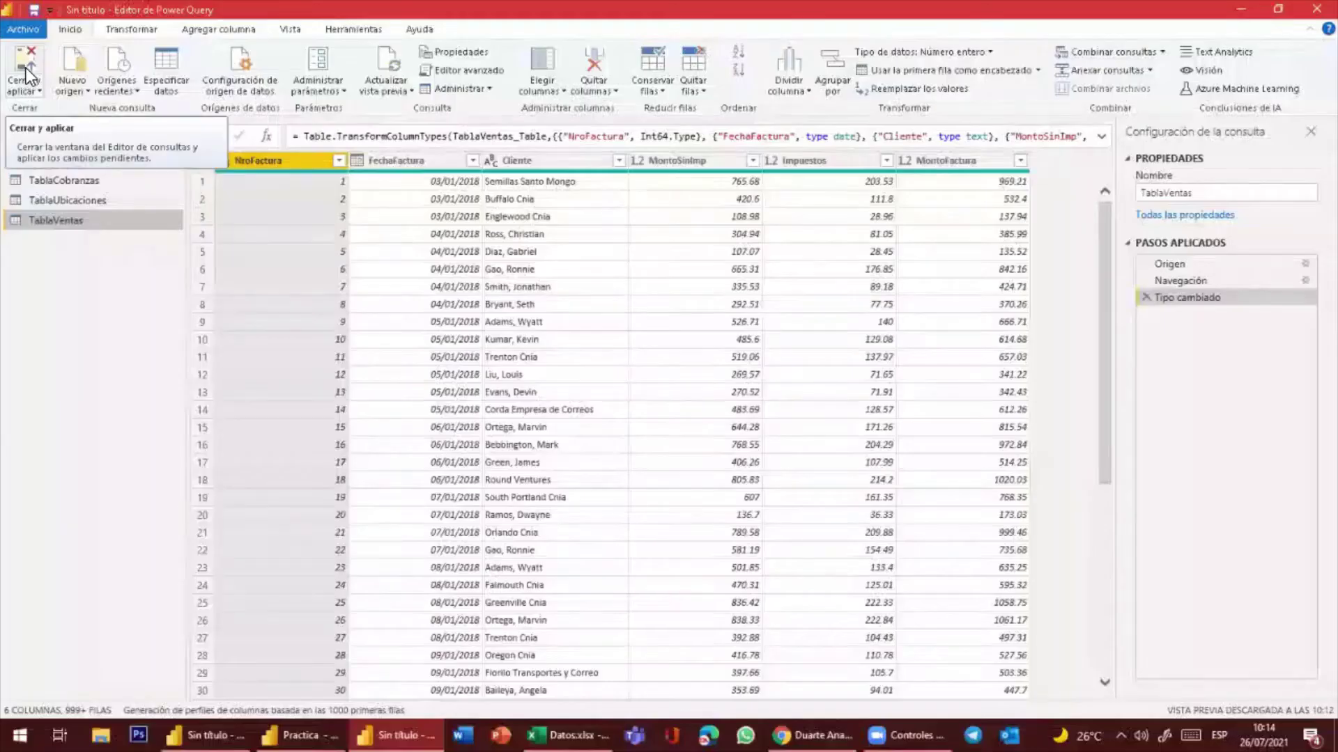
pyautogui.click(28, 61)
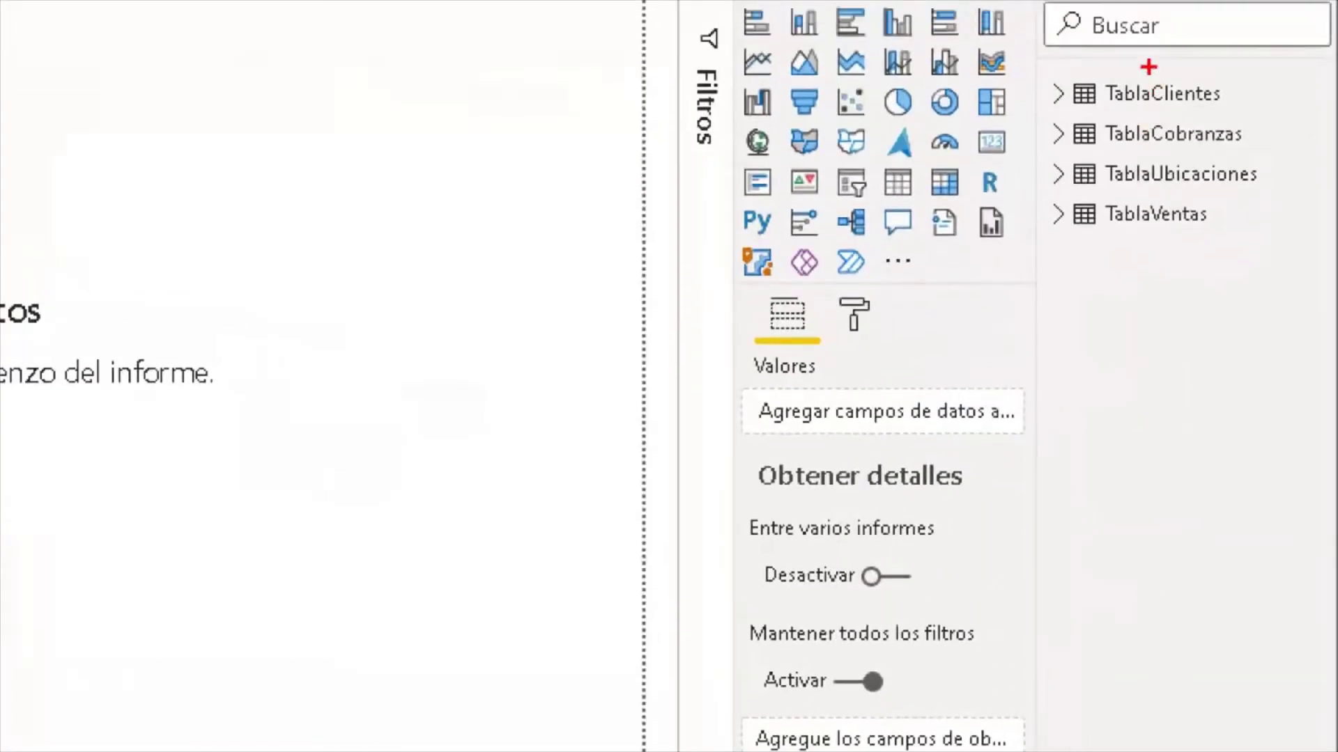
# Expand TablaClientes, TablaCobranzas, TablaUbicaciones and TablaVentas in the field list to review their loaded fields
pyautogui.moveTo(1109, 40)
pyautogui.mouseDown()
pyautogui.moveTo(1014, 202)
pyautogui.moveTo(1045, 348)
pyautogui.moveTo(1069, 360)
pyautogui.mouseUp()
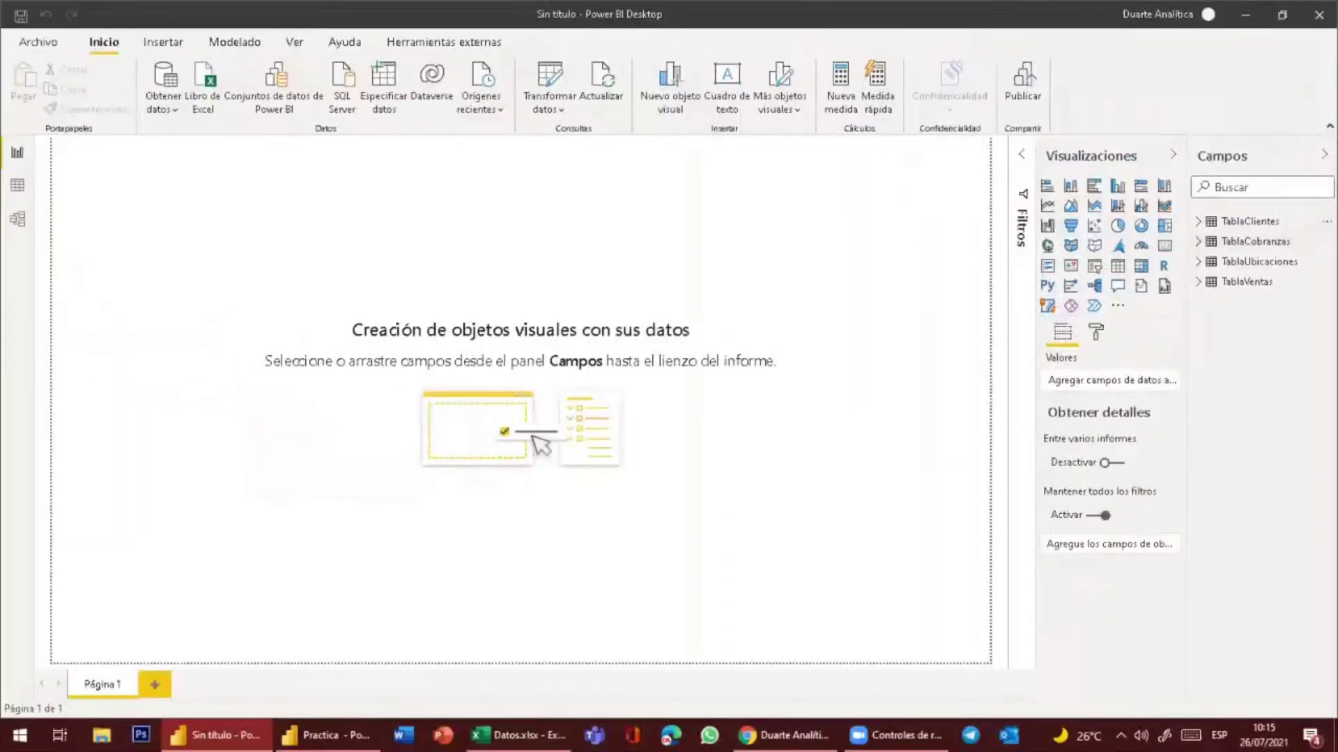
pyautogui.click(1198, 220)
pyautogui.click(1197, 321)
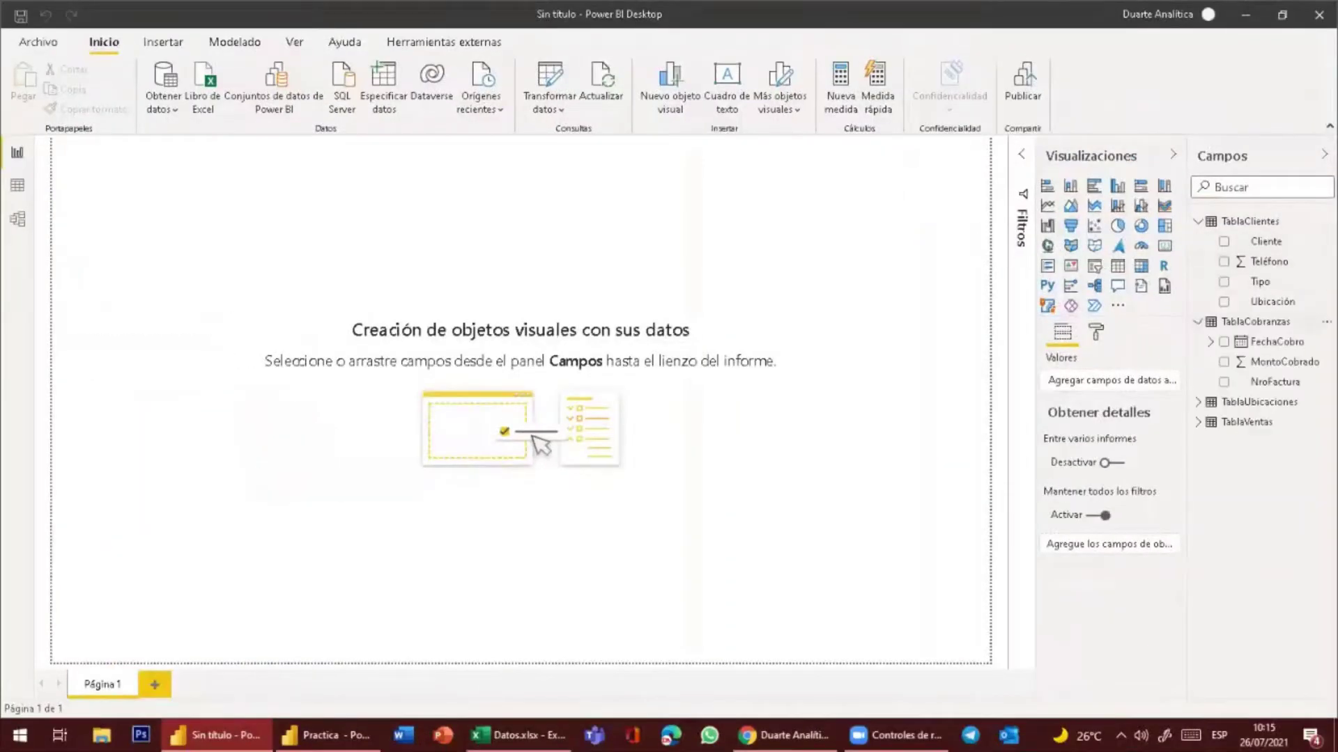
pyautogui.click(1197, 402)
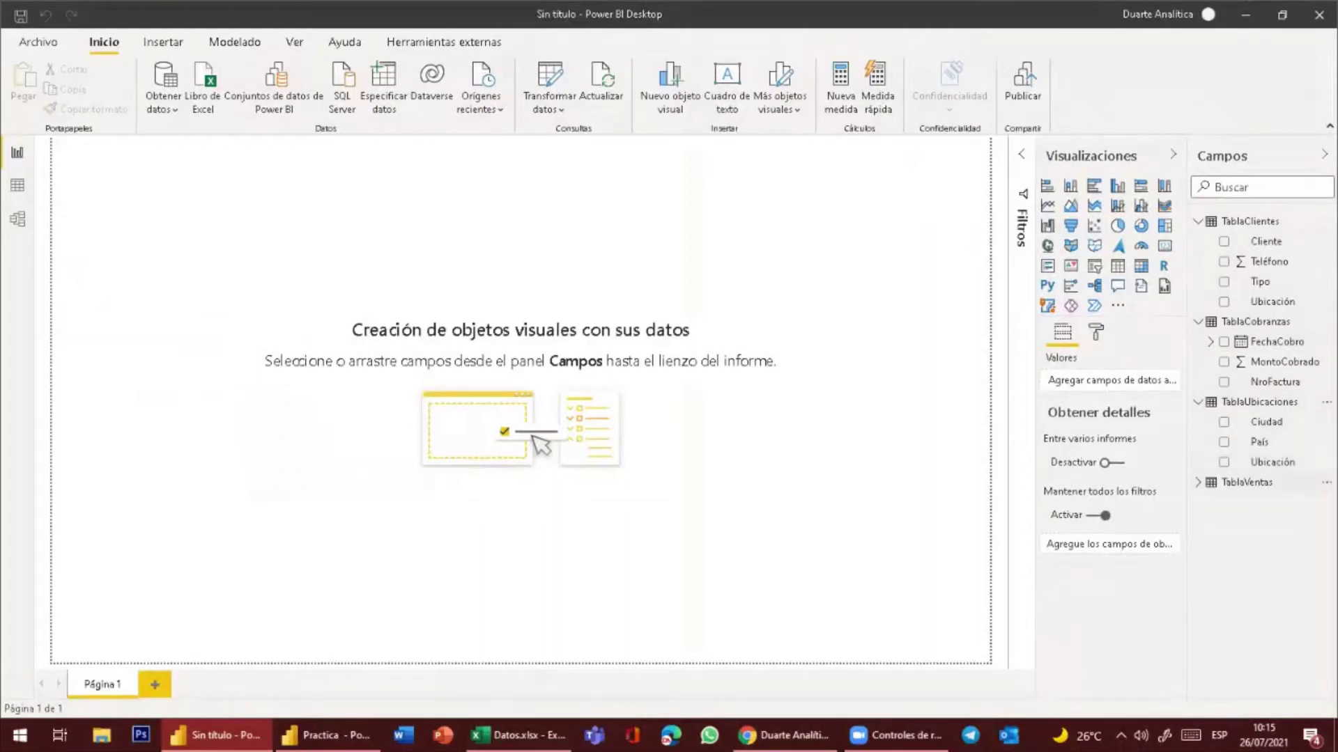
pyautogui.click(1197, 482)
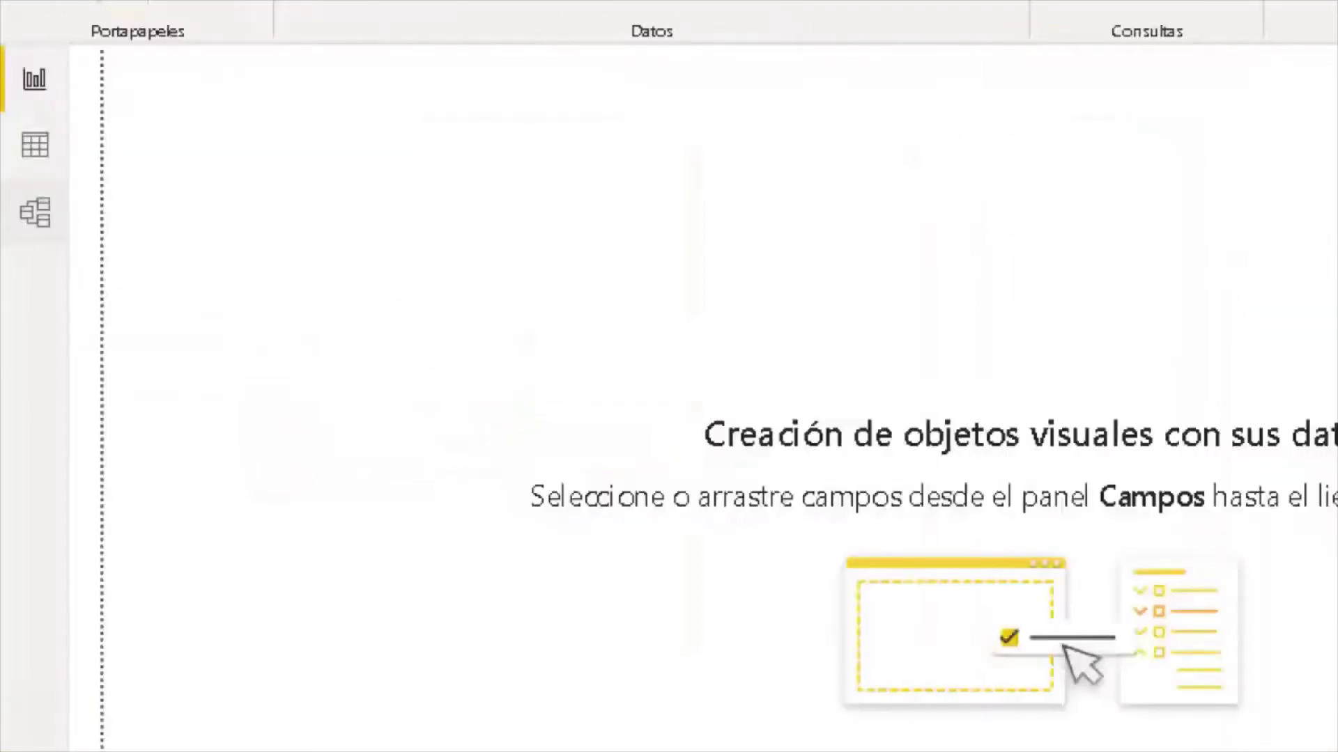
# Show the data model with the properties collapsed, and arrange TablaVentas and TablaUbicaciones beside TablaCobranzas, with TablaClientes just below them
pyautogui.moveTo(73, 207)
pyautogui.mouseDown()
pyautogui.moveTo(83, 236)
pyautogui.moveTo(179, 170)
pyautogui.mouseUp()
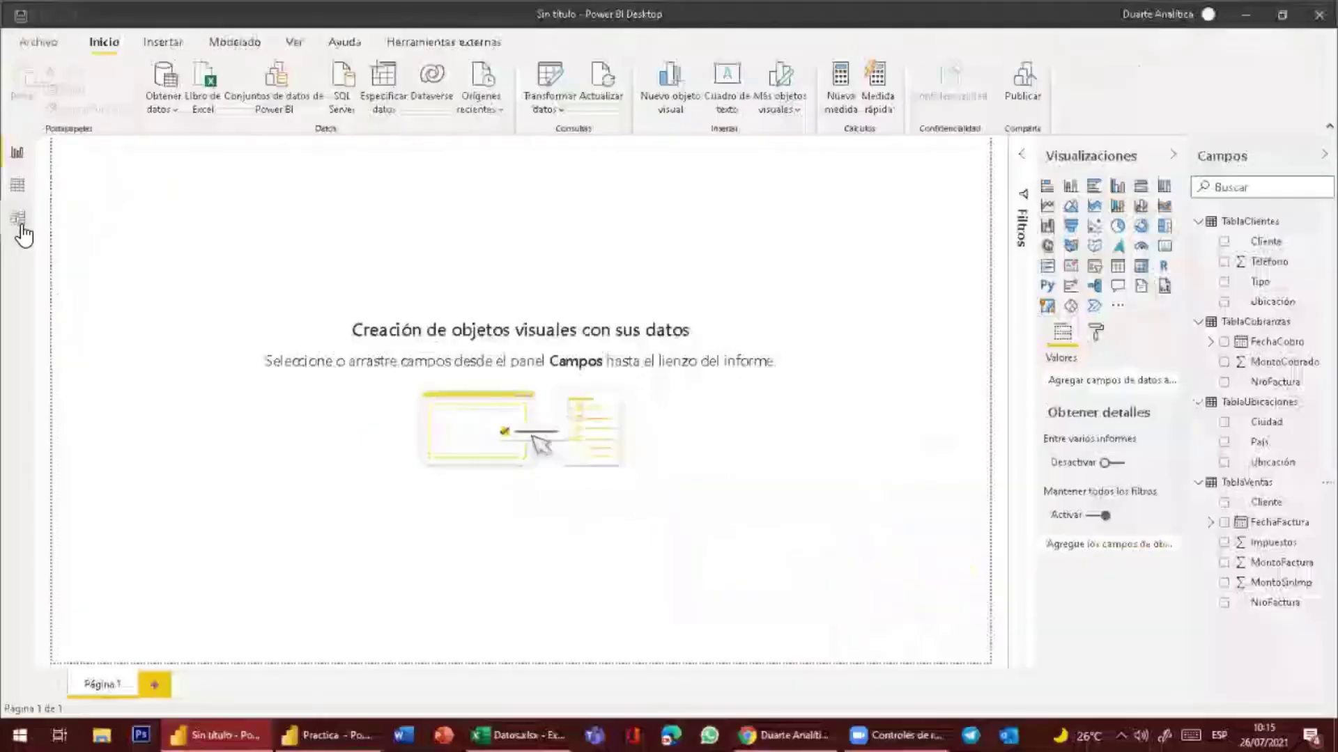
pyautogui.click(21, 224)
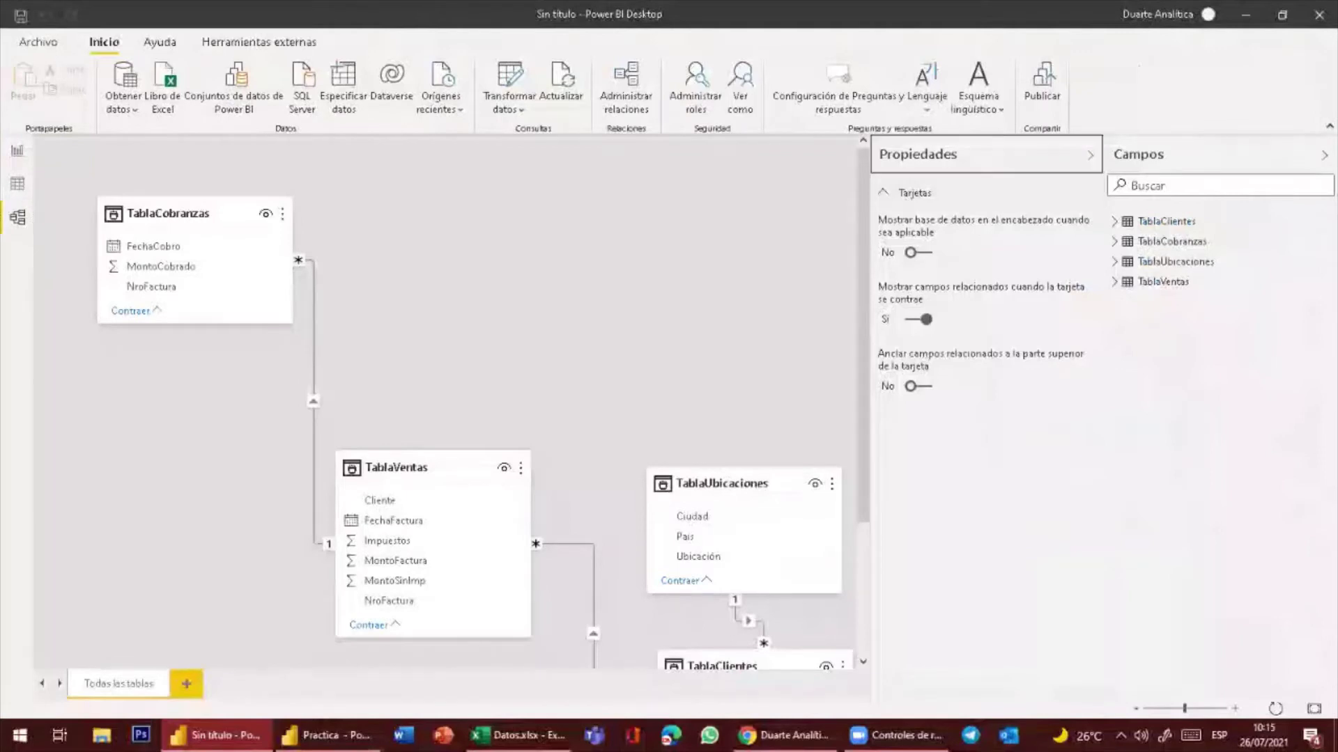
pyautogui.click(1091, 155)
pyautogui.moveTo(439, 465); pyautogui.dragTo(462, 222)
pyautogui.moveTo(717, 482); pyautogui.dragTo(702, 244)
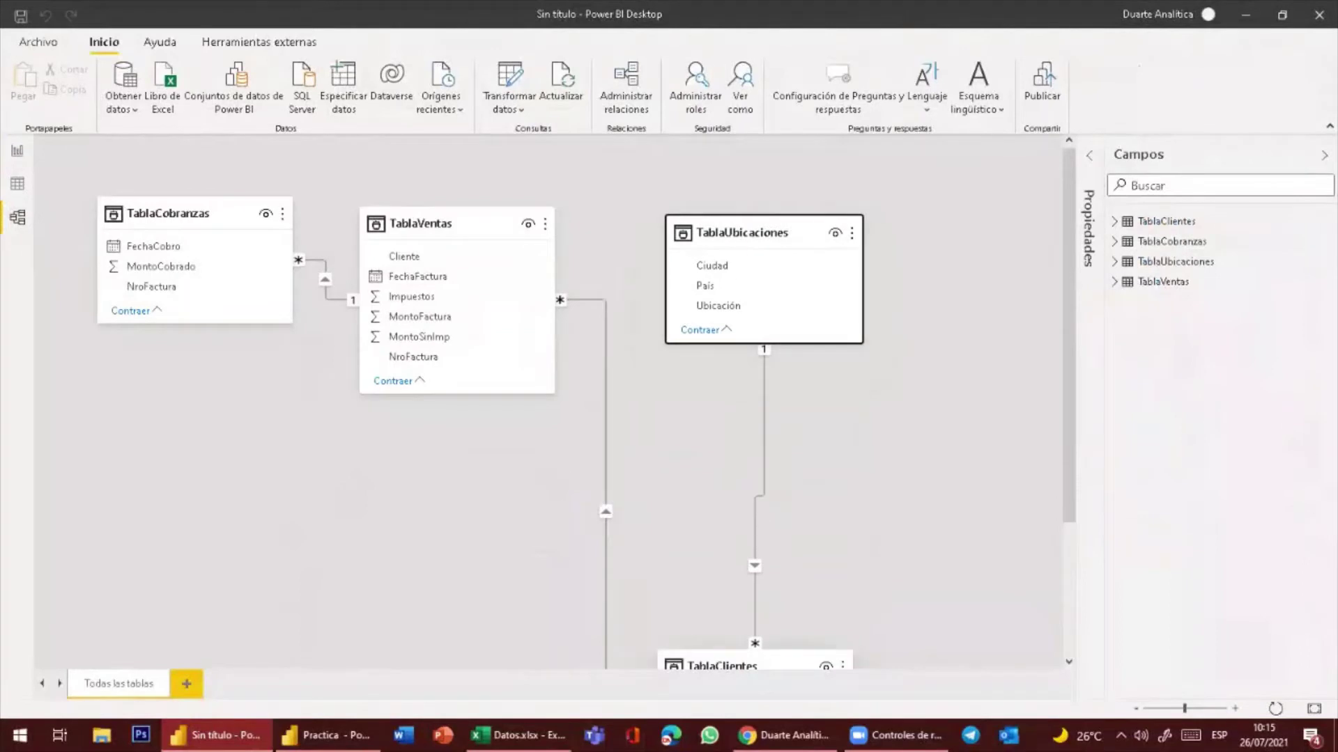
pyautogui.moveTo(706, 666); pyautogui.dragTo(657, 438)
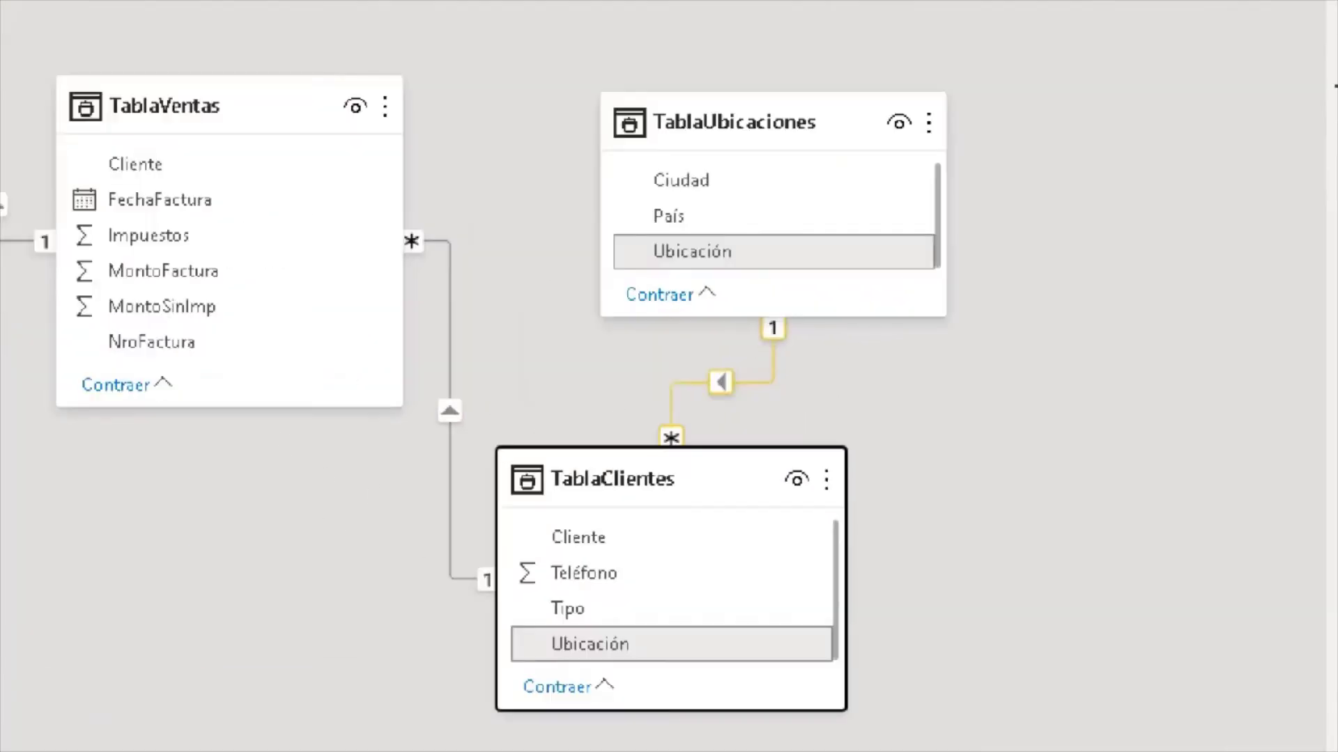
# Examine the relationship between TablaUbicaciones and TablaClientes, checking its cardinality at each end and the Ubicación fields it links
pyautogui.moveTo(800, 311)
pyautogui.mouseDown()
pyautogui.moveTo(822, 317)
pyautogui.moveTo(850, 295)
pyautogui.mouseUp()
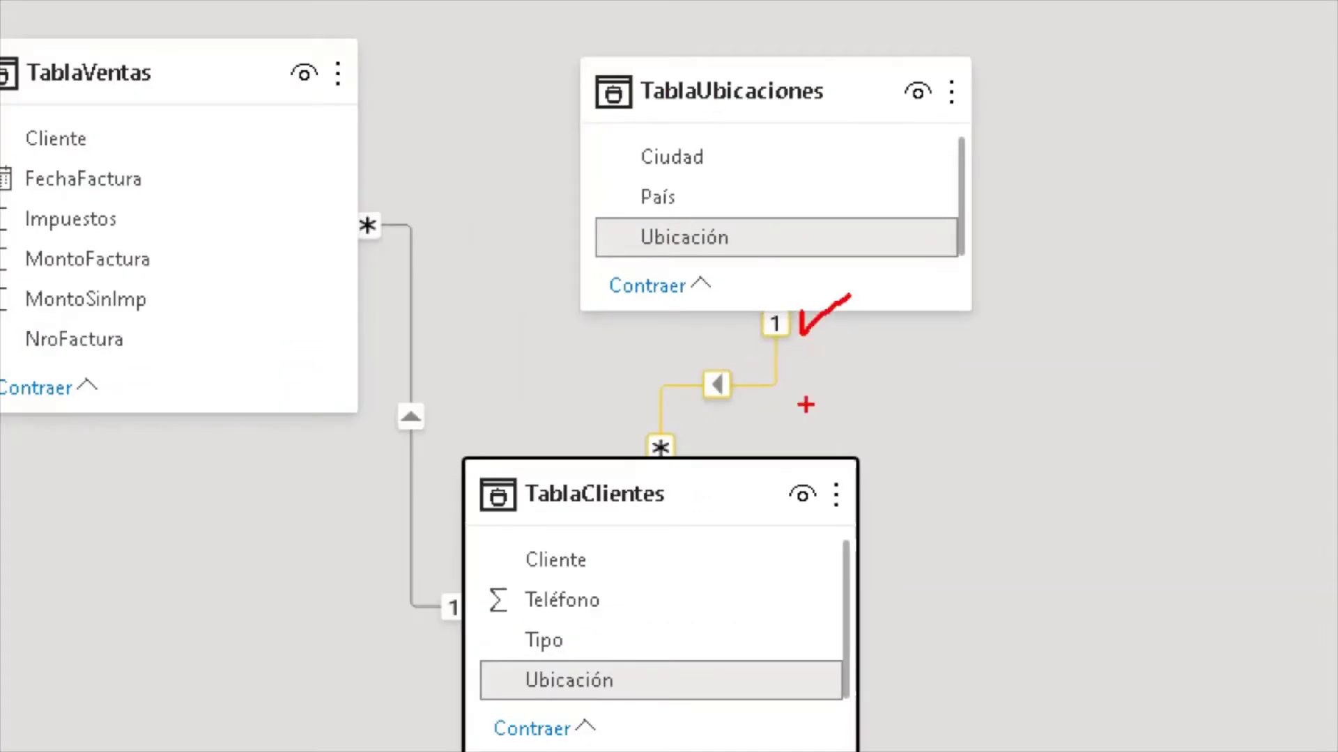
pyautogui.moveTo(689, 438)
pyautogui.mouseDown()
pyautogui.moveTo(690, 455)
pyautogui.moveTo(746, 426)
pyautogui.mouseUp()
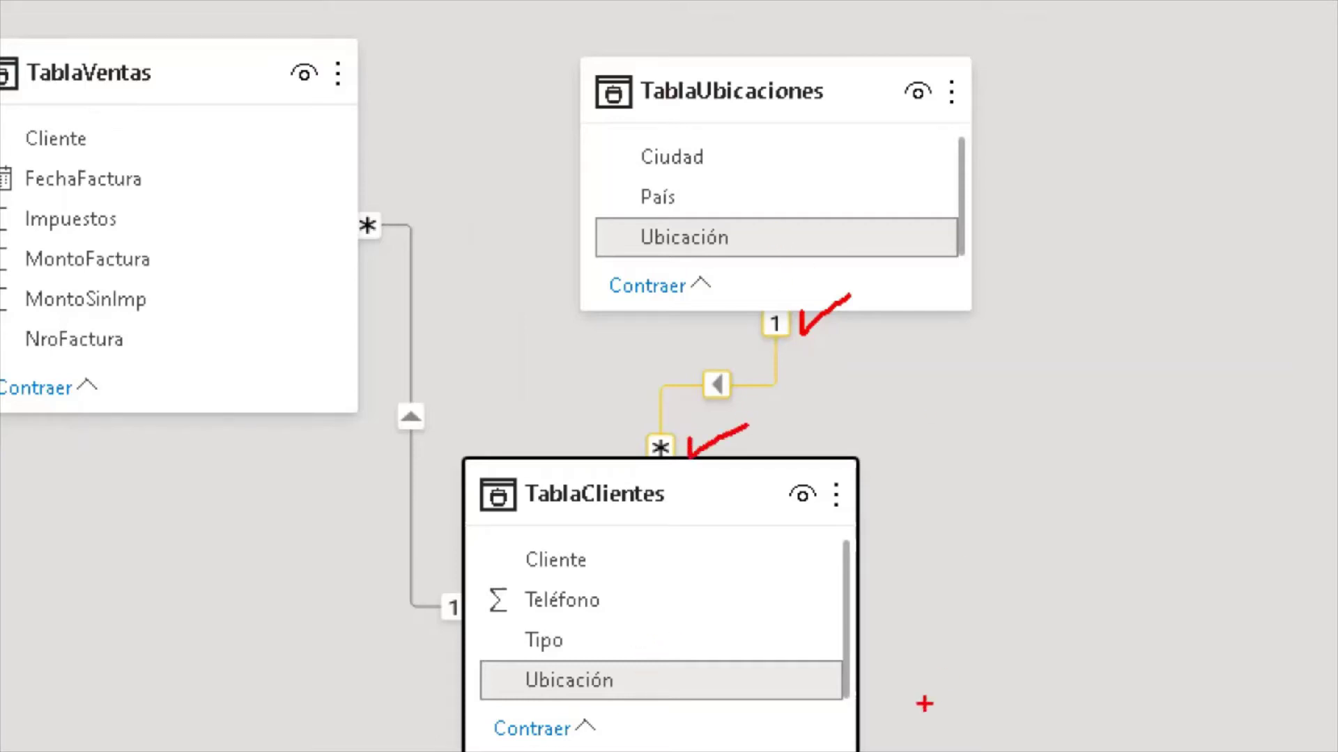
pyautogui.moveTo(836, 696)
pyautogui.mouseDown()
pyautogui.moveTo(1122, 514)
pyautogui.moveTo(1053, 233)
pyautogui.moveTo(969, 228)
pyautogui.moveTo(931, 259)
pyautogui.moveTo(964, 259)
pyautogui.moveTo(952, 217)
pyautogui.mouseUp()
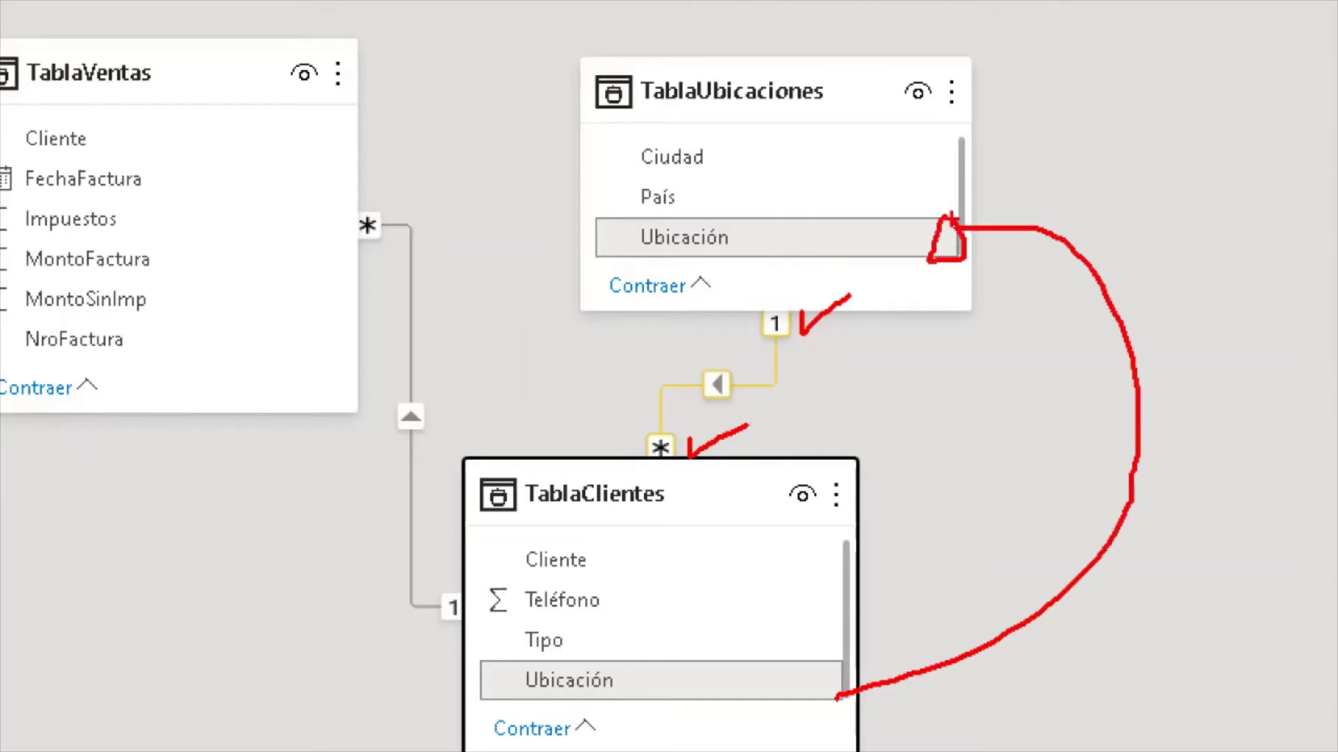
pyautogui.moveTo(776, 681); pyautogui.dragTo(871, 616)
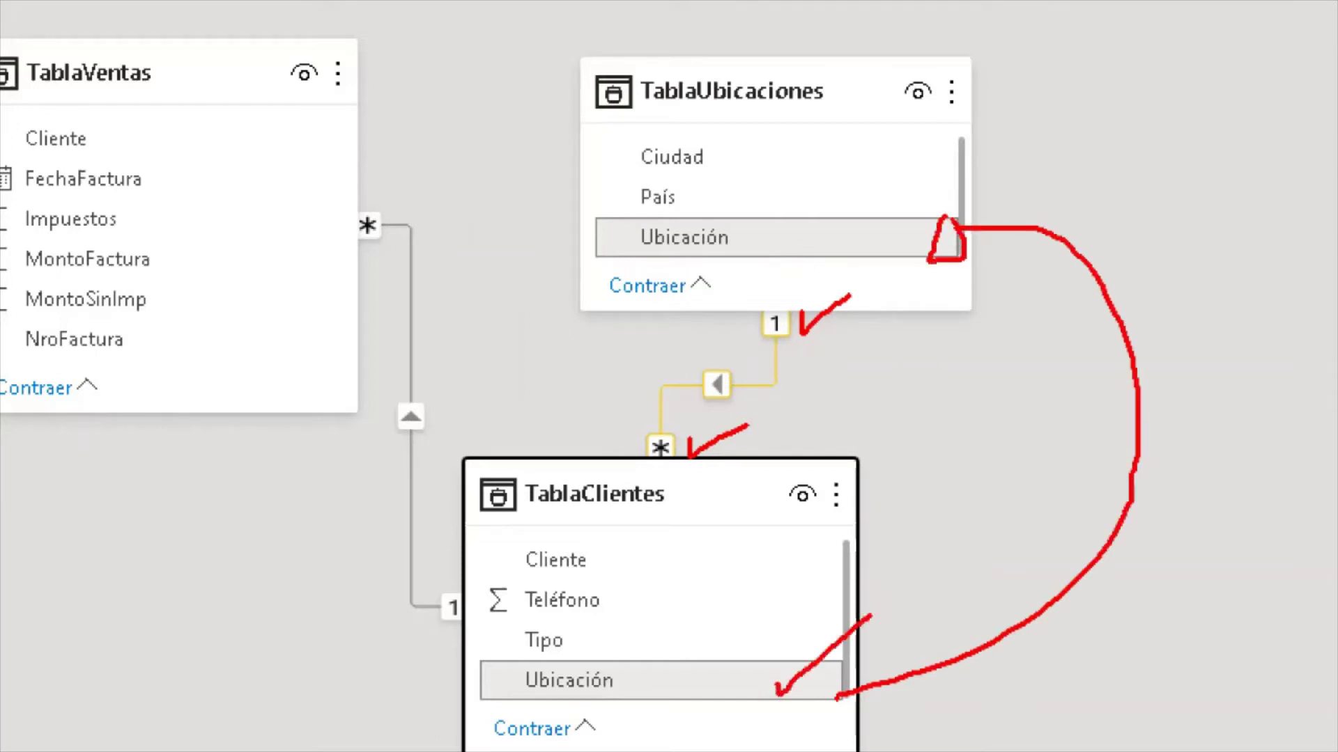
pyautogui.moveTo(784, 241); pyautogui.dragTo(828, 214)
pyautogui.moveTo(600, 33)
pyautogui.mouseDown()
pyautogui.moveTo(500, 99)
pyautogui.moveTo(529, 177)
pyautogui.moveTo(531, 315)
pyautogui.moveTo(552, 325)
pyautogui.mouseUp()
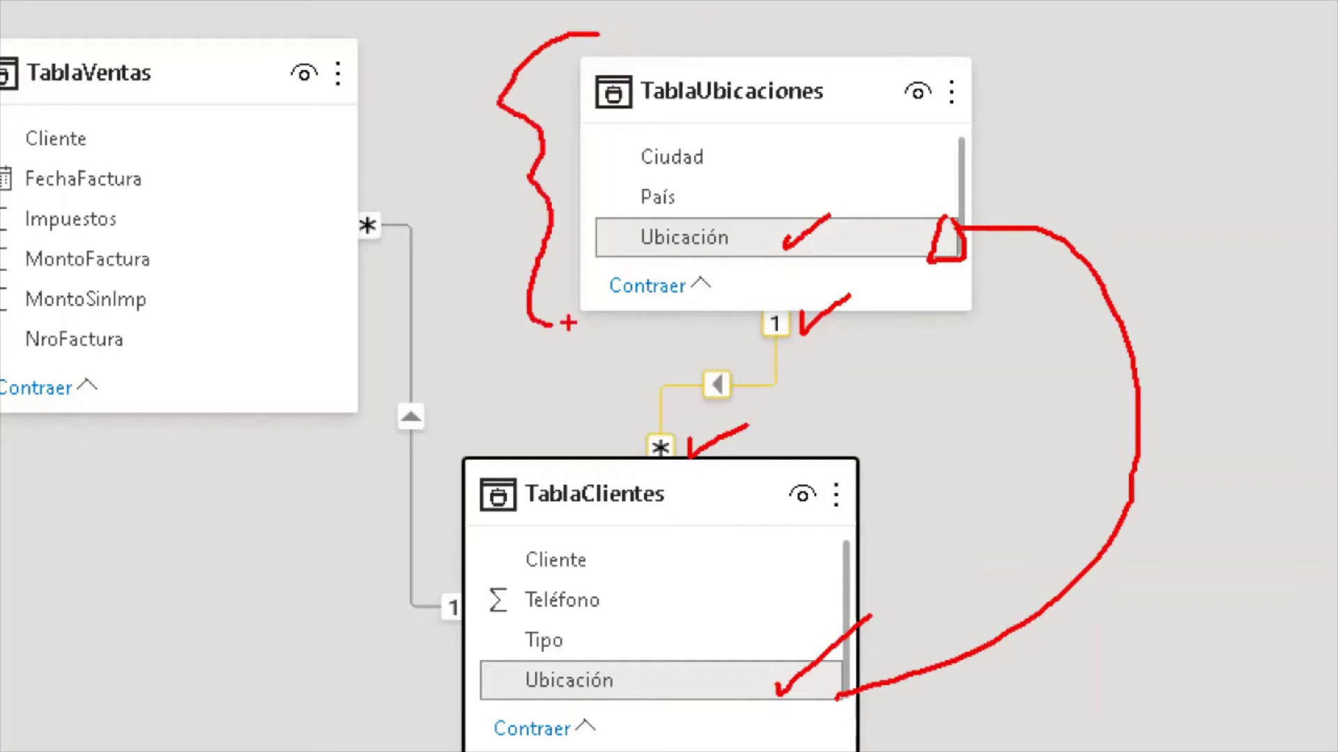
pyautogui.moveTo(749, 349); pyautogui.dragTo(791, 351)
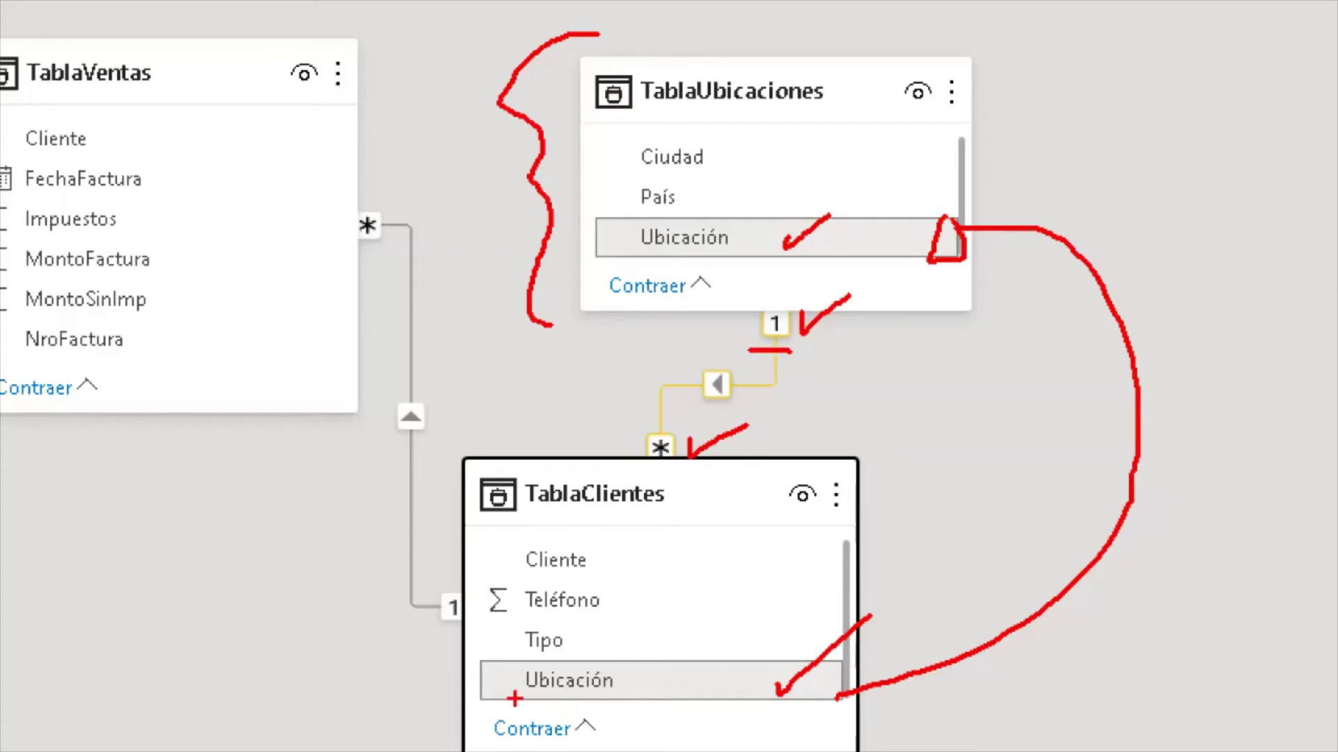
pyautogui.moveTo(515, 699); pyautogui.dragTo(604, 698)
pyautogui.moveTo(670, 412)
pyautogui.mouseDown()
pyautogui.moveTo(655, 413)
pyautogui.moveTo(611, 473)
pyautogui.moveTo(689, 411)
pyautogui.moveTo(637, 388)
pyautogui.mouseUp()
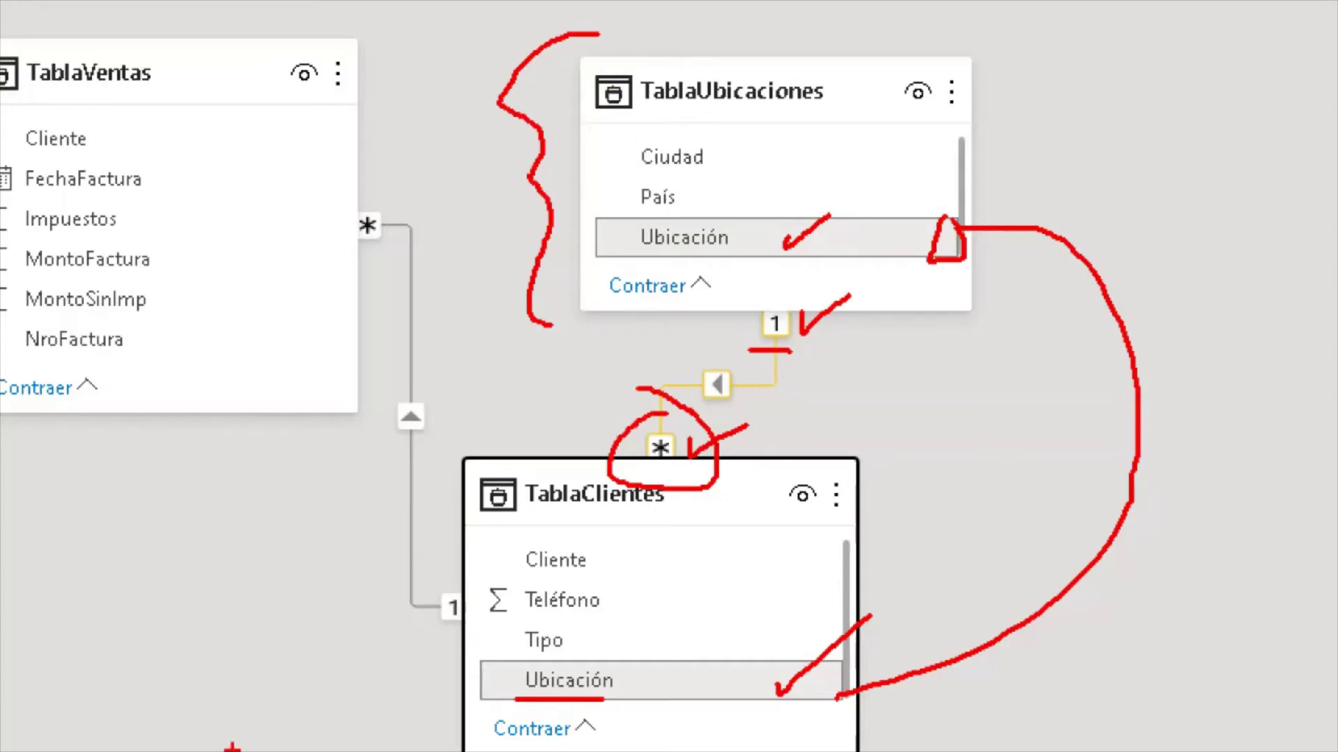
pyautogui.moveTo(141, 444)
pyautogui.mouseDown()
pyautogui.moveTo(194, 435)
pyautogui.moveTo(169, 603)
pyautogui.mouseUp()
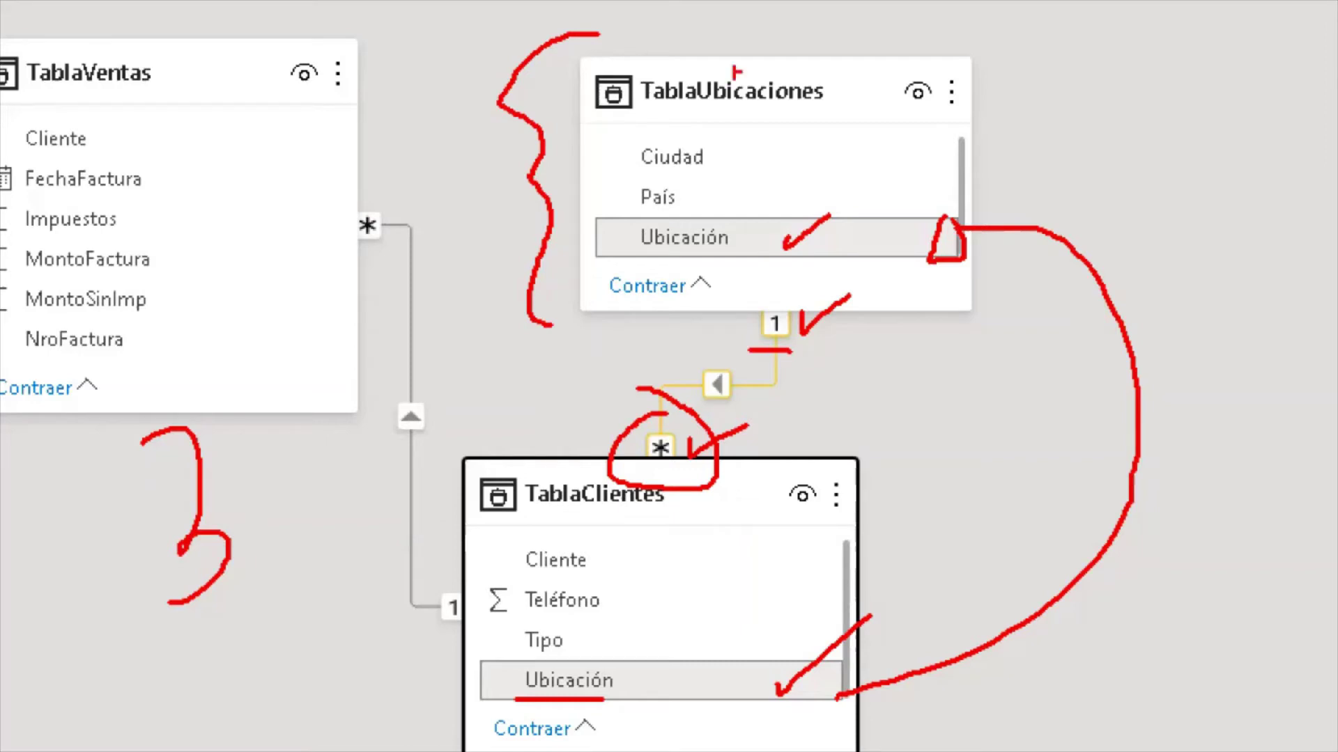
pyautogui.moveTo(849, 224)
pyautogui.mouseDown()
pyautogui.moveTo(851, 262)
pyautogui.moveTo(985, 160)
pyautogui.mouseUp()
pyautogui.moveTo(1048, 91)
pyautogui.mouseDown()
pyautogui.moveTo(1049, 140)
pyautogui.moveTo(1088, 73)
pyautogui.moveTo(1143, 142)
pyautogui.mouseUp()
pyautogui.moveTo(1125, 50); pyautogui.dragTo(1155, 111)
pyautogui.moveTo(1111, 27); pyautogui.dragTo(1153, 115)
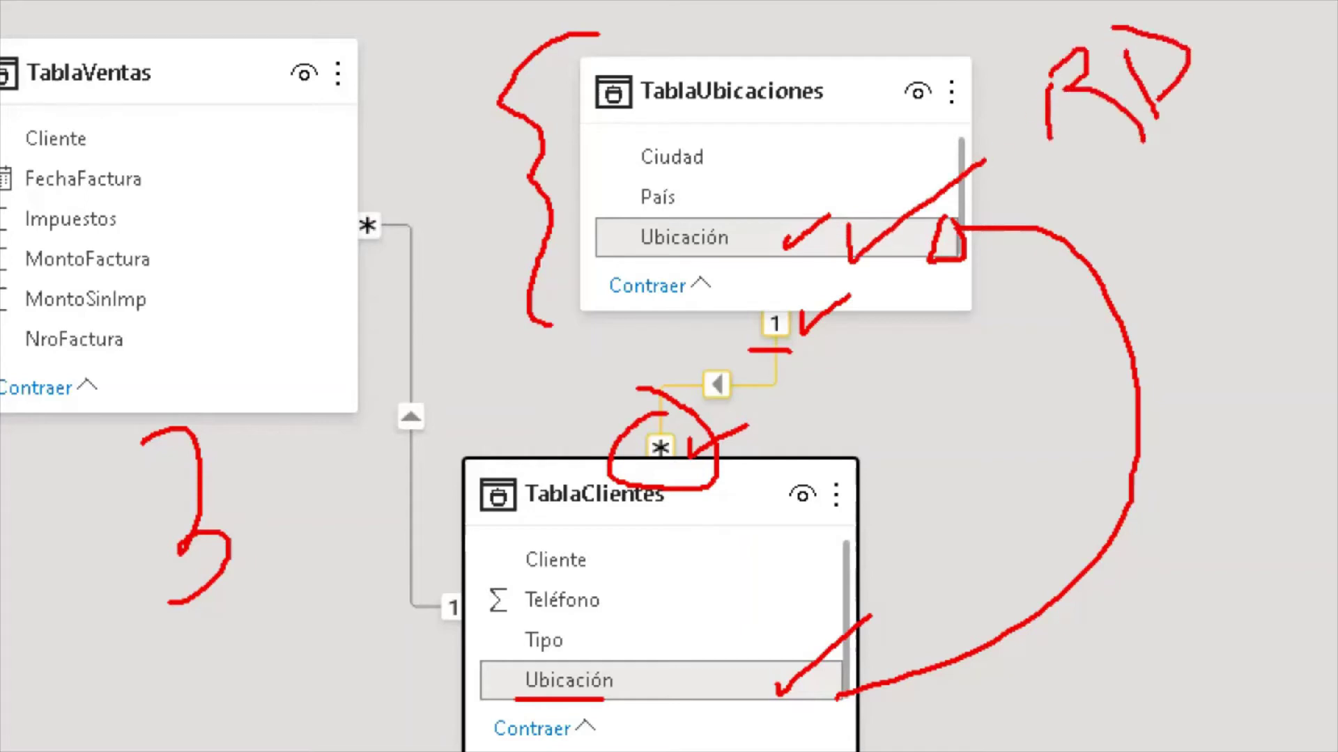
pyautogui.moveTo(1236, 24)
pyautogui.mouseDown()
pyautogui.moveTo(1250, 115)
pyautogui.moveTo(1292, 110)
pyautogui.mouseUp()
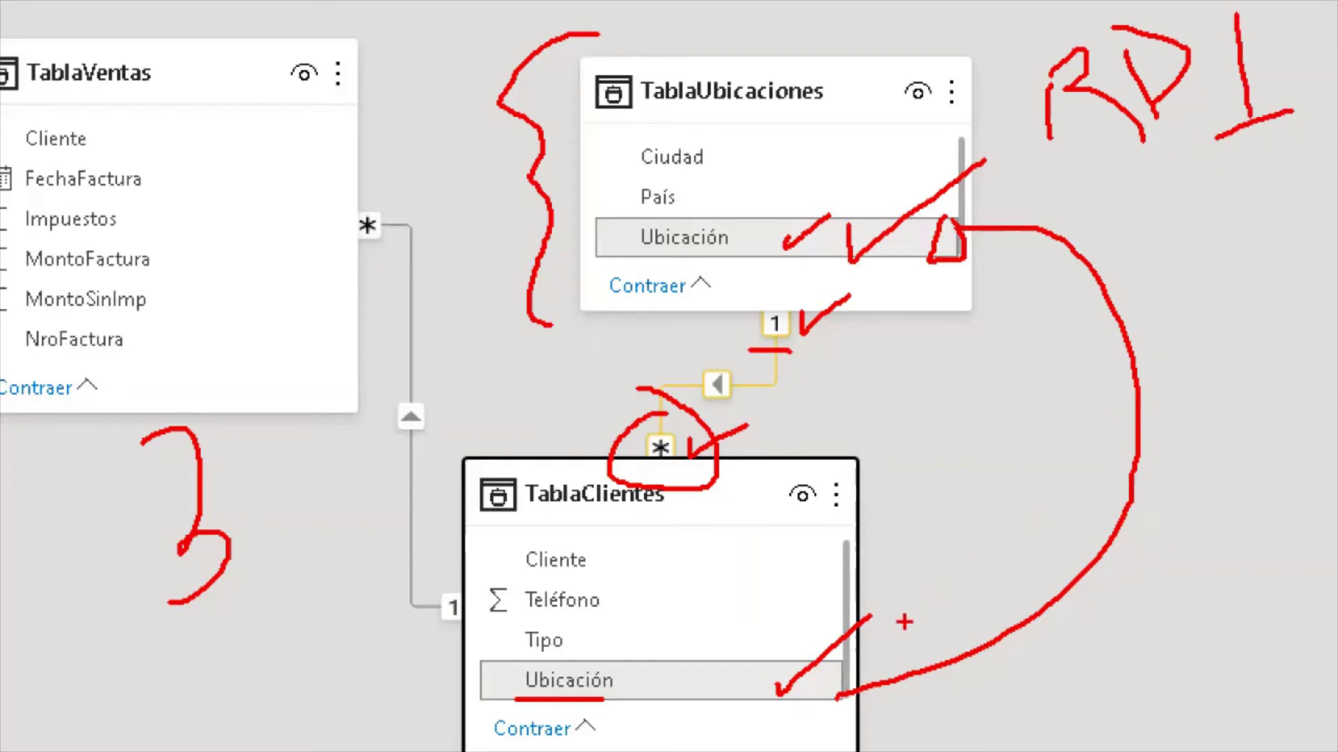
pyautogui.moveTo(1017, 647)
pyautogui.mouseDown()
pyautogui.moveTo(1052, 642)
pyautogui.moveTo(942, 662)
pyautogui.moveTo(986, 614)
pyautogui.mouseUp()
pyautogui.moveTo(1108, 582)
pyautogui.mouseDown()
pyautogui.moveTo(1132, 614)
pyautogui.moveTo(1115, 674)
pyautogui.mouseUp()
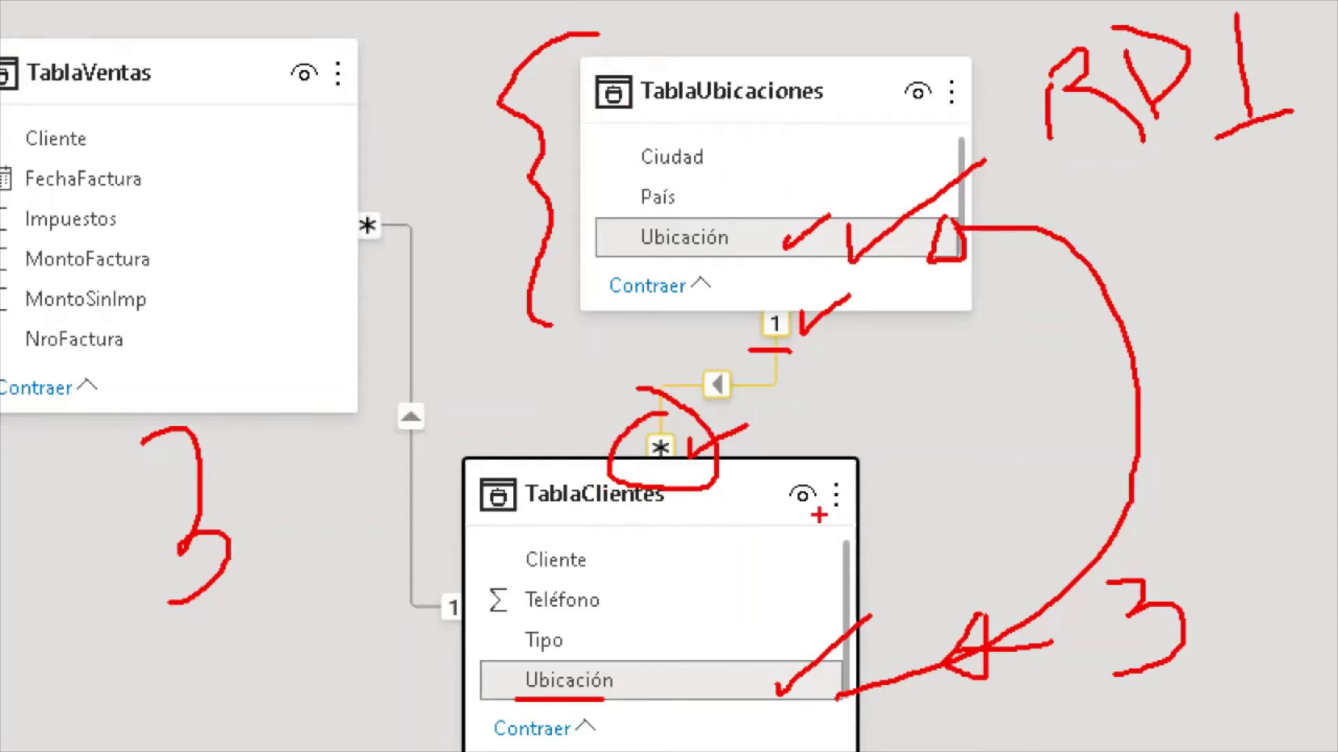
pyautogui.press('Escape')
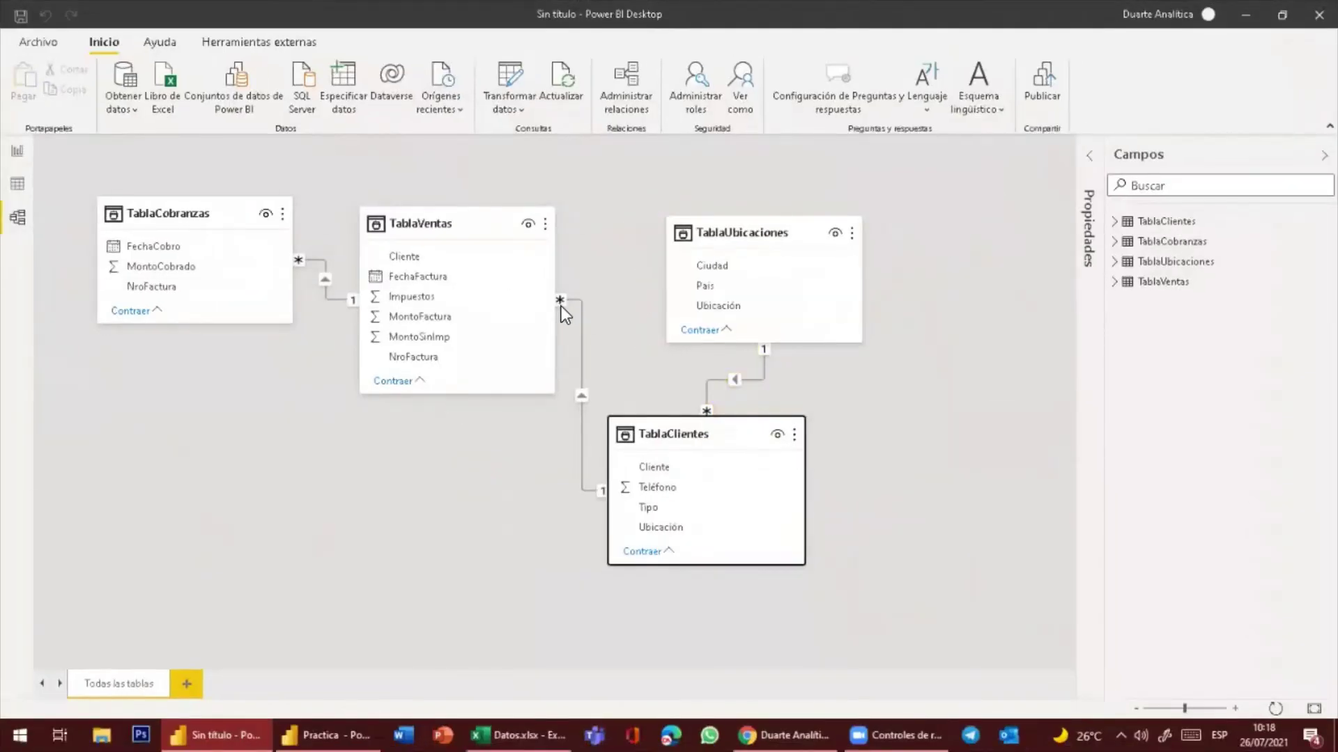
# Switch to the table data and look through the rows of TablaCobranzas, TablaUbicaciones and TablaVentas
pyautogui.click(19, 188)
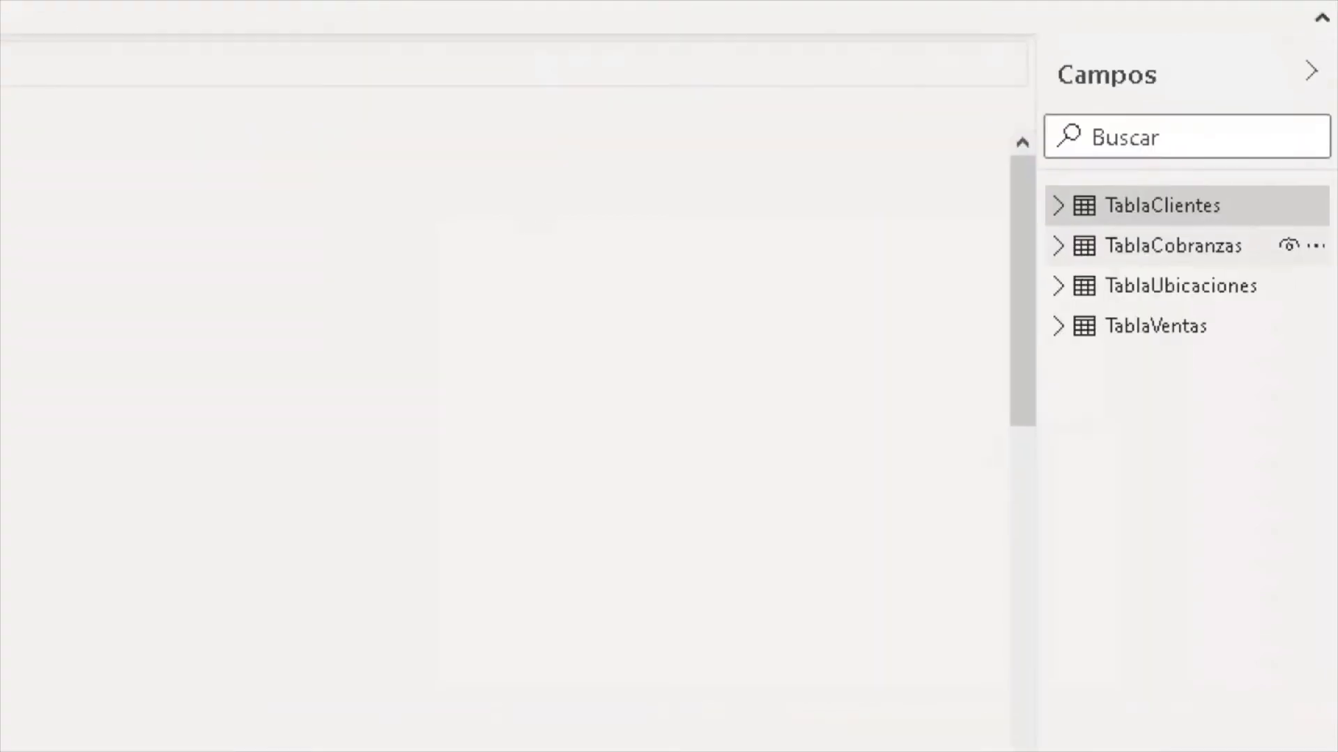
pyautogui.moveTo(1066, 143)
pyautogui.mouseDown()
pyautogui.moveTo(993, 141)
pyautogui.moveTo(1030, 466)
pyautogui.mouseUp()
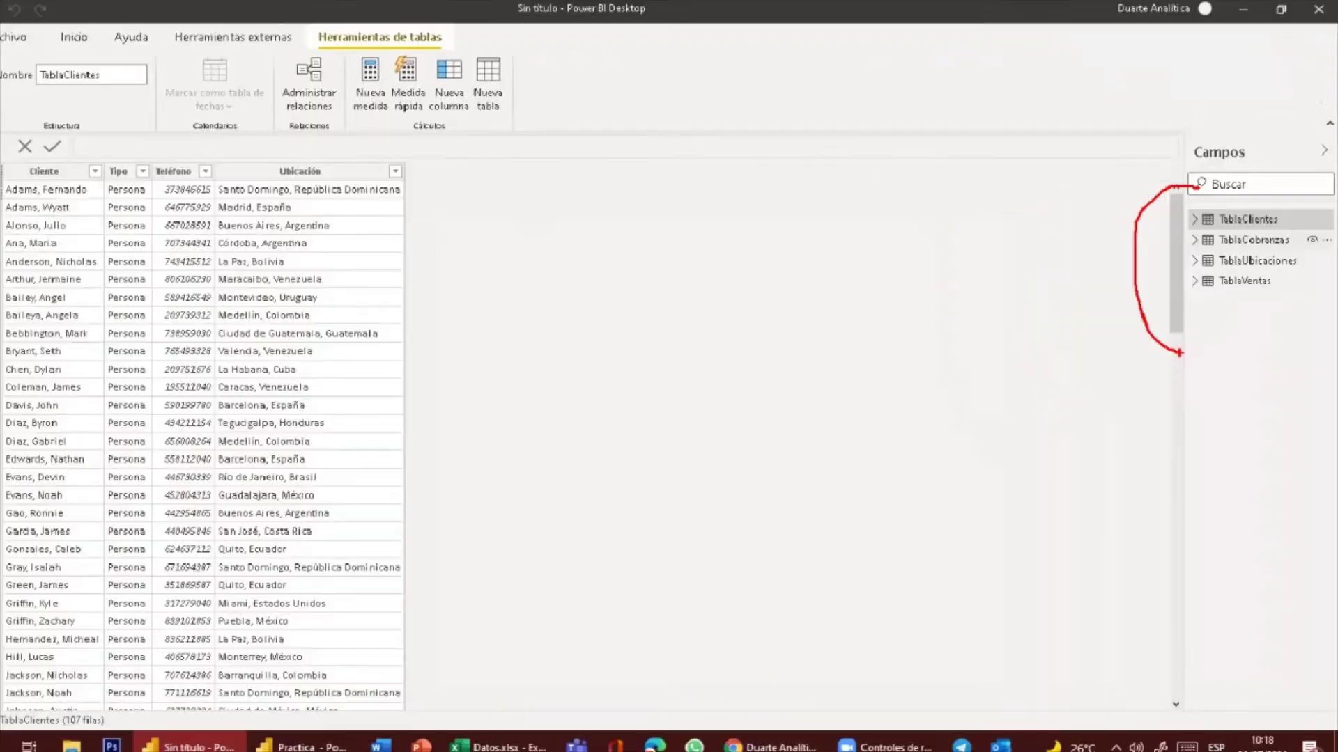
pyautogui.click(1205, 242)
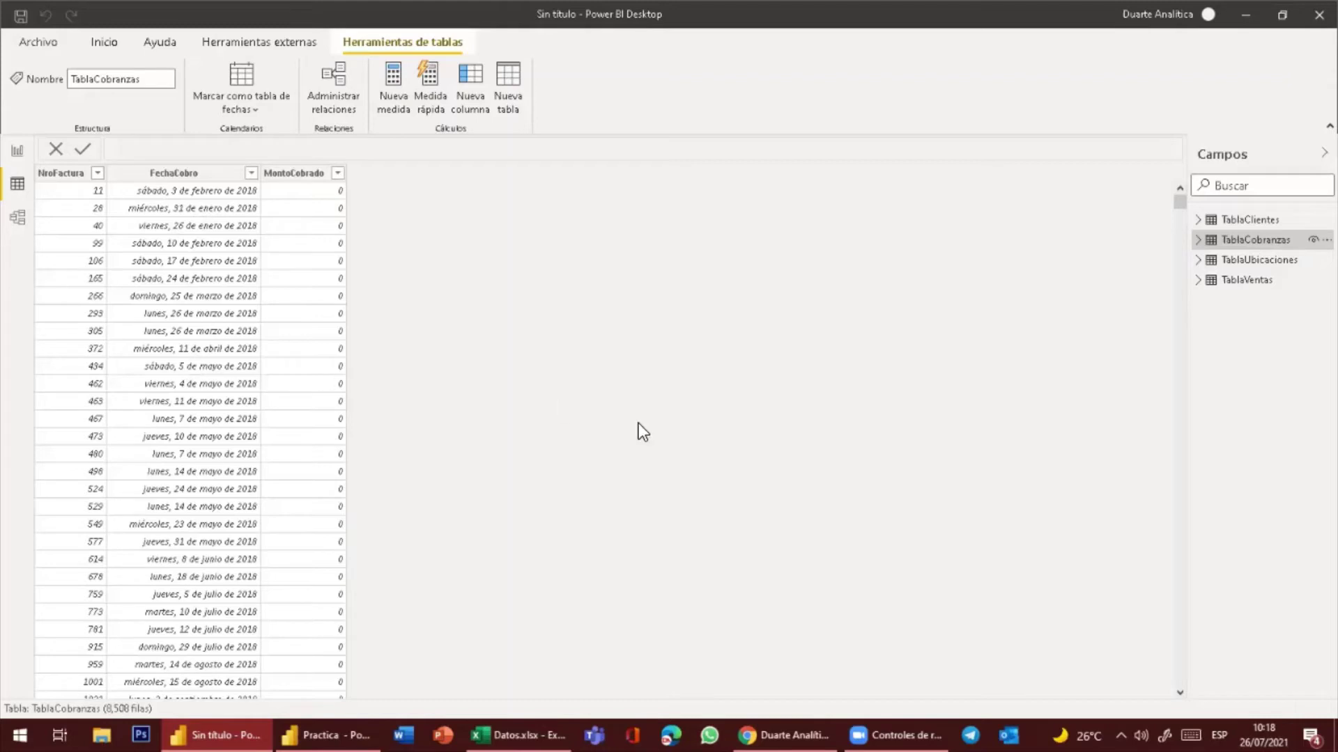
pyautogui.click(1258, 259)
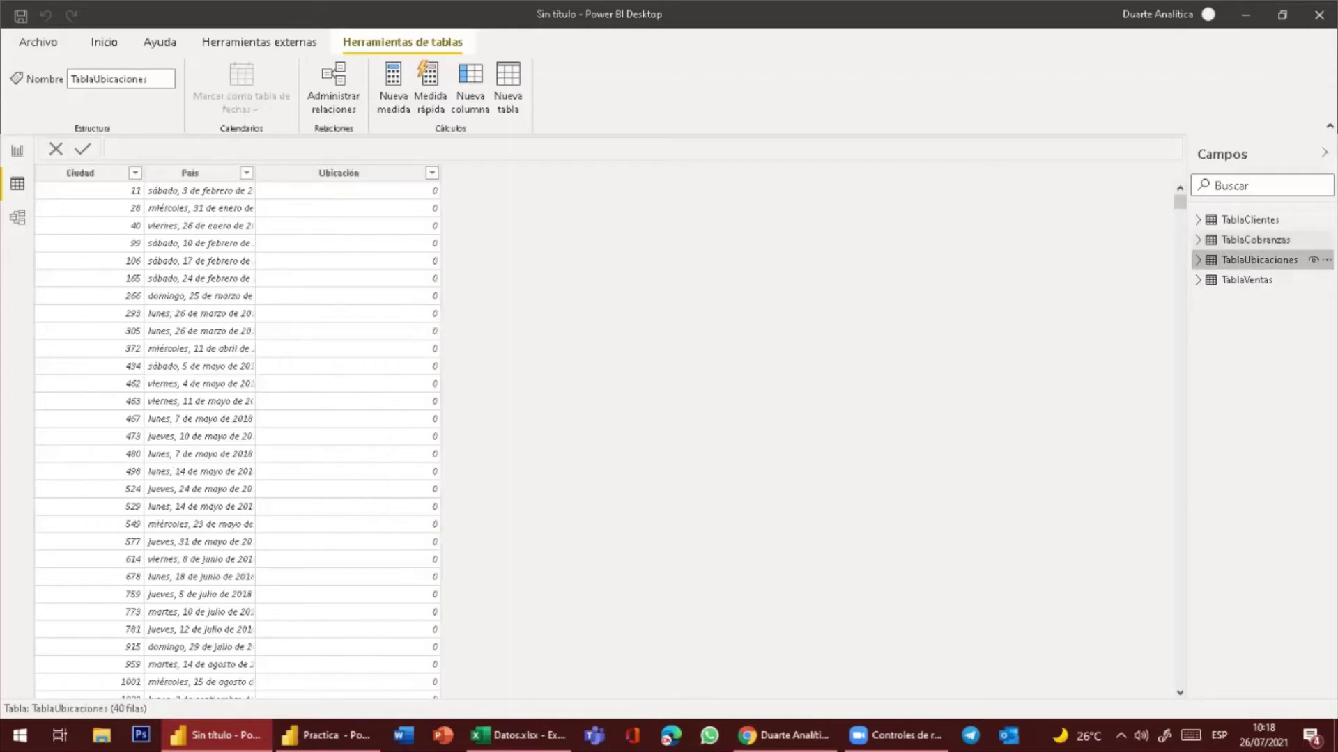
pyautogui.click(1247, 279)
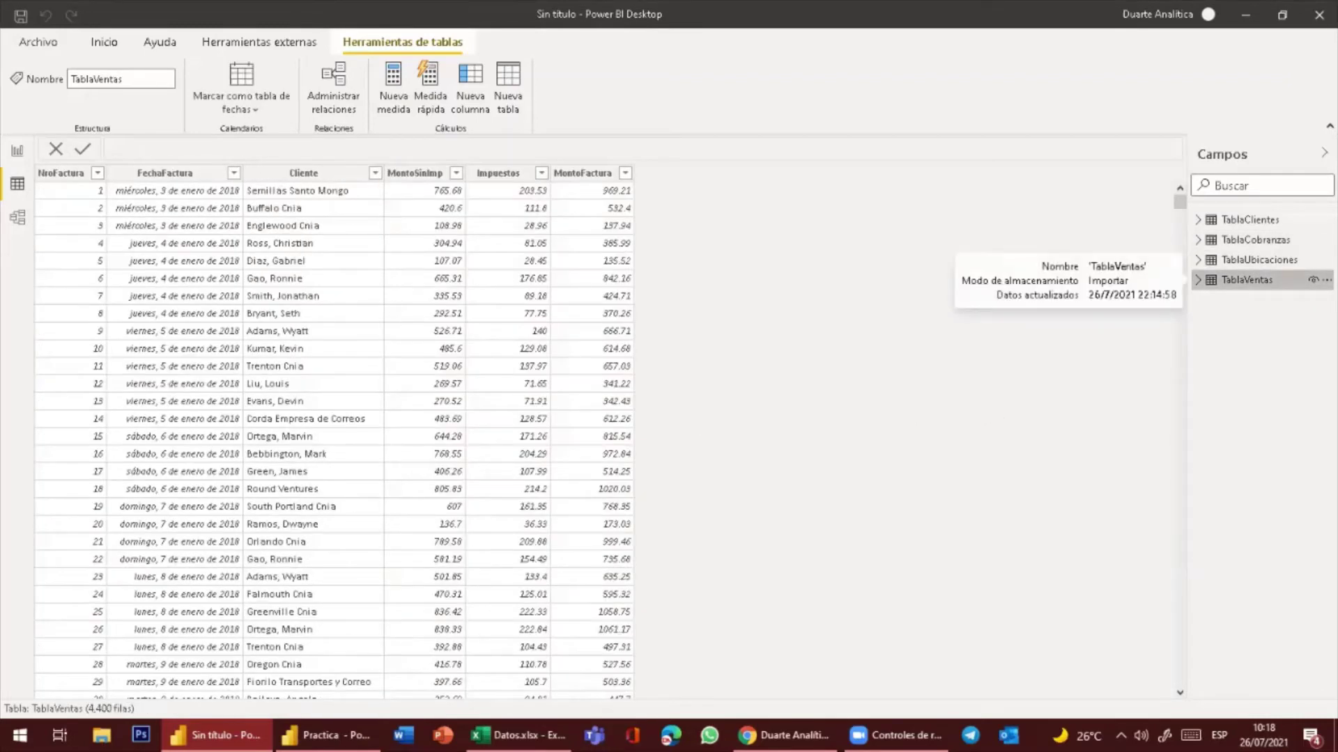
# Display the rows of TablaUbicaciones again, check its field list, and examine the table tools for creating measures, columns and tables
pyautogui.click(1258, 260)
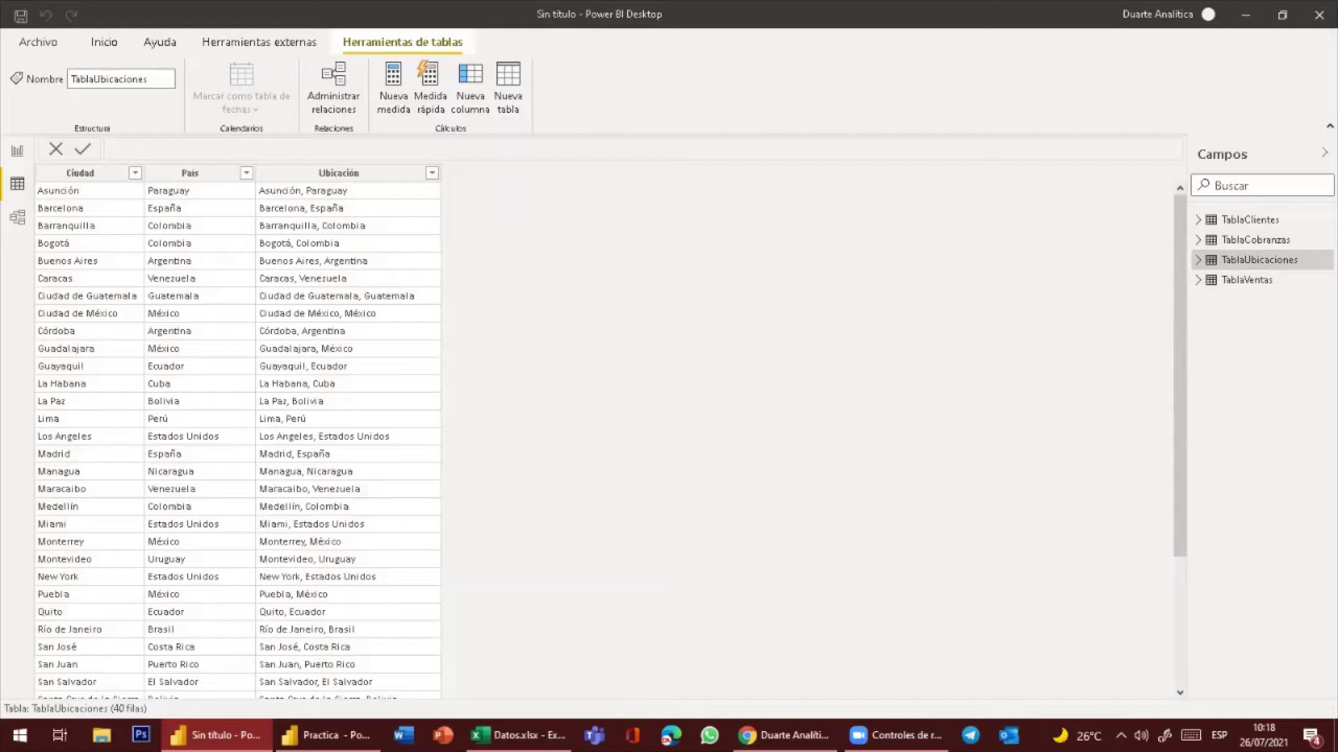
pyautogui.click(1247, 260)
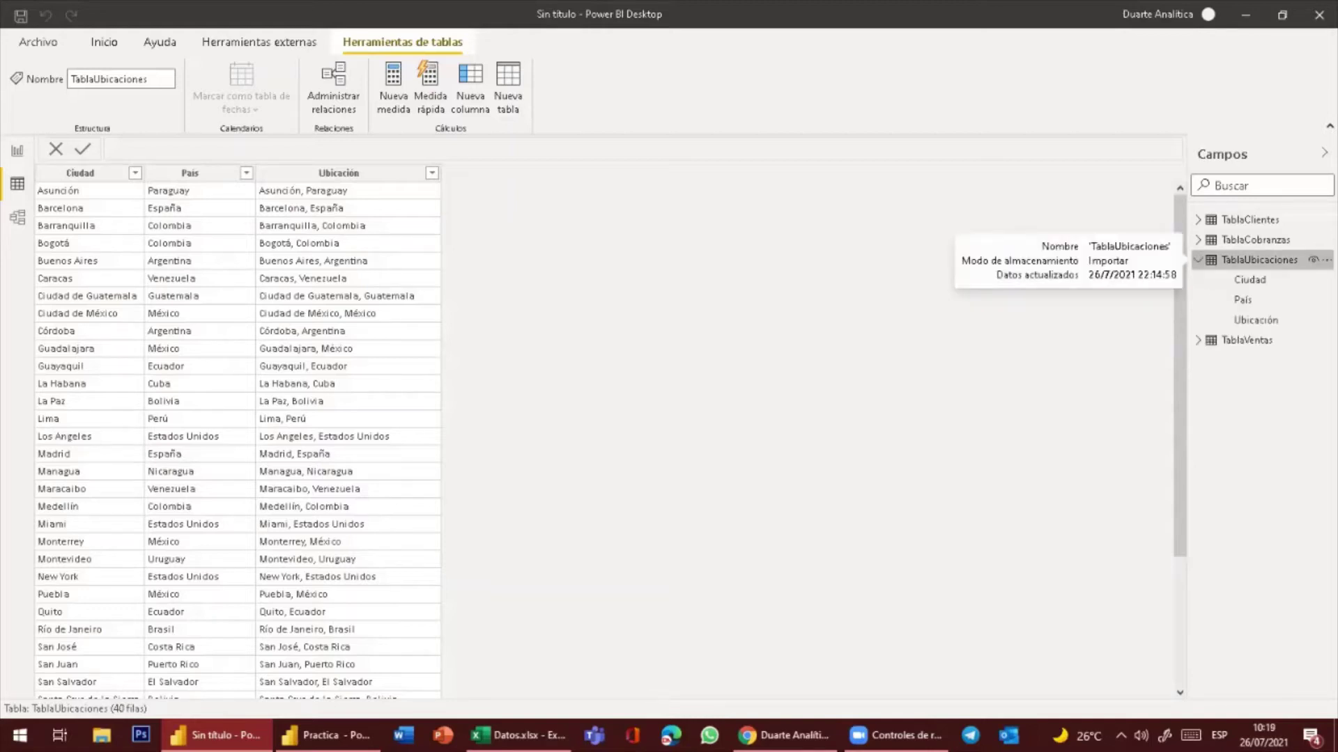
pyautogui.click(1248, 260)
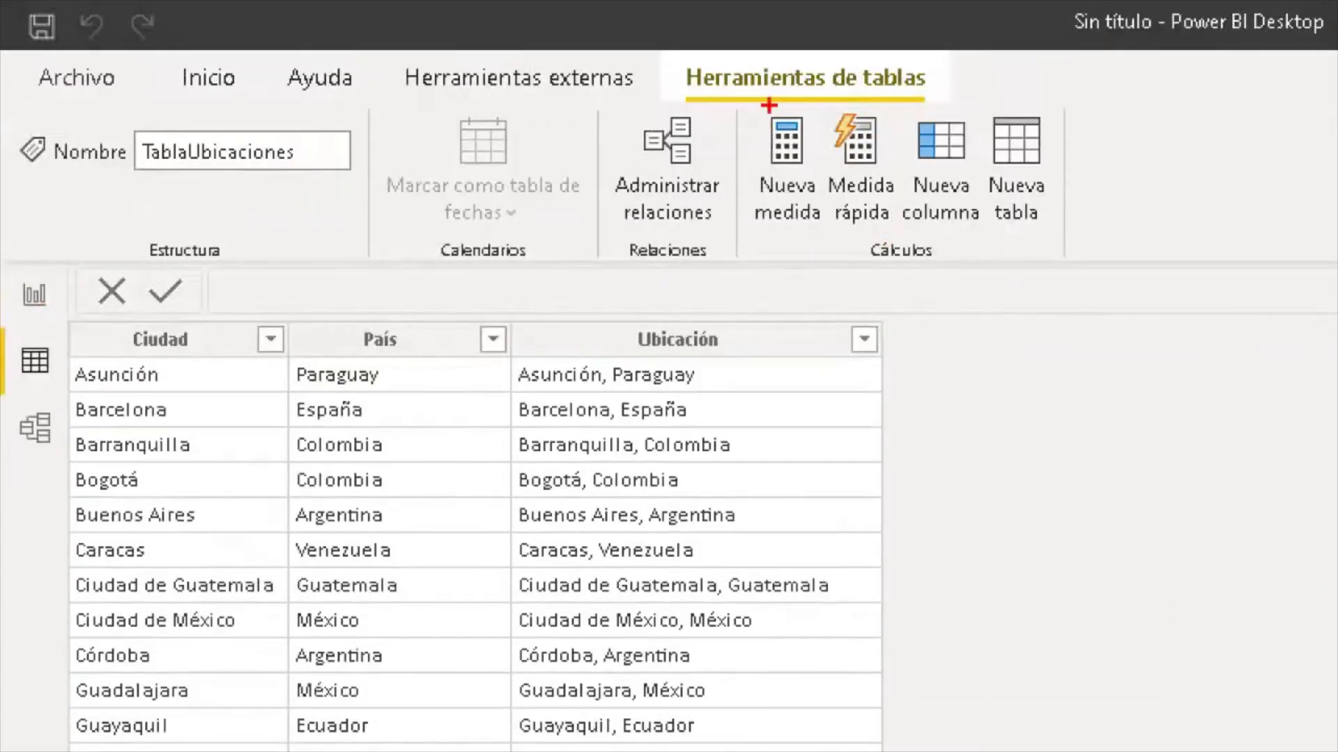
pyautogui.moveTo(648, 46)
pyautogui.mouseDown()
pyautogui.moveTo(662, 101)
pyautogui.moveTo(1003, 106)
pyautogui.moveTo(962, 26)
pyautogui.moveTo(543, 50)
pyautogui.mouseUp()
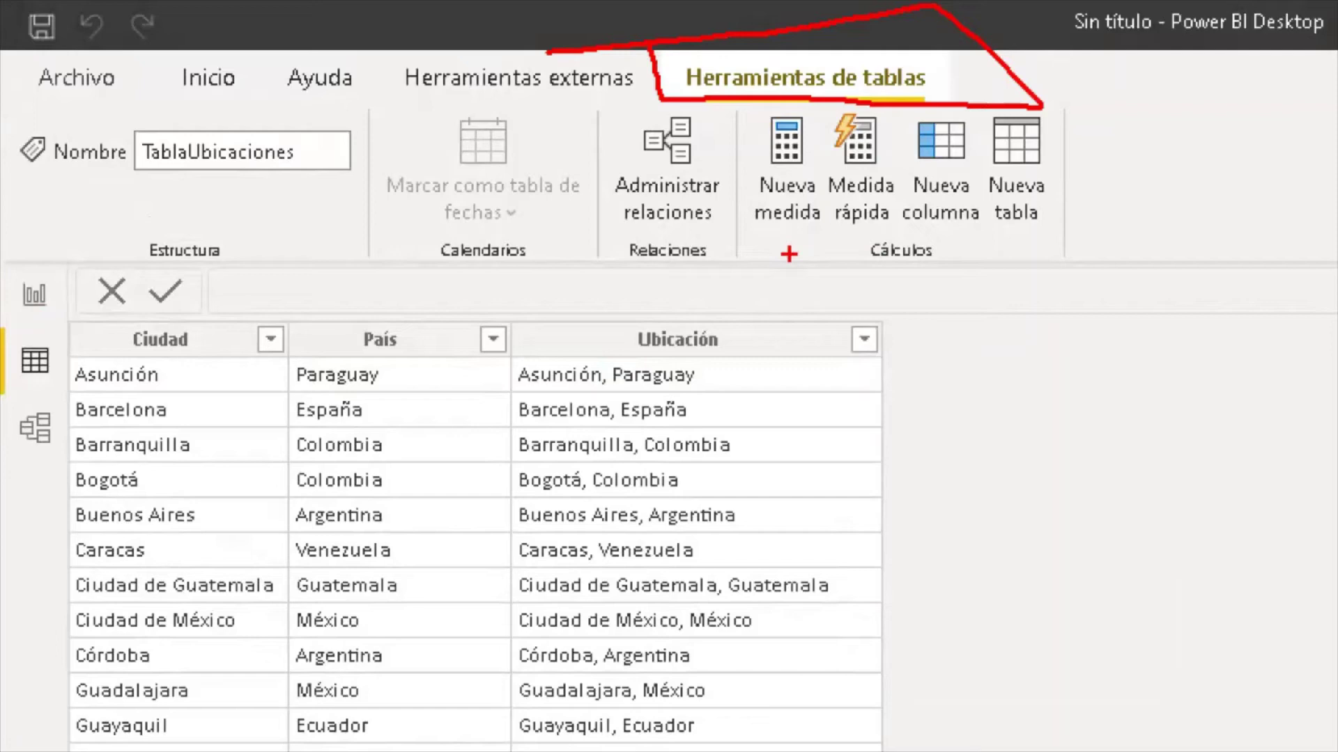
pyautogui.moveTo(745, 243); pyautogui.dragTo(1091, 231)
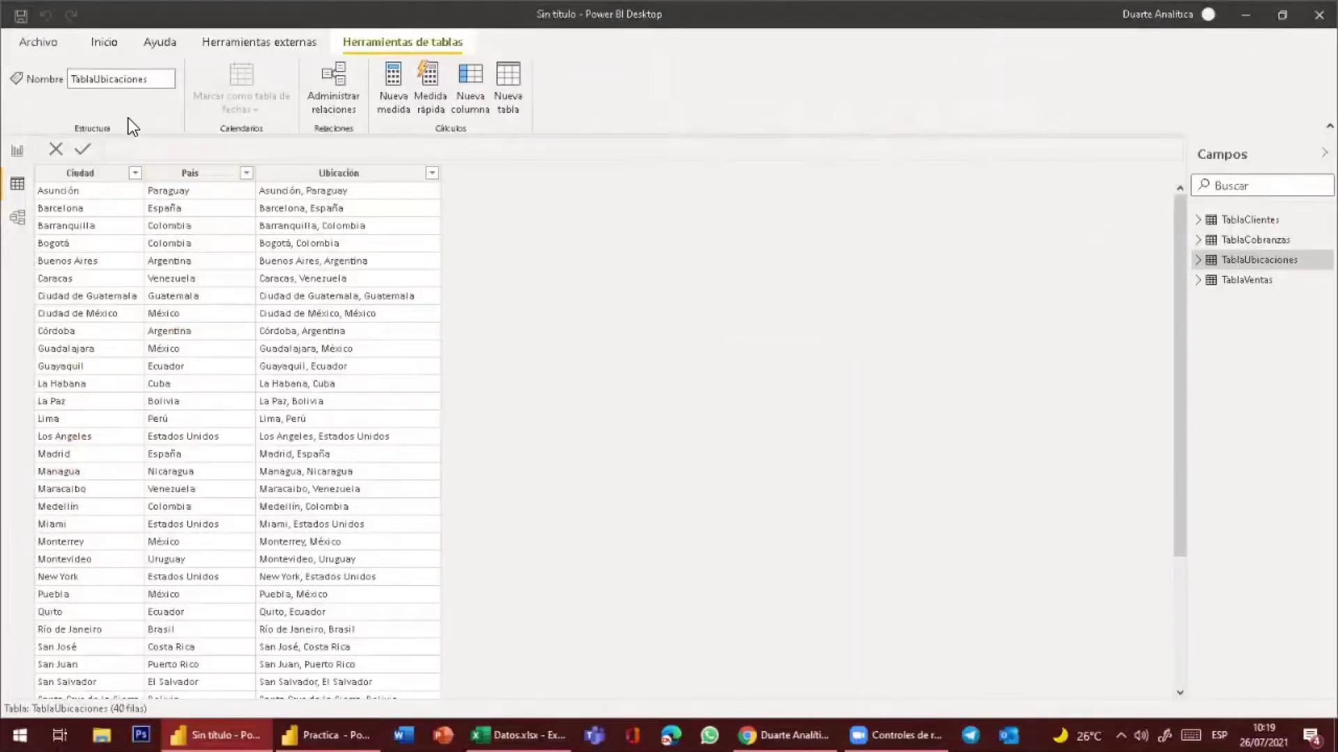
# Switch to the report page and examine the modelling and home calculation tools for creating measures, columns and tables
pyautogui.click(22, 158)
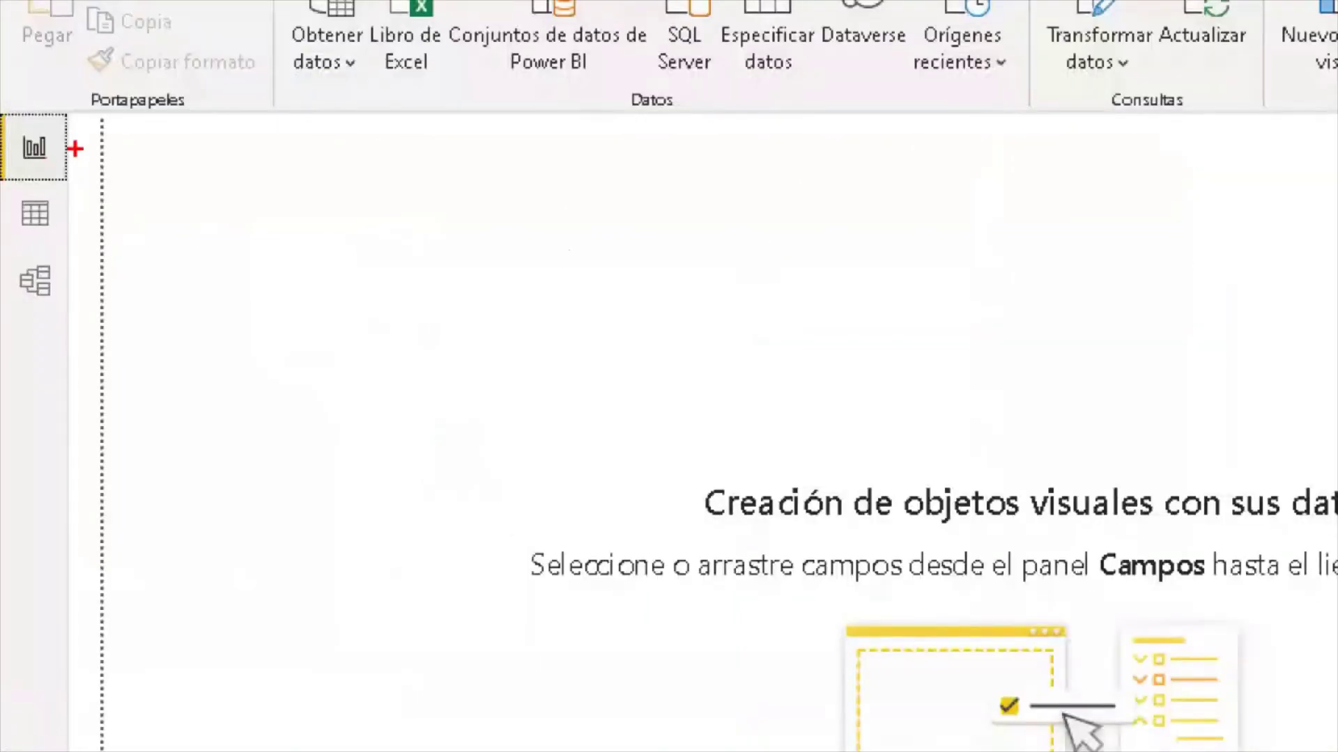
pyautogui.moveTo(72, 159); pyautogui.dragTo(117, 145)
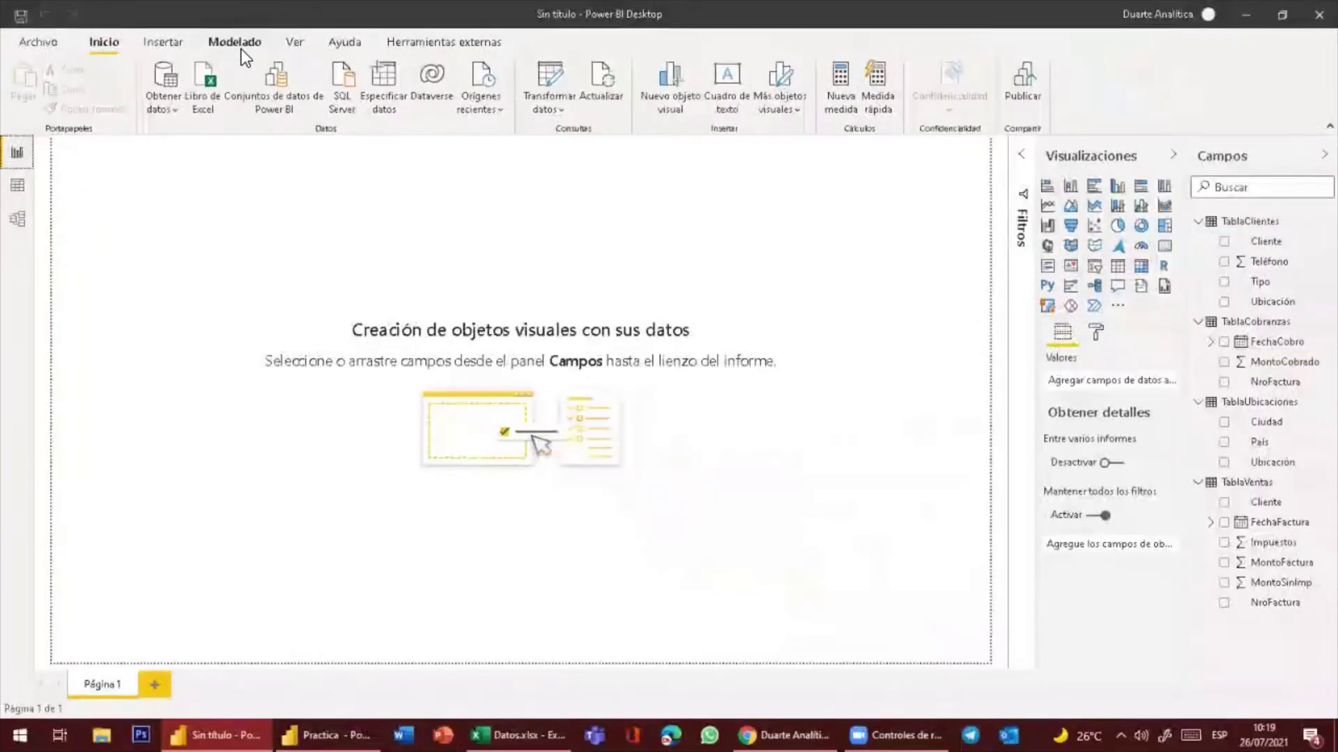
pyautogui.click(240, 40)
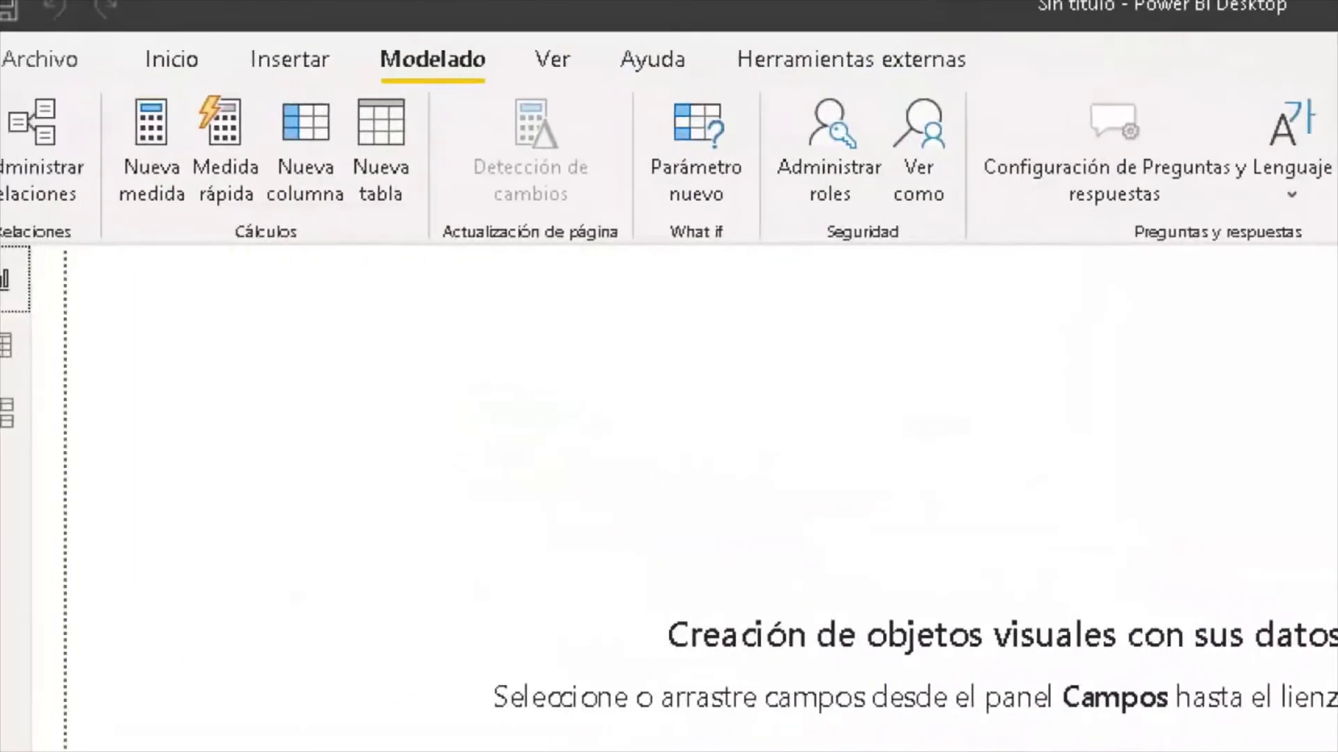
pyautogui.moveTo(395, 82); pyautogui.dragTo(510, 93)
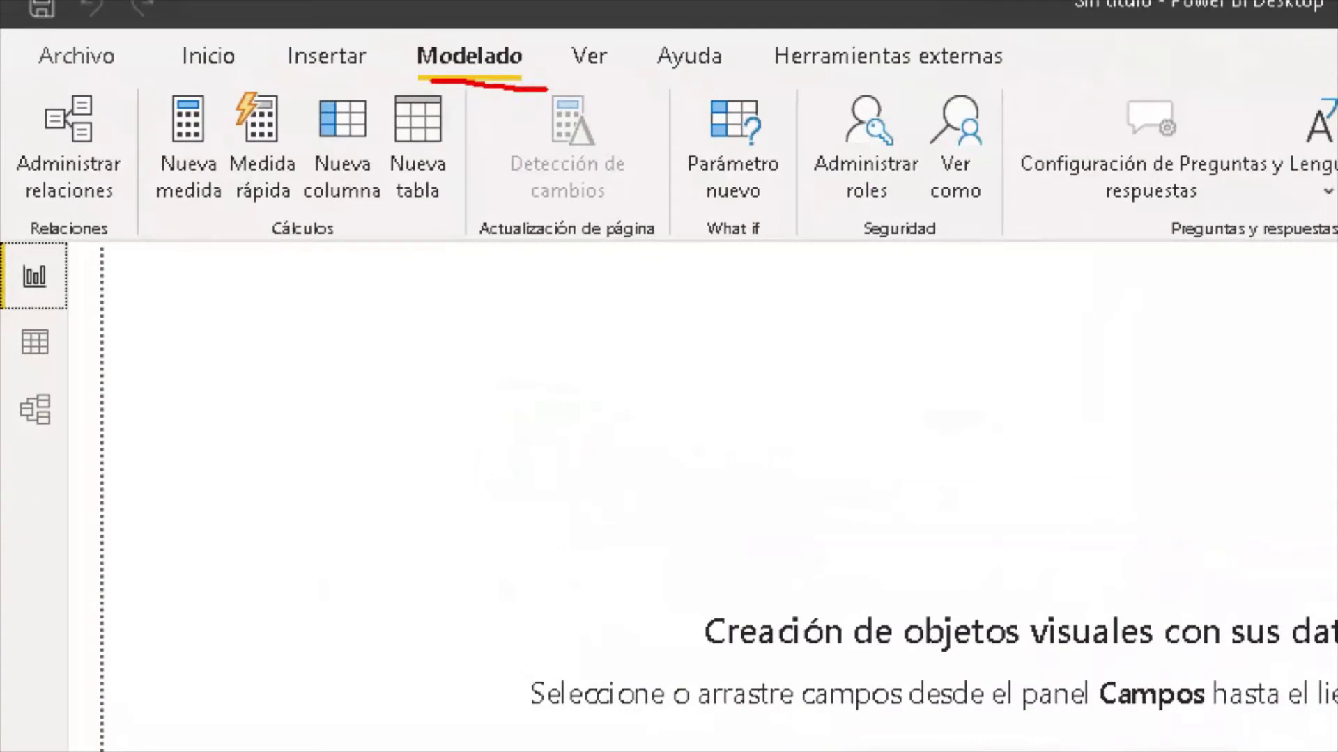
pyautogui.moveTo(468, 254)
pyautogui.mouseDown()
pyautogui.moveTo(341, 278)
pyautogui.moveTo(111, 216)
pyautogui.moveTo(327, 50)
pyautogui.moveTo(484, 185)
pyautogui.moveTo(432, 280)
pyautogui.mouseUp()
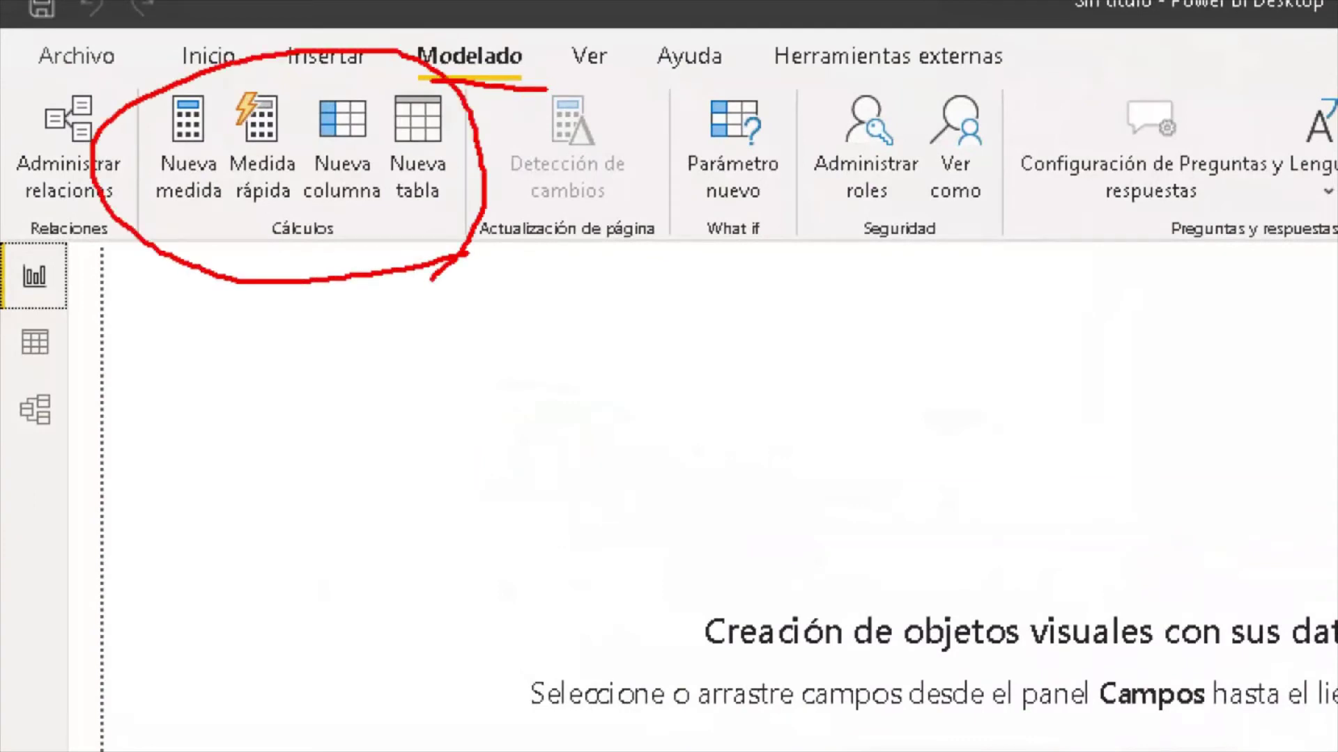
pyautogui.press('Escape')
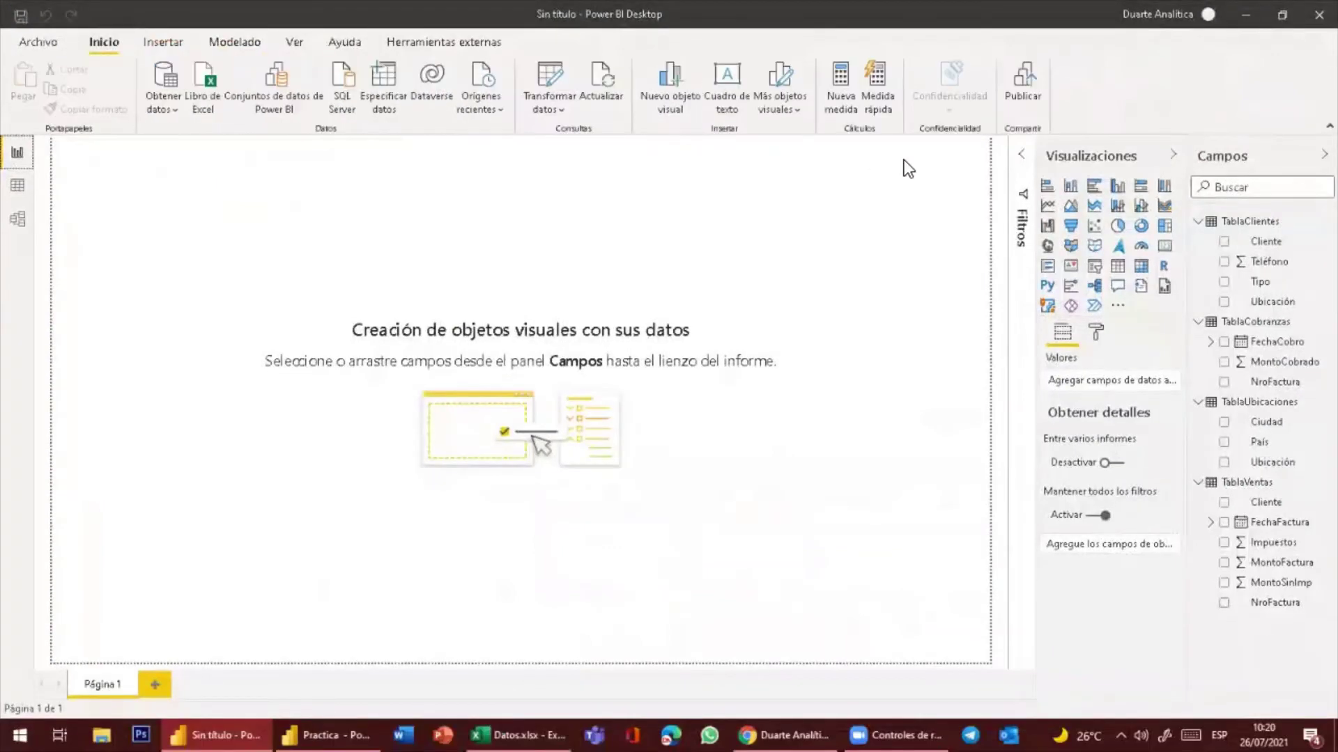
pyautogui.hotkey('ctrl', '1')
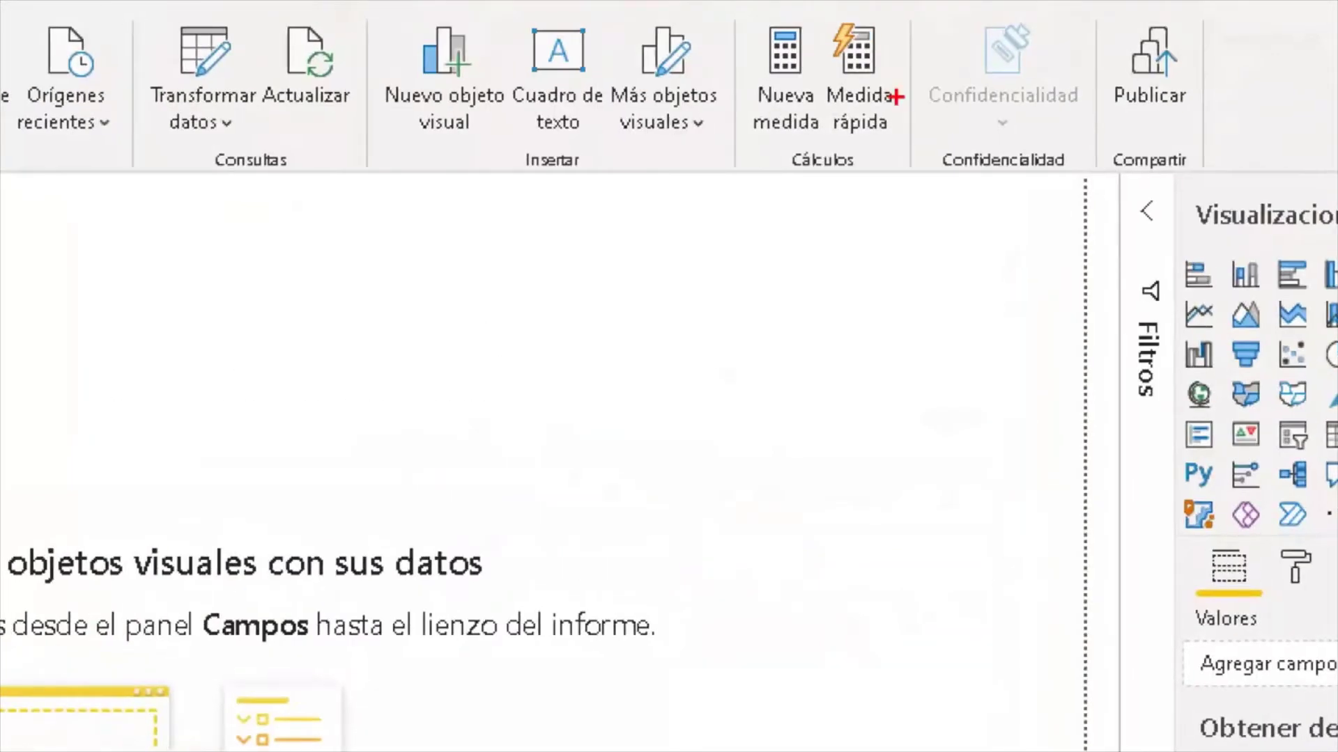
pyautogui.moveTo(730, 177)
pyautogui.mouseDown()
pyautogui.moveTo(958, 133)
pyautogui.moveTo(830, 2)
pyautogui.moveTo(703, 152)
pyautogui.moveTo(851, 250)
pyautogui.moveTo(880, 236)
pyautogui.mouseUp()
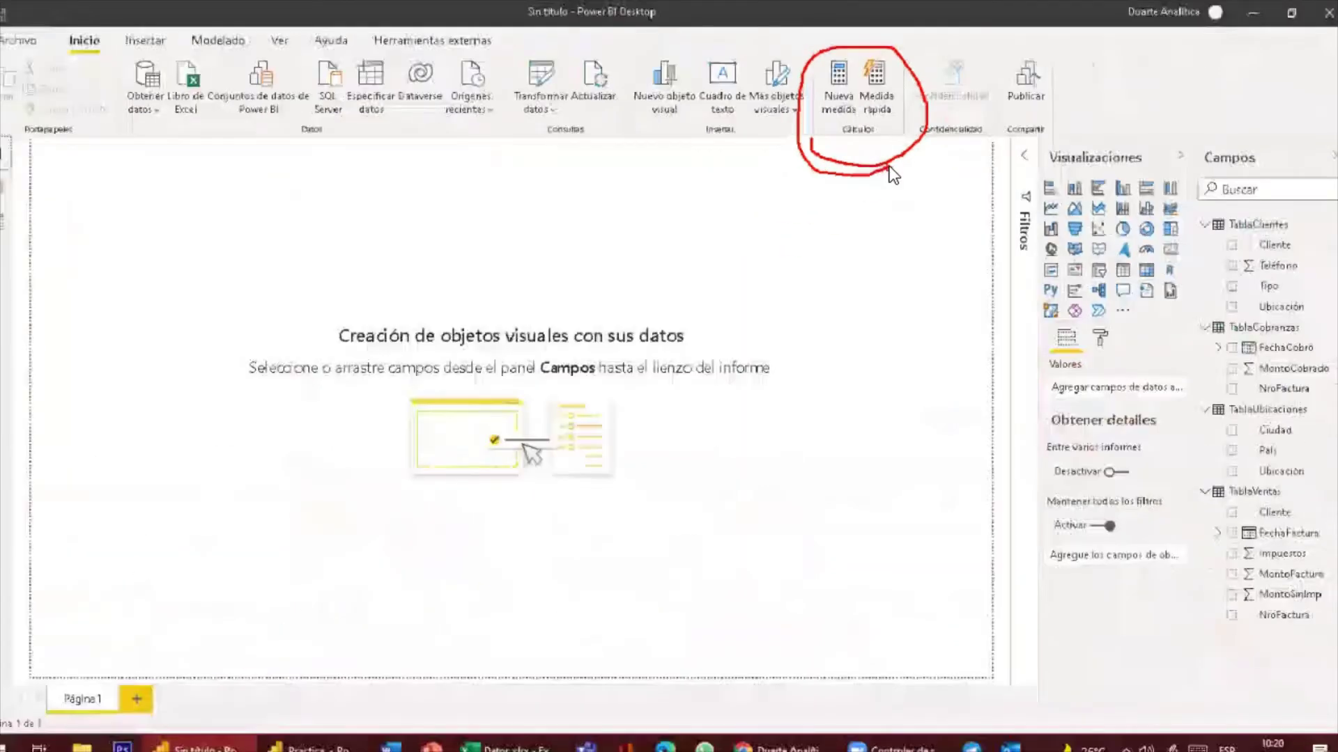
pyautogui.press('Escape')
# View the table data and the relationship diagram again, and return to the blank report page
pyautogui.click(18, 183)
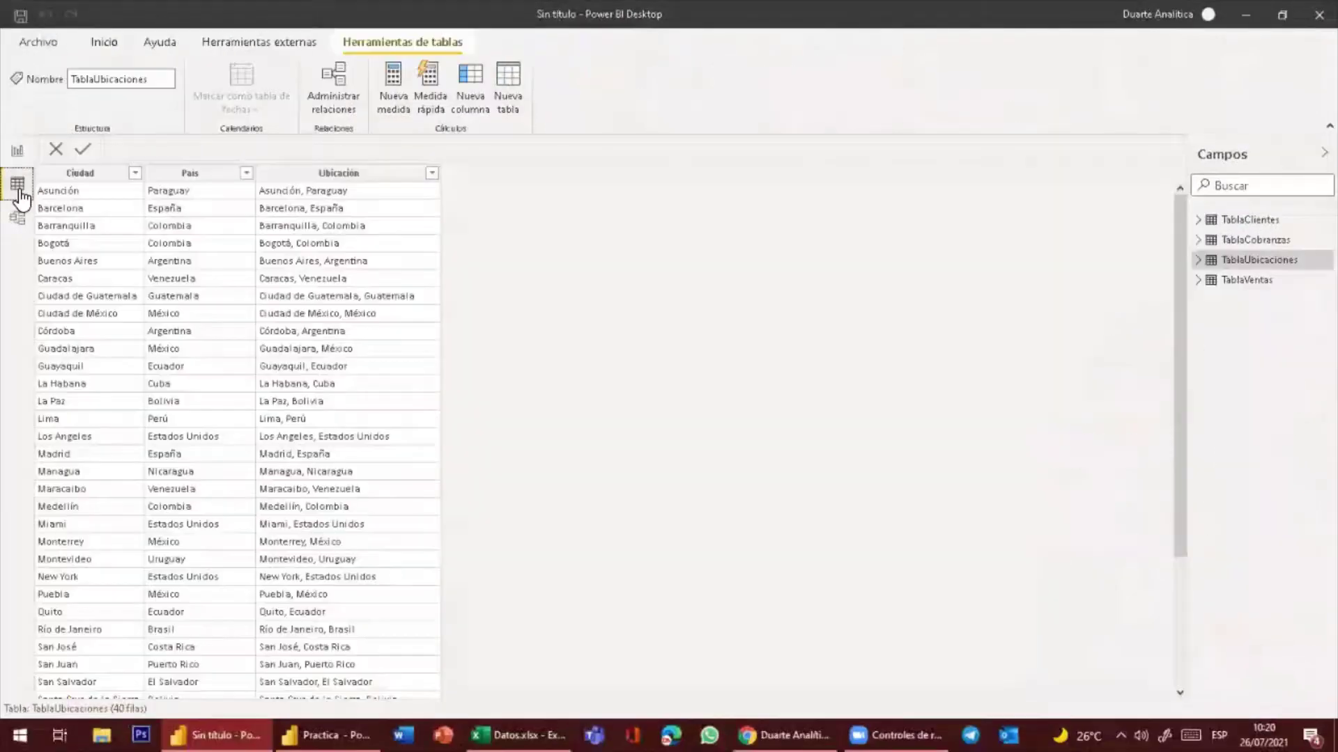
pyautogui.click(17, 219)
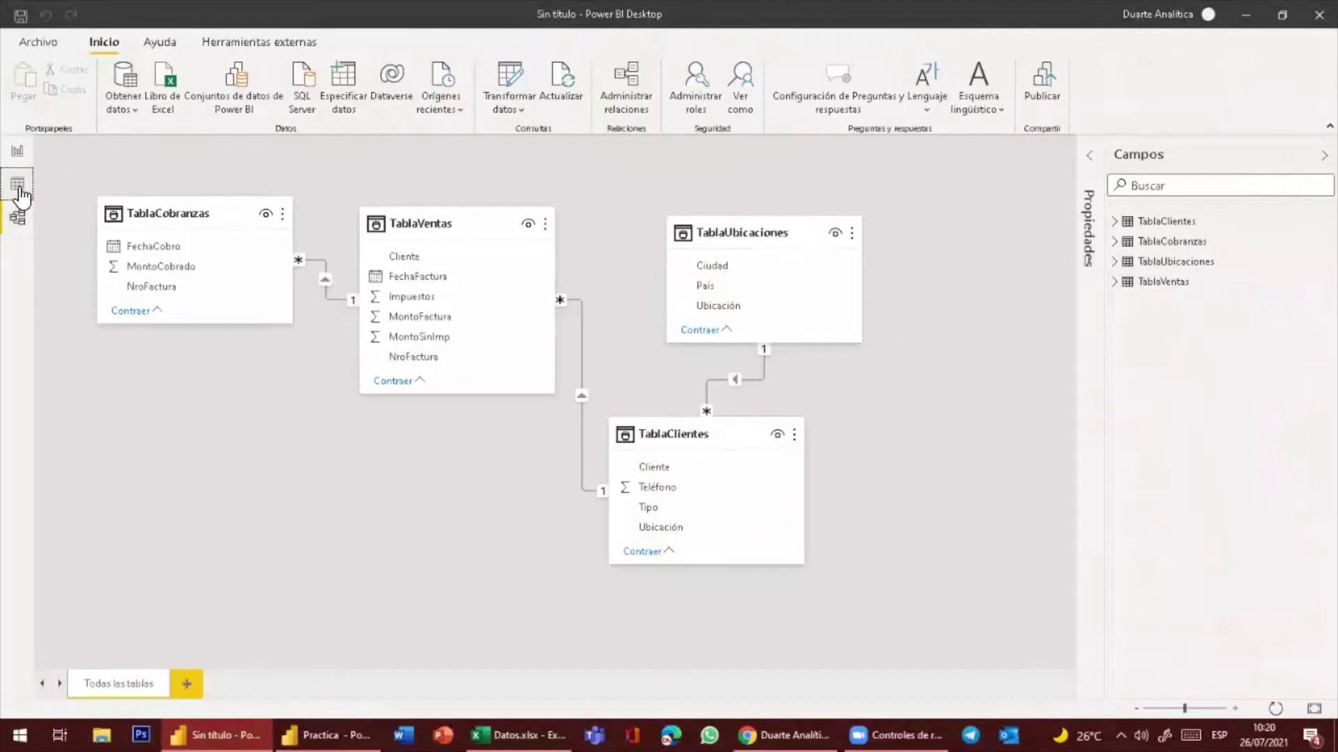
pyautogui.click(19, 184)
pyautogui.click(18, 153)
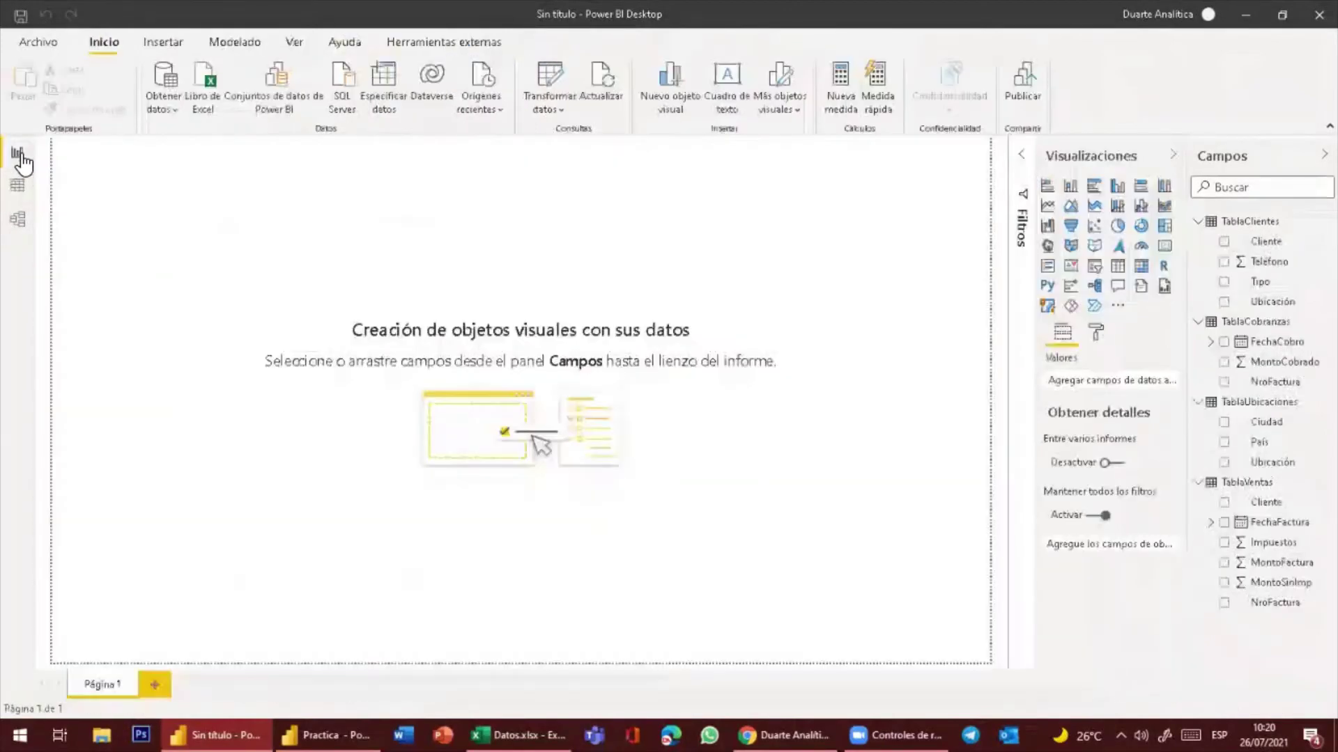
# Switch to the table data and start a new measure in TablaUbicaciones named Ventas
pyautogui.click(17, 184)
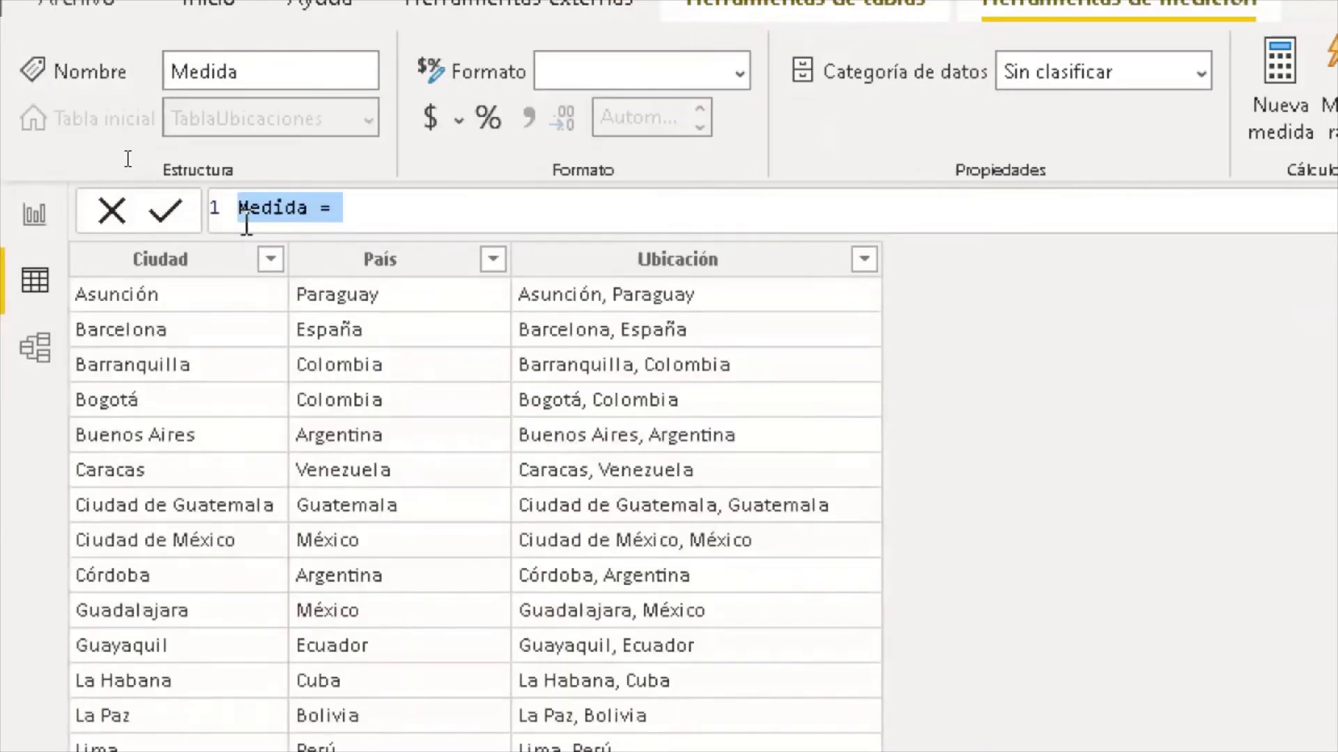
pyautogui.click(333, 223)
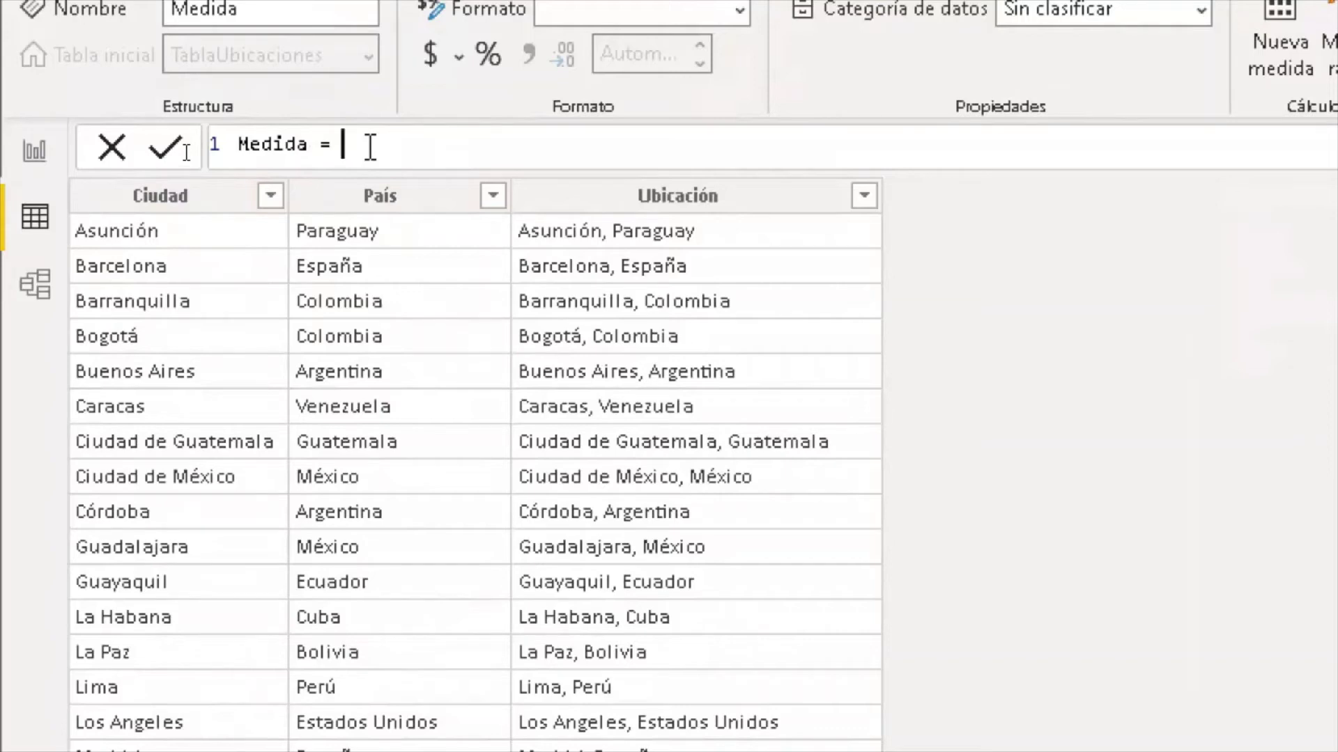
pyautogui.doubleClick(283, 144)
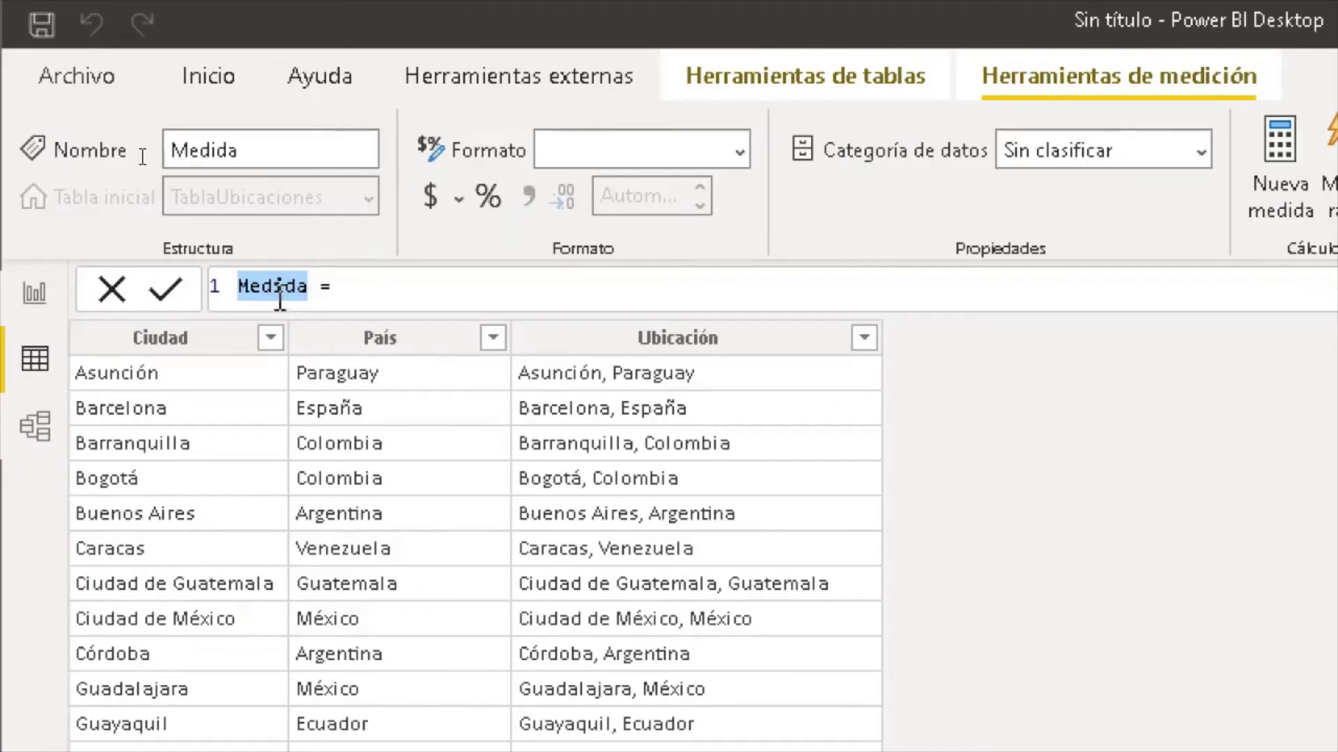
pyautogui.write('Vendido')
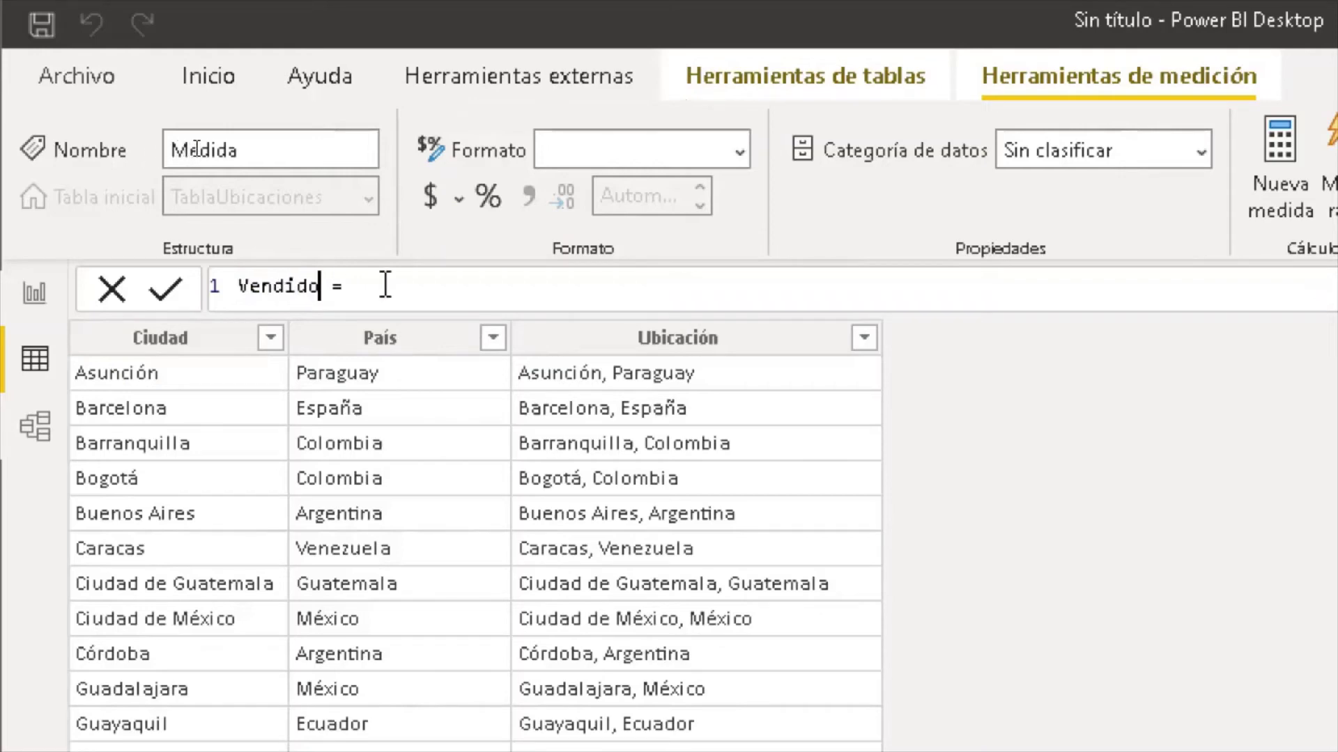
pyautogui.press('BackSpace')
pyautogui.press('BackSpace')
pyautogui.press('BackSpace')
pyautogui.press('BackSpace')
pyautogui.write('tas')
pyautogui.click(376, 286)
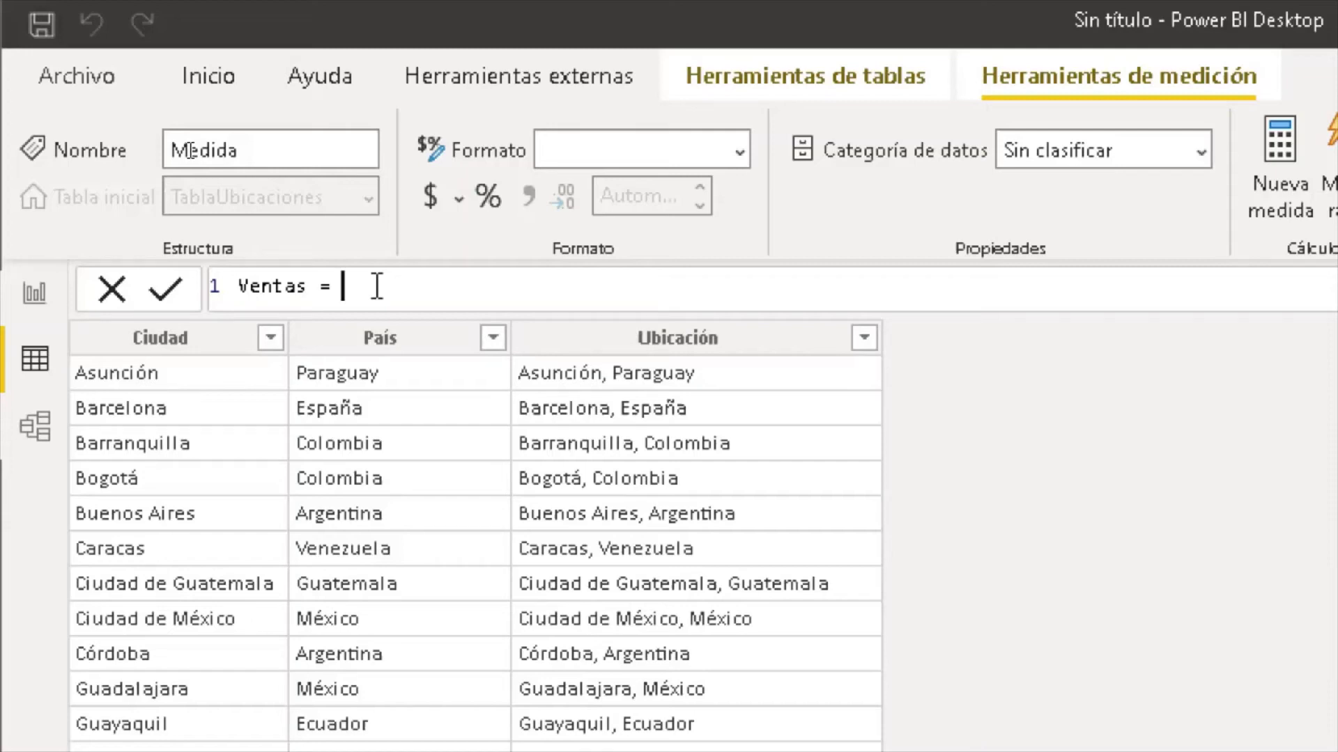
# Define the Ventas measure as SUM(TablaVentas[MontoFactura]) and commit the formula
pyautogui.write('sum')
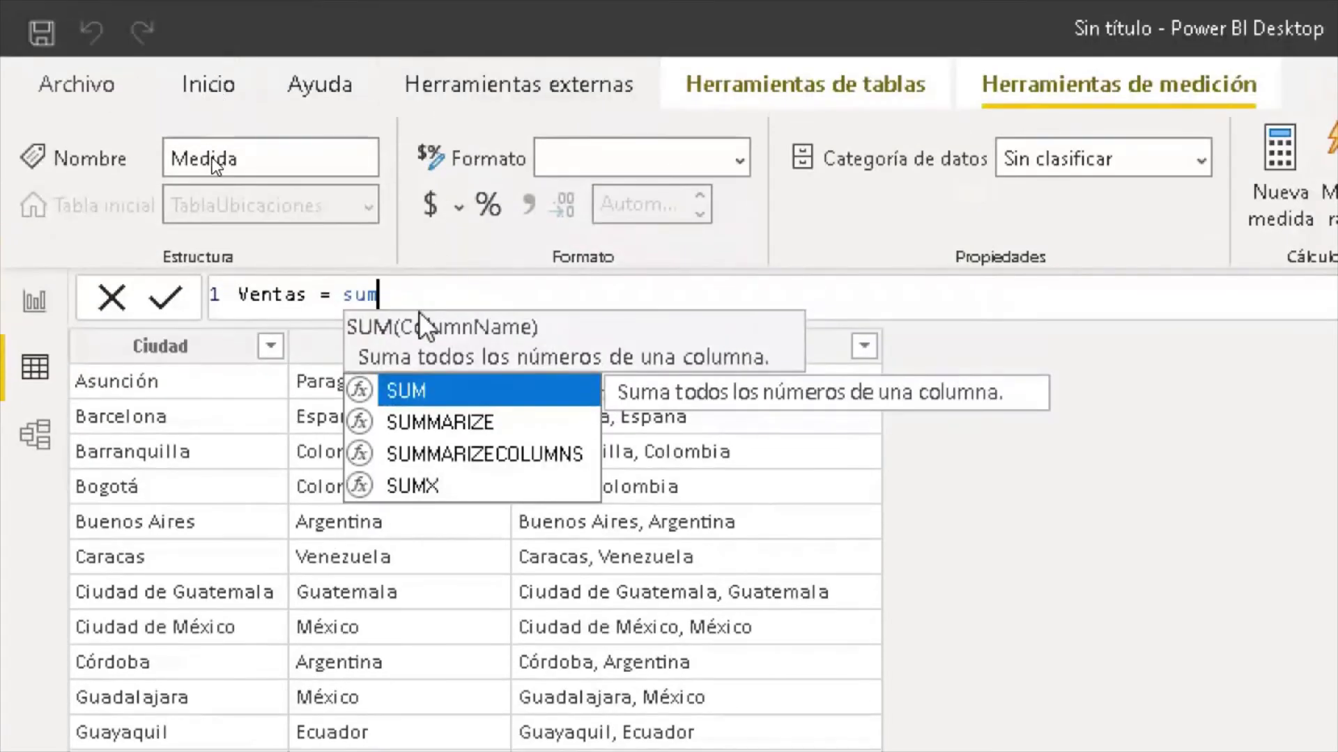
pyautogui.click(425, 393)
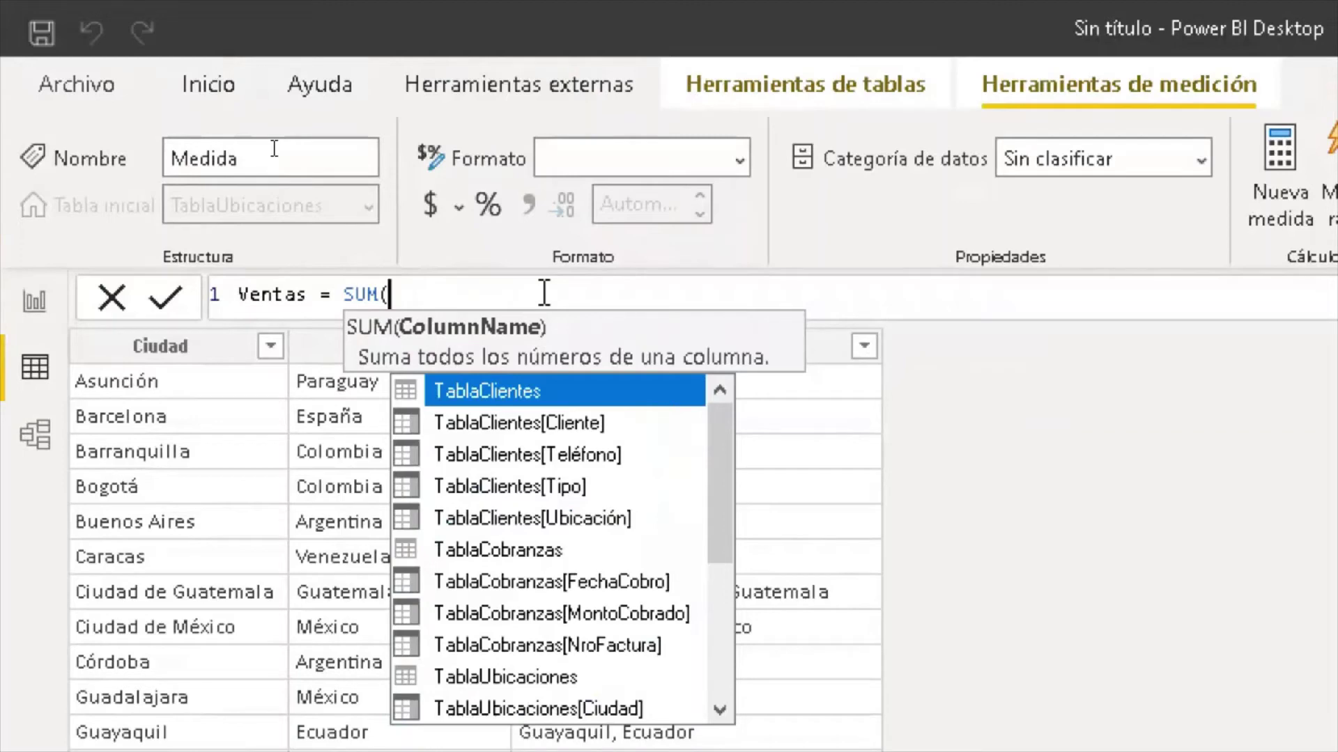
pyautogui.write('tablaven')
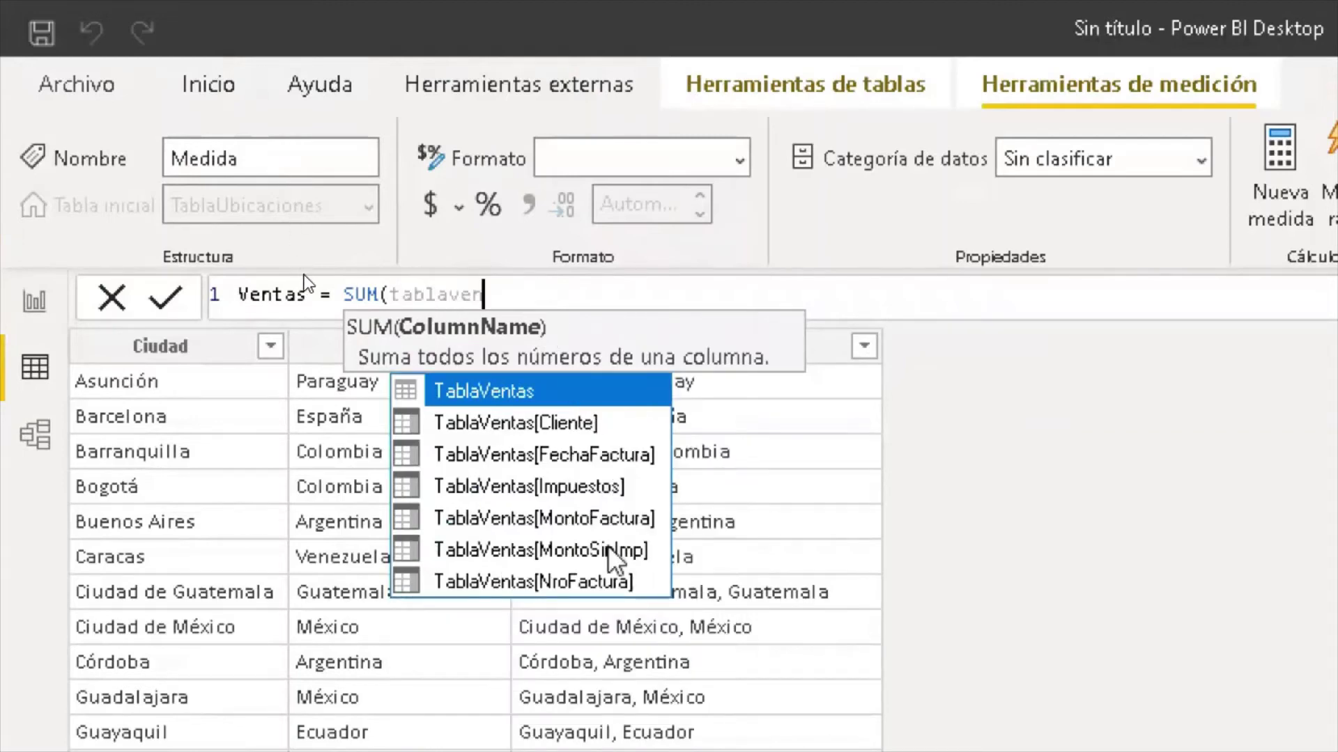
pyautogui.click(634, 519)
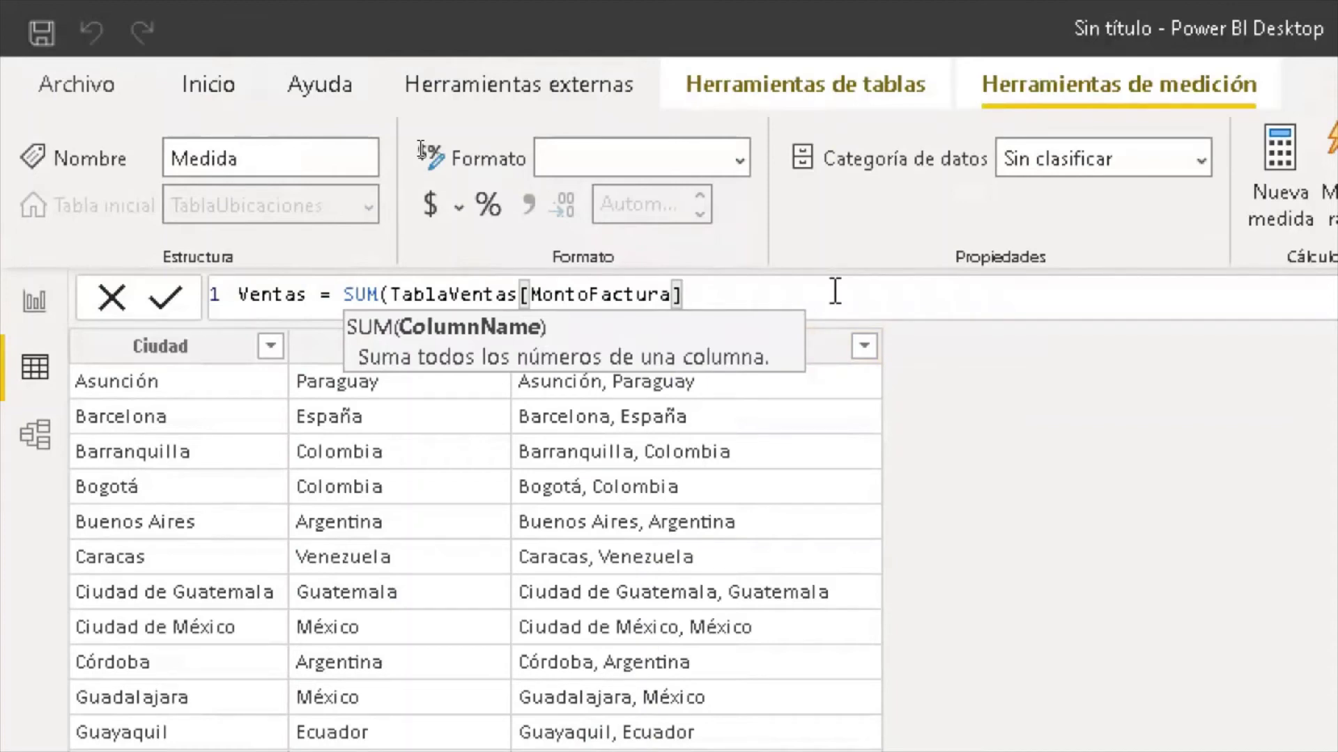
pyautogui.write(')')
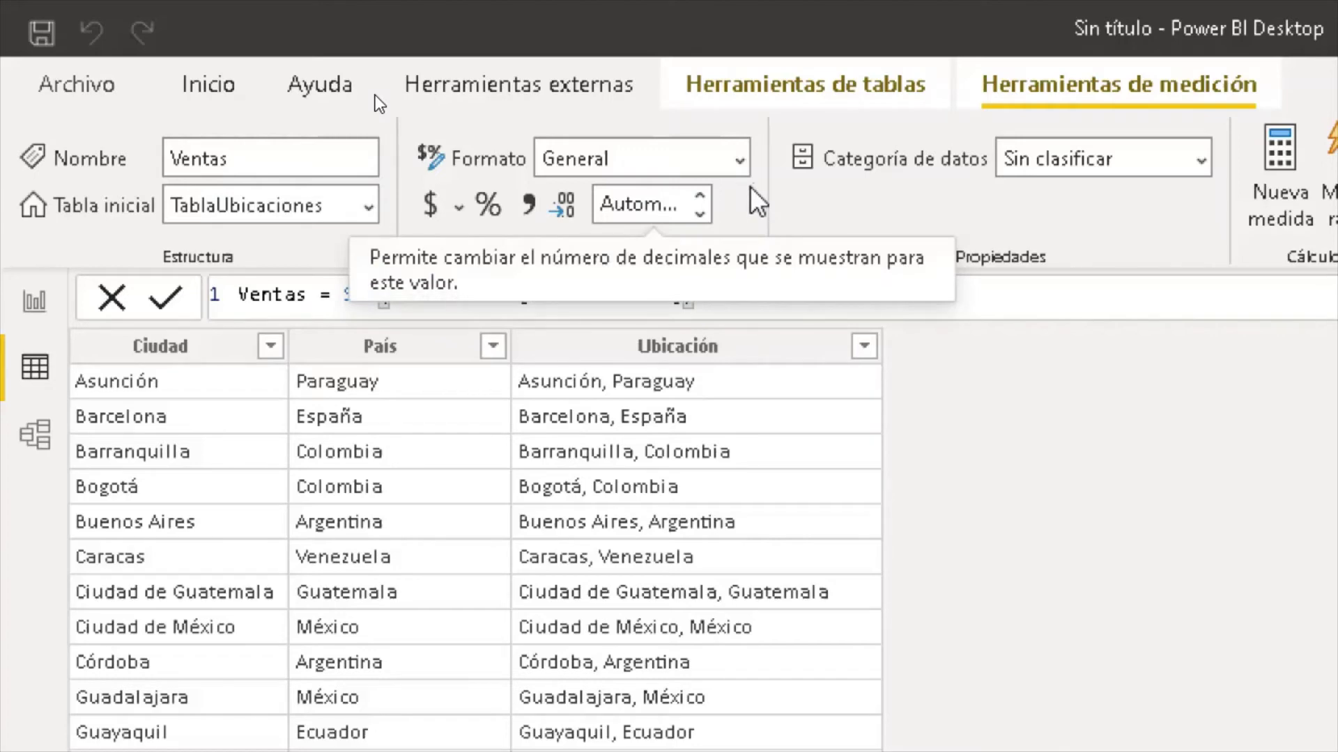
# Format the Ventas measure as Moneda with a currency symbol and 2 decimals, and check which table holds it
pyautogui.click(740, 165)
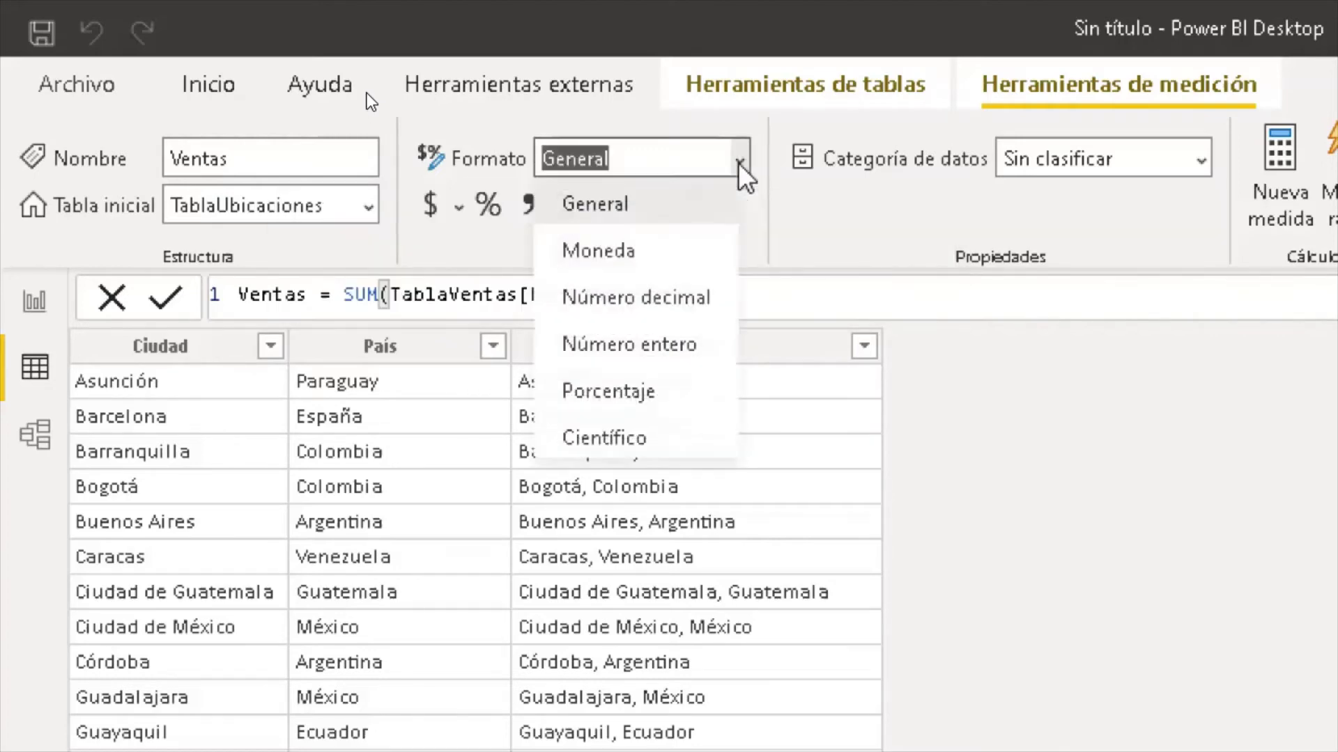
pyautogui.click(692, 257)
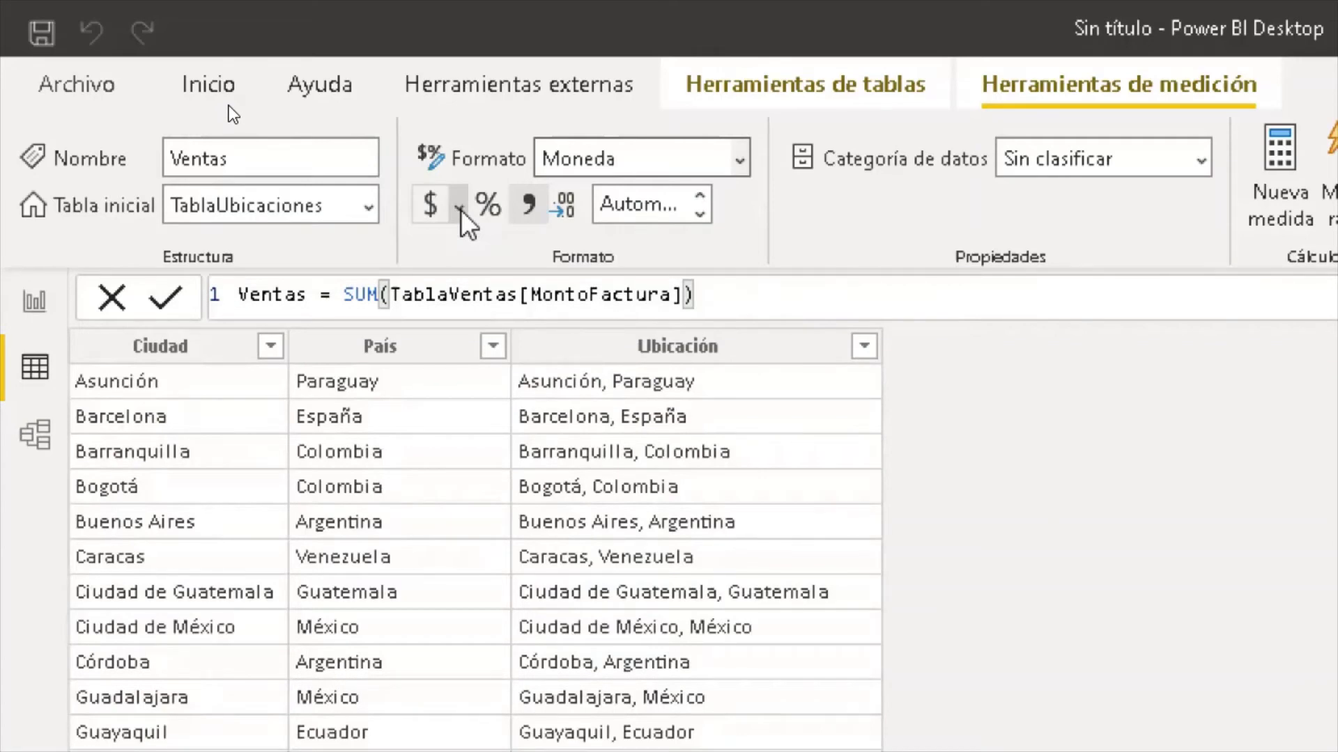
pyautogui.click(459, 209)
pyautogui.click(586, 507)
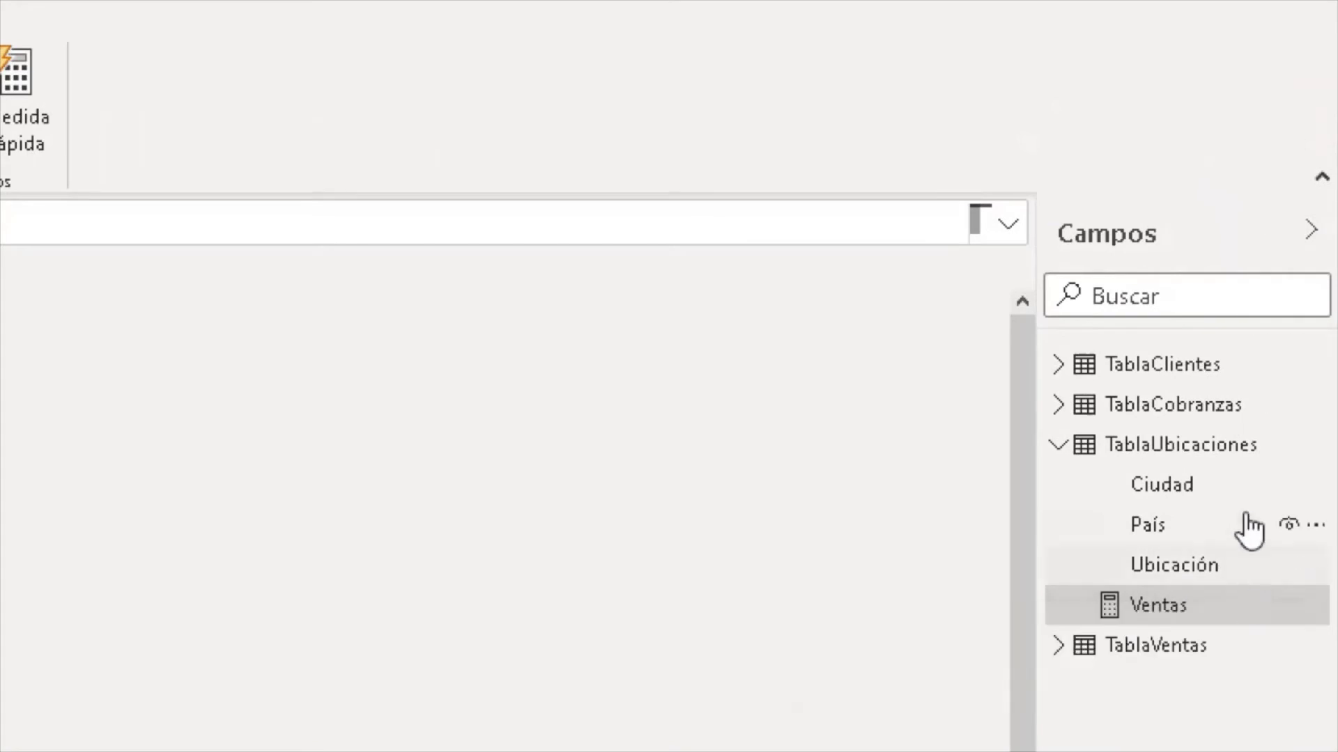
pyautogui.moveTo(1213, 463)
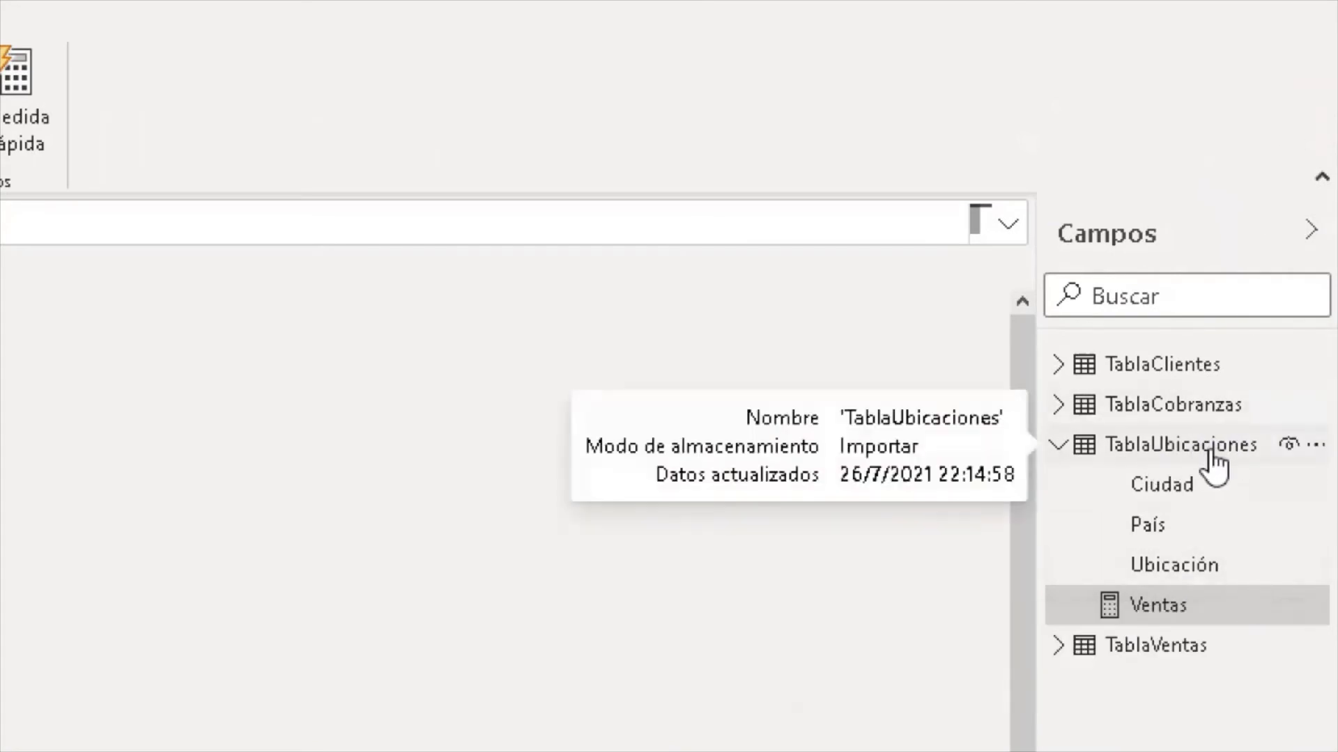
pyautogui.moveTo(1198, 646)
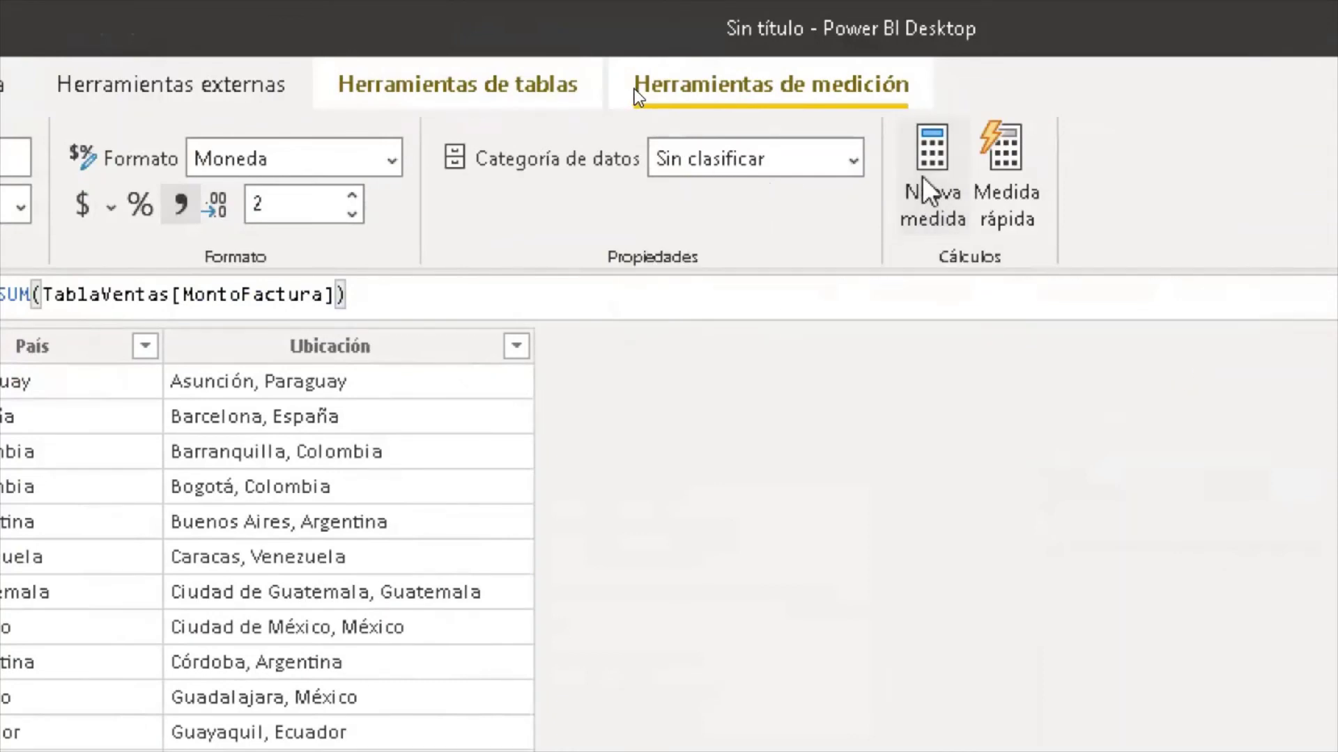
# Start another new measure in TablaUbicaciones and name it Cobro
pyautogui.click(37, 311)
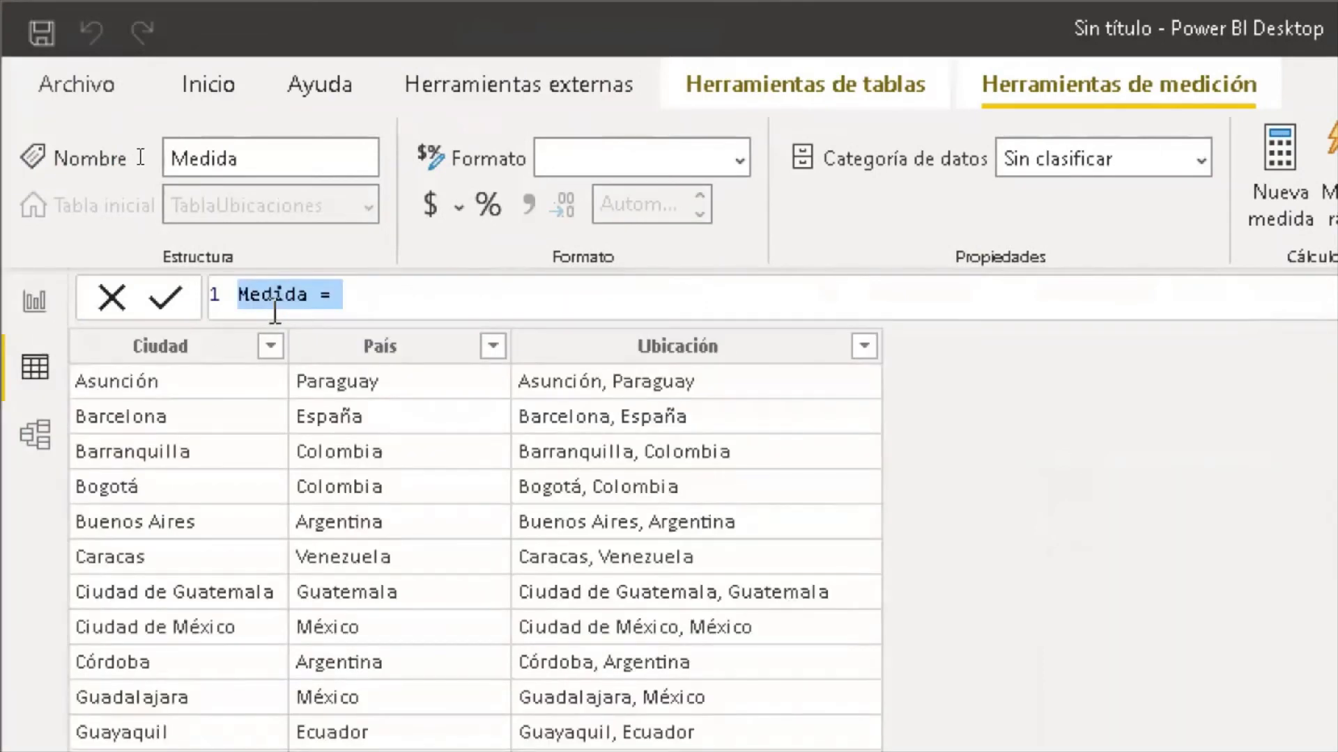
pyautogui.doubleClick(276, 311)
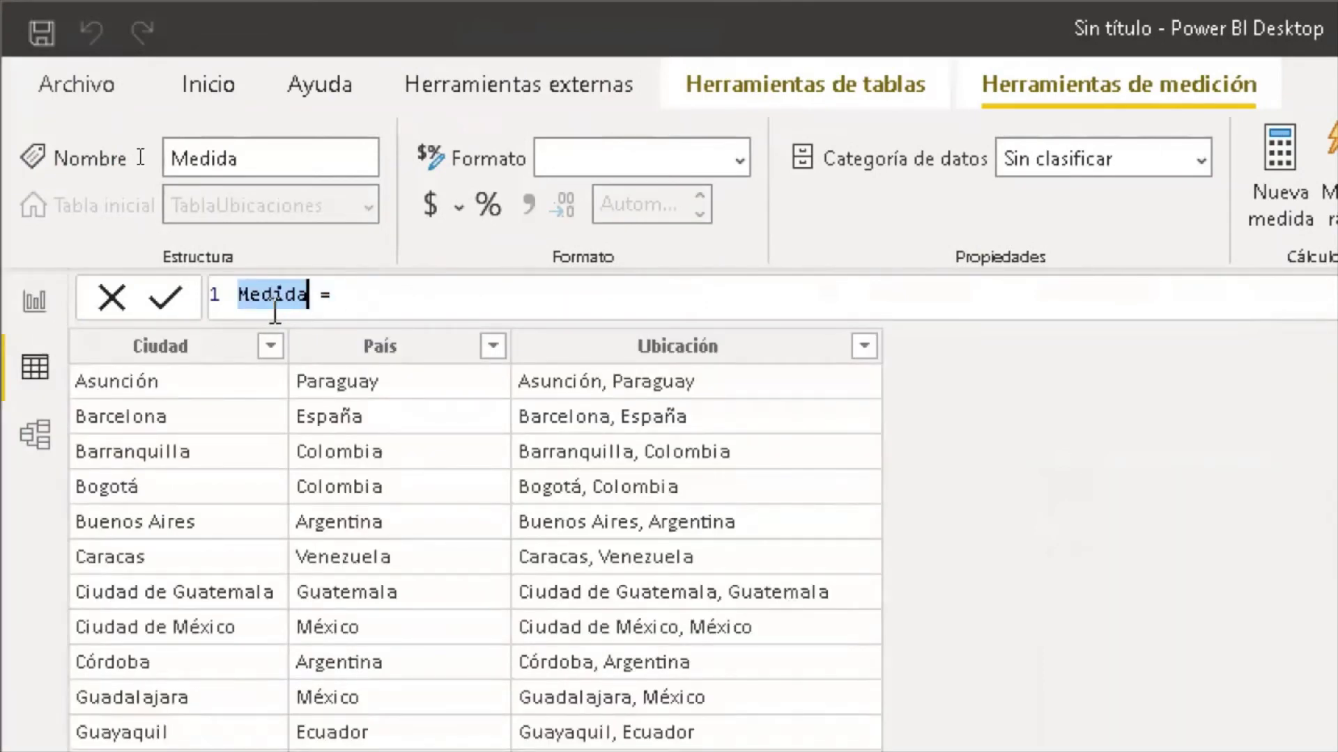
pyautogui.write('Cobr')
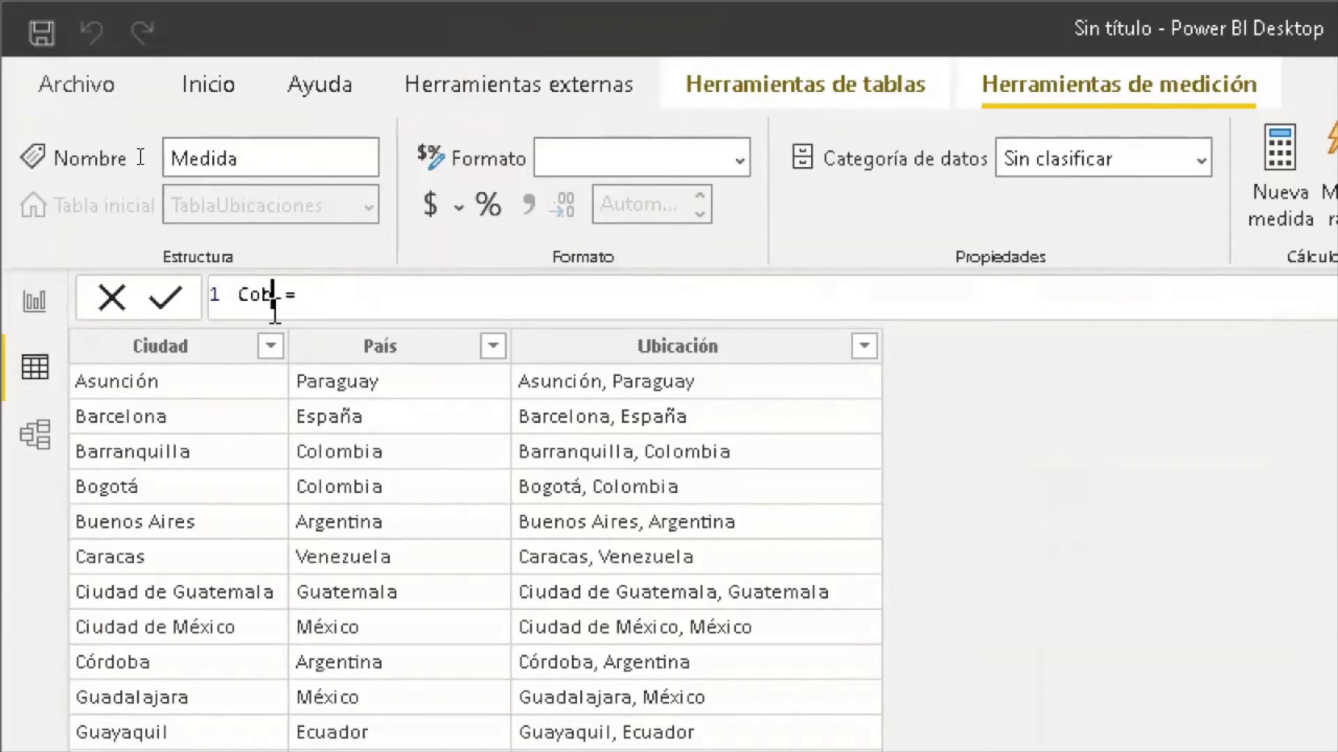
pyautogui.write('o')
# Define the Cobro measure as SUM(TablaCobranzas[MontoCobrado]) and commit the formula
pyautogui.click(457, 305)
pyautogui.write('sum')
pyautogui.press('Tab')
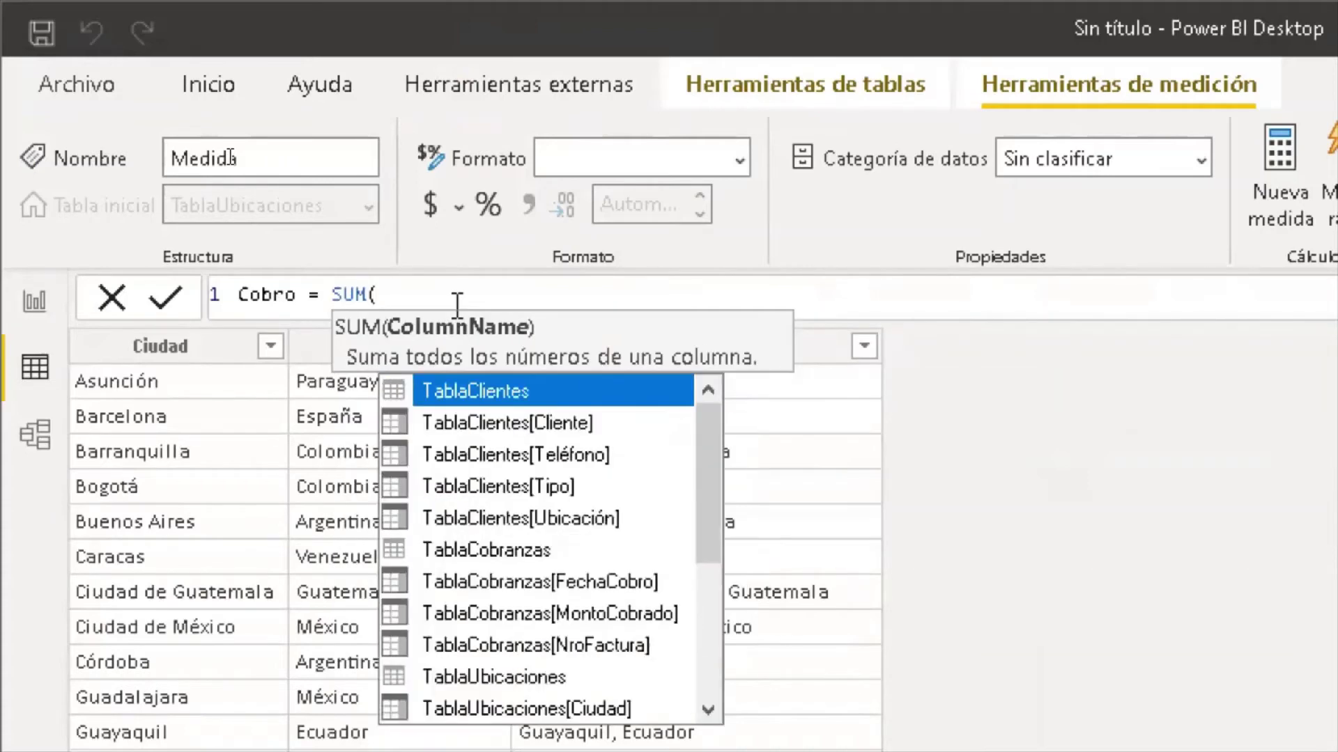
pyautogui.write('tablac')
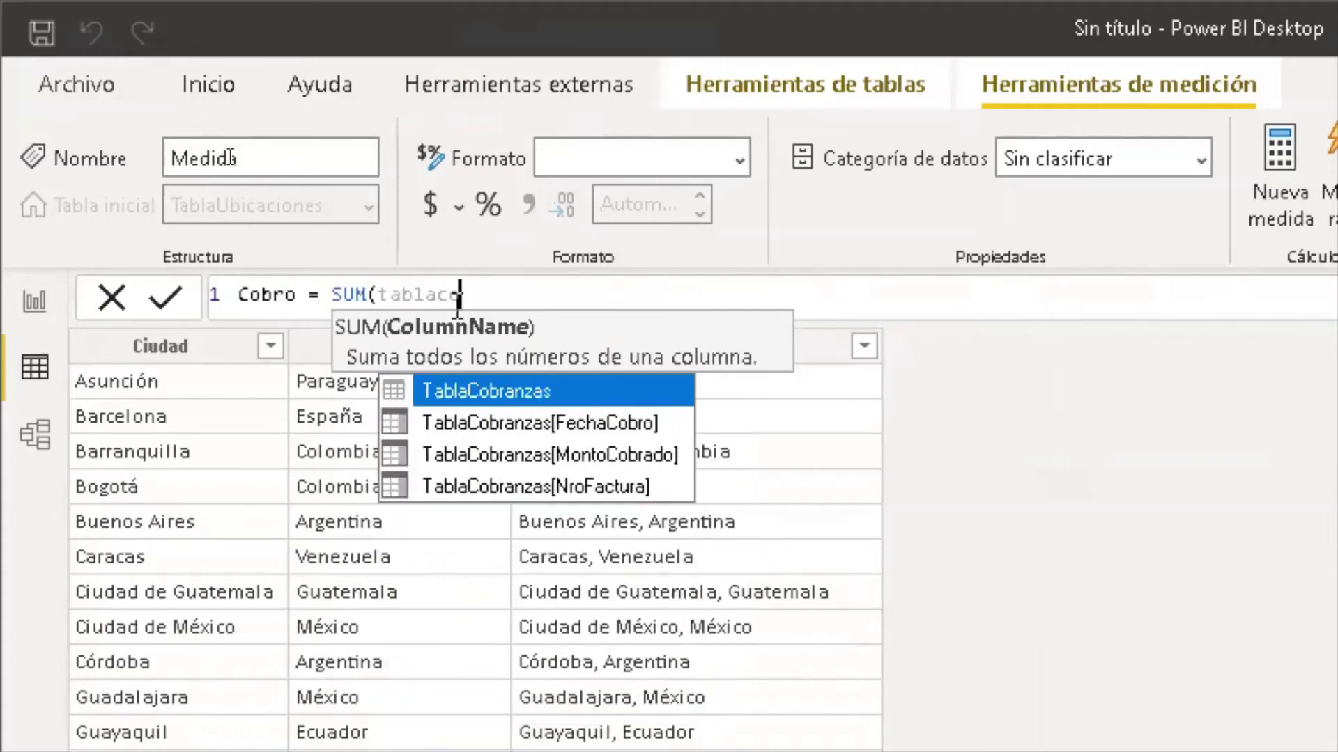
pyautogui.write('o')
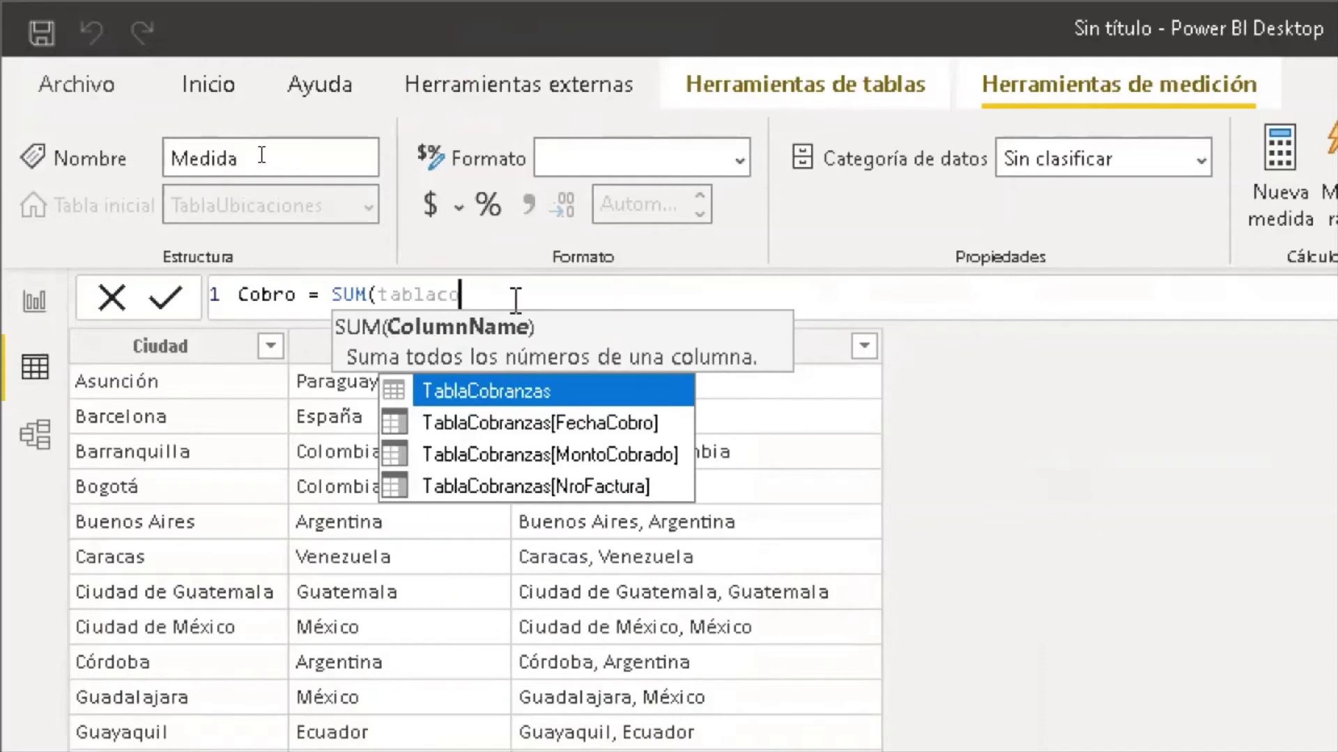
pyautogui.doubleClick(643, 456)
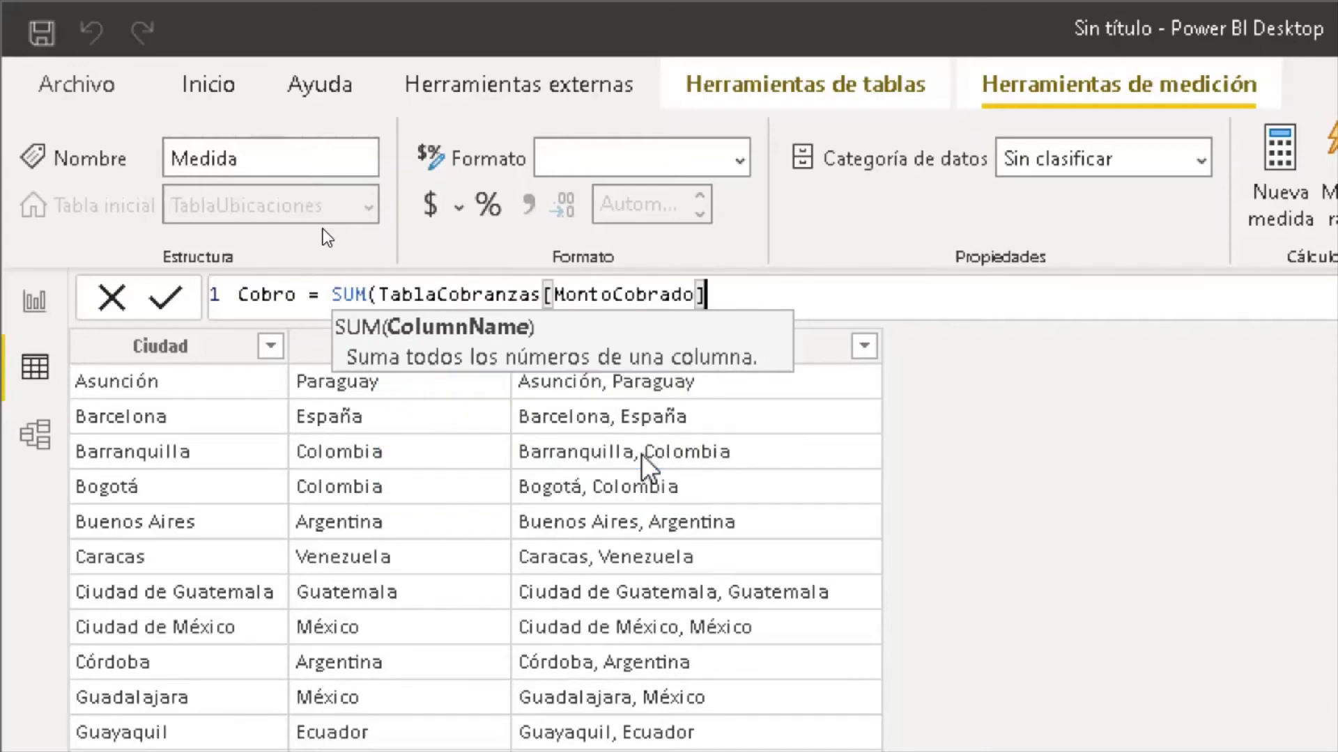
pyautogui.write(')')
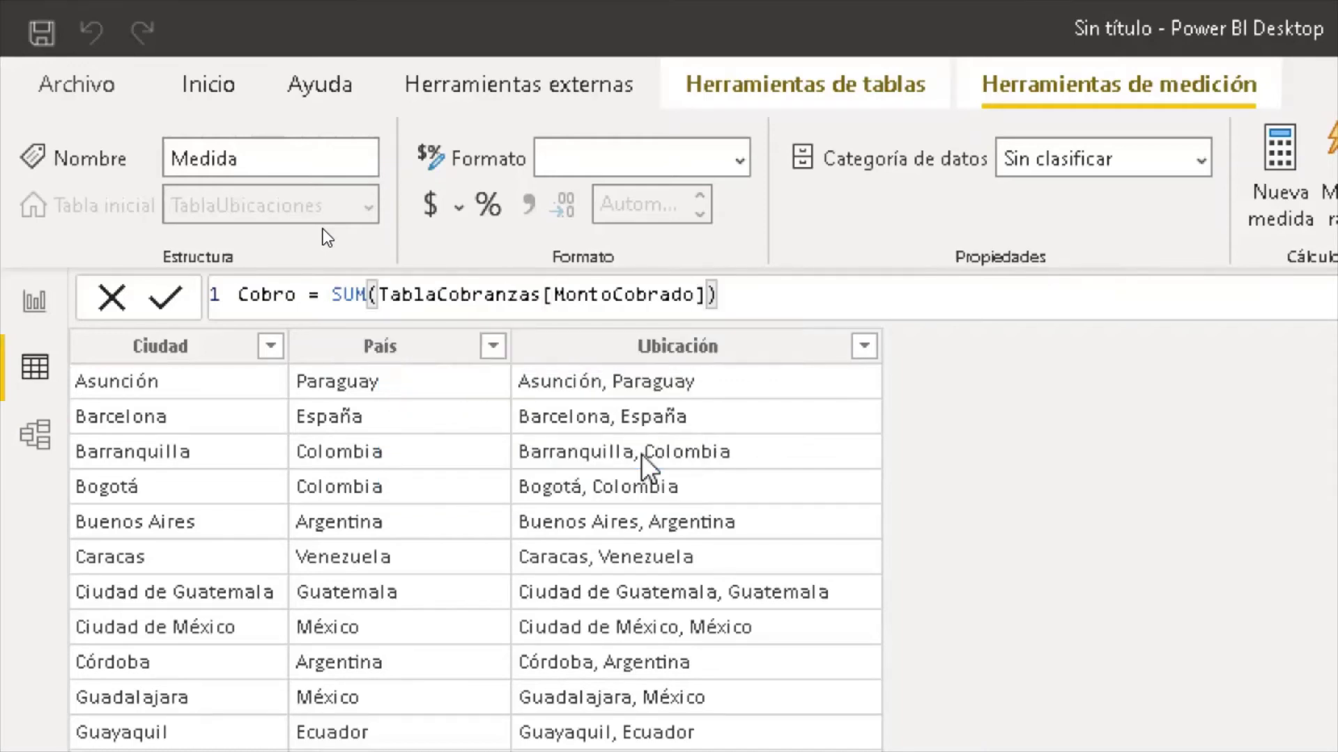
pyautogui.press('Return')
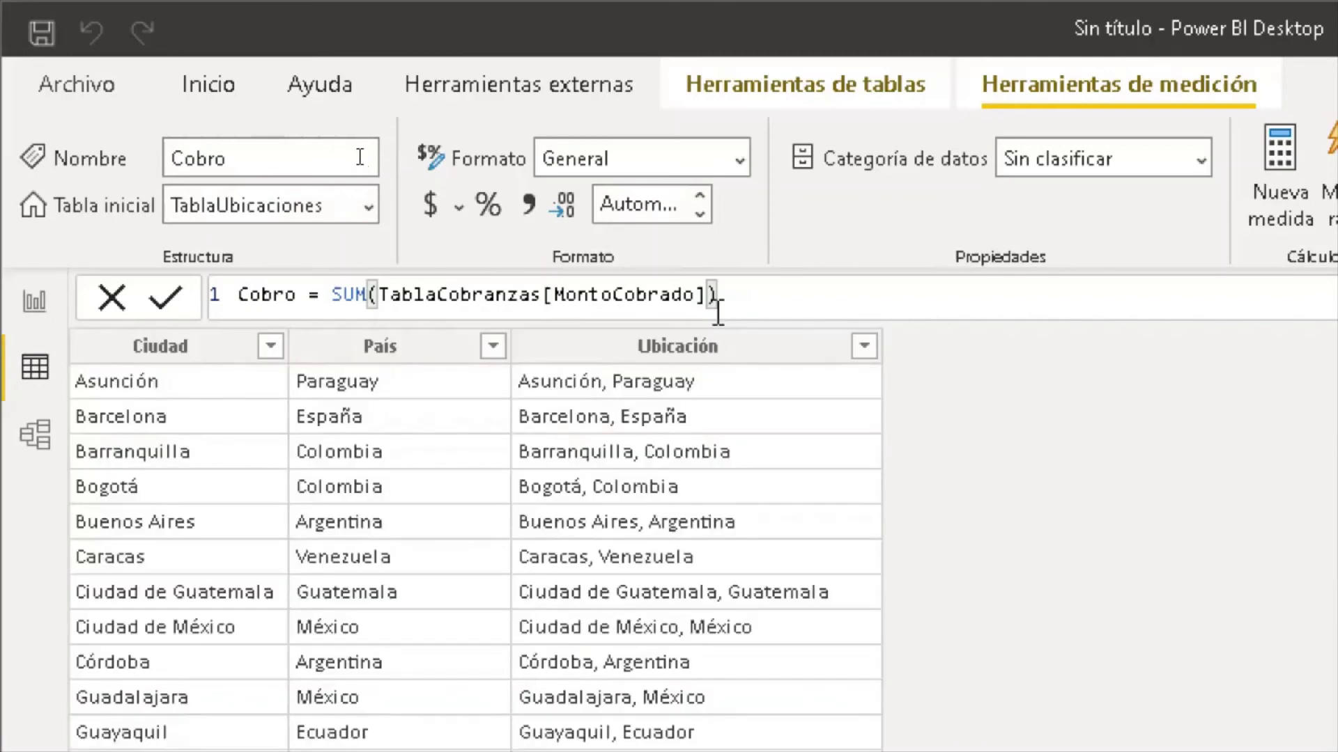
# Format the Cobro measure as Moneda with the $ Inglés (Estados Unidos) currency symbol
pyautogui.click(740, 164)
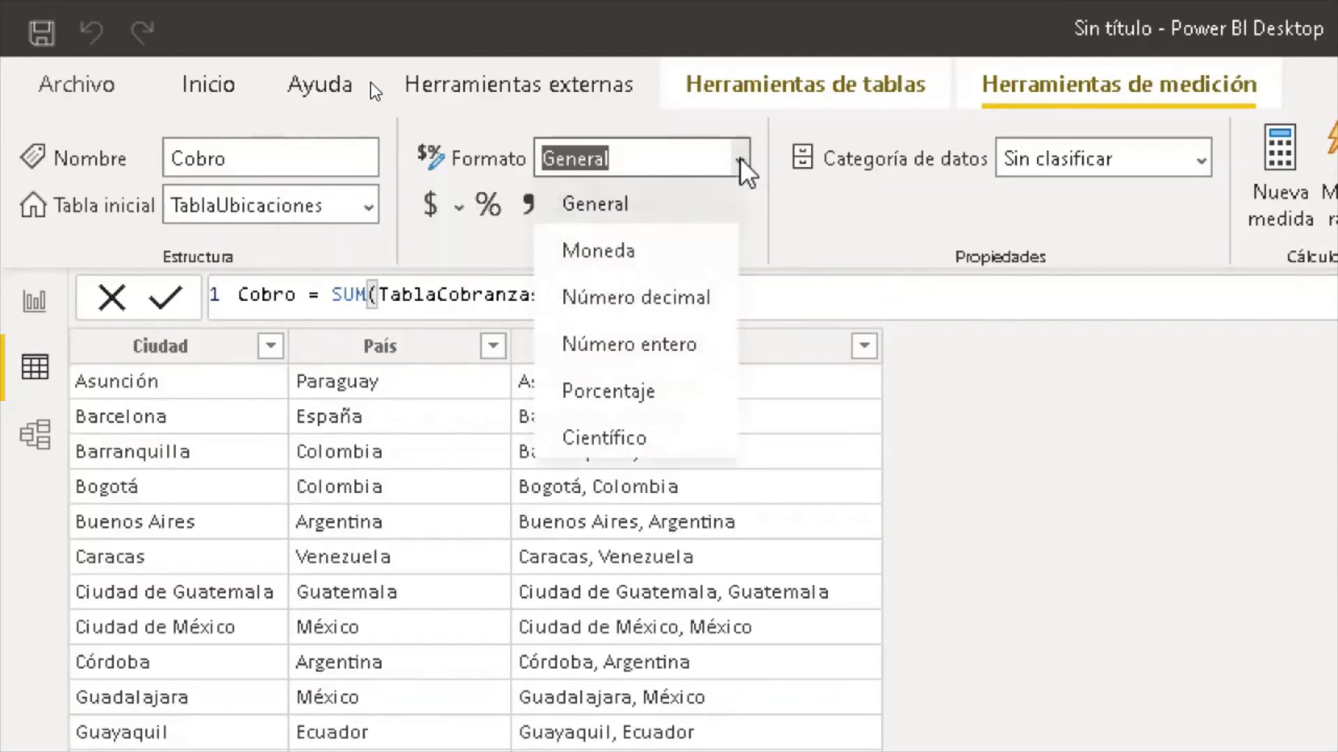
pyautogui.click(672, 272)
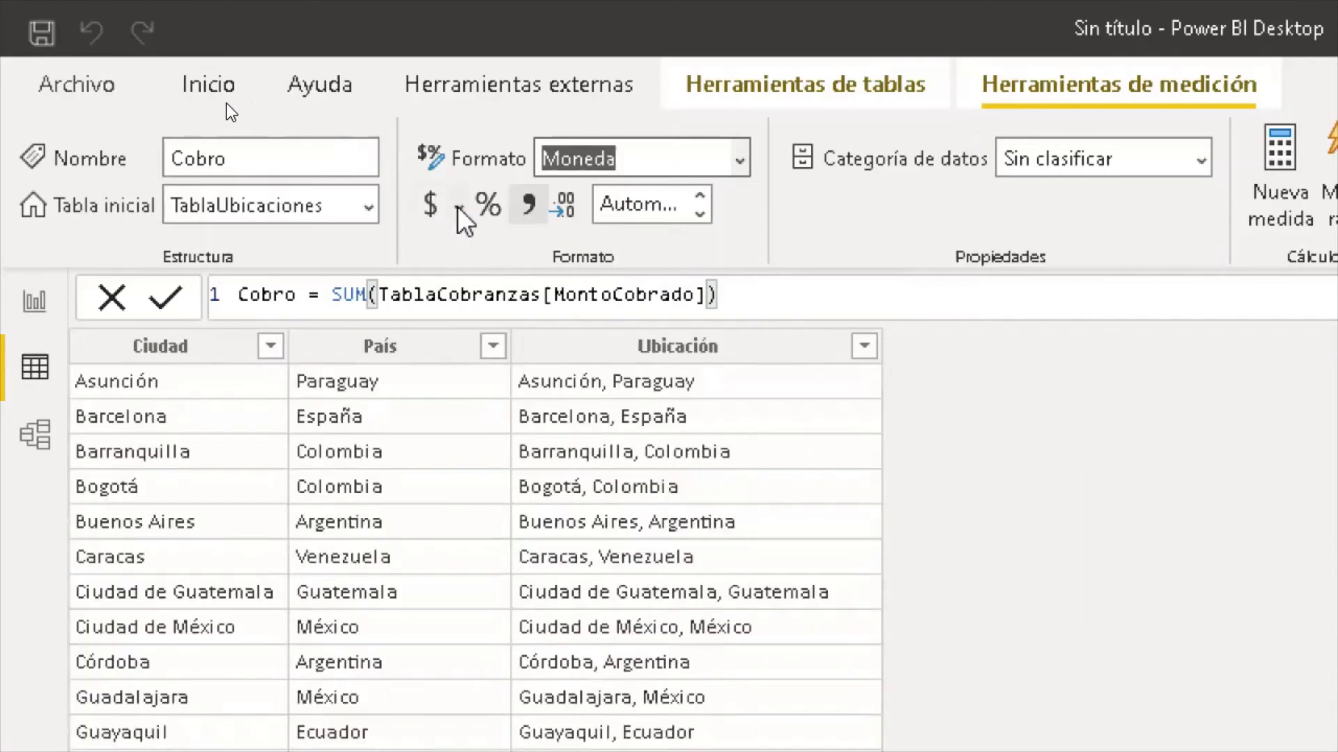
pyautogui.click(458, 208)
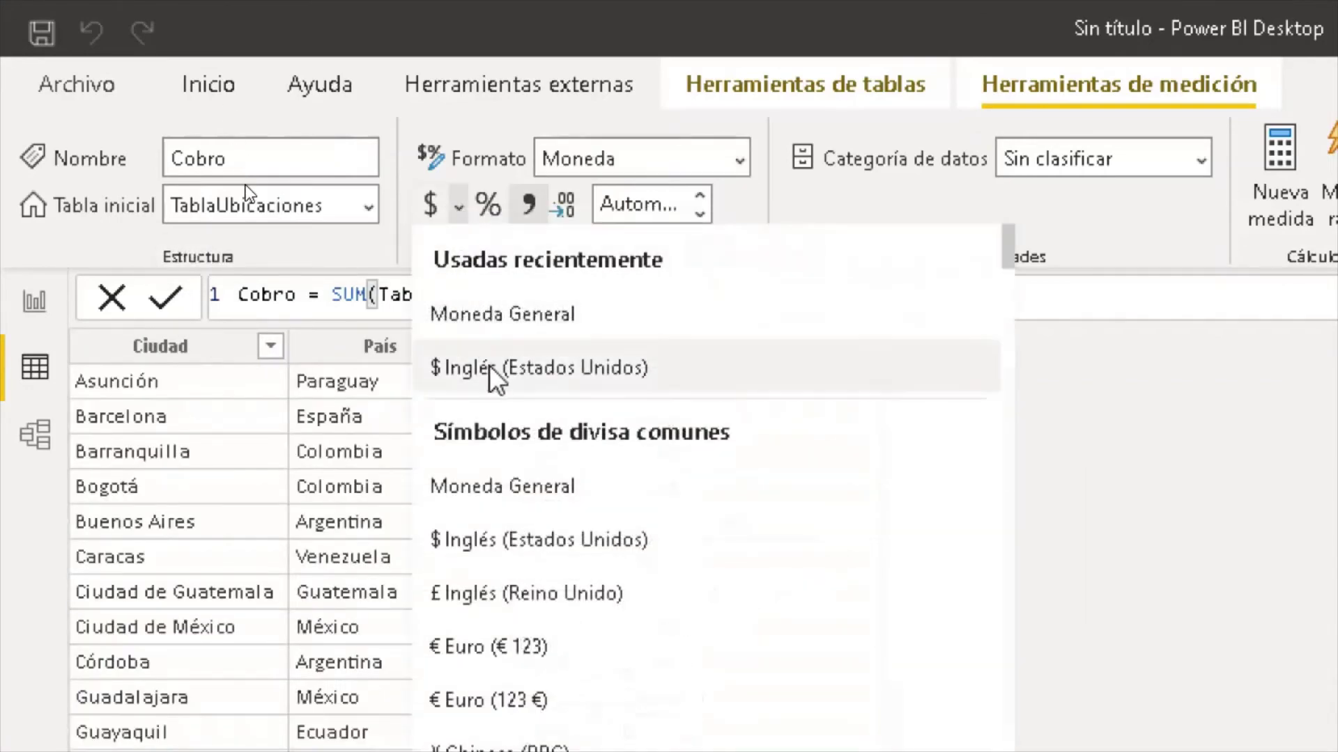
pyautogui.click(533, 541)
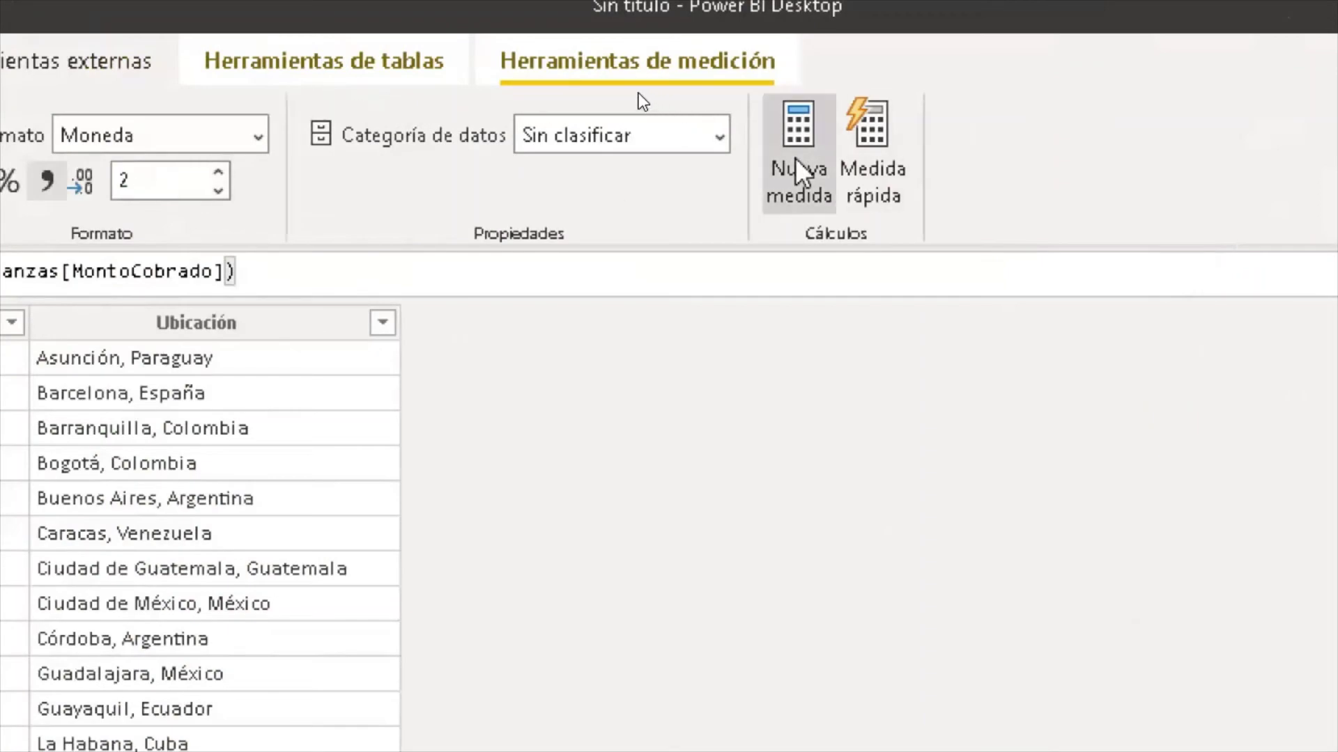
# Start another new measure in TablaUbicaciones and name it Deuda
pyautogui.click(798, 171)
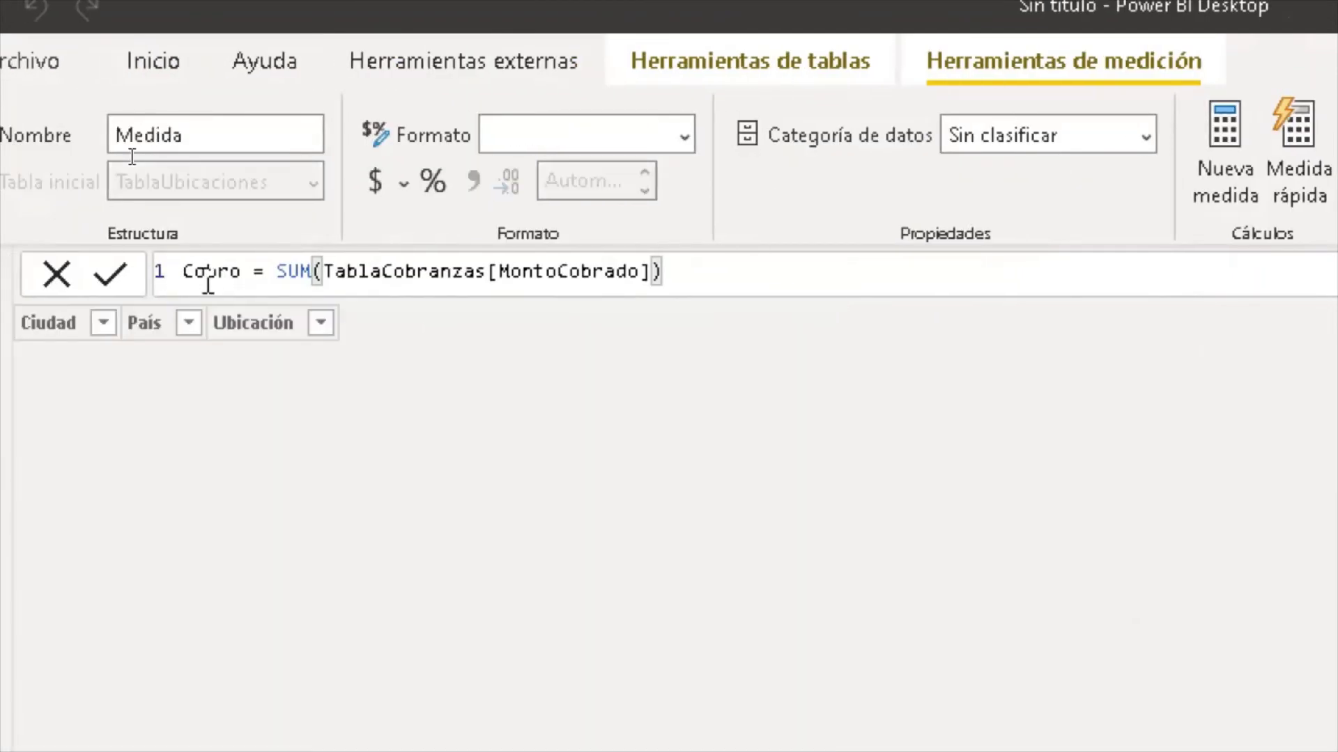
pyautogui.doubleClick(207, 271)
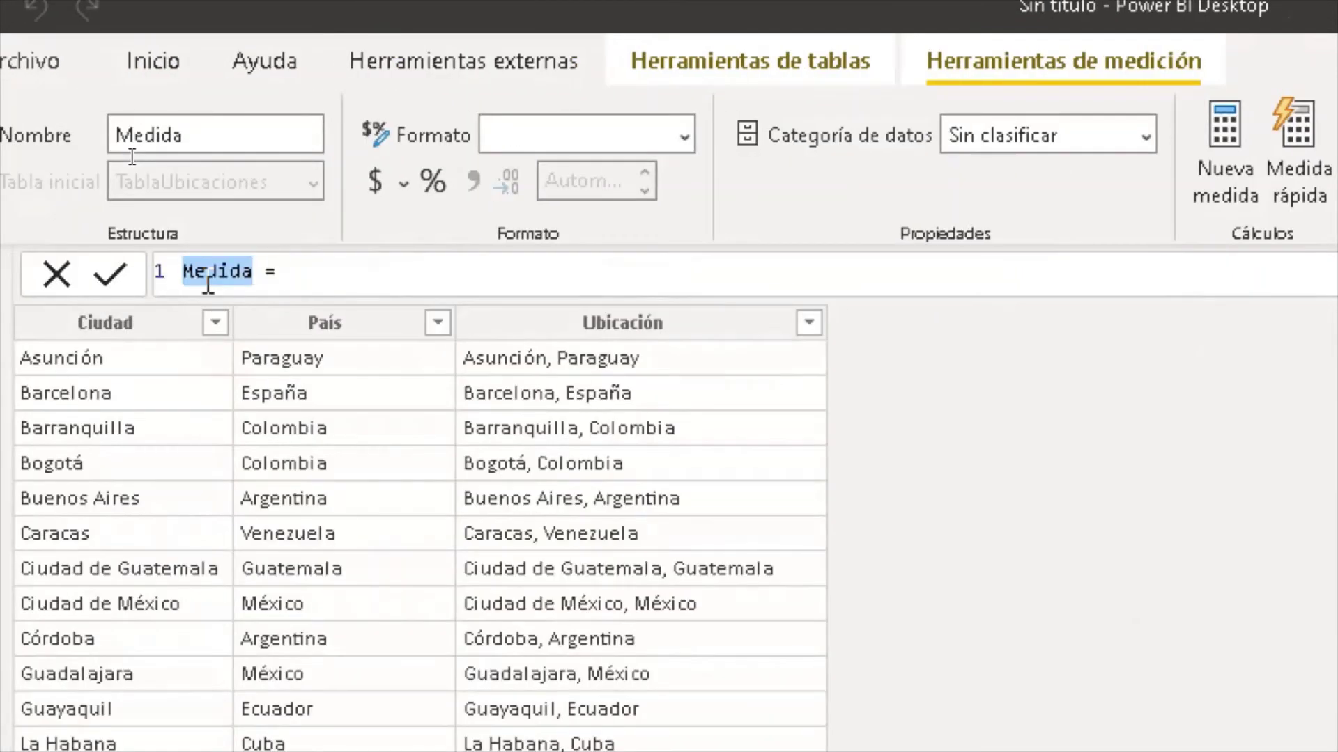
pyautogui.write('Deuda')
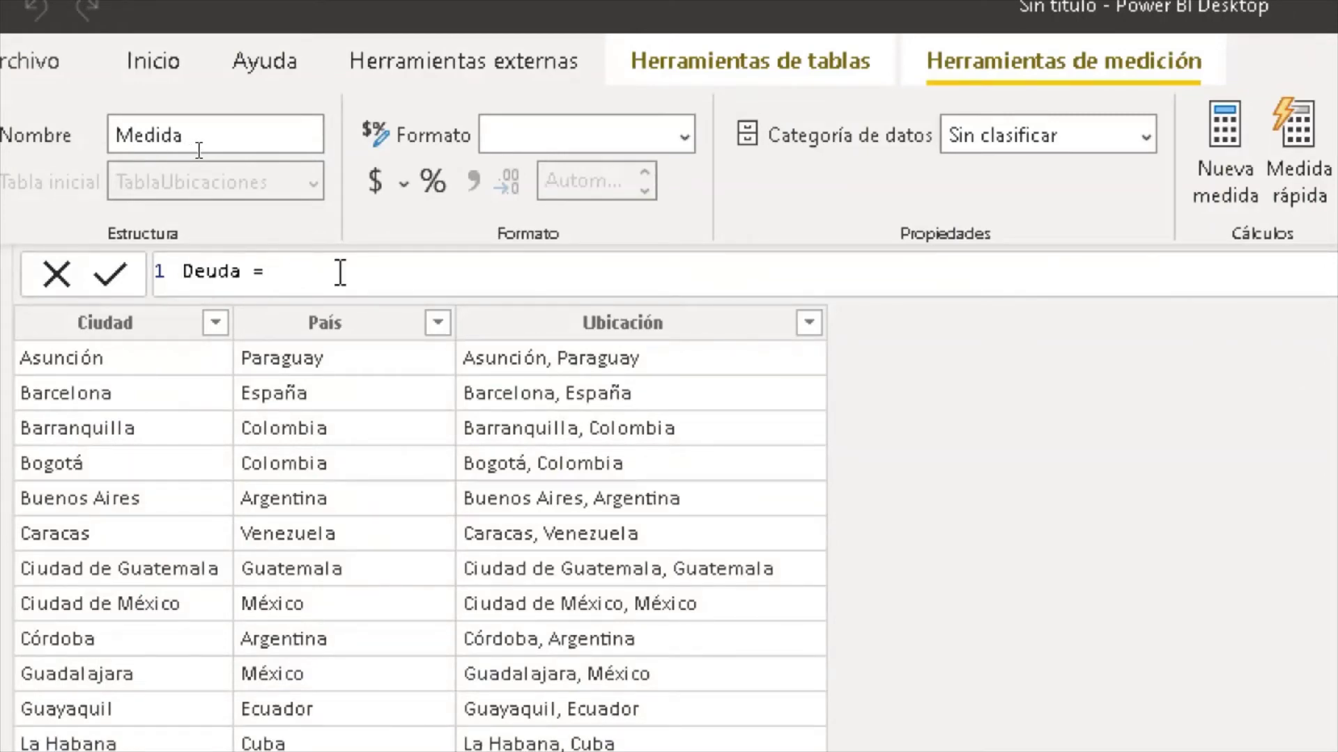
# Define the Deuda measure as [Ventas]-[Cobro] and commit the formula
pyautogui.click(340, 272)
pyautogui.write('vent')
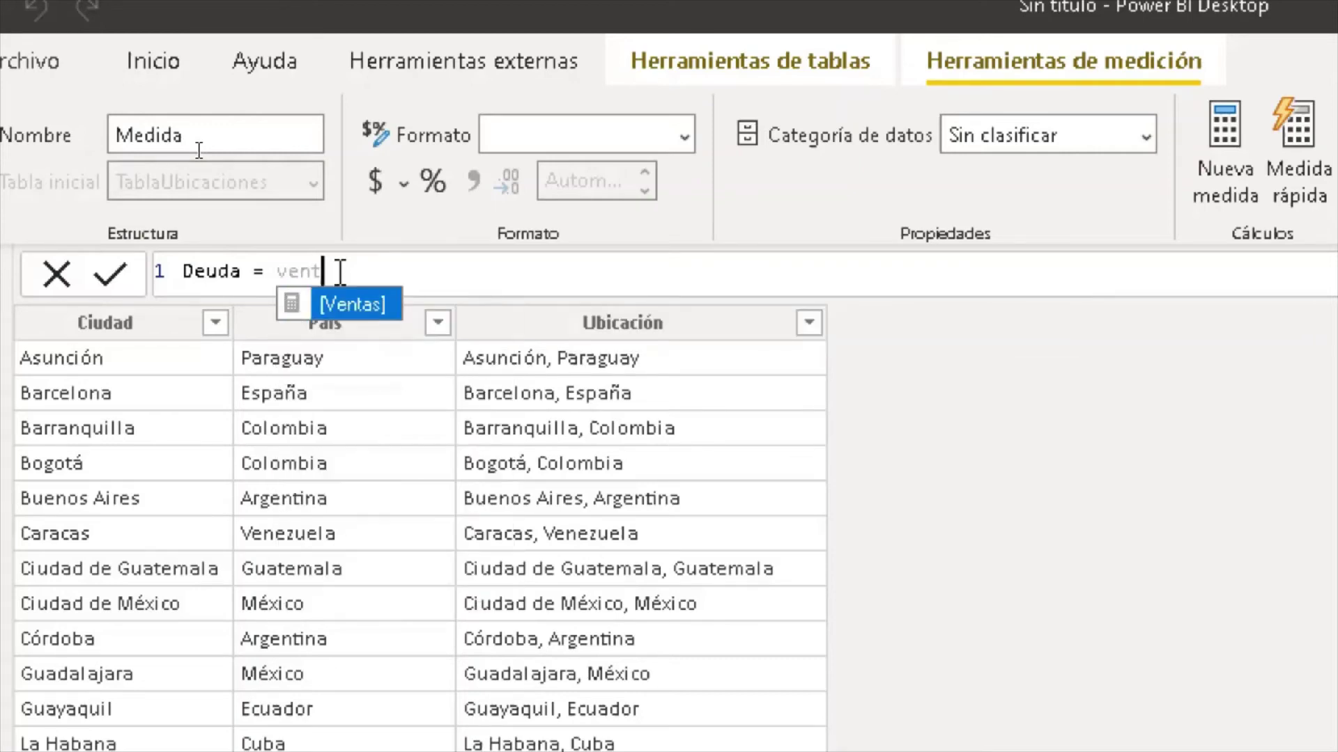
pyautogui.press('Tab')
pyautogui.write('-')
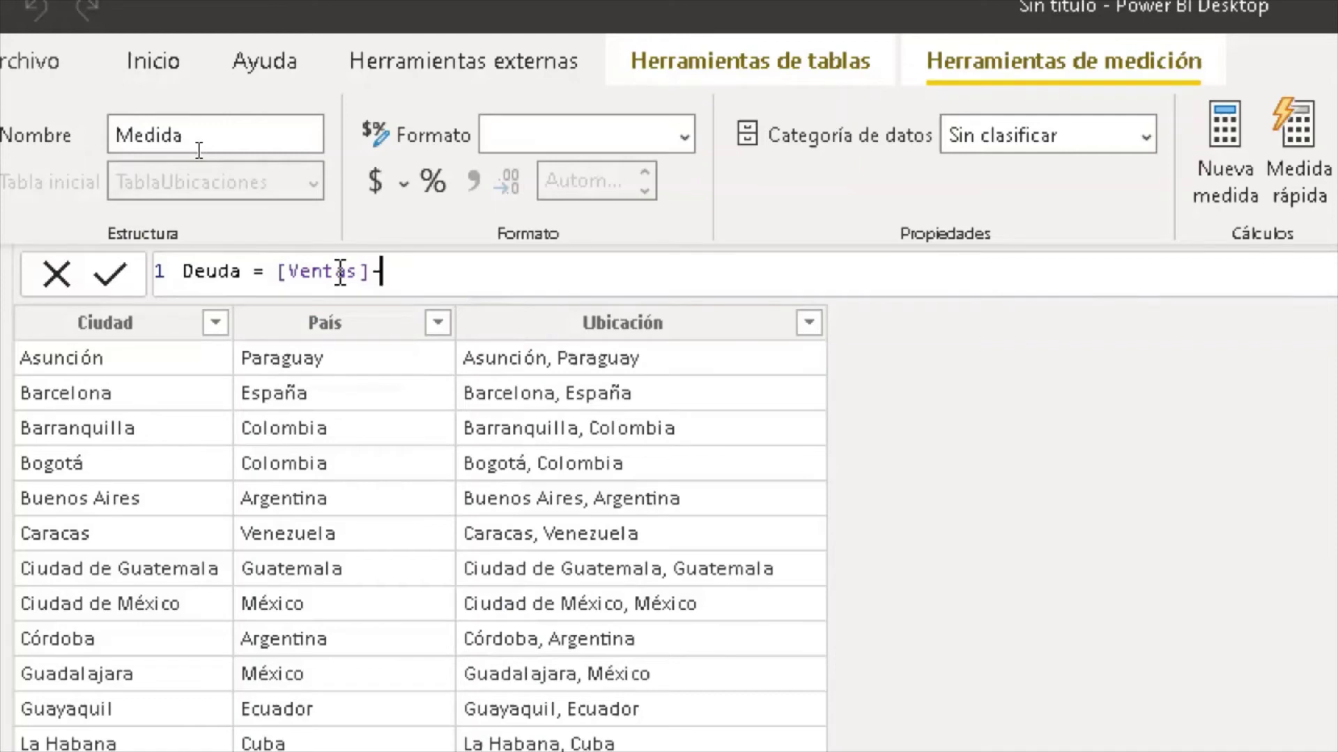
pyautogui.write('cobro')
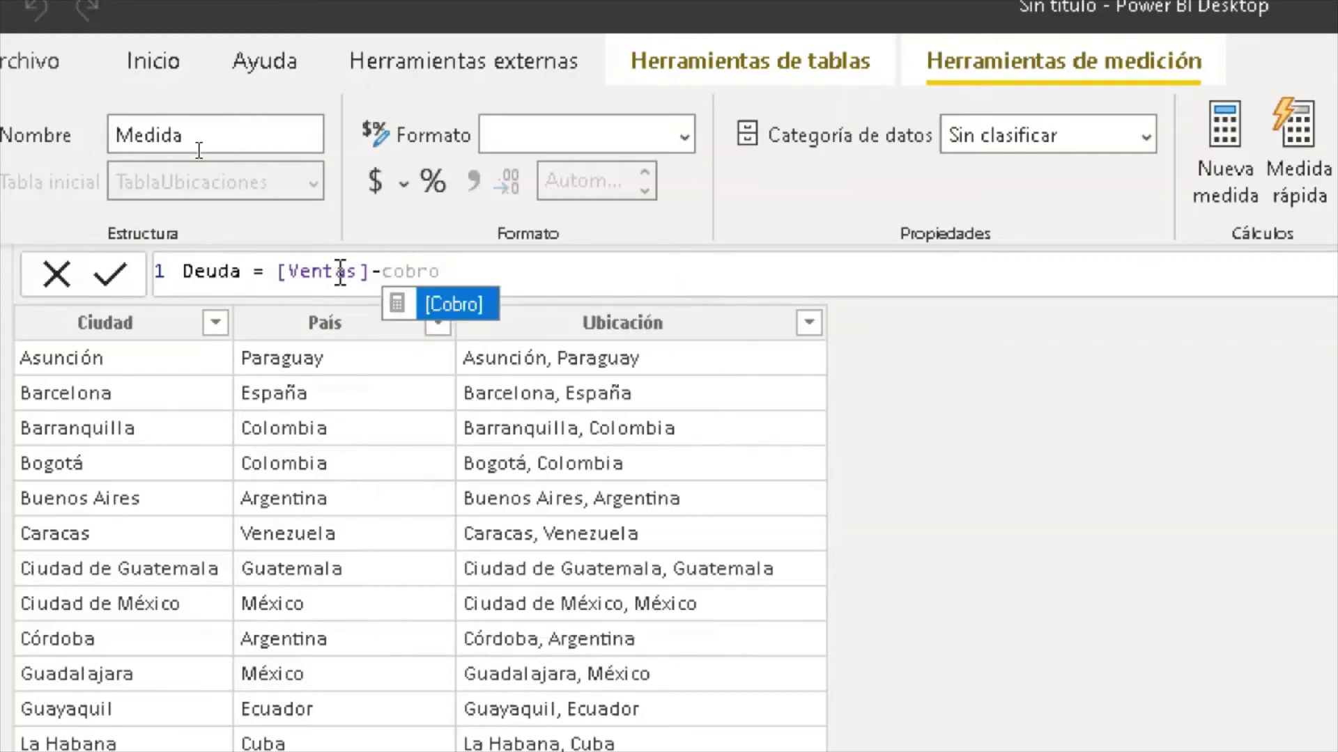
pyautogui.press('Tab')
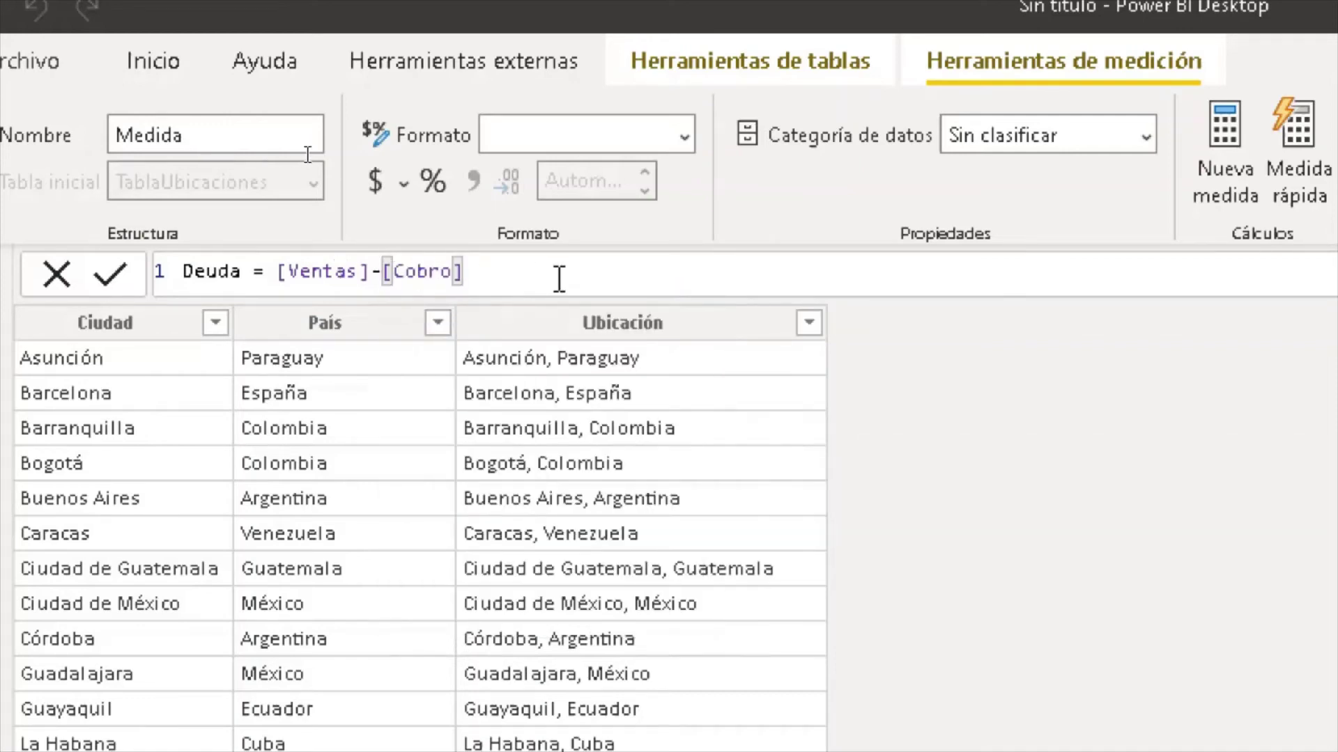
pyautogui.press('Return')
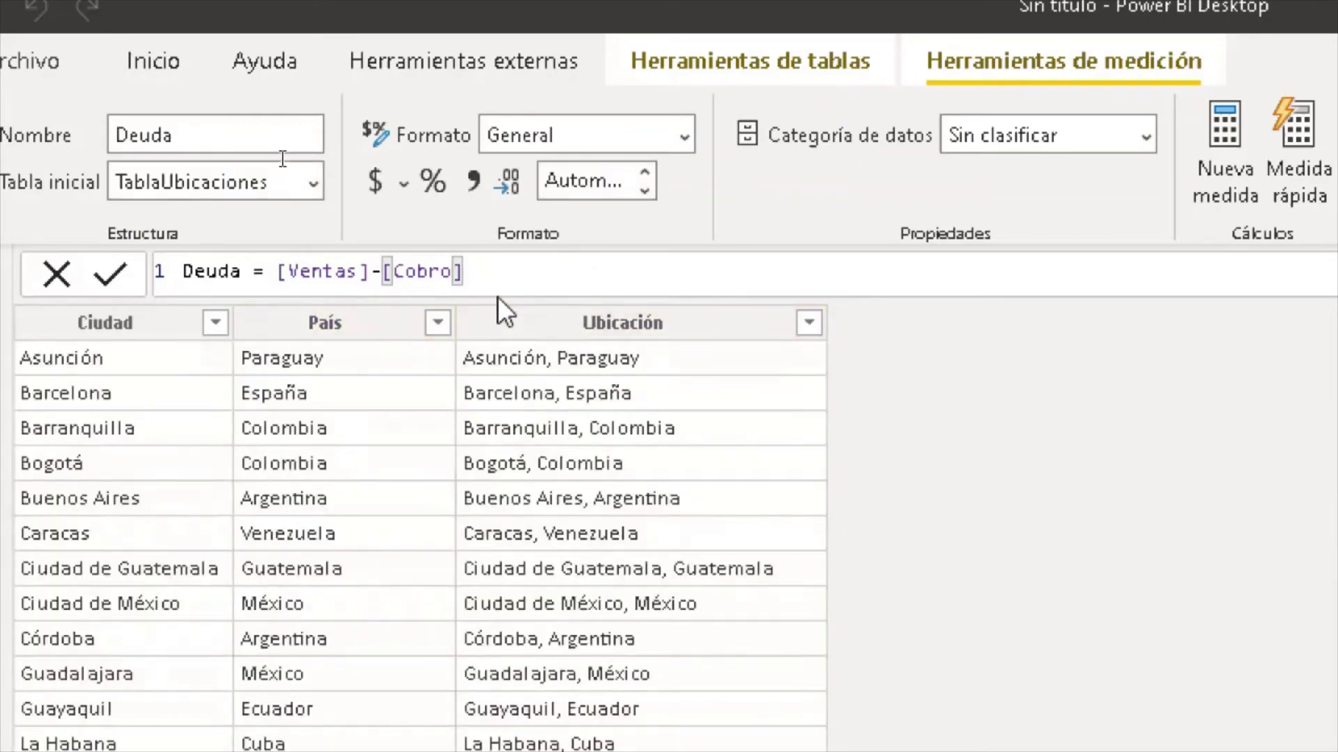
# Format the Deuda measure as Moneda with the $ Inglés (Estados Unidos) currency symbol
pyautogui.click(686, 137)
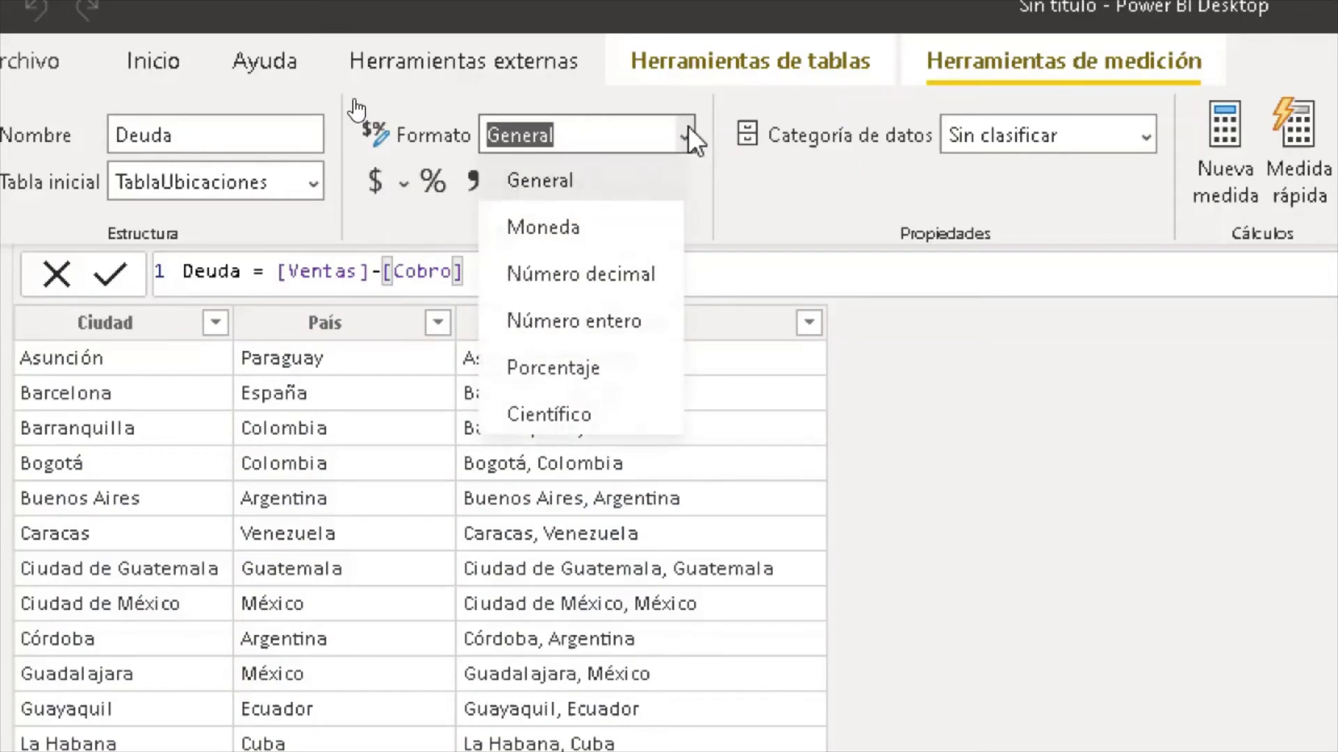
pyautogui.click(578, 233)
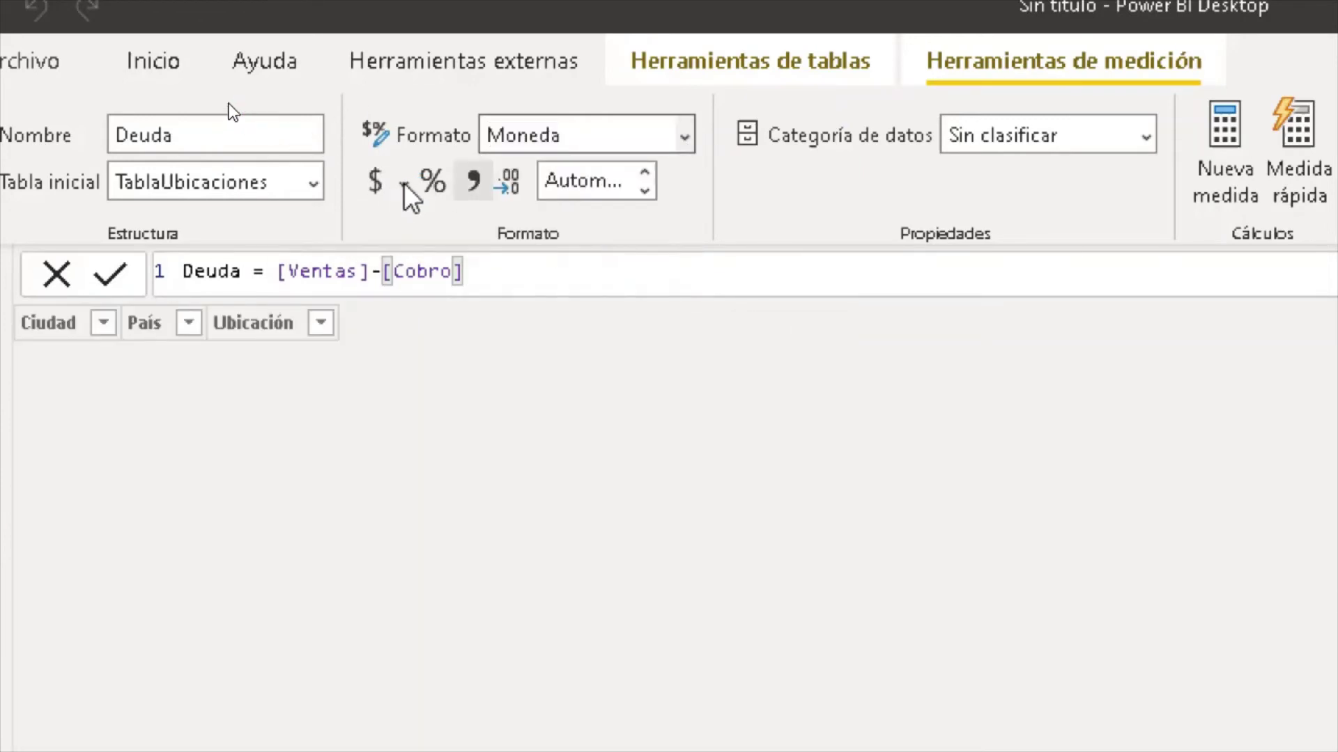
pyautogui.click(404, 183)
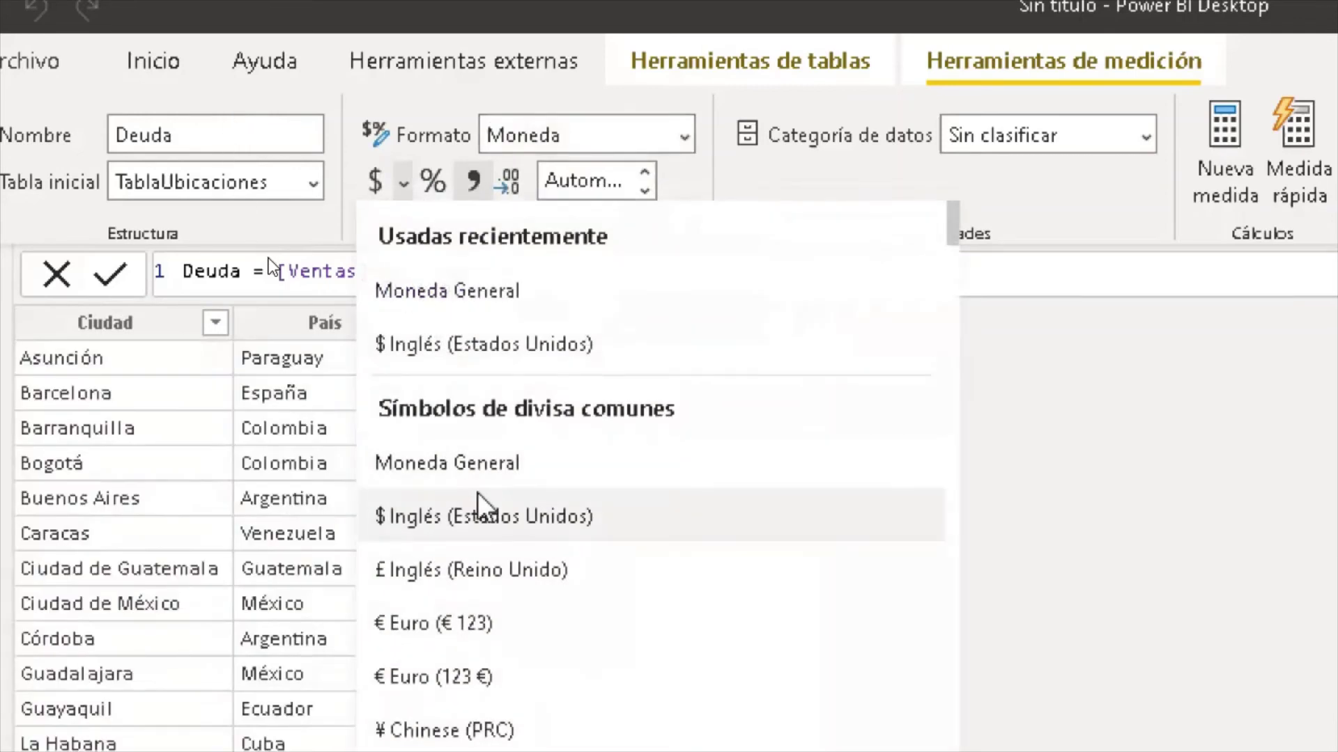
pyautogui.click(505, 515)
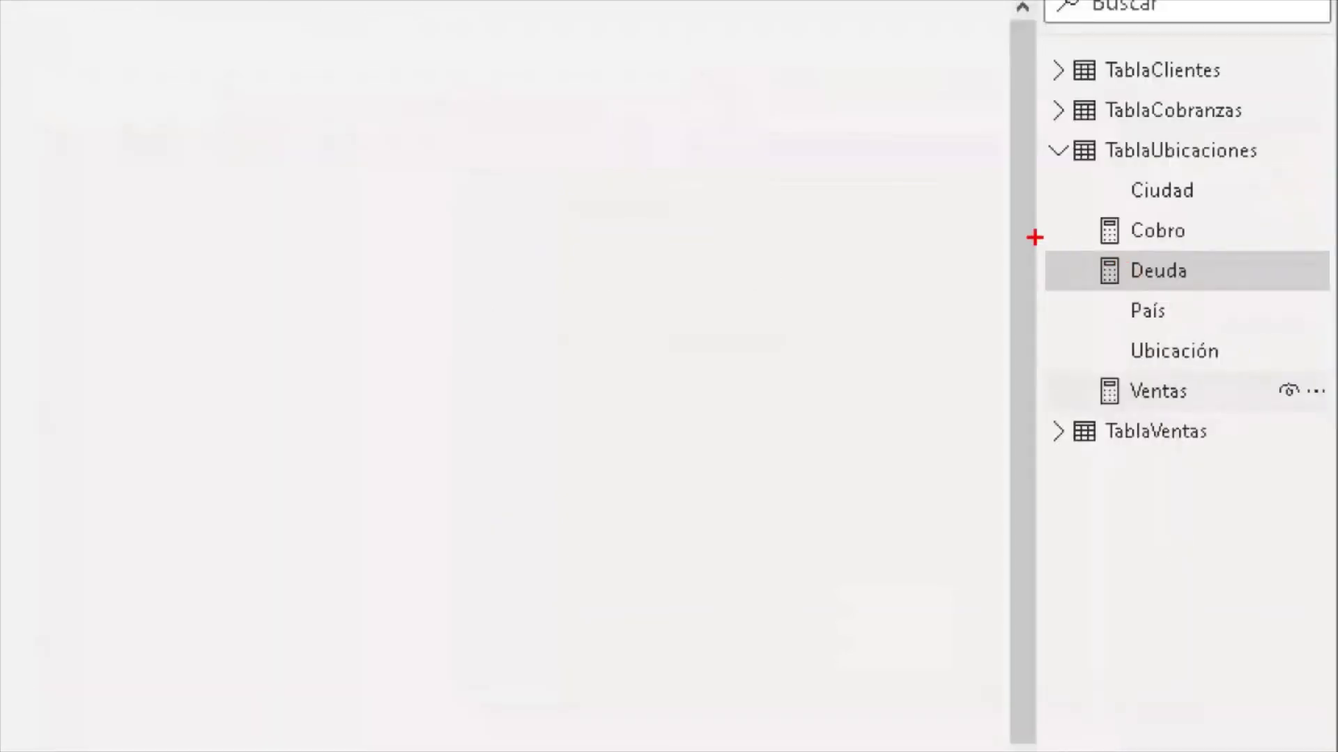
pyautogui.moveTo(1171, 299); pyautogui.dragTo(1198, 300)
pyautogui.moveTo(1002, 273); pyautogui.dragTo(1063, 273)
pyautogui.moveTo(987, 405); pyautogui.dragTo(1063, 404)
pyautogui.press('Escape')
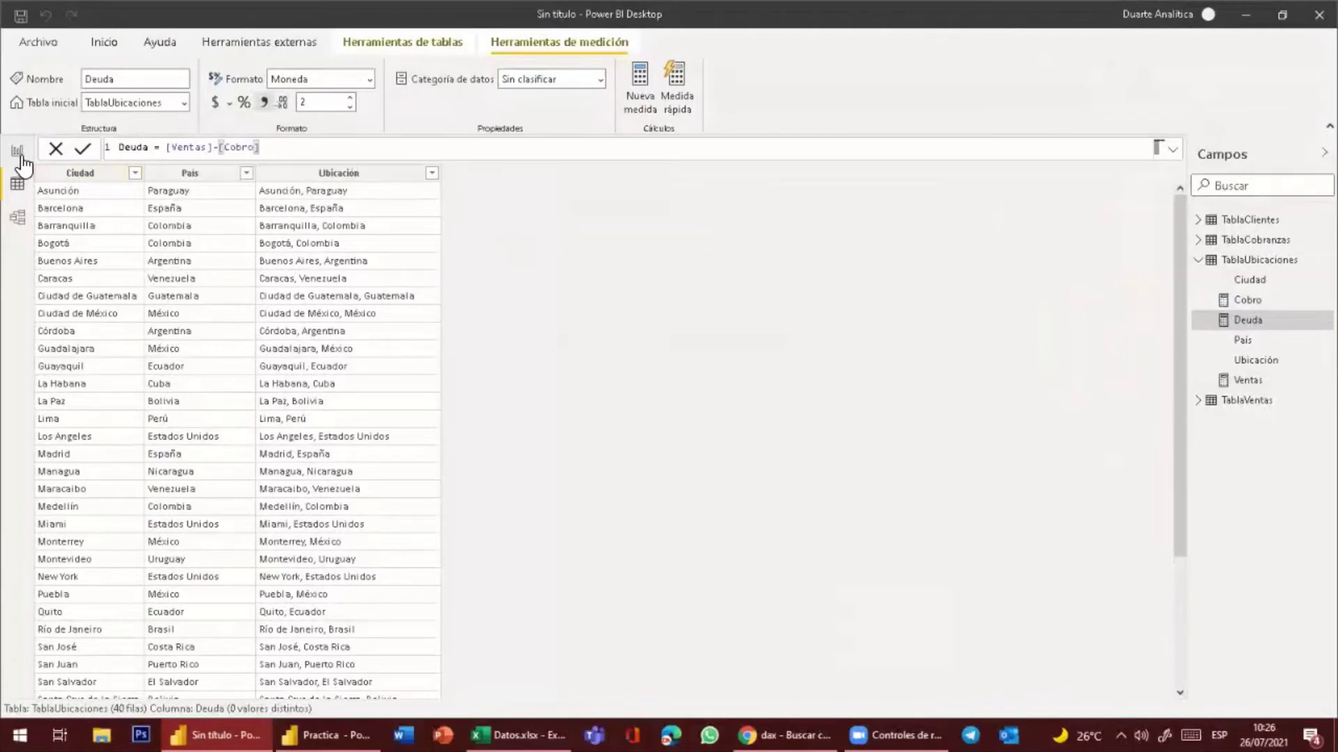
# Switch from the data view to the report view with the blank page Página 1
pyautogui.click(18, 152)
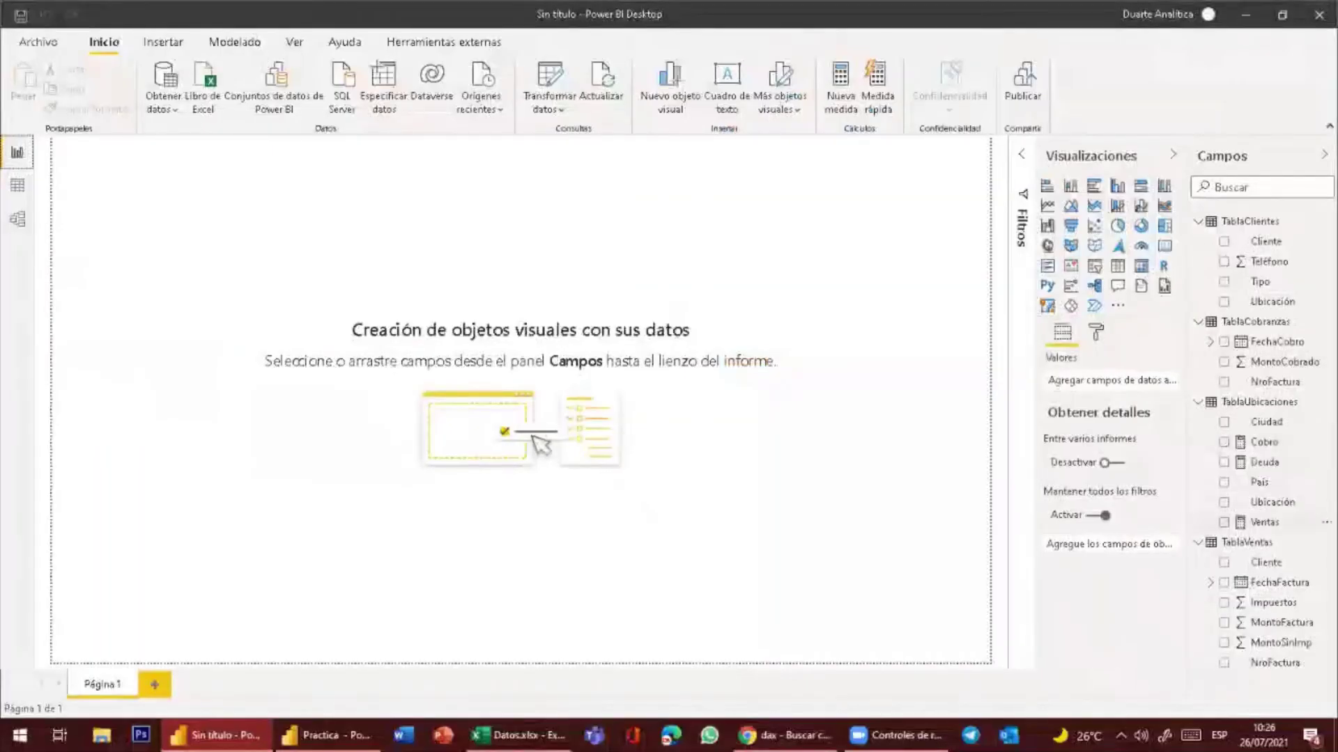
# Check the Ventas total in a trial column chart on the report page and delete that chart
pyautogui.click(1223, 522)
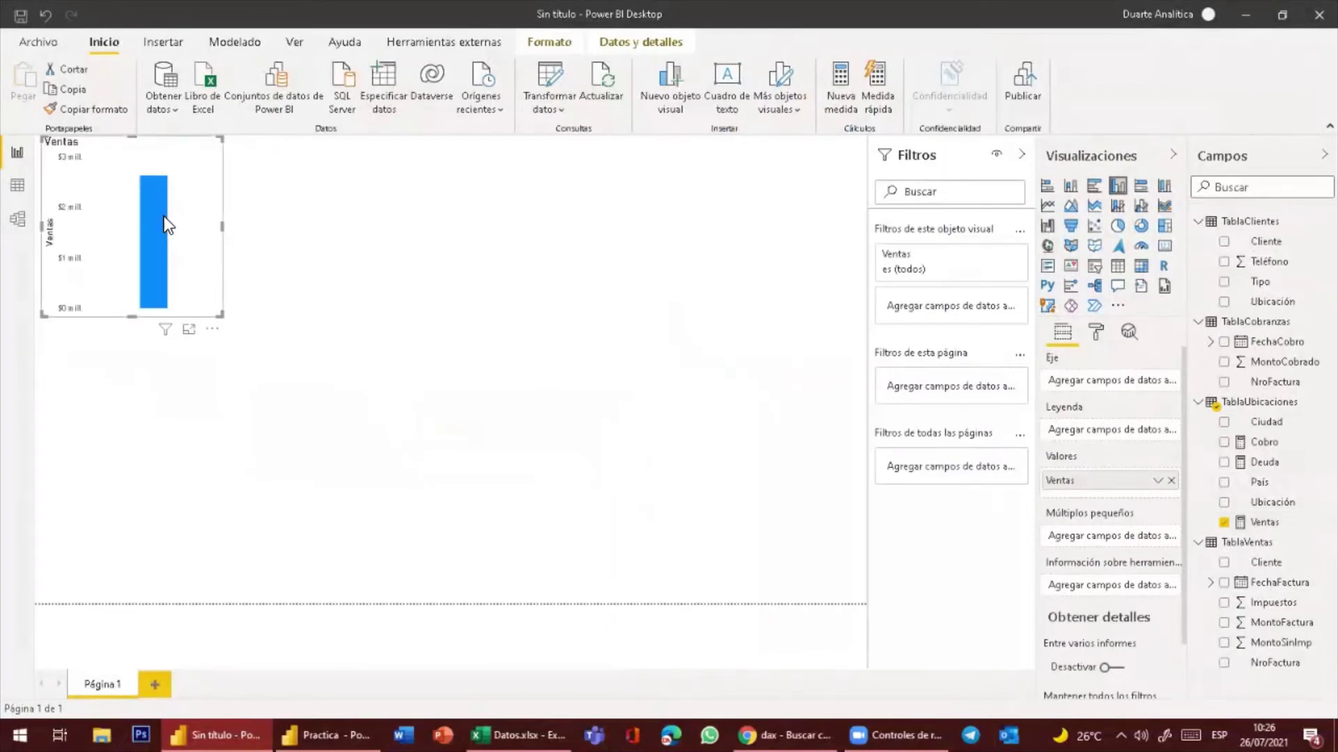
pyautogui.moveTo(165, 220)
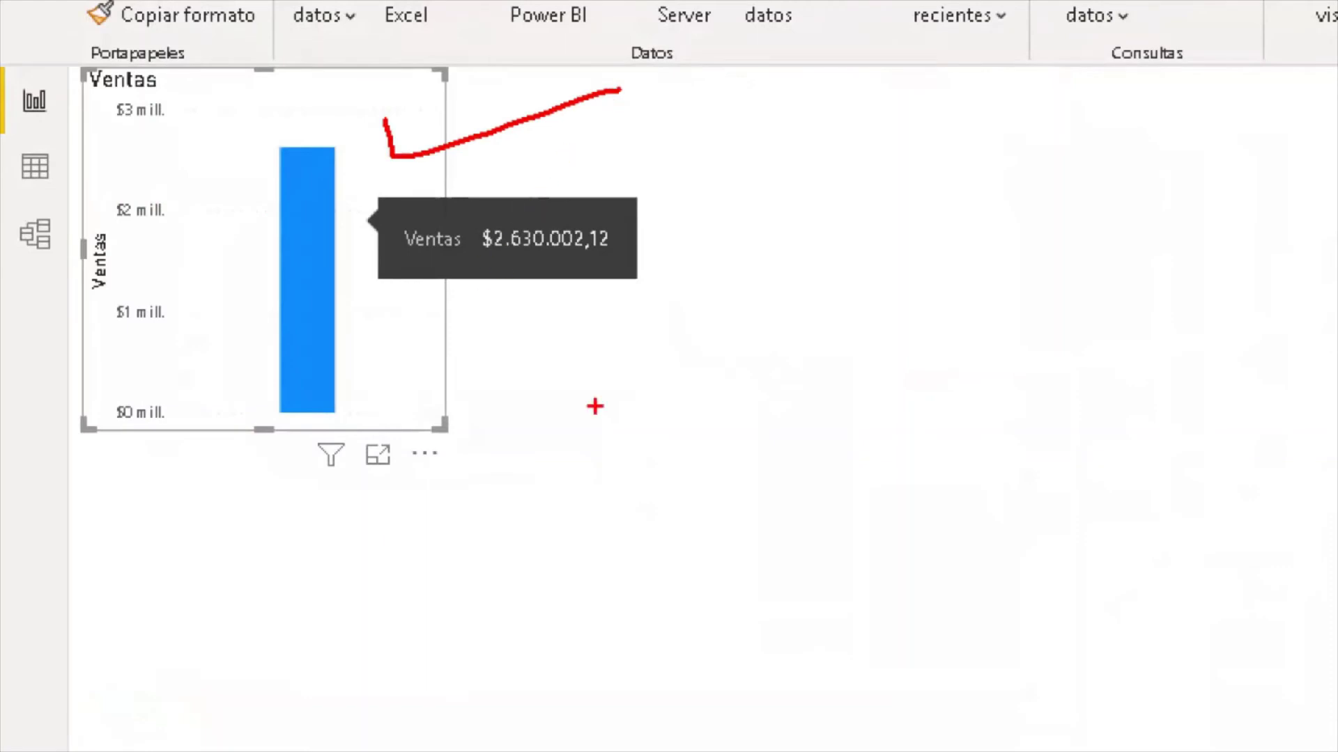
pyautogui.press('Escape')
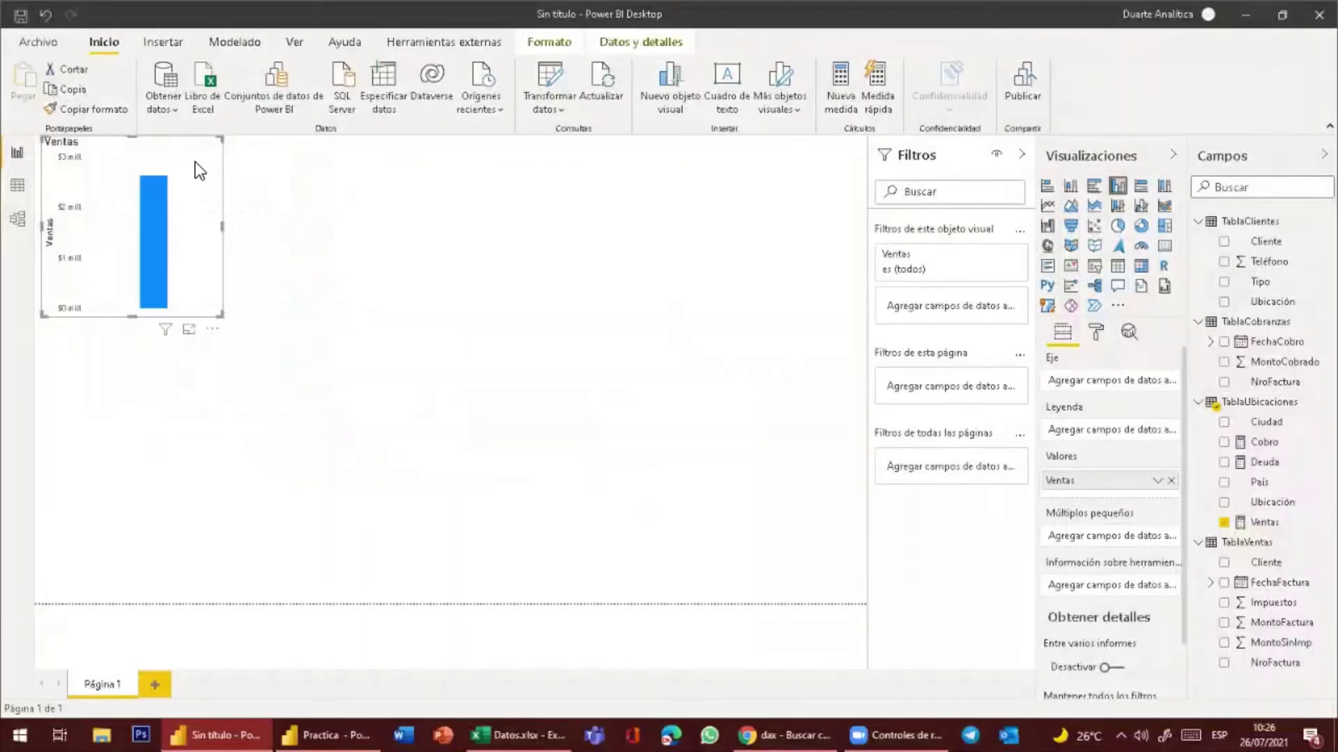
pyautogui.press('Delete')
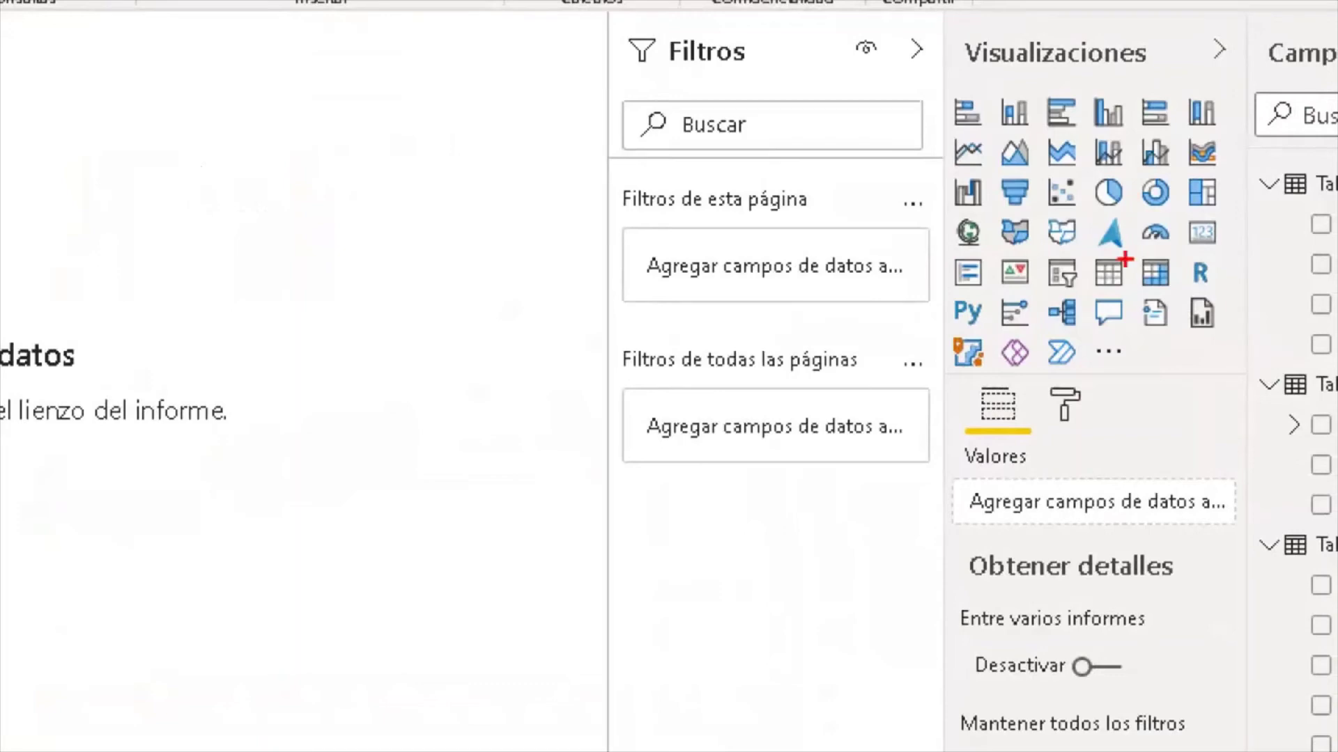
# Add an empty Tabla visual to the report page, move it down and enlarge it to the page's lower edge
pyautogui.moveTo(1085, 293)
pyautogui.mouseDown()
pyautogui.moveTo(1132, 292)
pyautogui.moveTo(1128, 234)
pyautogui.moveTo(1077, 239)
pyautogui.moveTo(1079, 307)
pyautogui.mouseUp()
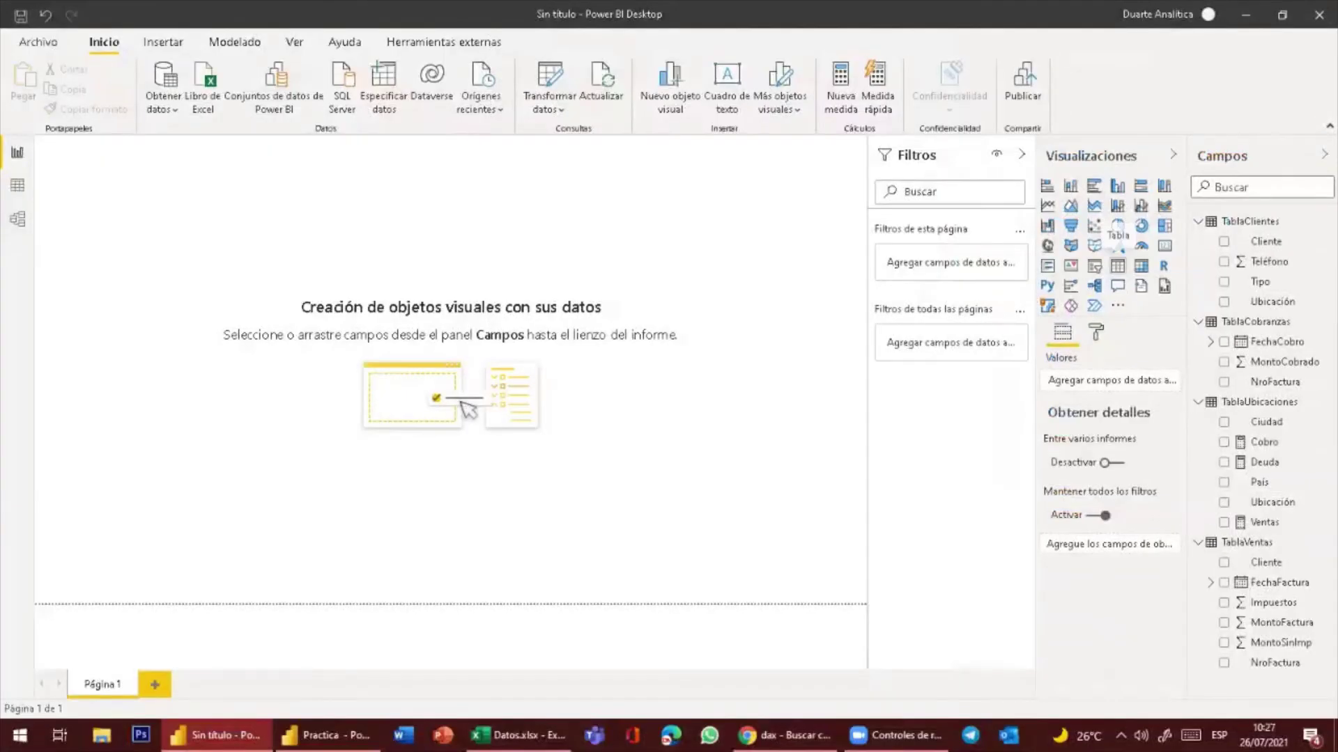
pyautogui.click(1117, 265)
pyautogui.moveTo(148, 215); pyautogui.dragTo(145, 266)
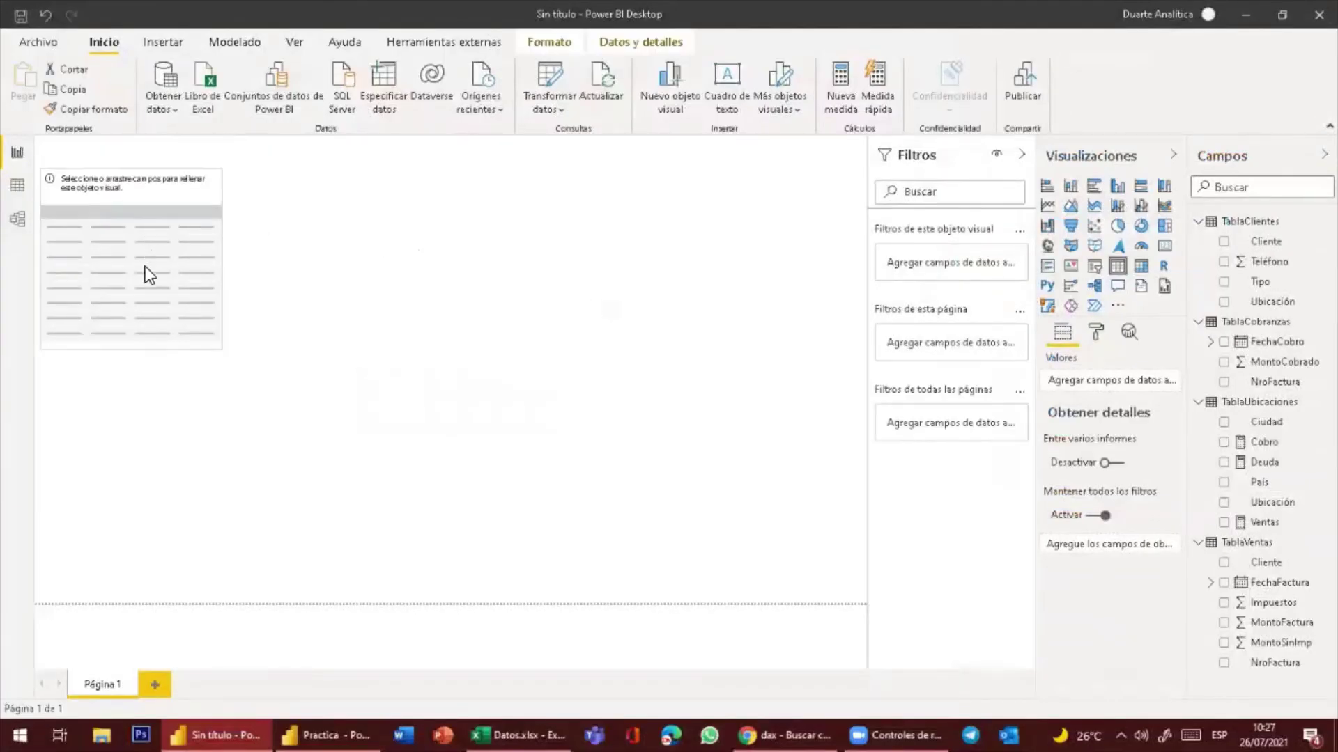
pyautogui.moveTo(216, 395); pyautogui.dragTo(350, 583)
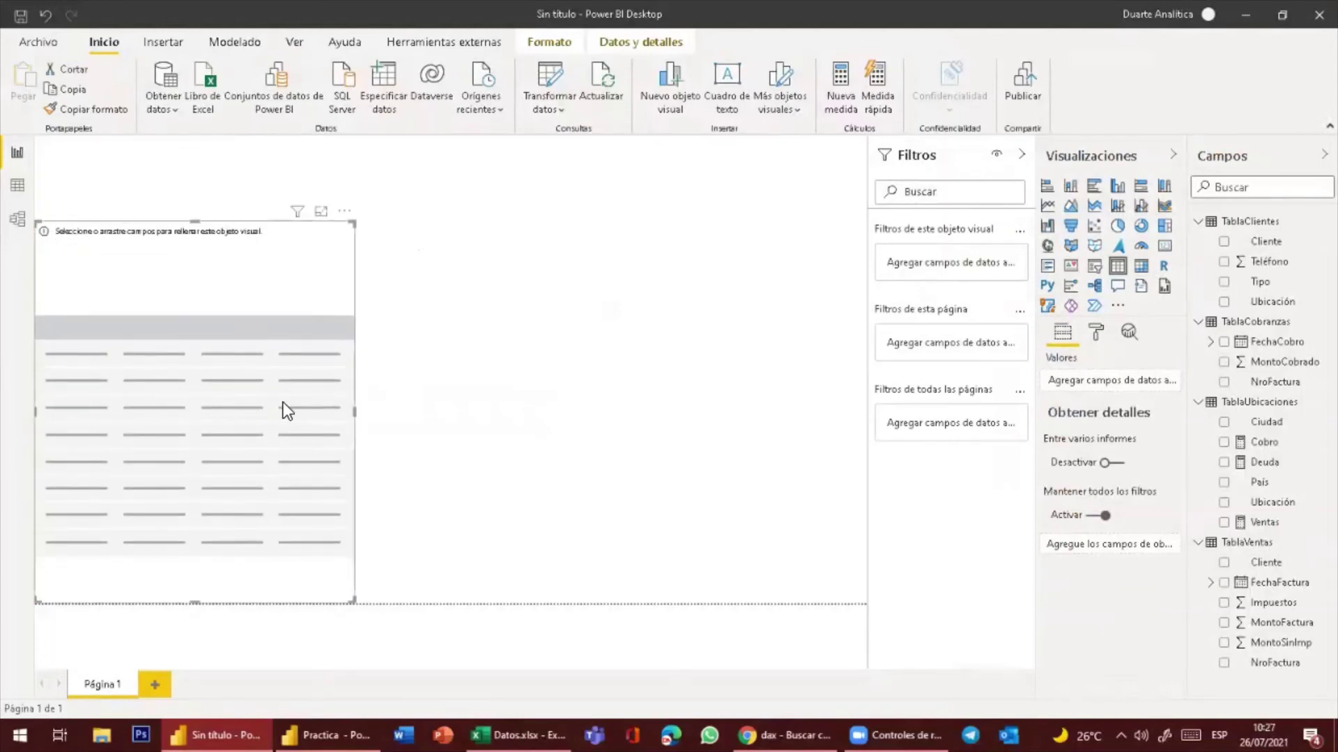
pyautogui.click(611, 319)
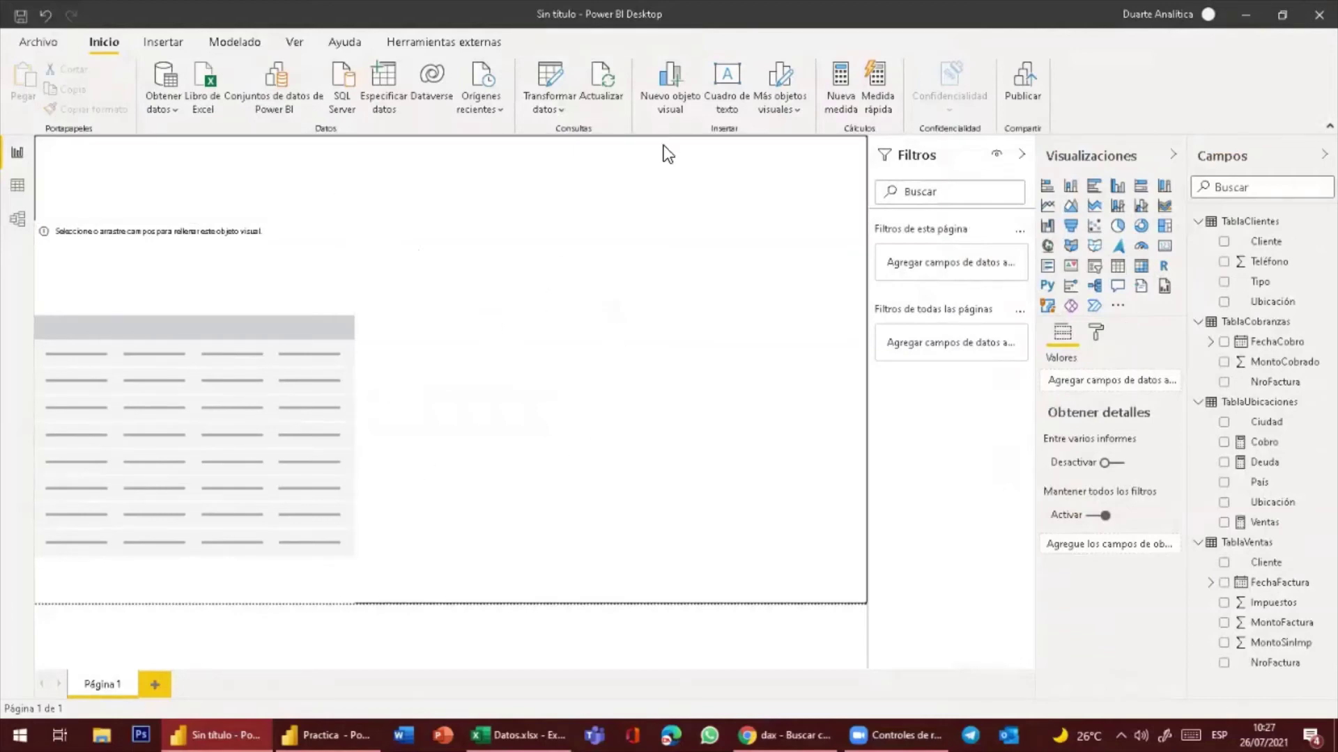
# Fill the table visual with Cliente from TablaClientes and the measures Ventas, Cobro and Deuda, and widen it slightly
pyautogui.click(232, 335)
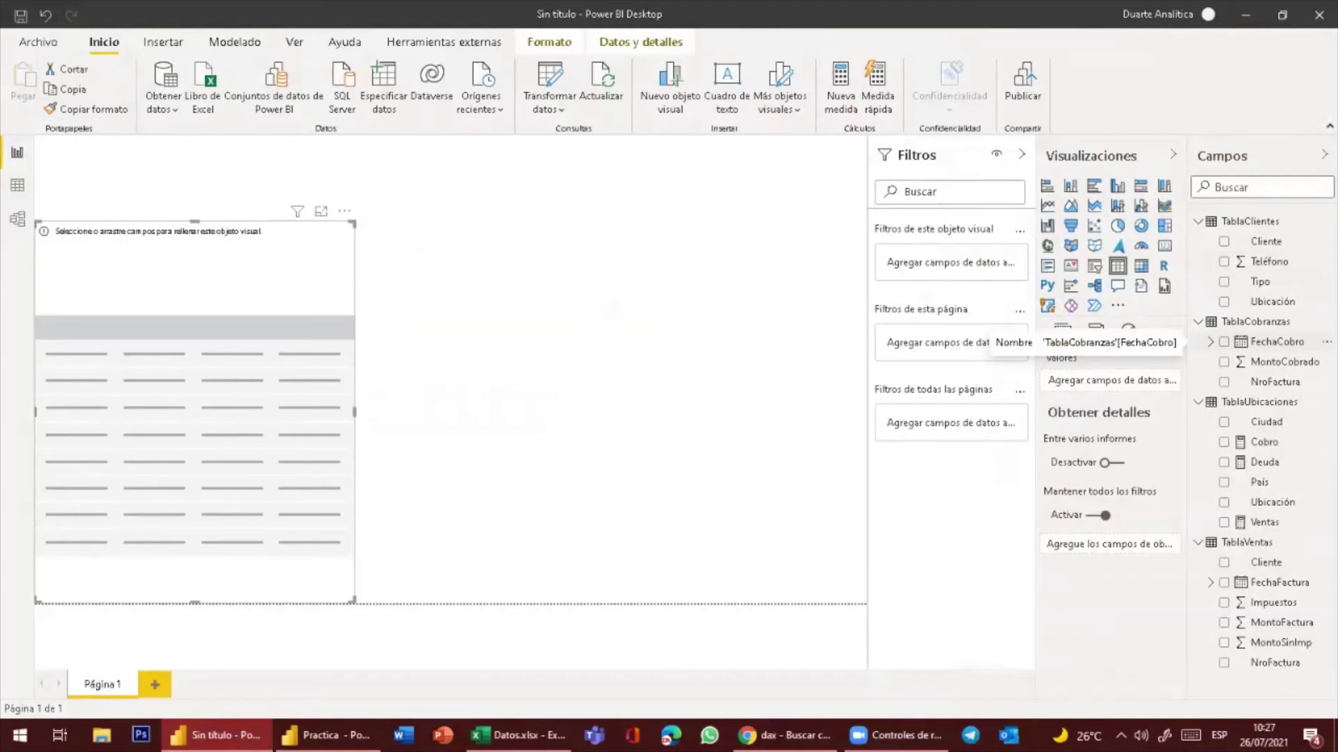
pyautogui.click(1224, 241)
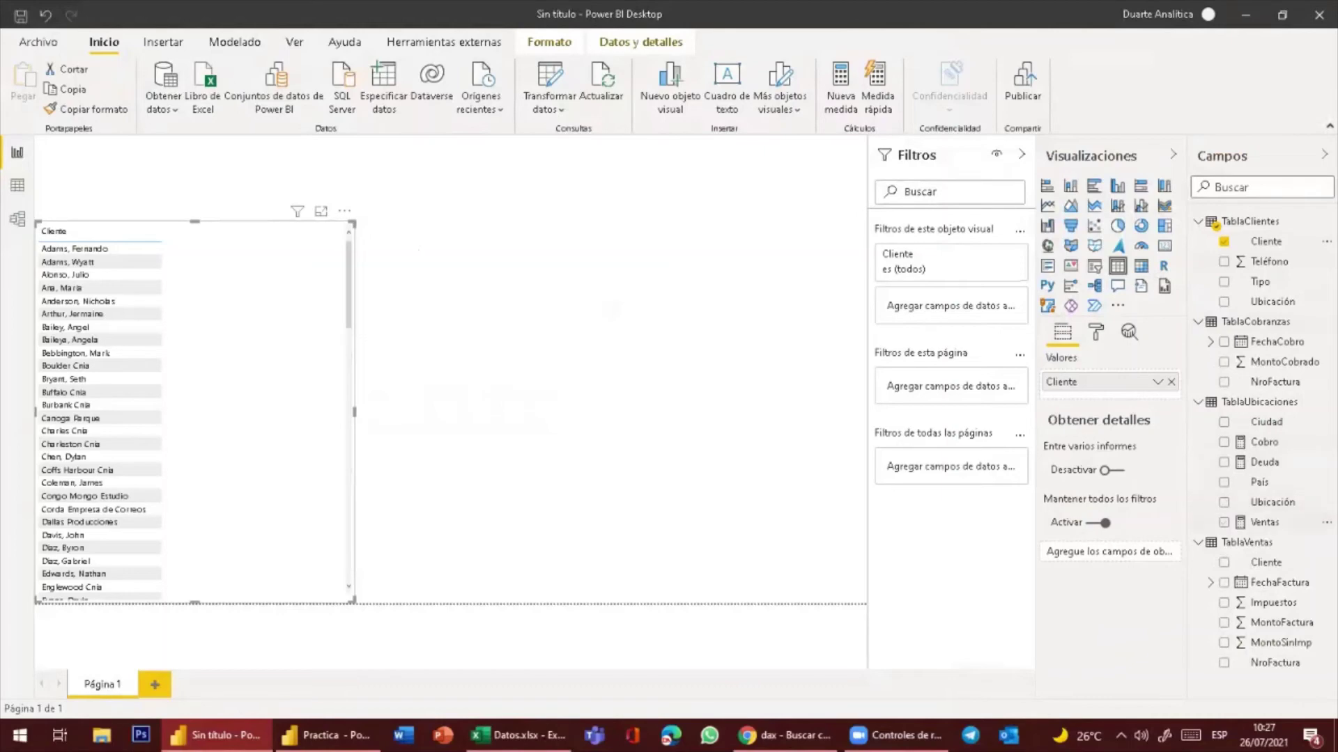
pyautogui.click(1224, 522)
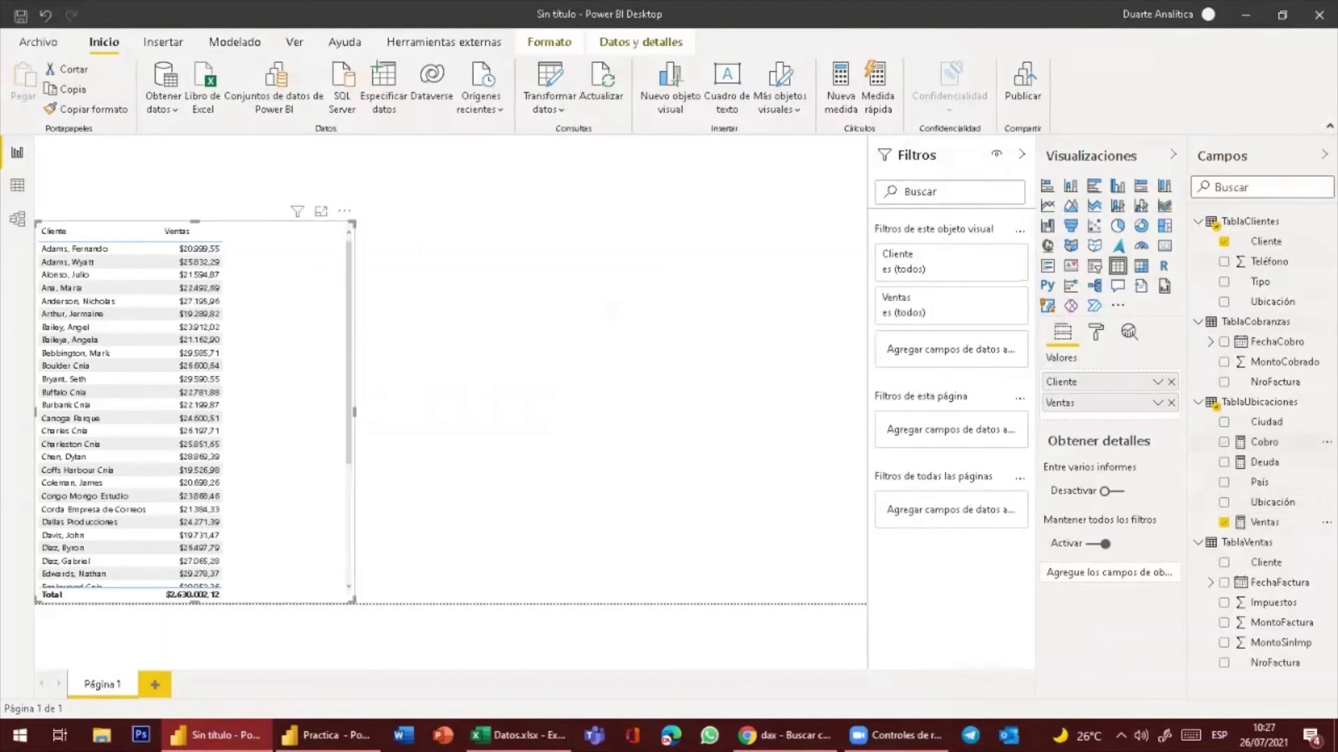
pyautogui.click(1224, 442)
pyautogui.click(1224, 462)
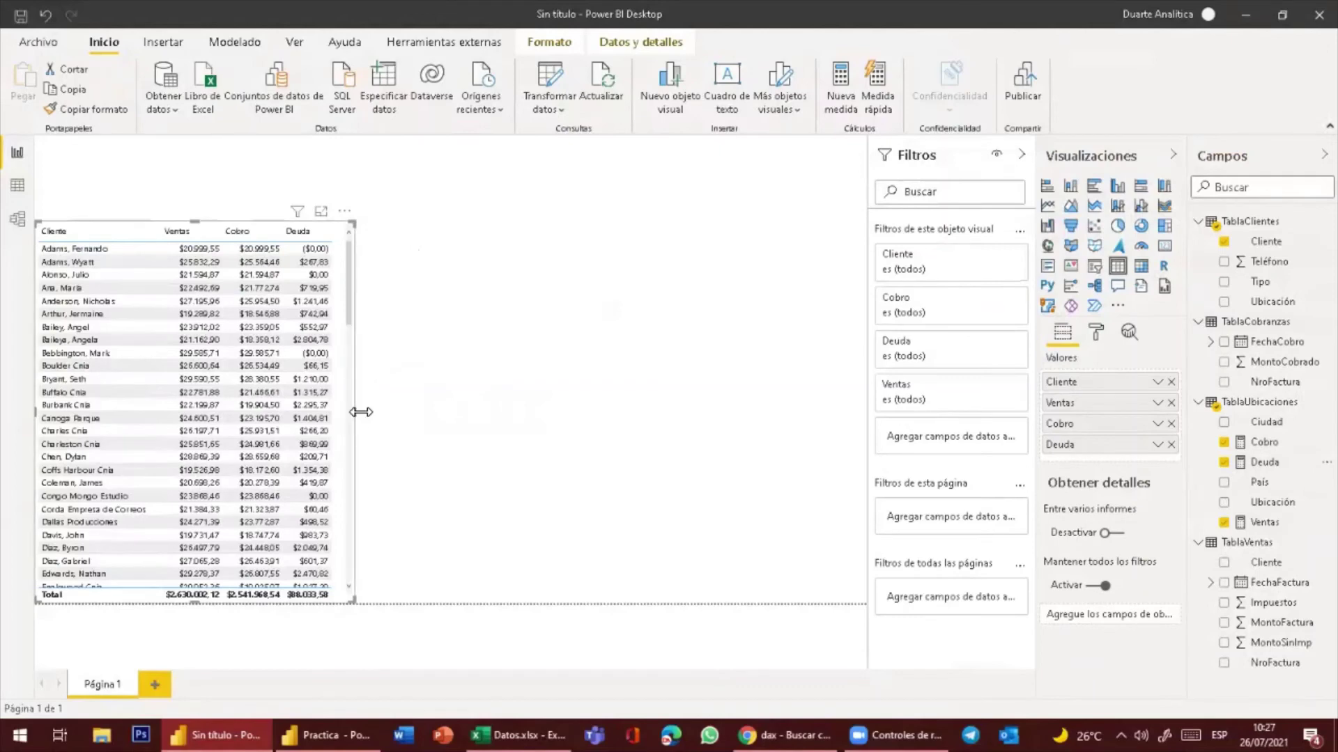
pyautogui.moveTo(359, 411); pyautogui.dragTo(379, 411)
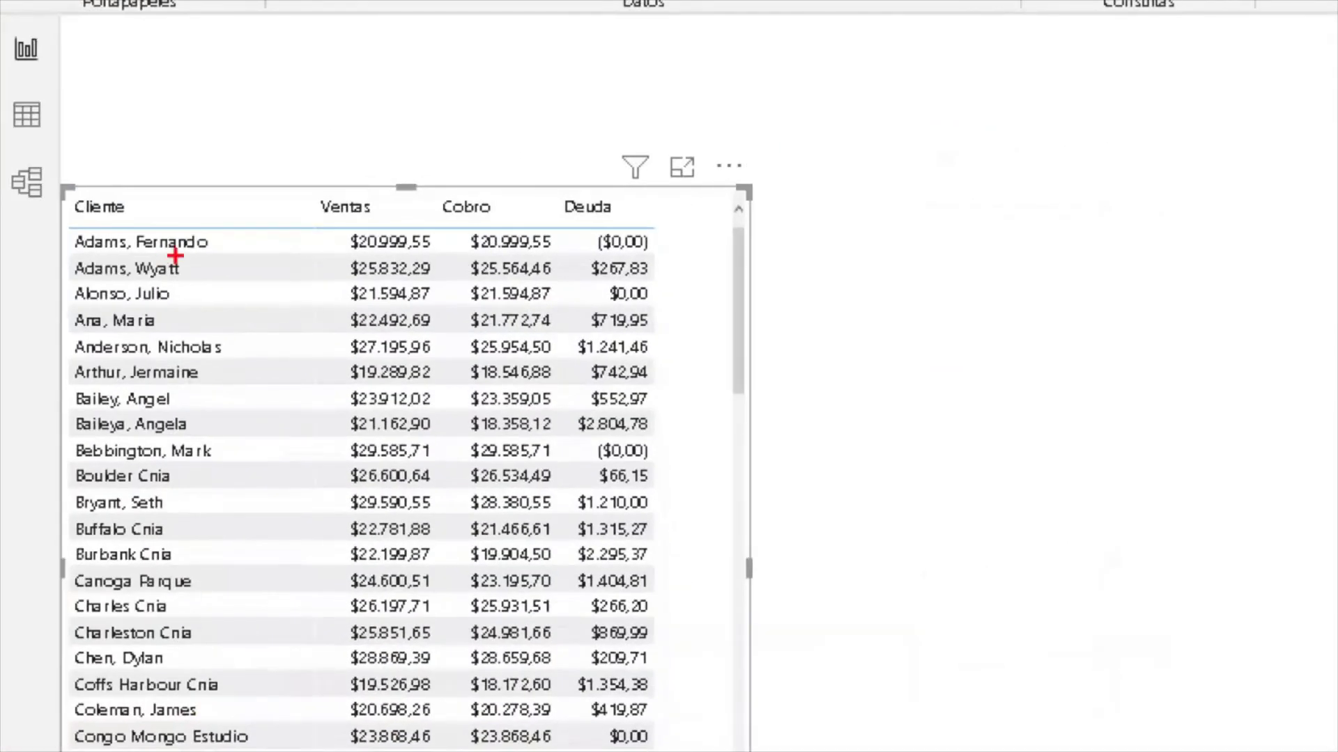
pyautogui.moveTo(220, 246); pyautogui.dragTo(255, 185)
pyautogui.moveTo(337, 236); pyautogui.dragTo(375, 211)
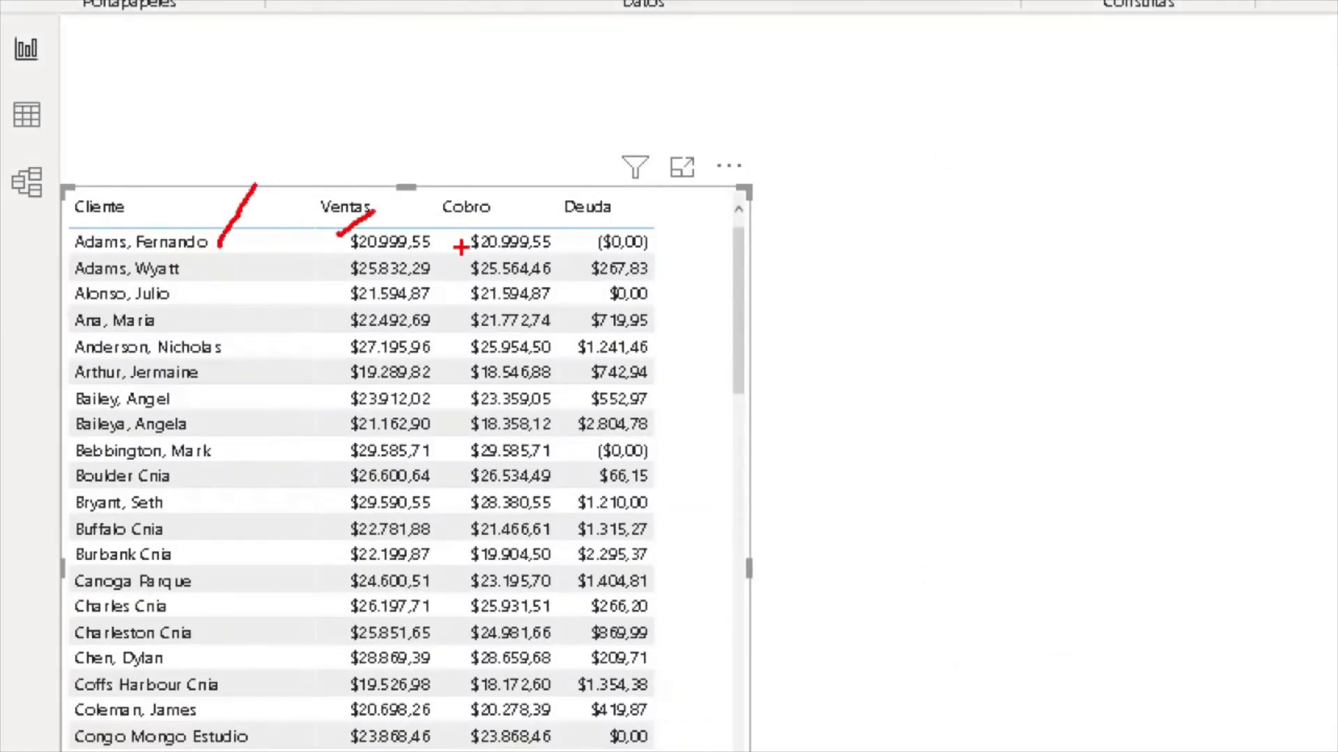
pyautogui.moveTo(461, 248); pyautogui.dragTo(508, 225)
pyautogui.moveTo(634, 261); pyautogui.dragTo(688, 223)
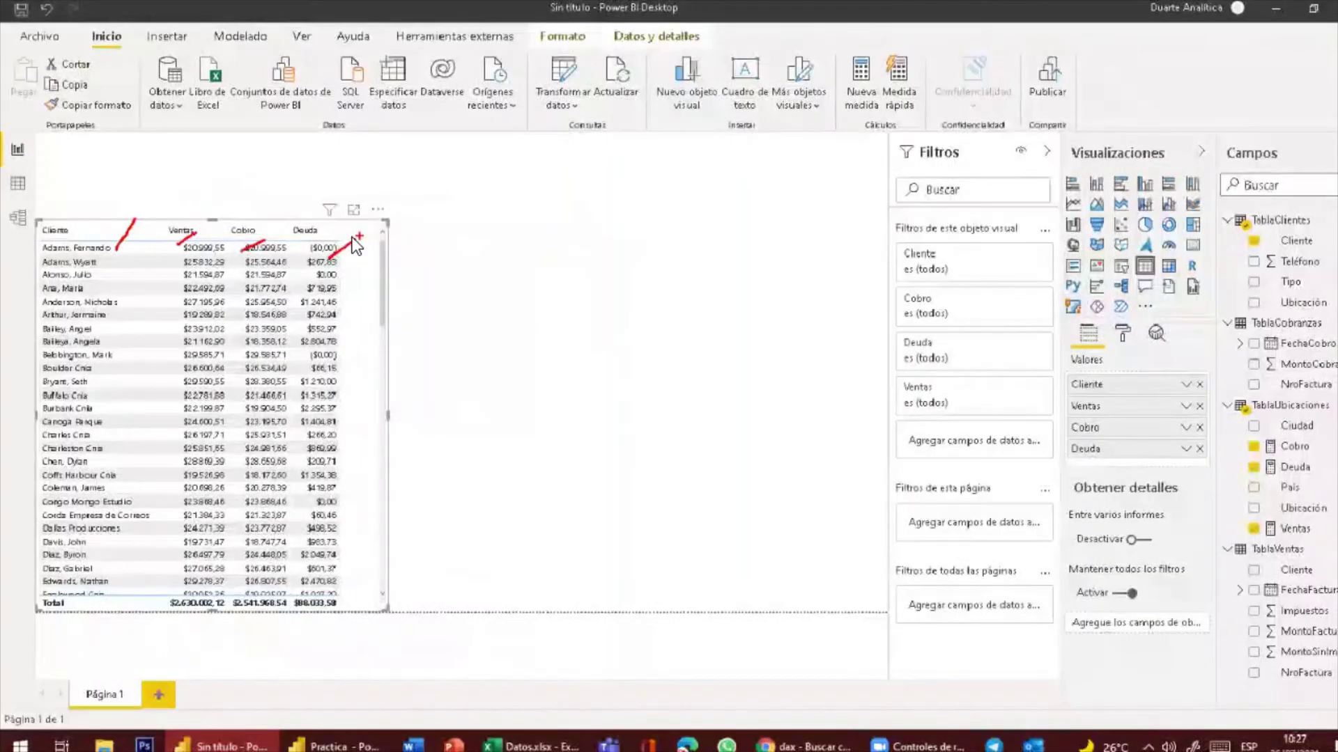
pyautogui.press('Escape')
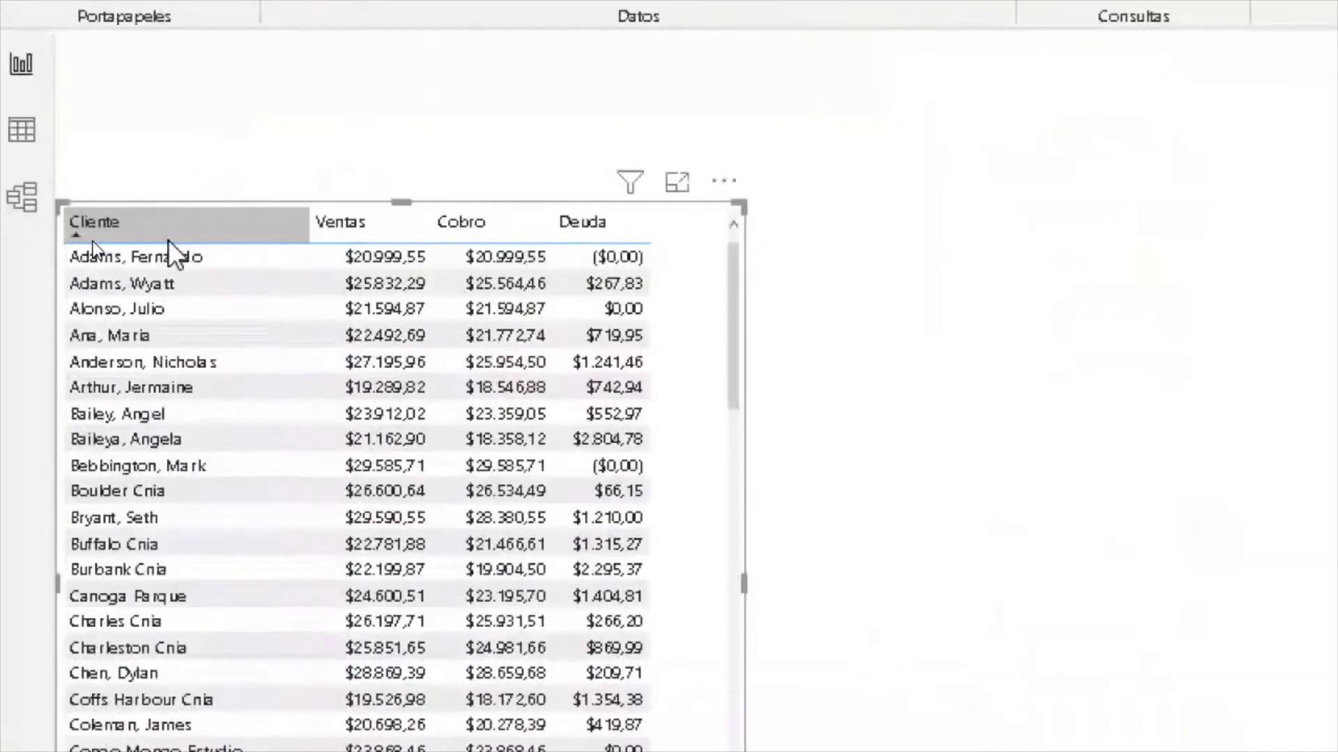
# Sort the table visual by Ventas in descending order
pyautogui.click(386, 230)
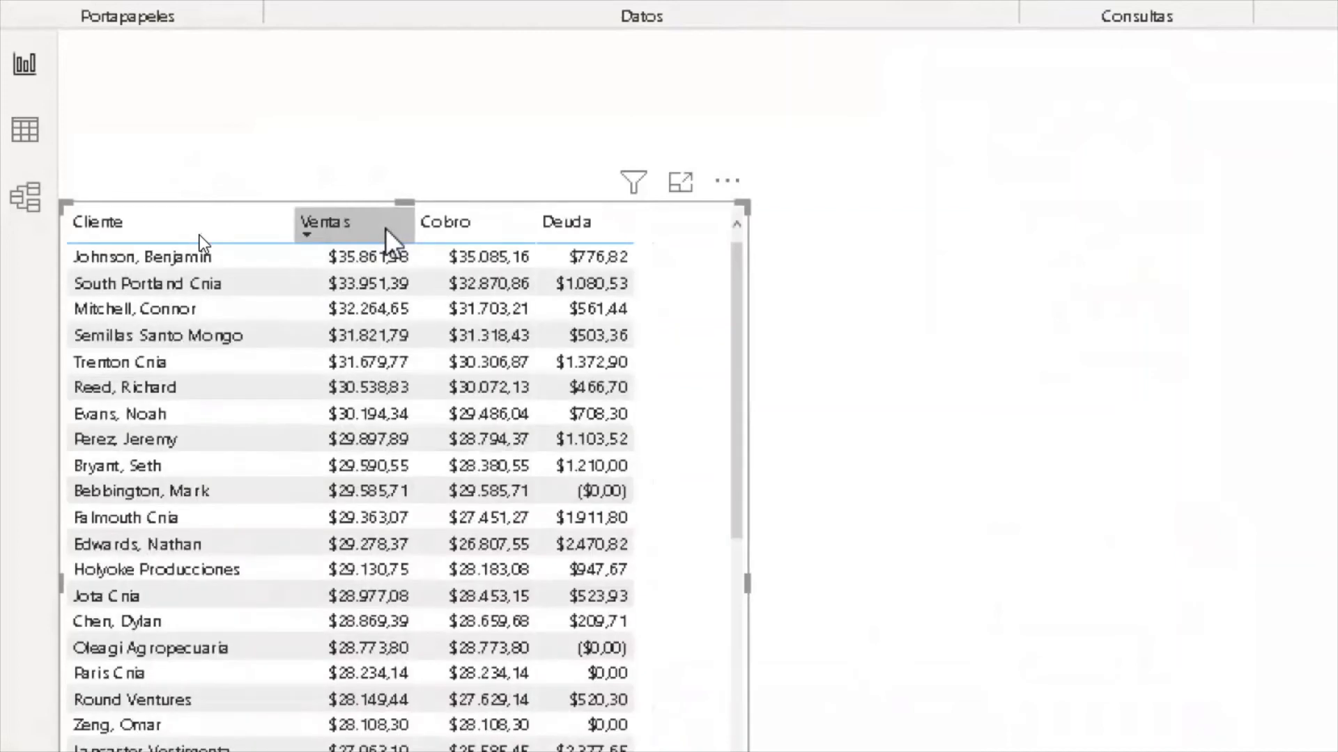
# Try sorting the table visual by Ventas and Cobro, and leave it sorted by Deuda in descending order
pyautogui.click(387, 233)
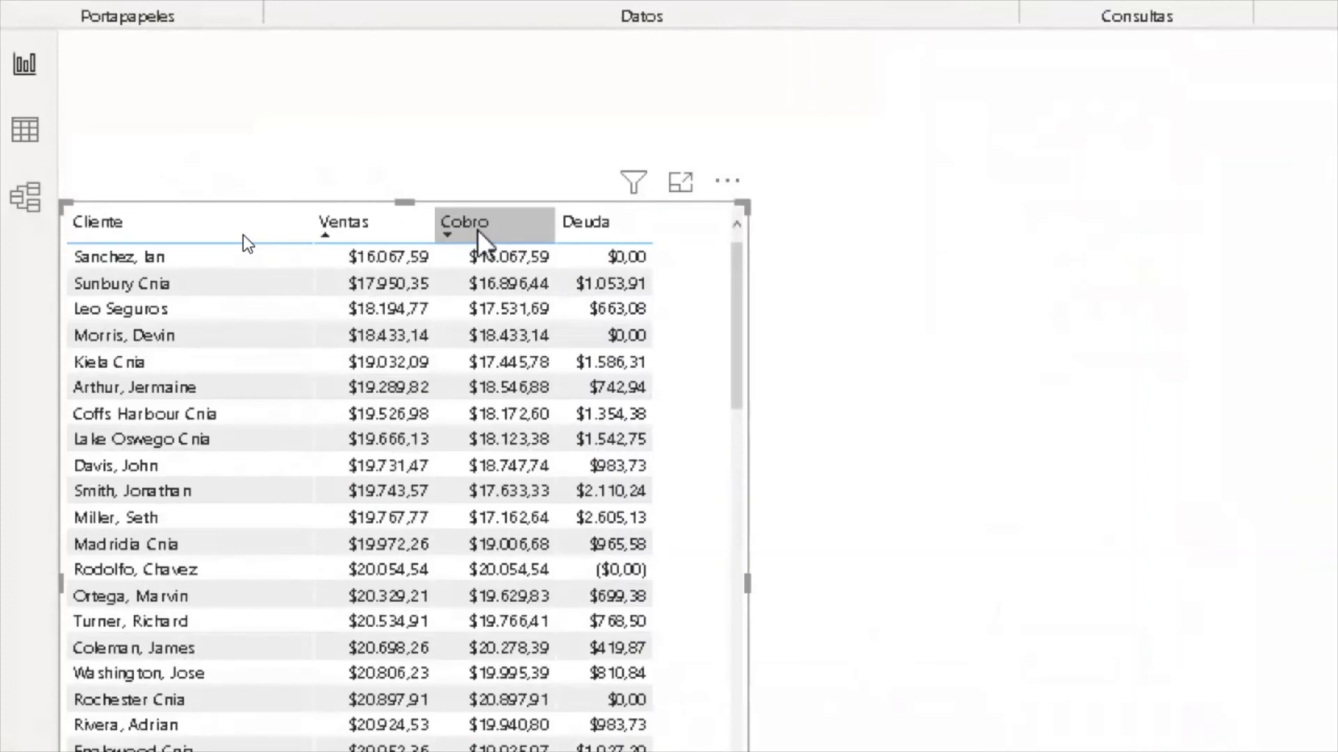
pyautogui.click(478, 234)
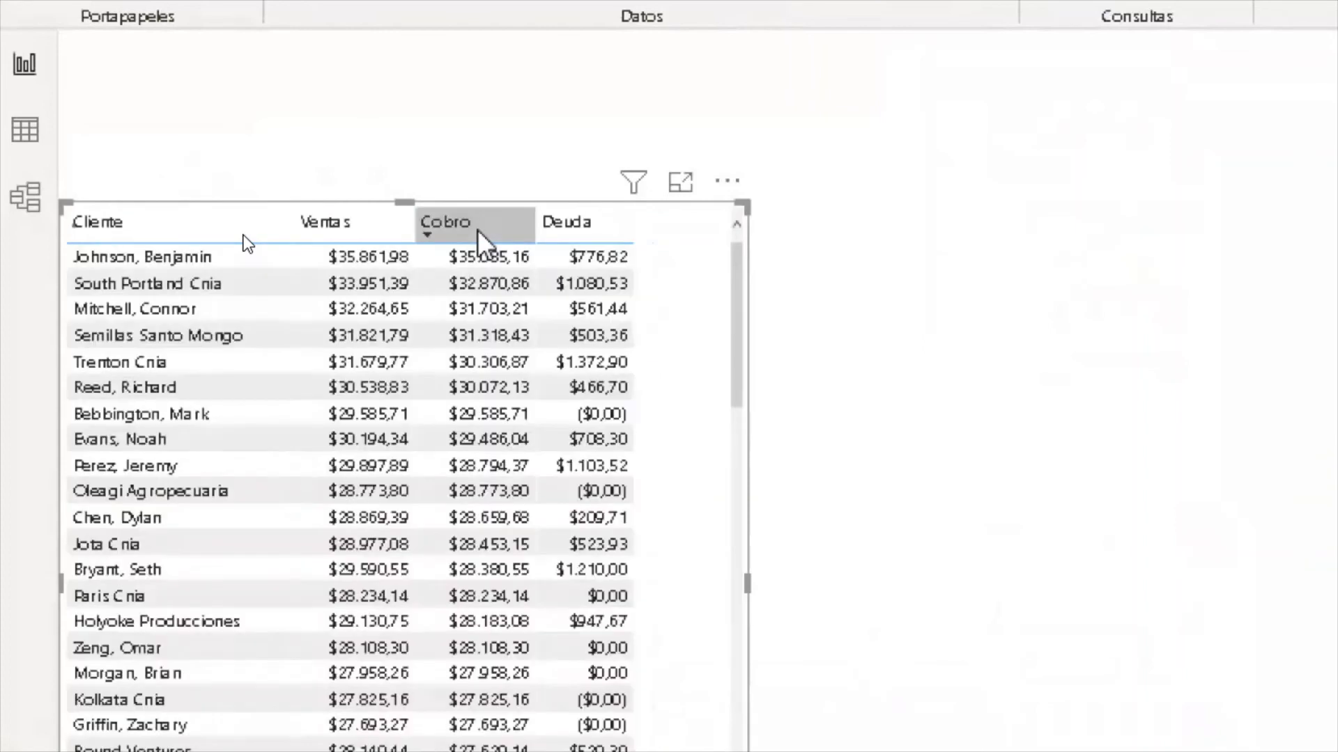
pyautogui.click(479, 233)
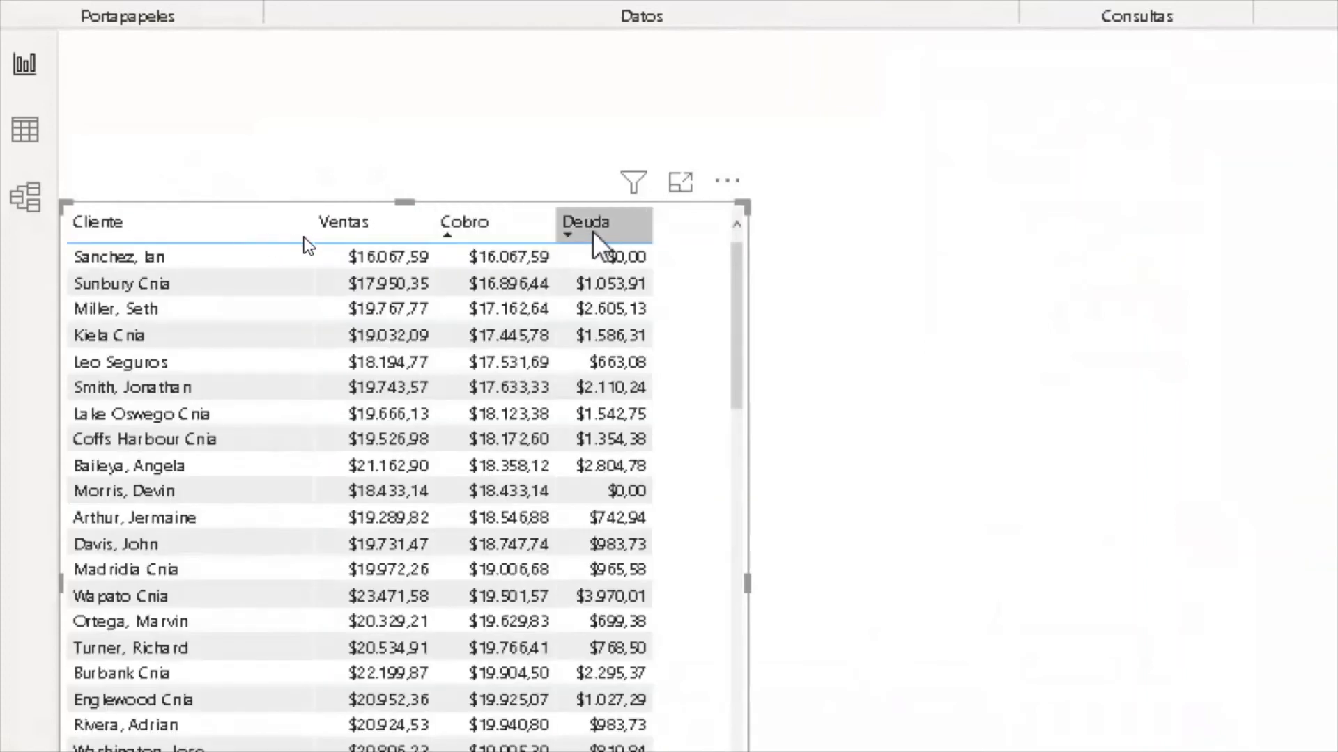
pyautogui.click(605, 232)
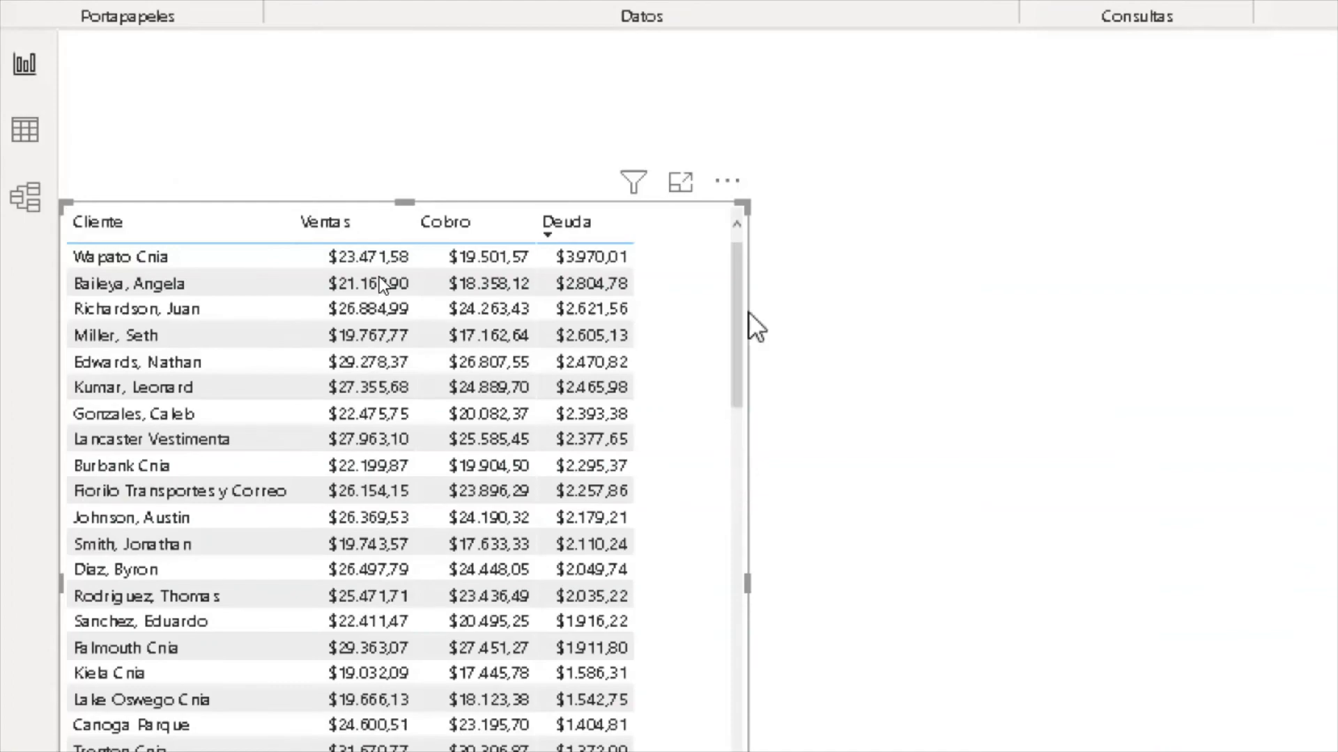
# Narrow the table visual to fit its columns and lower its upper edge to free space above it
pyautogui.moveTo(738, 305)
pyautogui.mouseDown()
pyautogui.moveTo(737, 504)
pyautogui.moveTo(749, 286)
pyautogui.mouseUp()
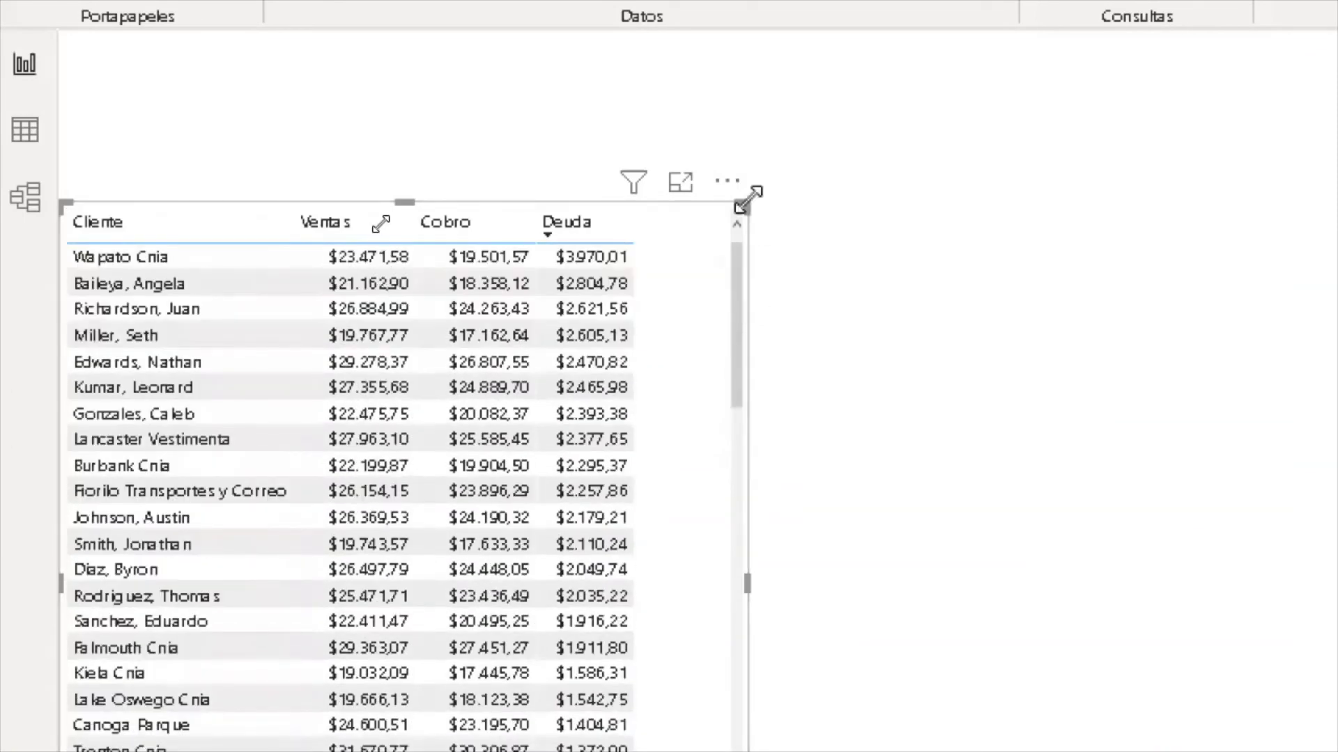
pyautogui.moveTo(750, 198); pyautogui.dragTo(673, 222)
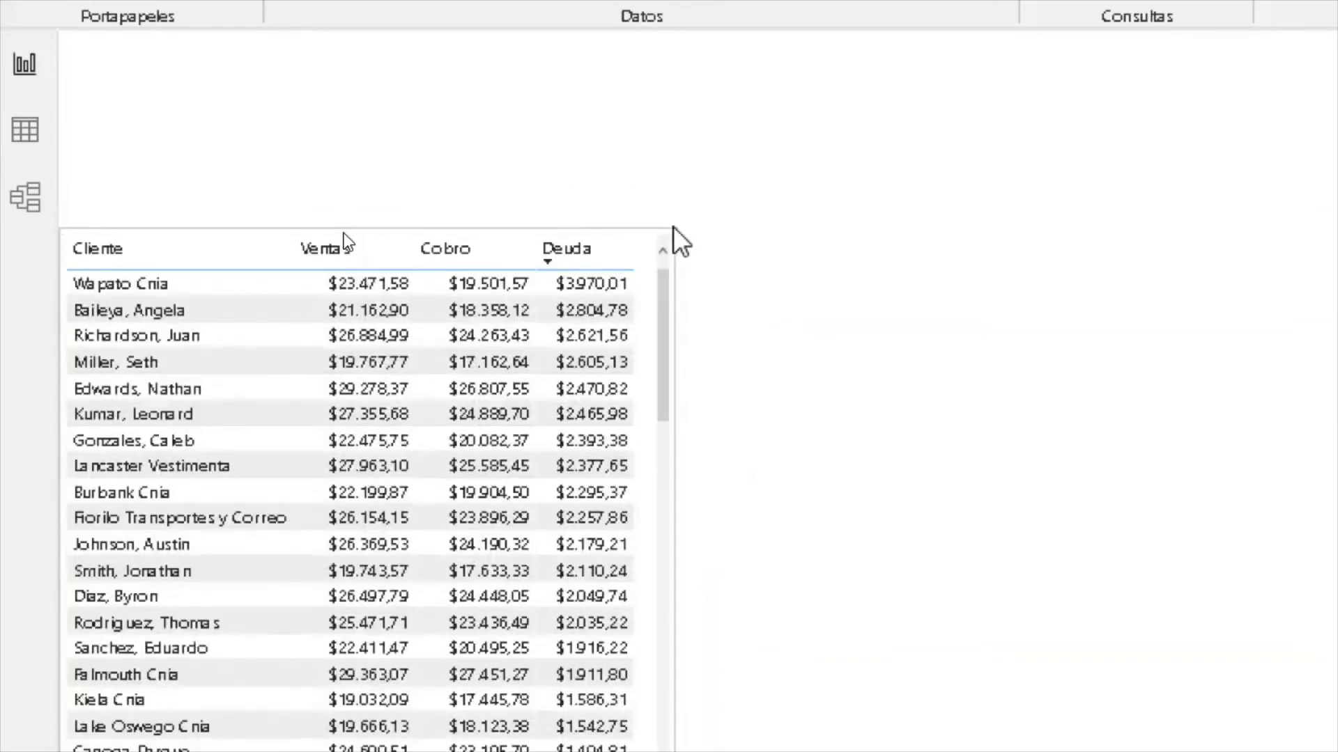
pyautogui.moveTo(341, 231); pyautogui.dragTo(341, 254)
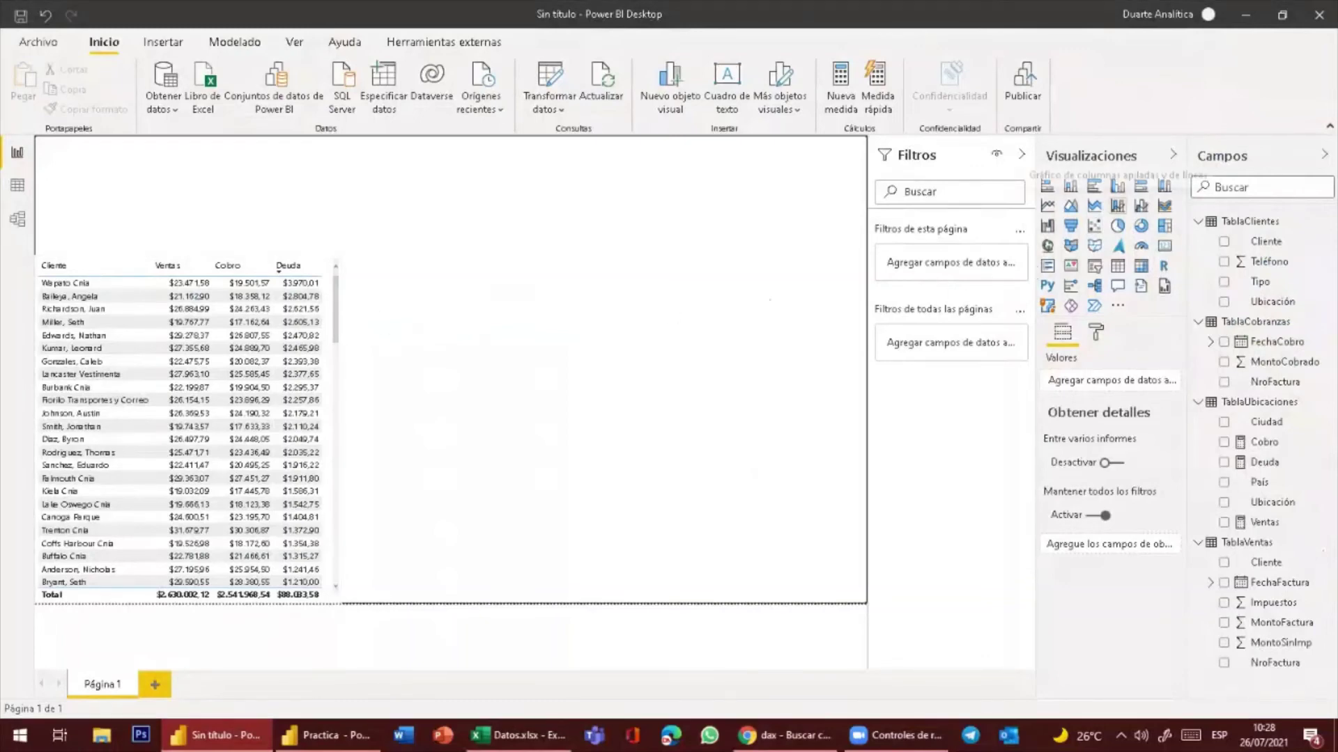
# Add a clustered bar chart of Deuda by Tipo from TablaClientes, shrunk to fit above the table
pyautogui.click(1094, 186)
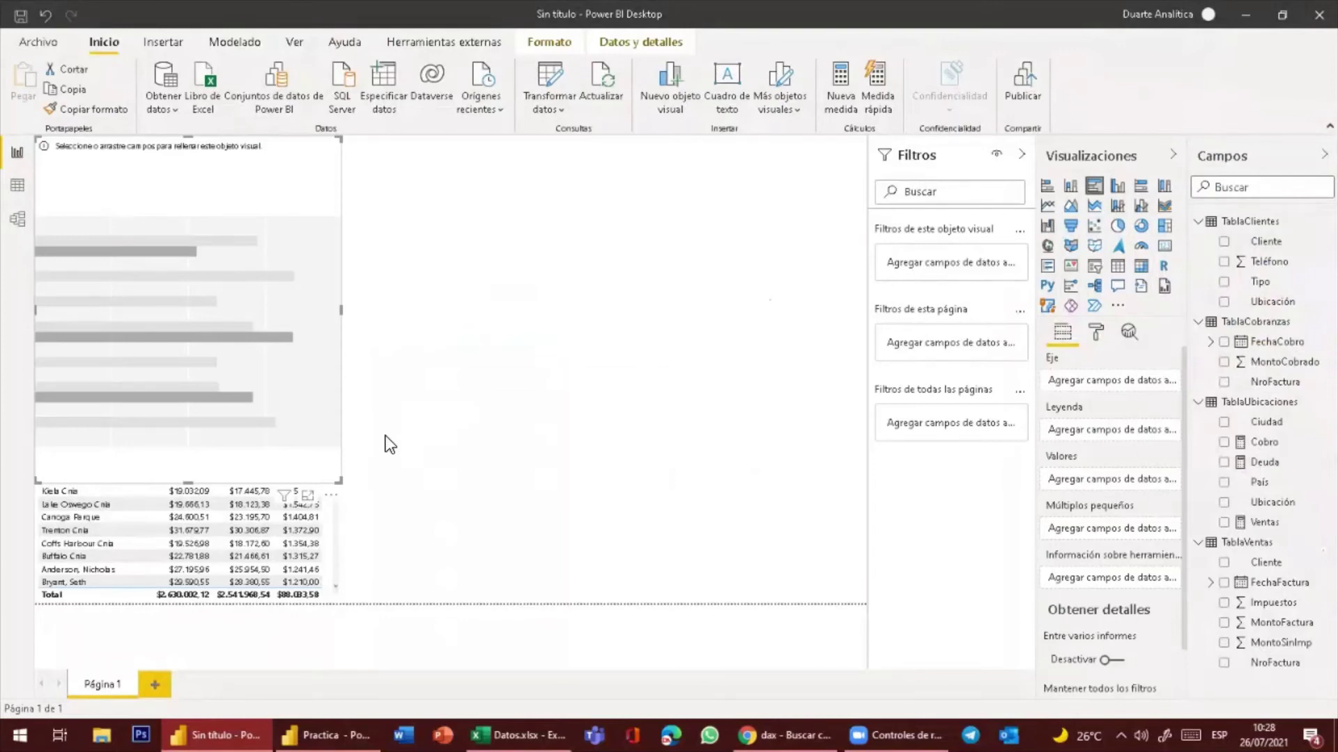
pyautogui.moveTo(339, 481); pyautogui.dragTo(348, 244)
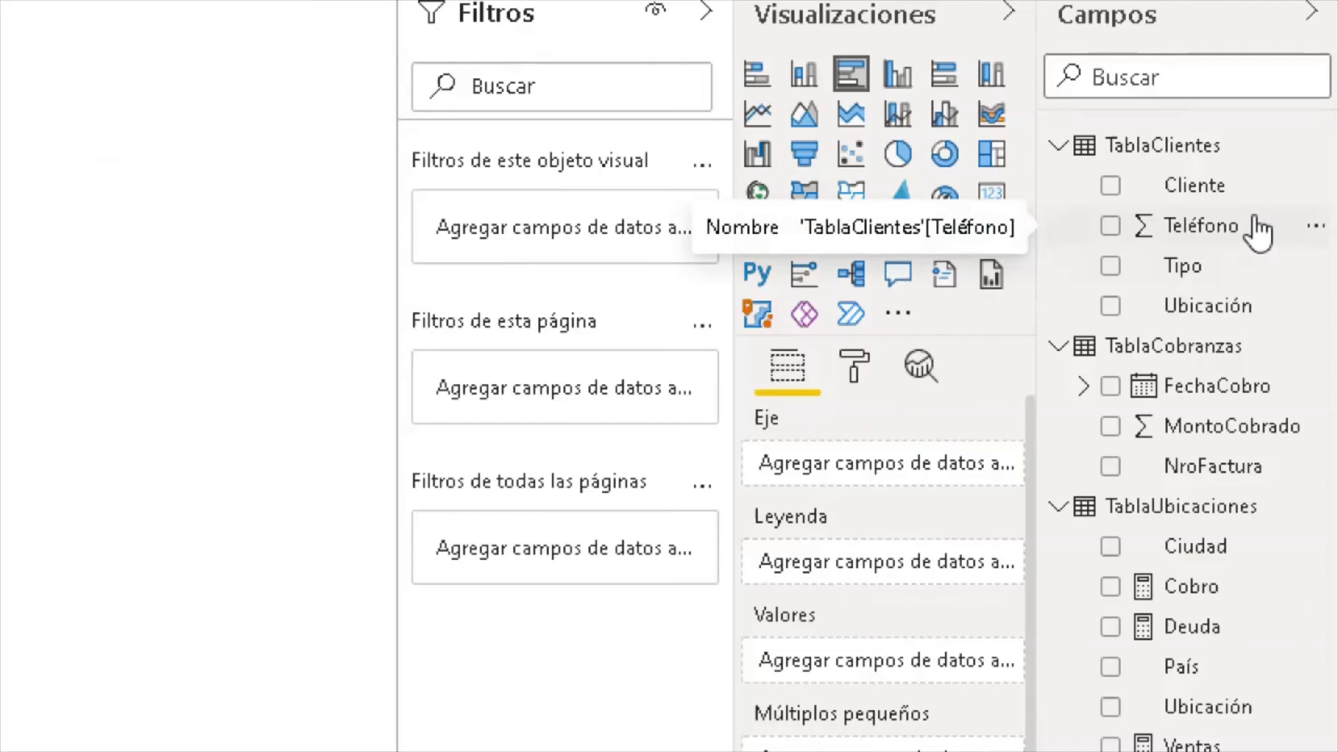
pyautogui.click(1114, 271)
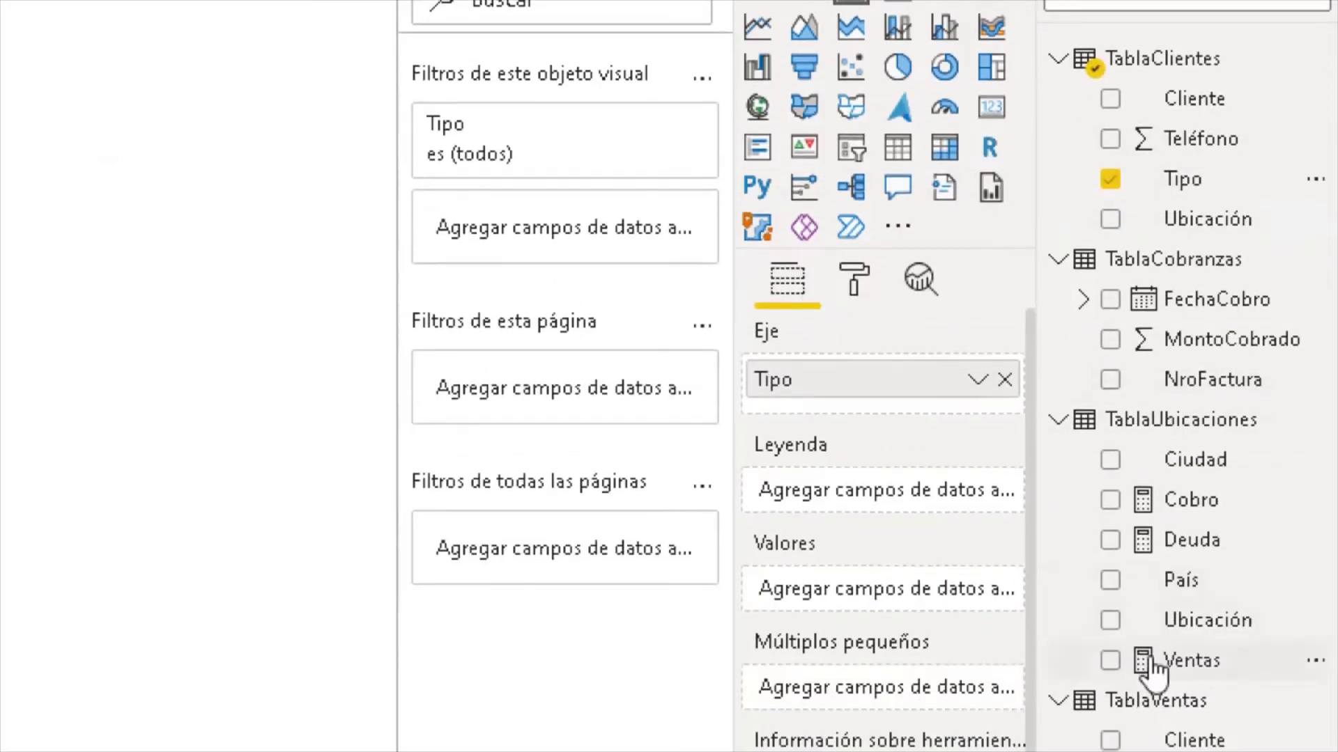
pyautogui.click(1111, 542)
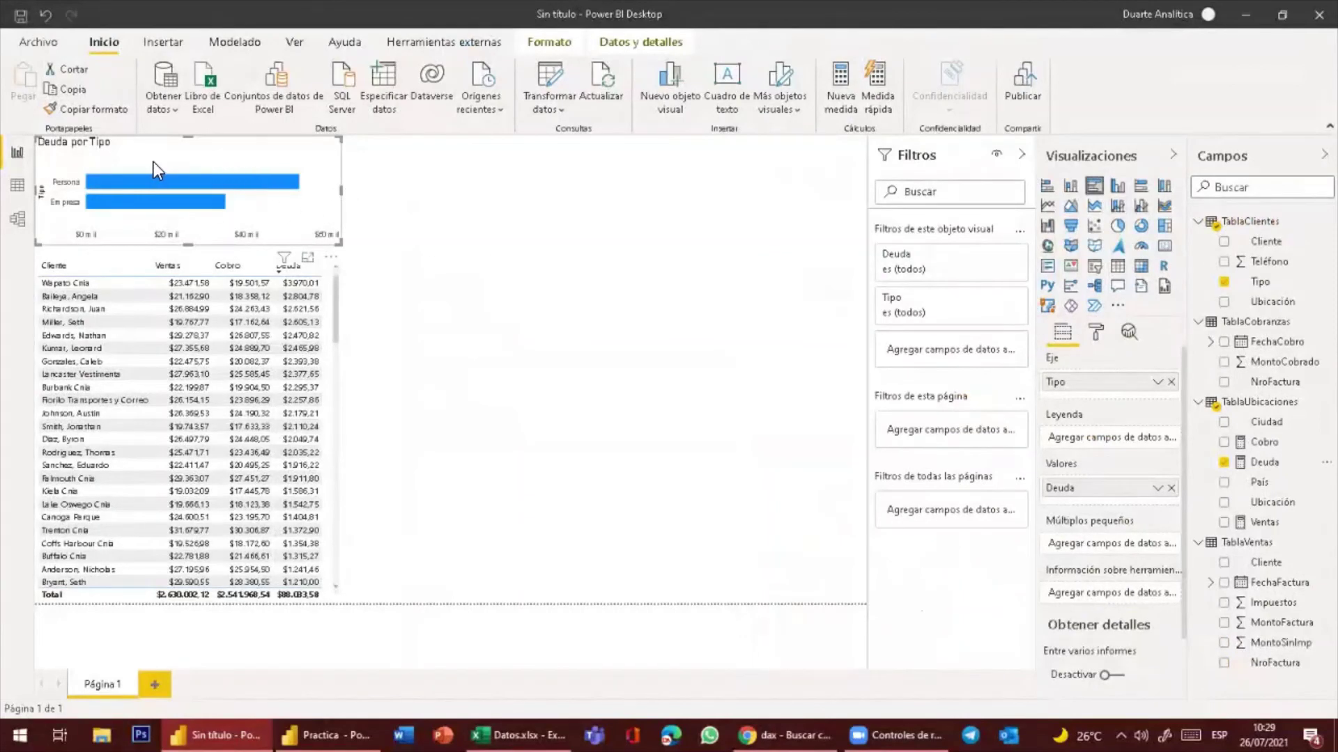
pyautogui.click(480, 301)
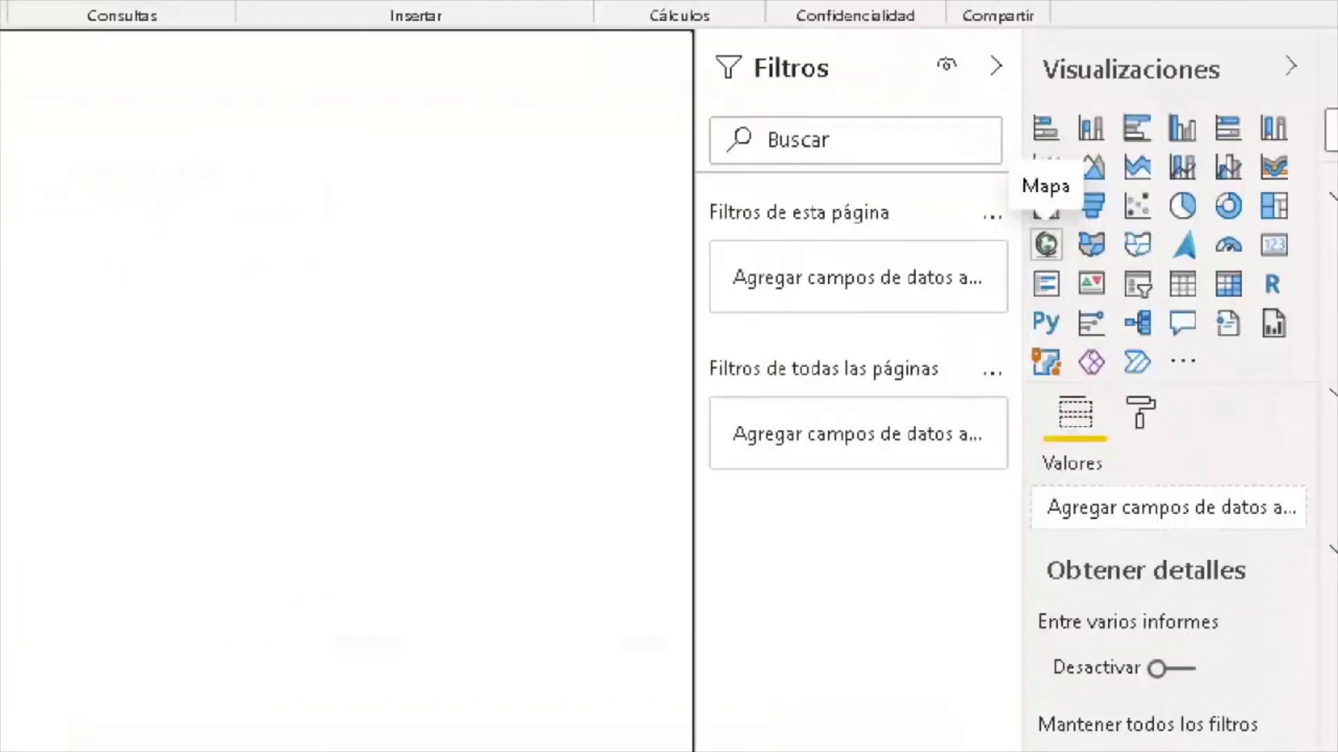
pyautogui.moveTo(1043, 264); pyautogui.dragTo(1118, 259)
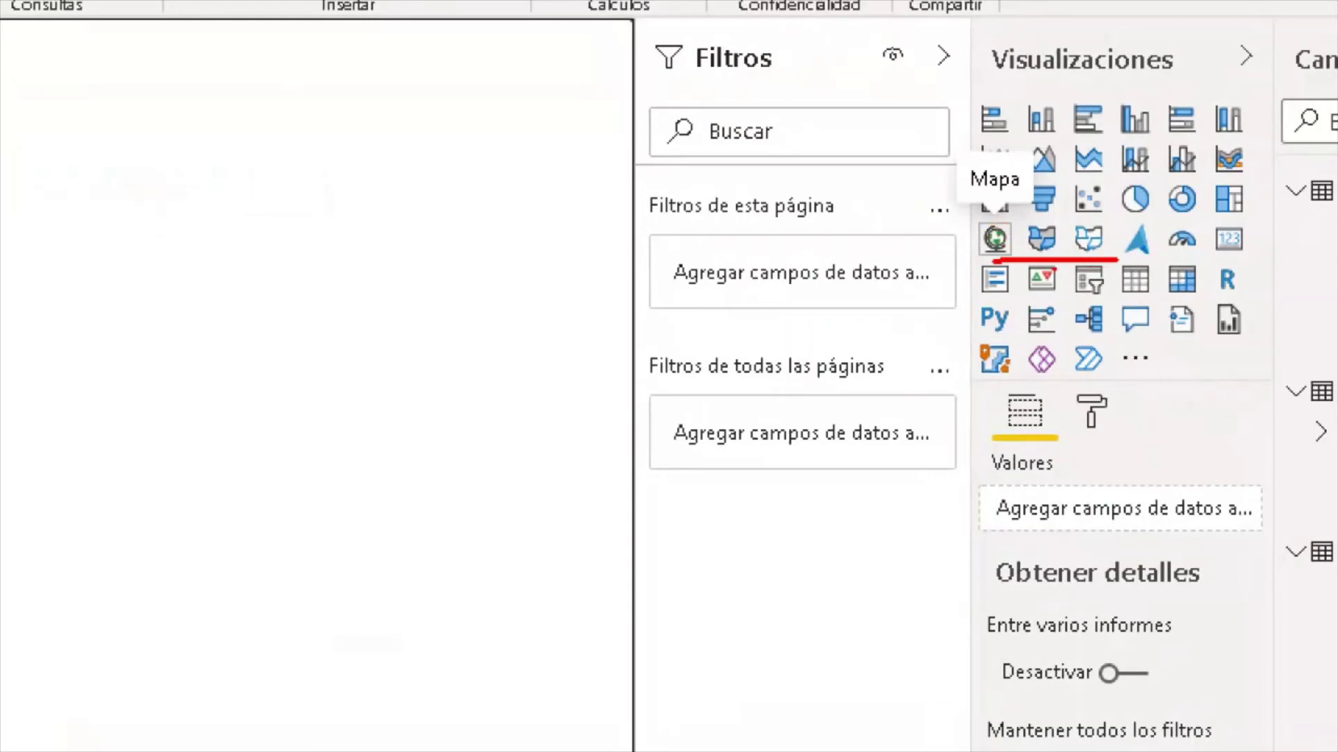
pyautogui.moveTo(976, 263)
pyautogui.mouseDown()
pyautogui.moveTo(1022, 260)
pyautogui.moveTo(1021, 192)
pyautogui.moveTo(951, 209)
pyautogui.moveTo(965, 268)
pyautogui.moveTo(1002, 268)
pyautogui.mouseUp()
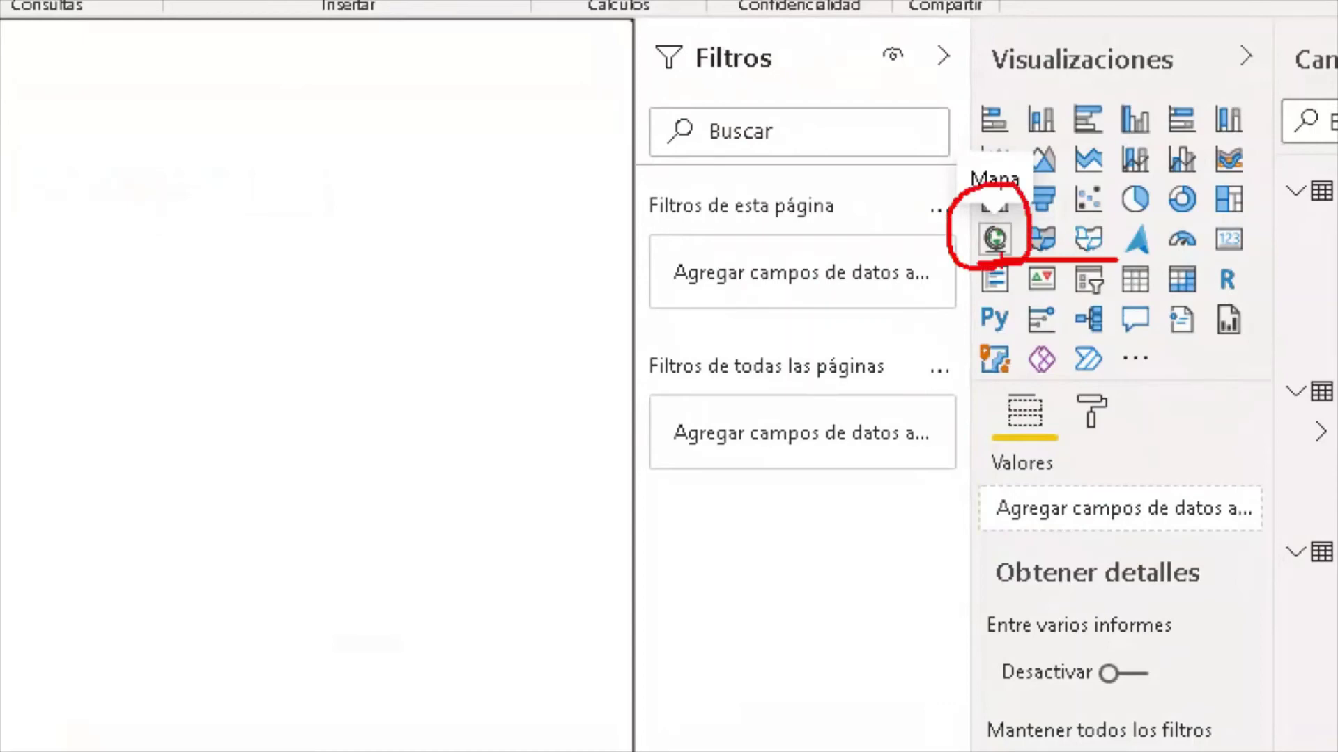
pyautogui.press('Escape')
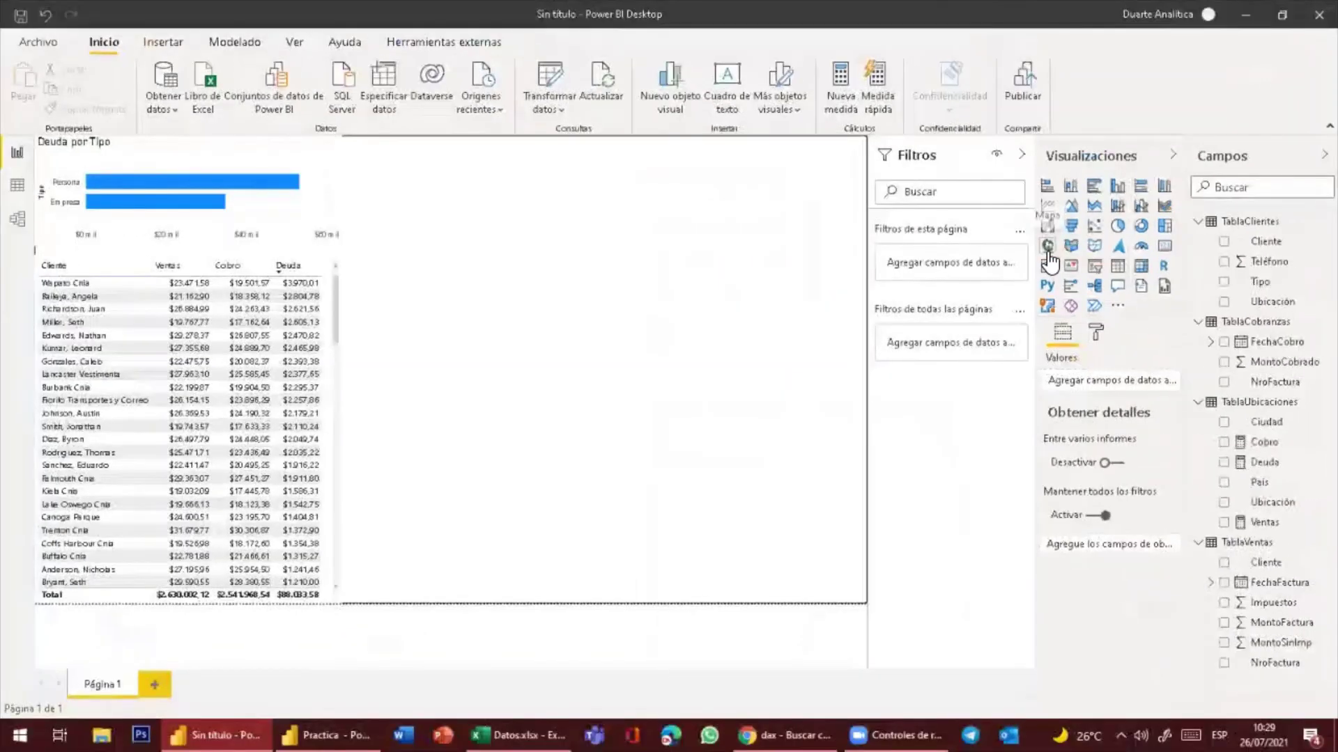
# Add an empty Mapa visual beside the table and enlarge it to the page's lower-right corner
pyautogui.click(1048, 250)
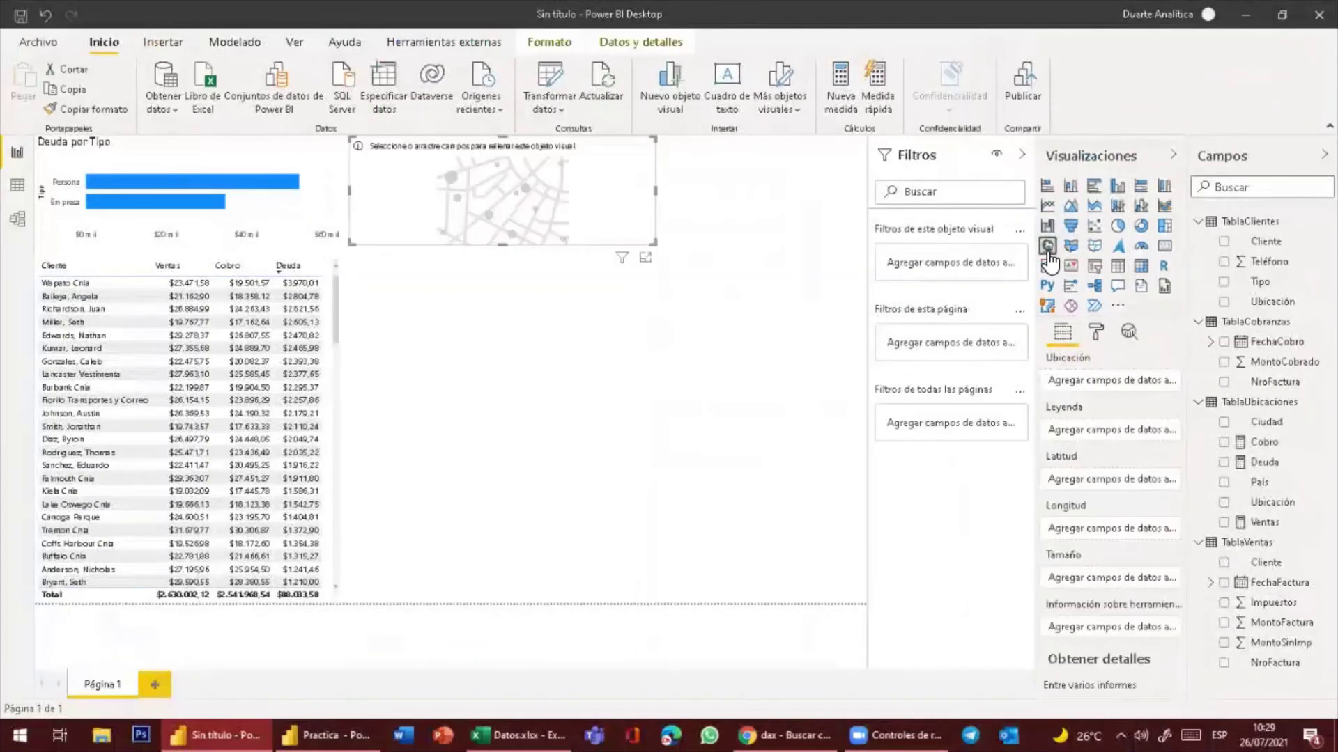
pyautogui.moveTo(587, 223); pyautogui.dragTo(595, 320)
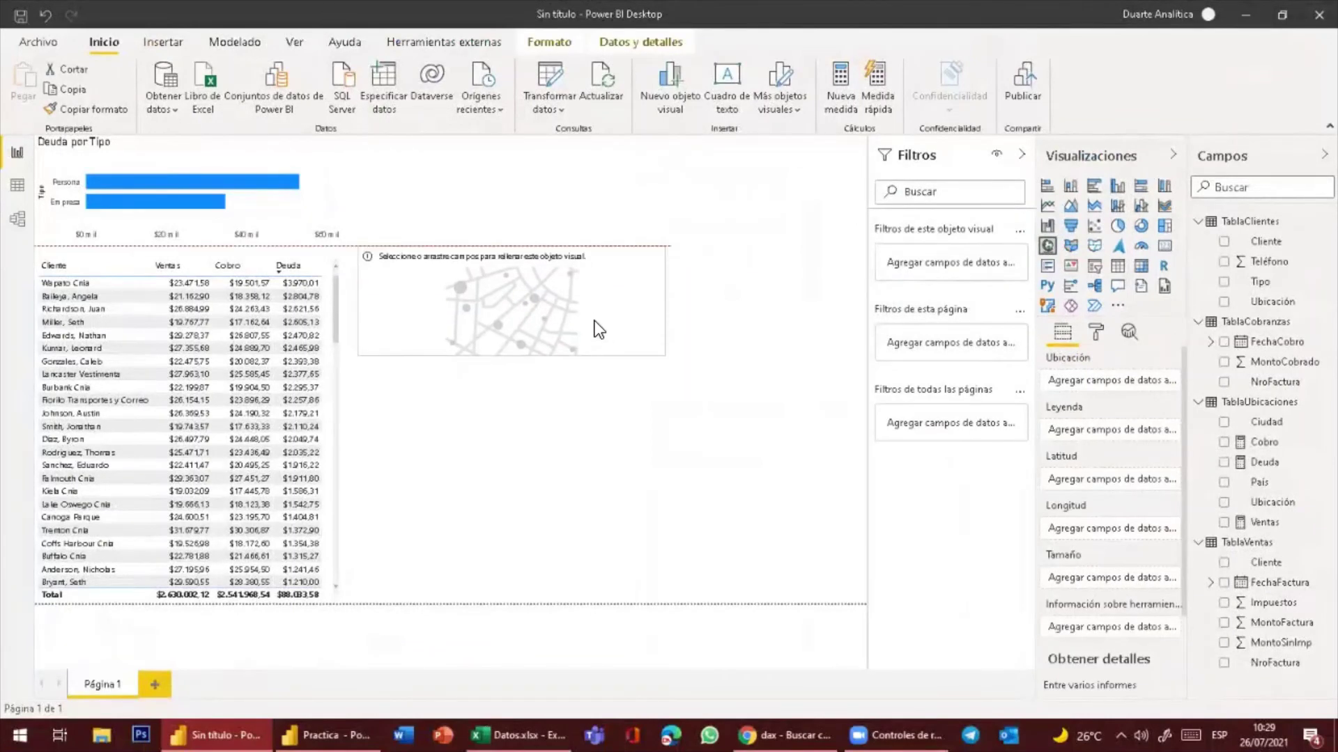
pyautogui.moveTo(663, 353); pyautogui.dragTo(866, 602)
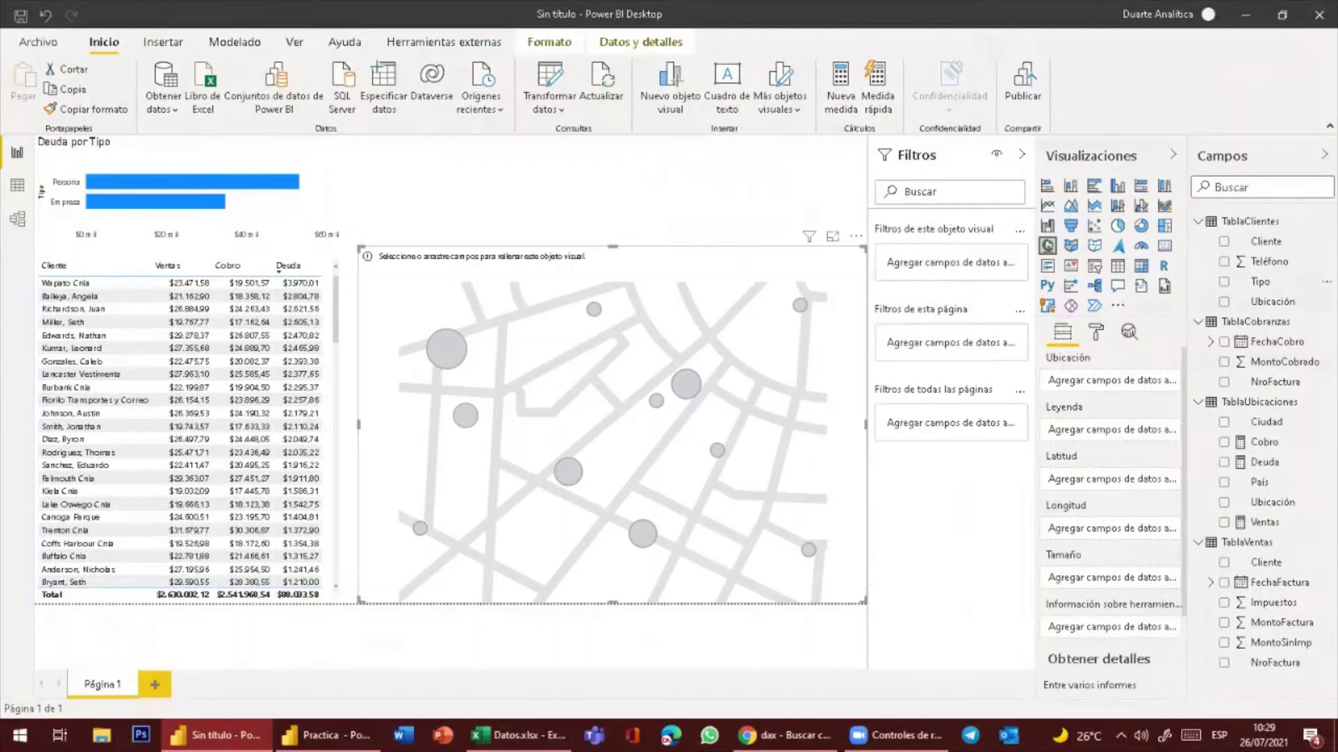
# Add País and Deuda from TablaUbicaciones to the map, and compare it with the finished Practica report
pyautogui.click(1223, 482)
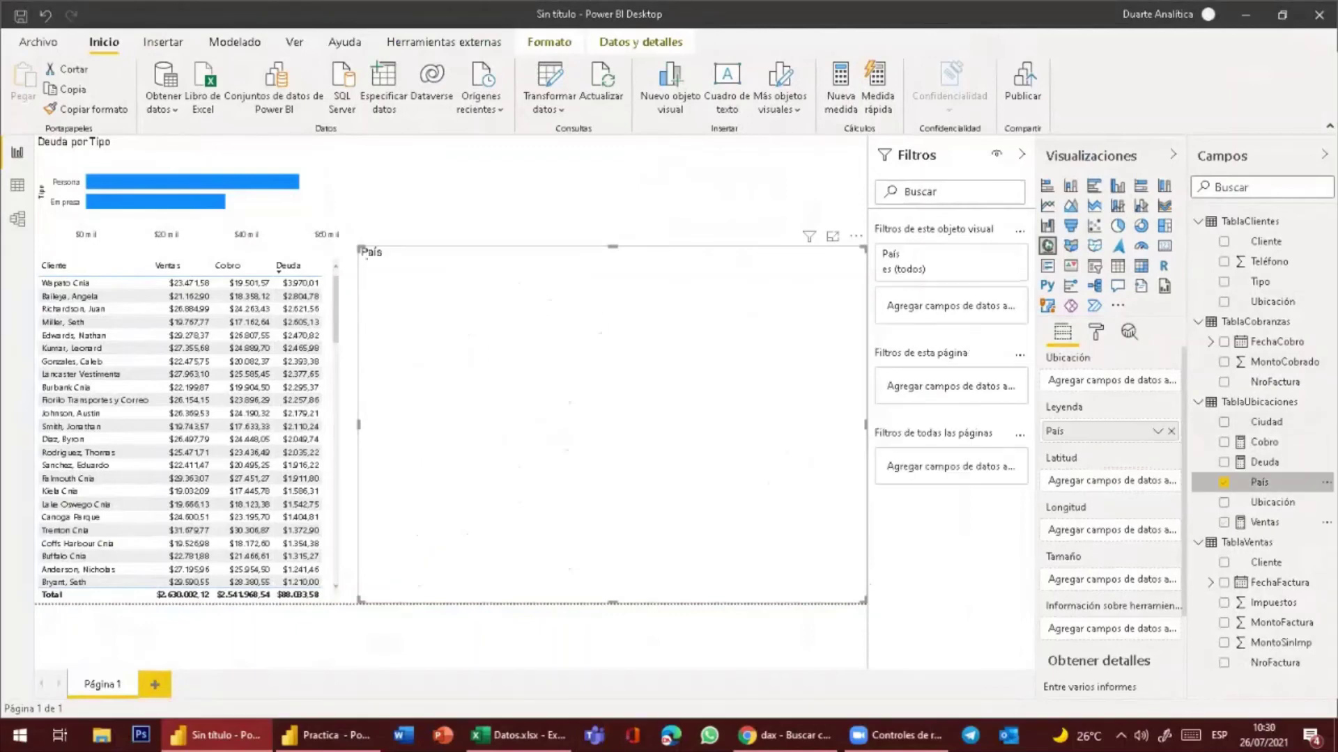
pyautogui.click(1223, 462)
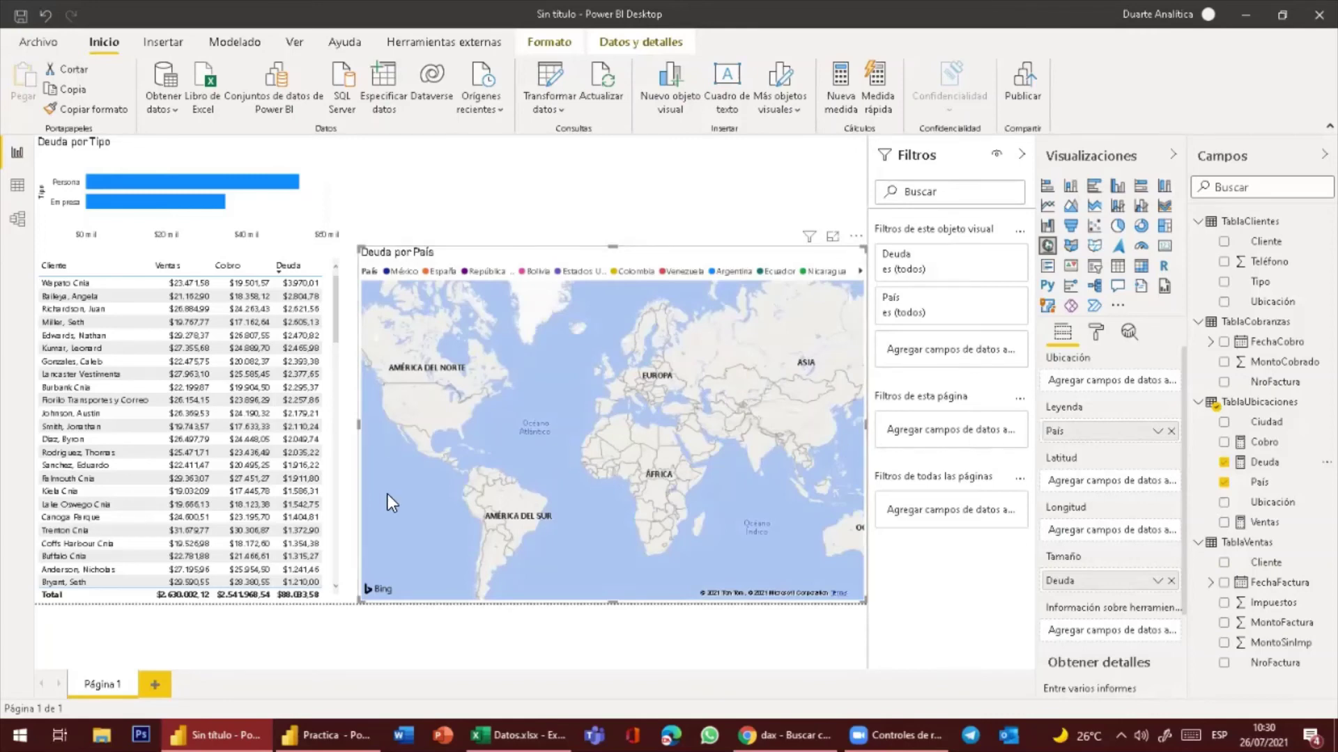
pyautogui.hotkey('alt', 'Tab')
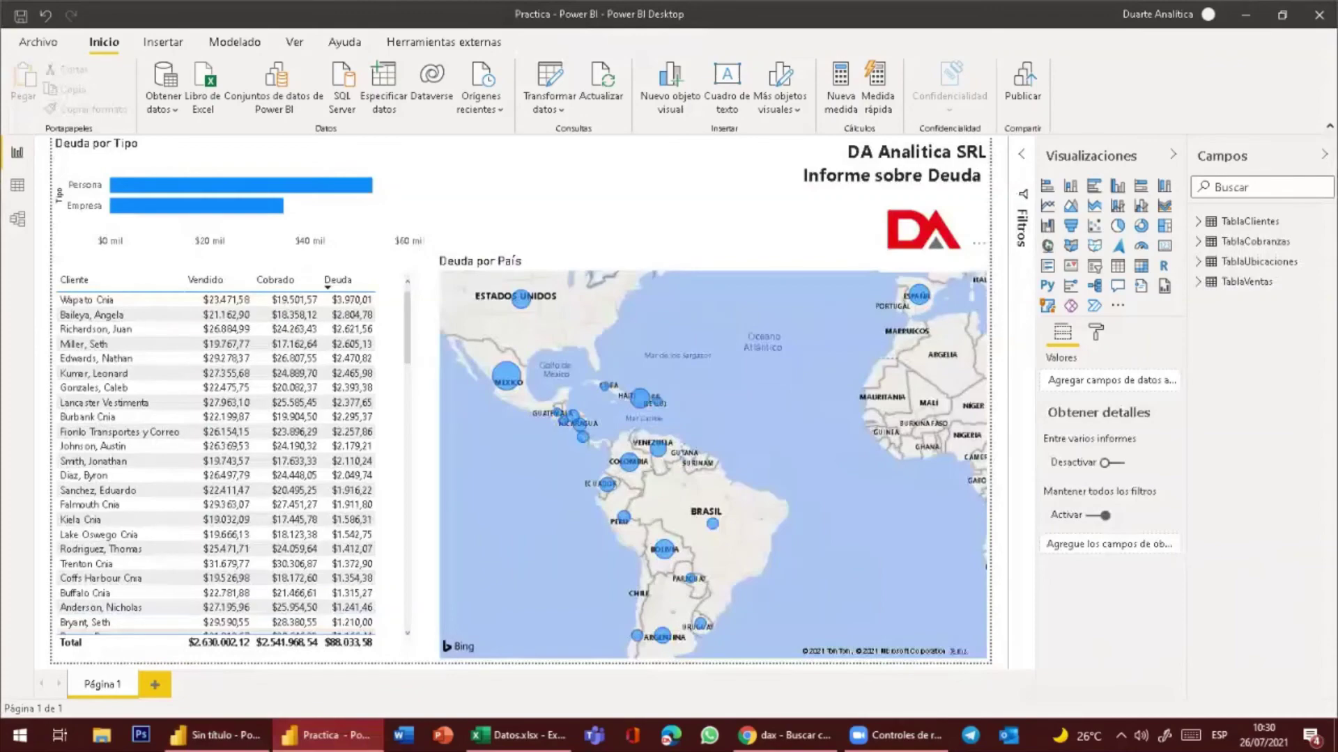
pyautogui.hotkey('alt', 'Tab')
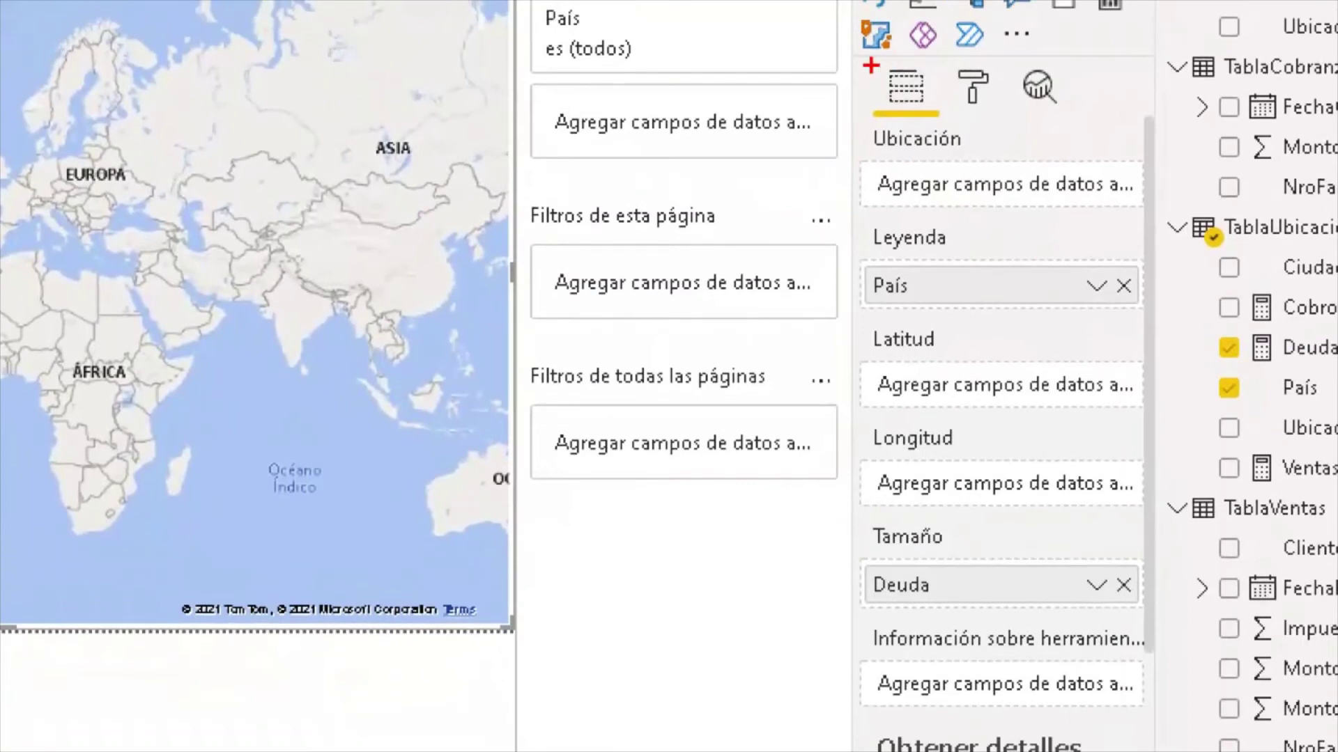
pyautogui.moveTo(872, 44)
pyautogui.mouseDown()
pyautogui.moveTo(813, 108)
pyautogui.moveTo(770, 700)
pyautogui.moveTo(906, 750)
pyautogui.mouseUp()
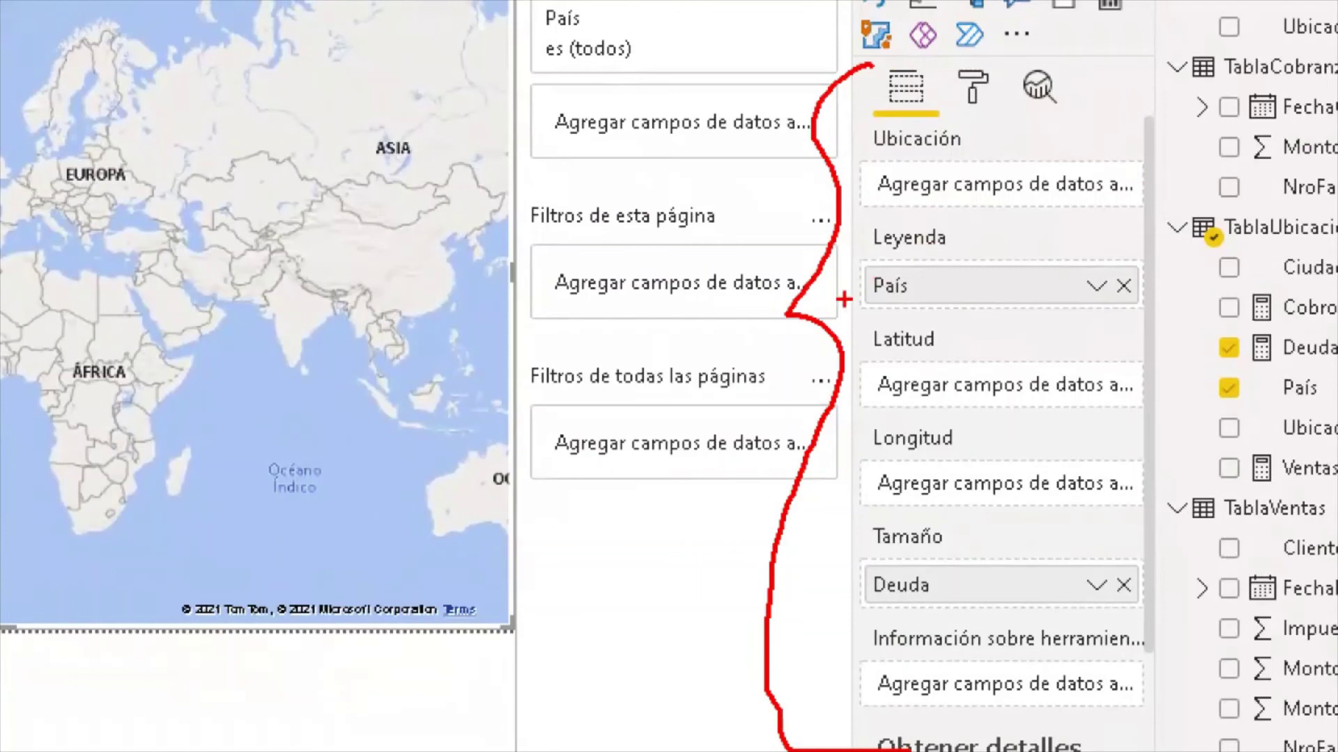
pyautogui.moveTo(822, 299)
pyautogui.mouseDown()
pyautogui.moveTo(830, 326)
pyautogui.moveTo(874, 215)
pyautogui.mouseUp()
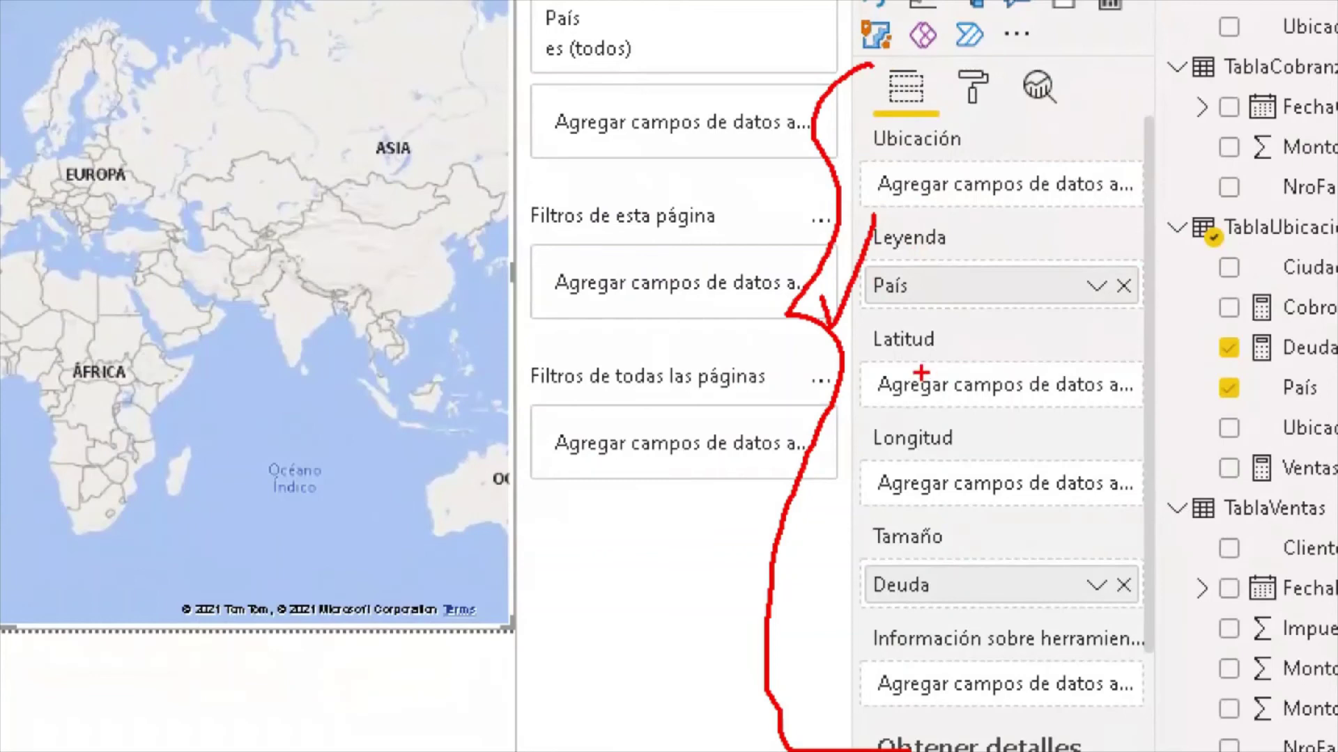
pyautogui.moveTo(1156, 278)
pyautogui.mouseDown()
pyautogui.moveTo(1185, 264)
pyautogui.moveTo(1160, 178)
pyautogui.moveTo(1091, 175)
pyautogui.moveTo(1080, 192)
pyautogui.moveTo(1099, 187)
pyautogui.mouseUp()
pyautogui.press('Escape')
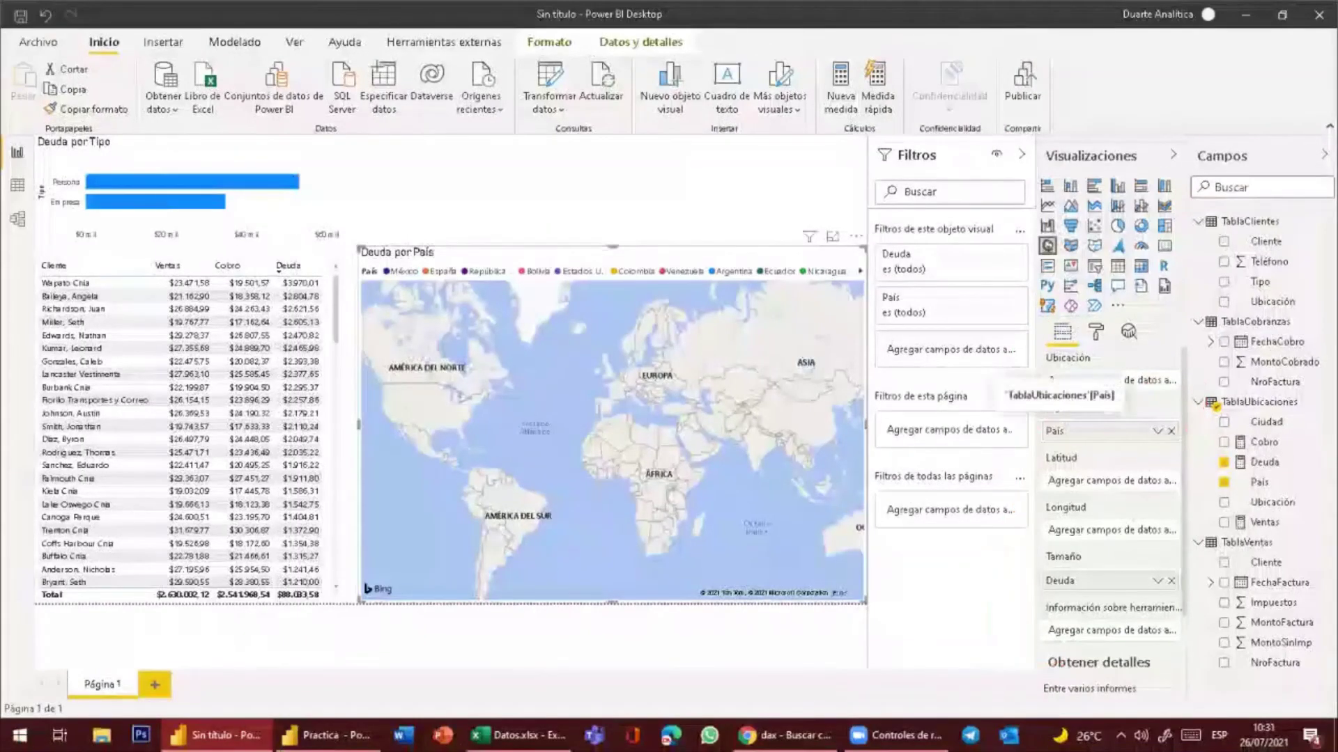
# Move País from the map's Leyenda to Ubicación and inspect the country bubbles
pyautogui.moveTo(1054, 430); pyautogui.dragTo(1059, 382)
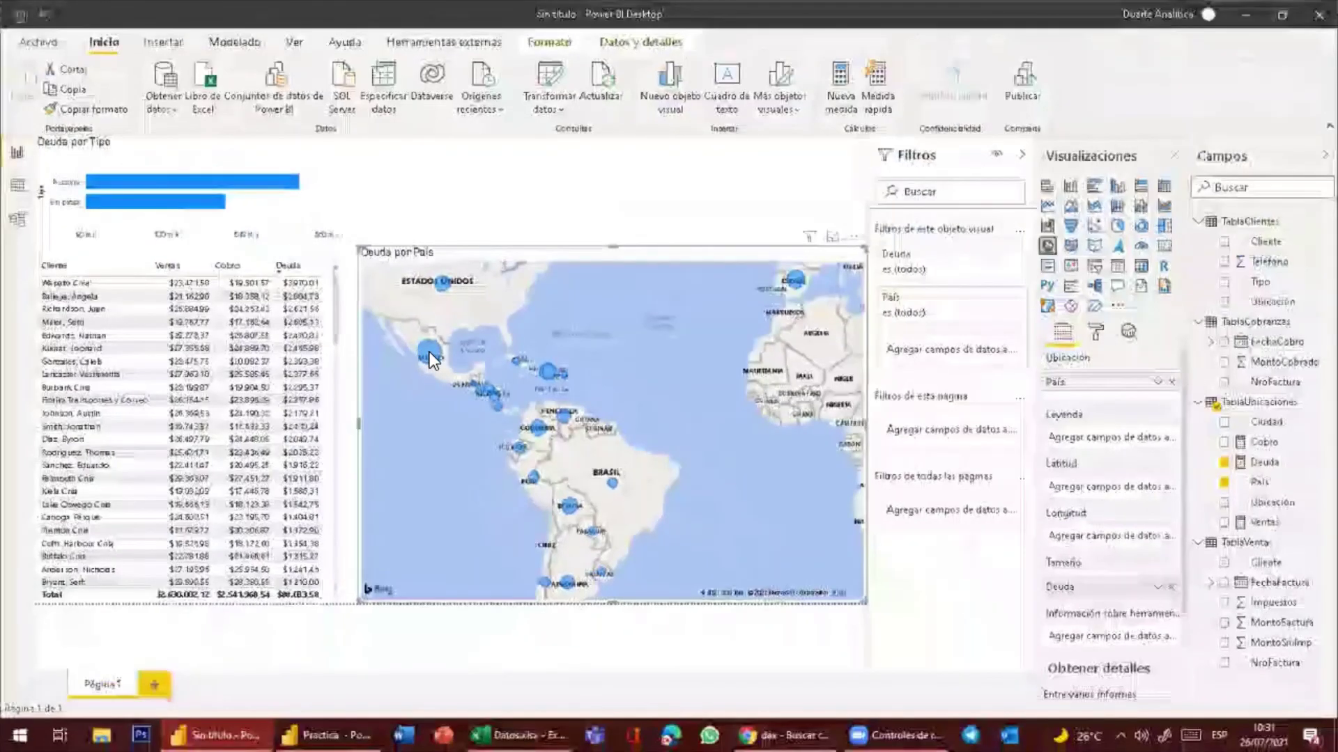
pyautogui.moveTo(429, 354)
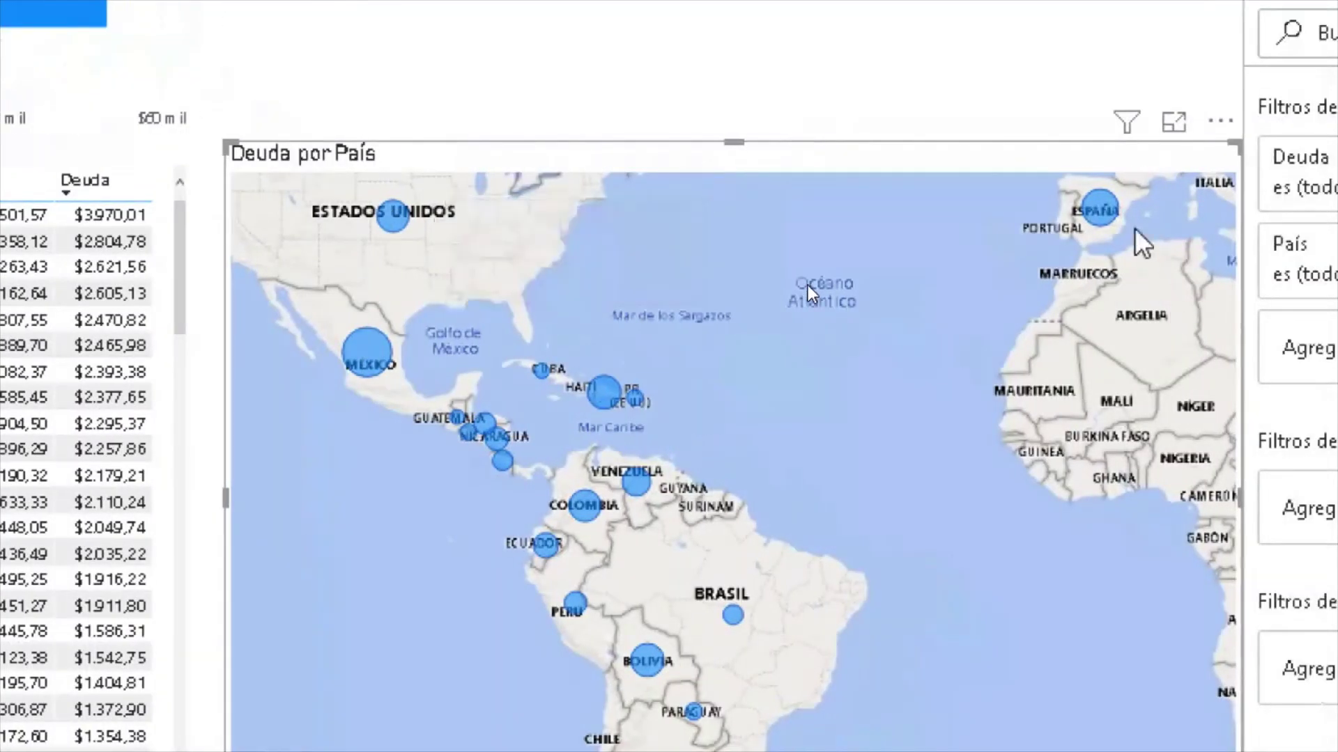
pyautogui.moveTo(1171, 217)
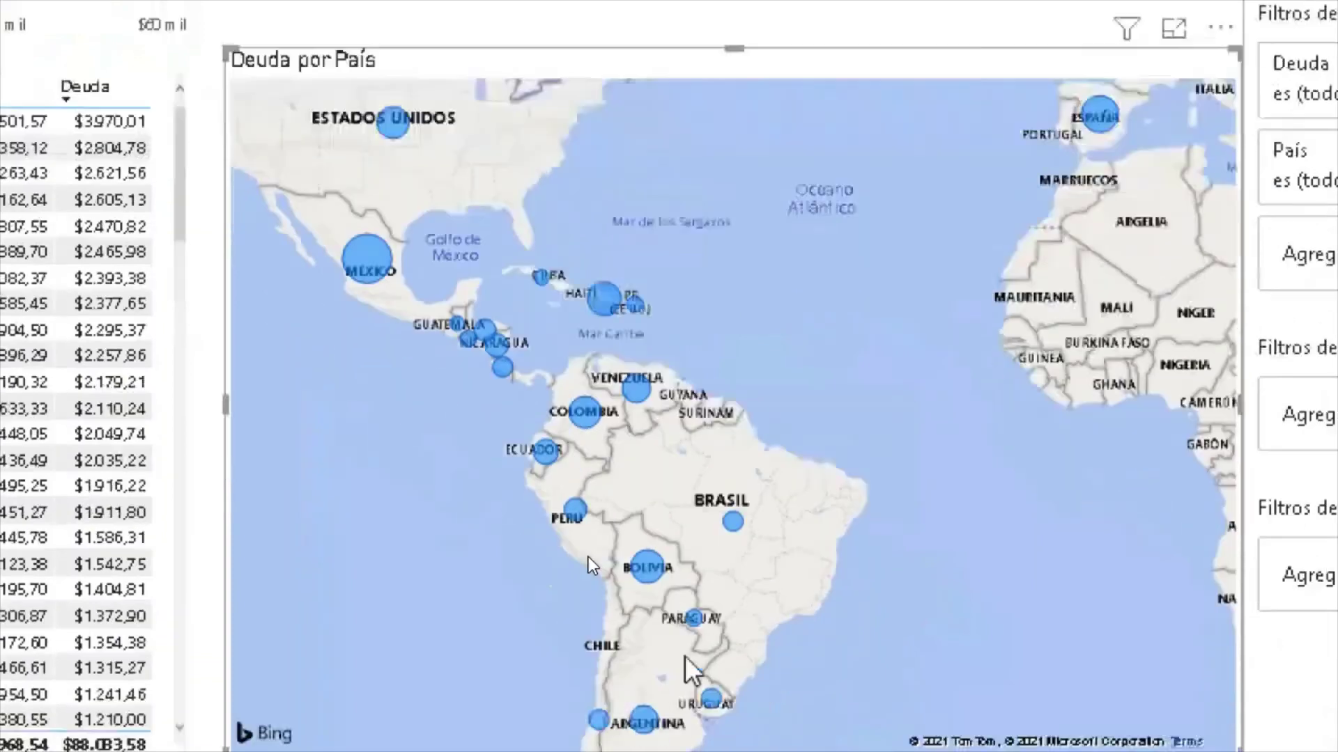
pyautogui.moveTo(605, 304)
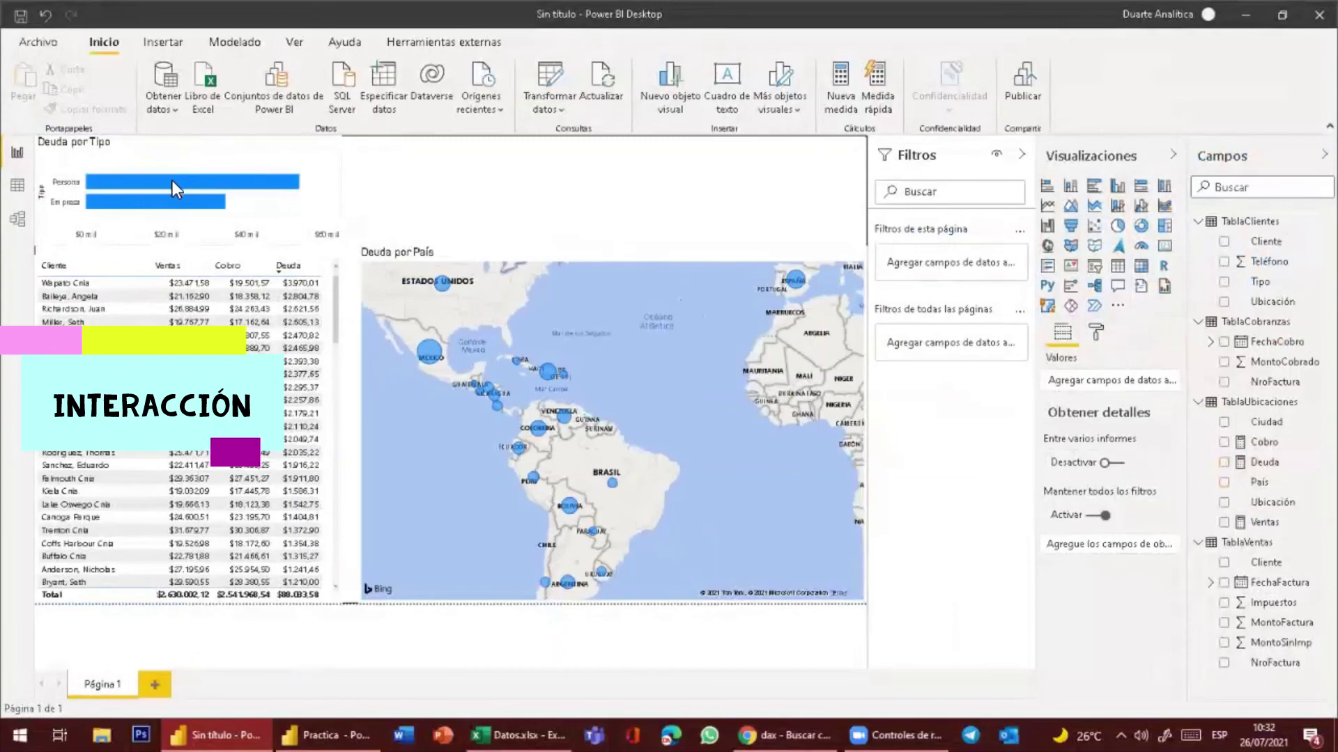
# Test the visuals' interaction by filtering on Persona and on España, and clear the selection
pyautogui.moveTo(173, 182)
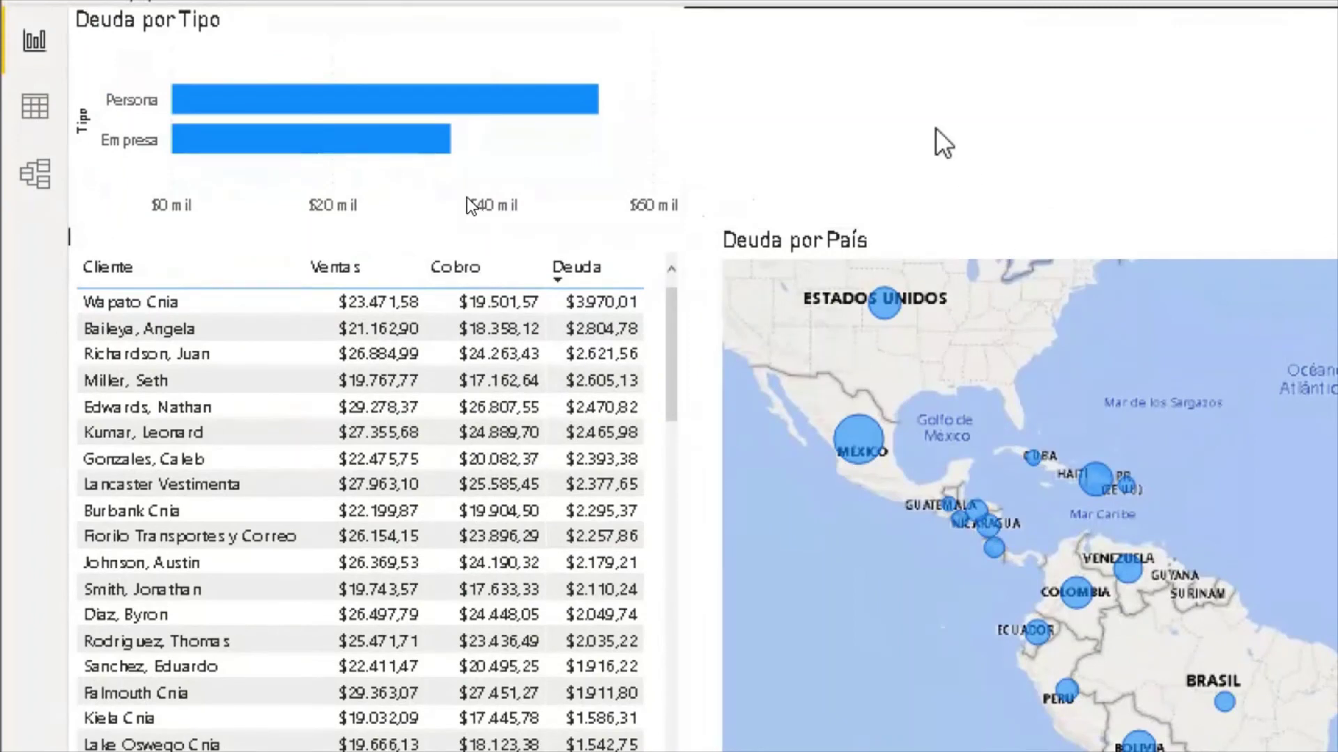
pyautogui.click(387, 106)
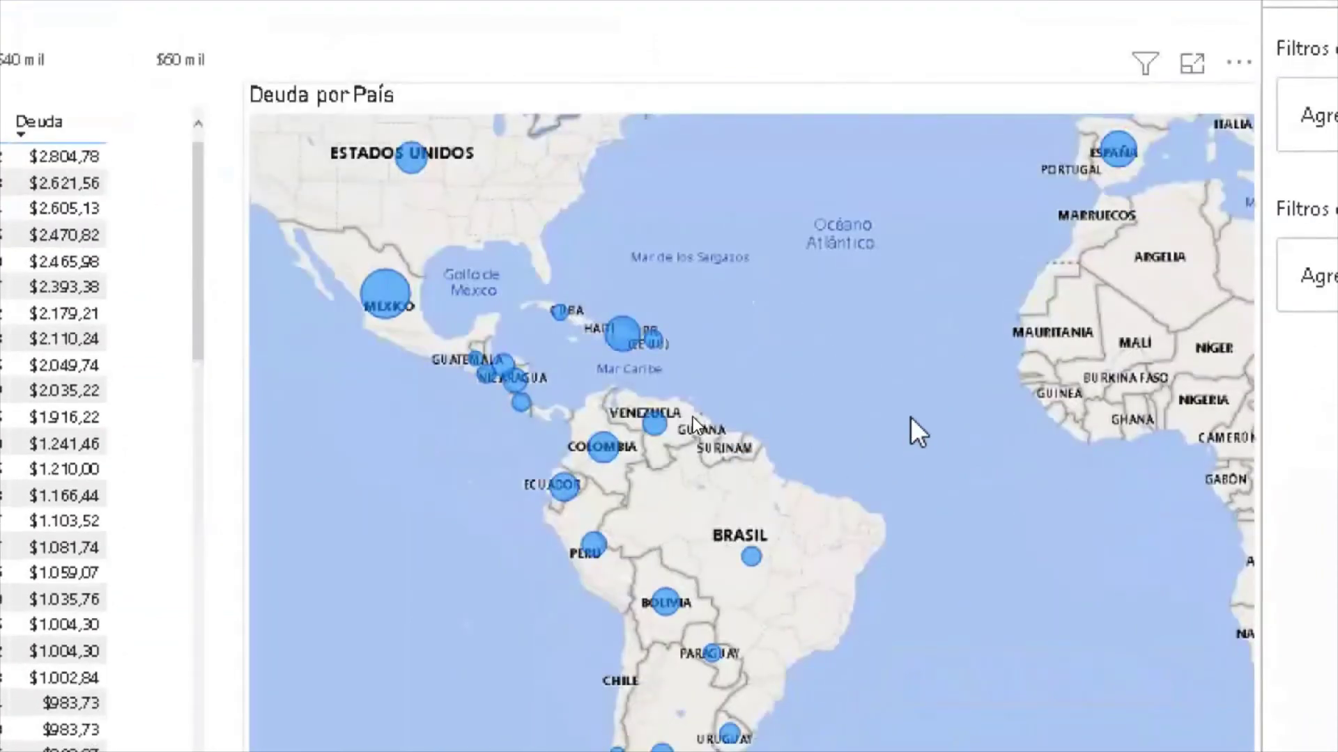
pyautogui.click(1116, 152)
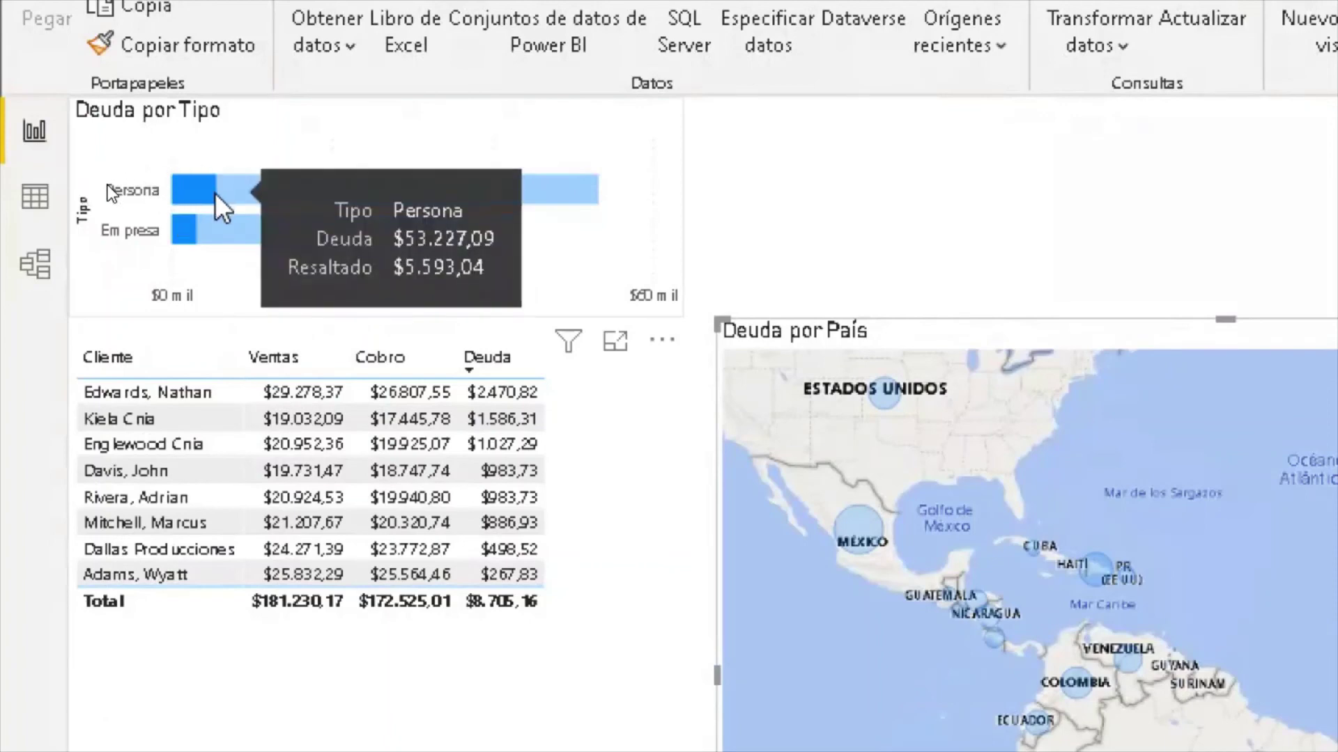
pyautogui.click(182, 194)
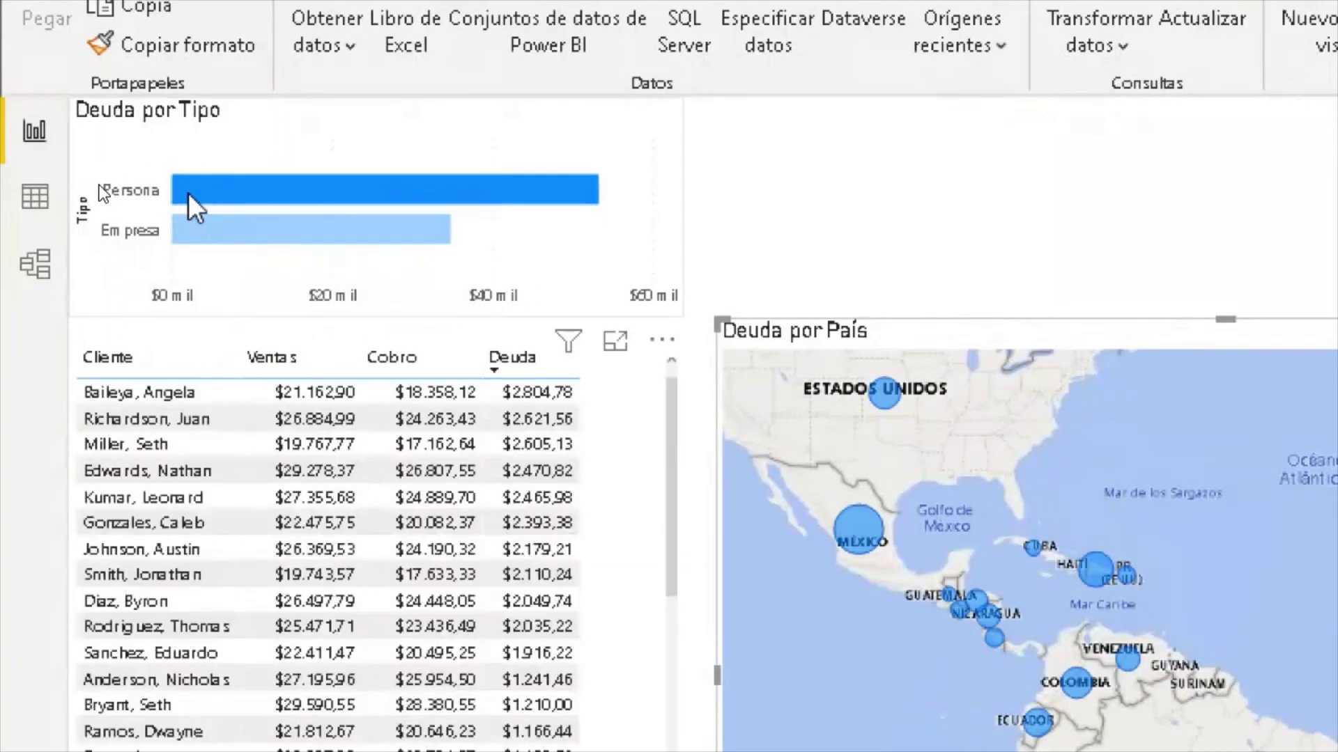
pyautogui.click(211, 189)
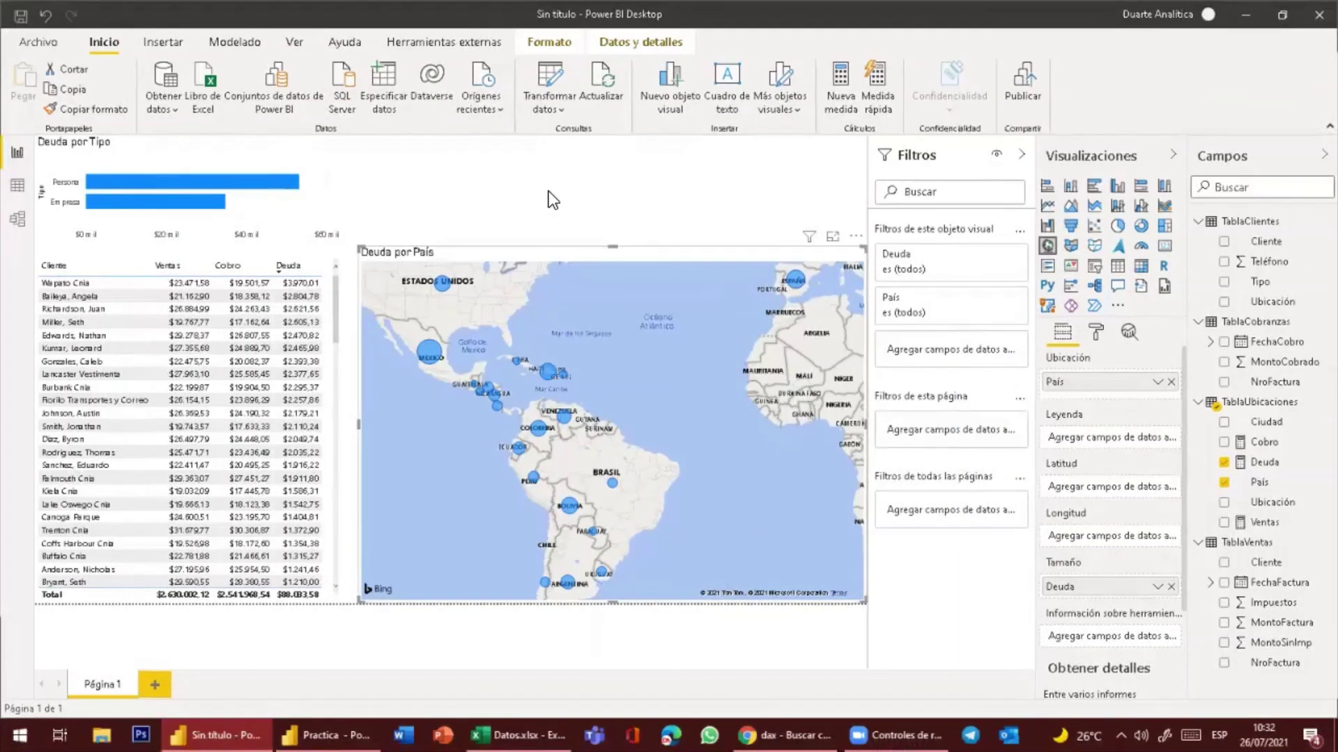
pyautogui.click(549, 191)
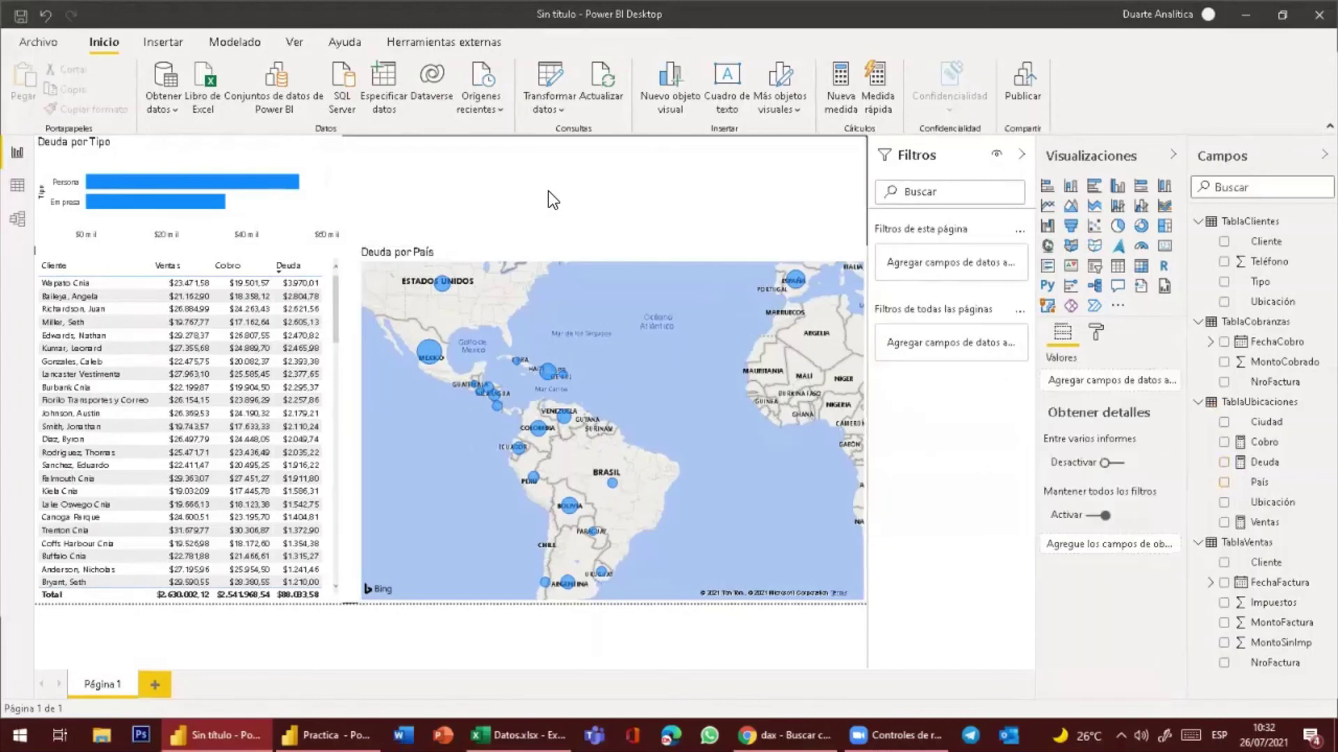
# Insert a text box in the empty area above the map with the title "Informe de Deuda y Ventas"
pyautogui.click(173, 44)
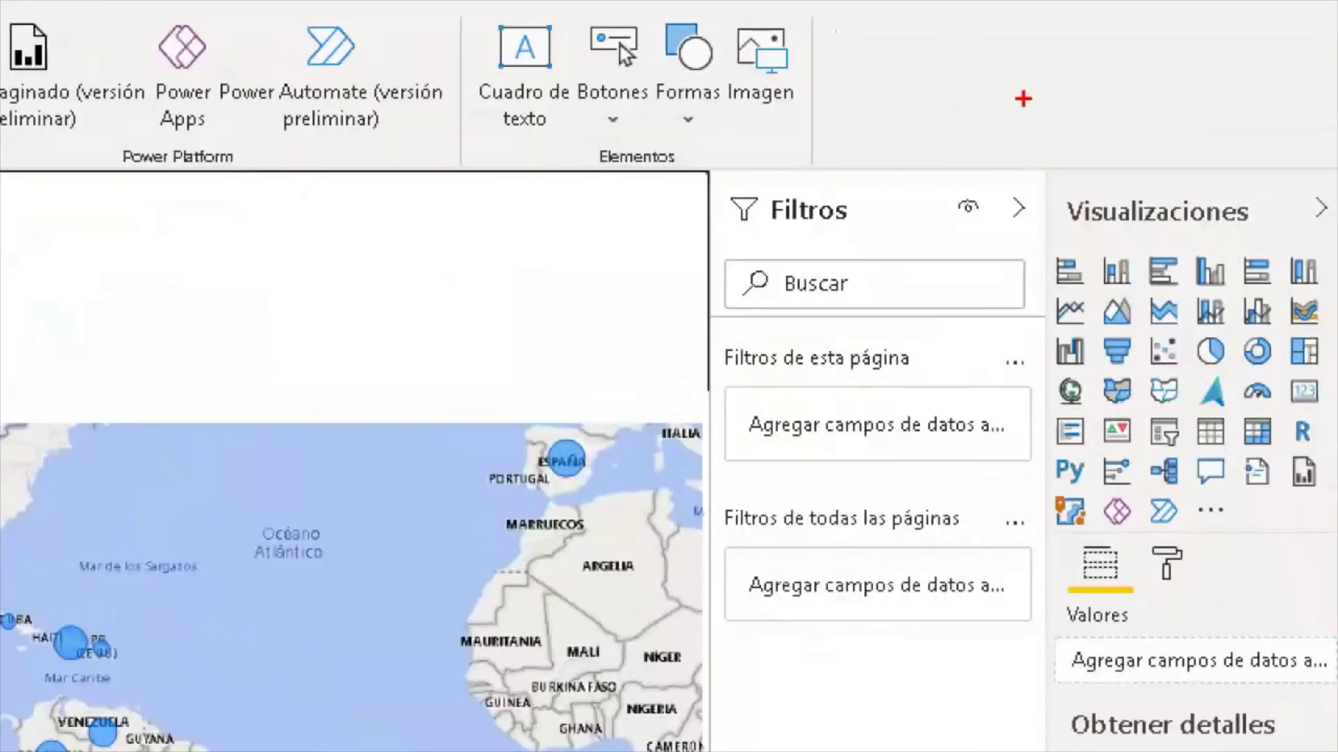
pyautogui.moveTo(896, 112); pyautogui.dragTo(914, 112)
pyautogui.moveTo(705, 133); pyautogui.dragTo(673, 134)
pyautogui.moveTo(551, 151); pyautogui.dragTo(472, 150)
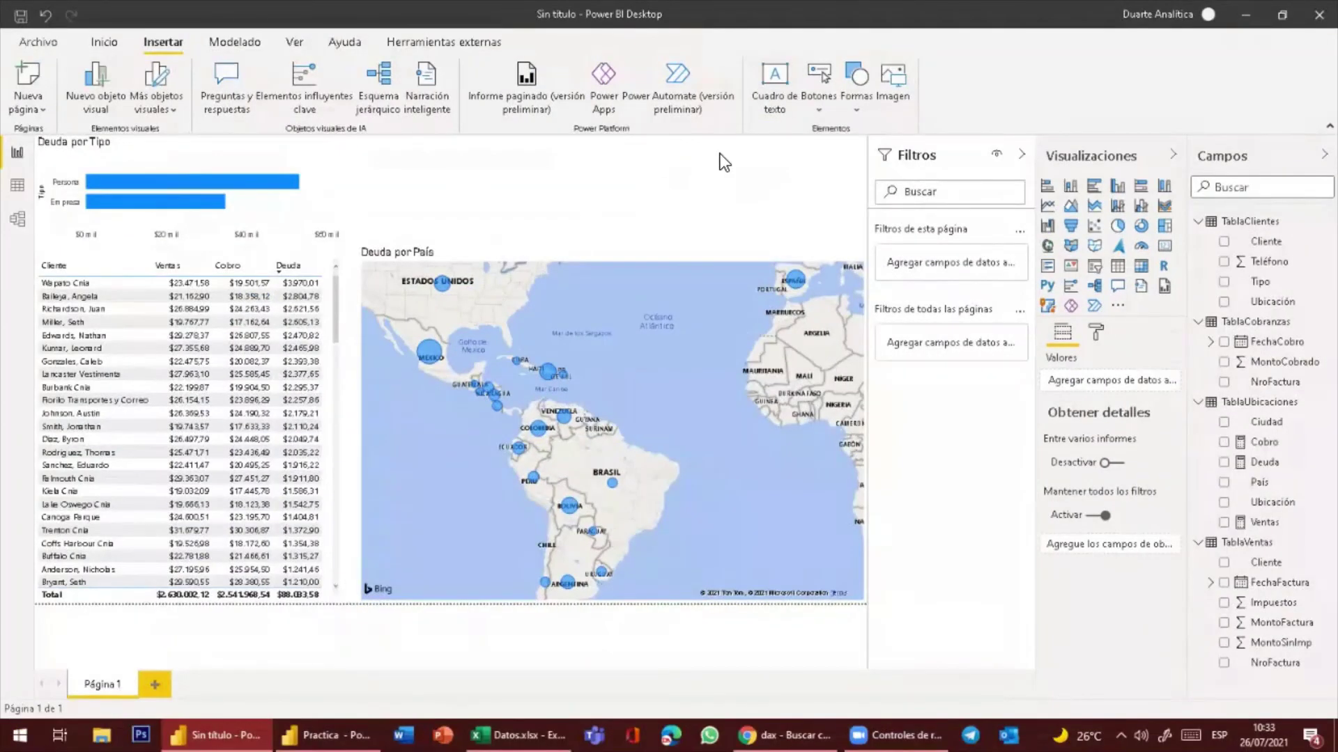
pyautogui.click(776, 86)
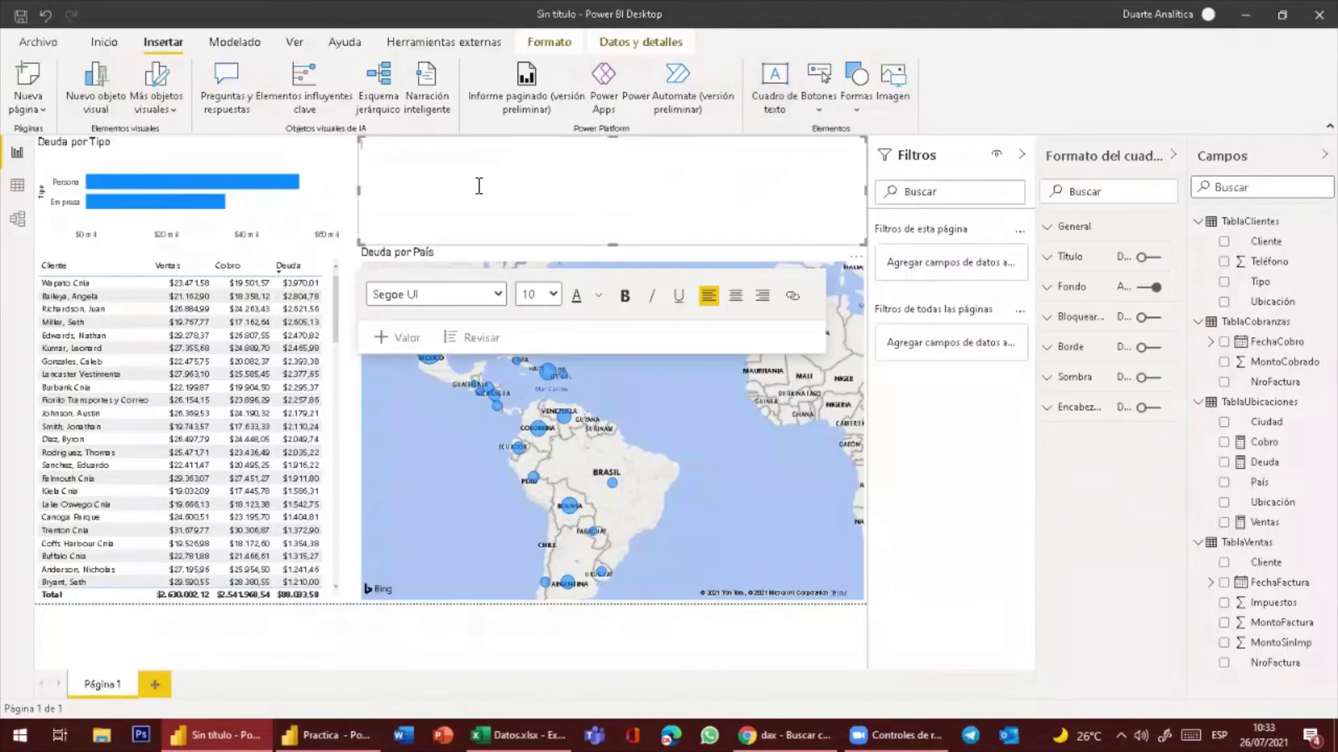
pyautogui.write('Informe de Deuda y Ventas')
pyautogui.moveTo(468, 149); pyautogui.dragTo(388, 156)
pyautogui.click(393, 192)
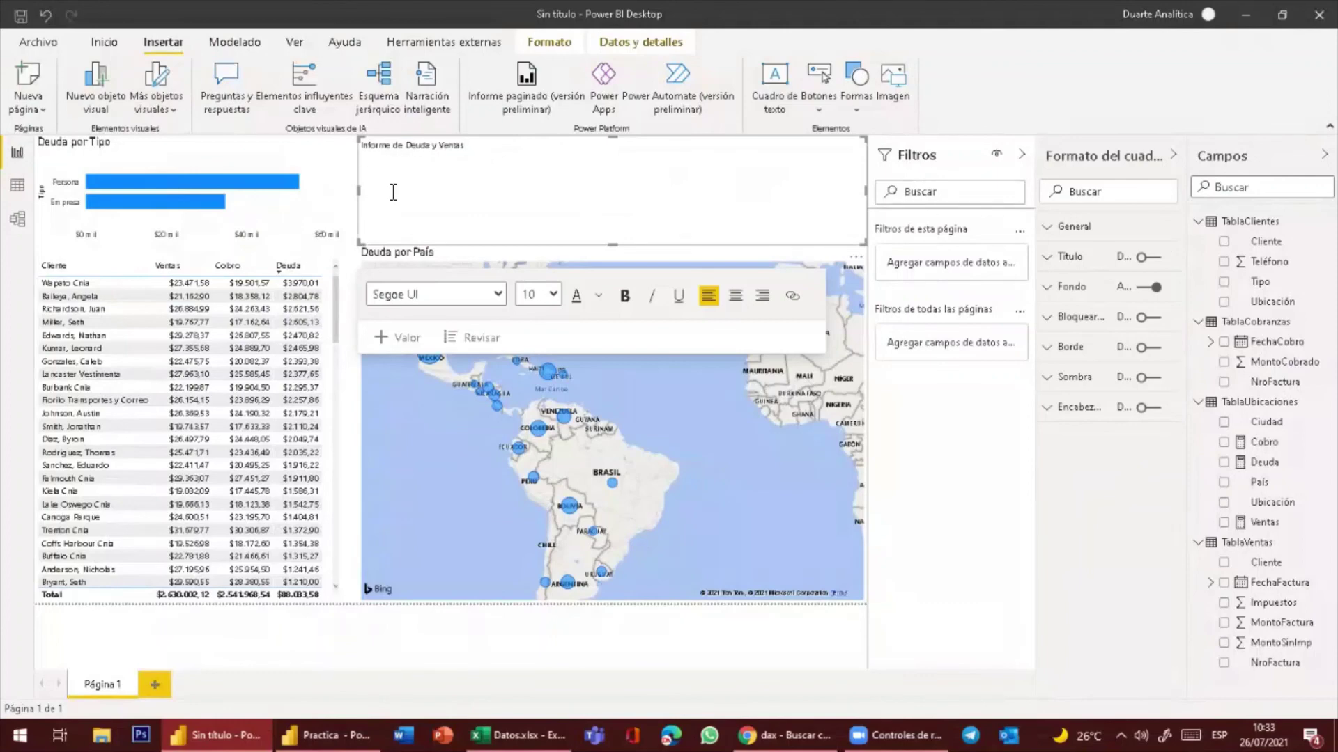
# Set the font size of the whole report title to 32
pyautogui.tripleClick(359, 150)
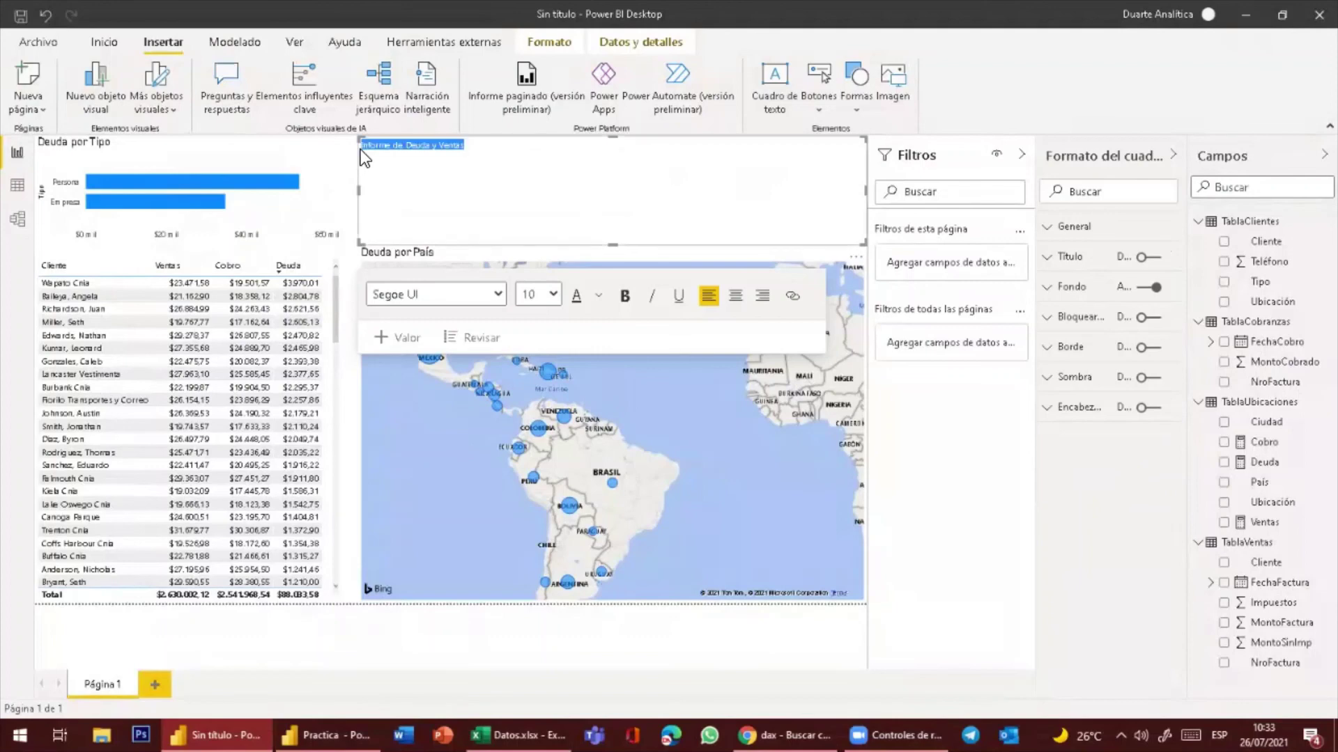
pyautogui.click(552, 297)
pyautogui.click(530, 482)
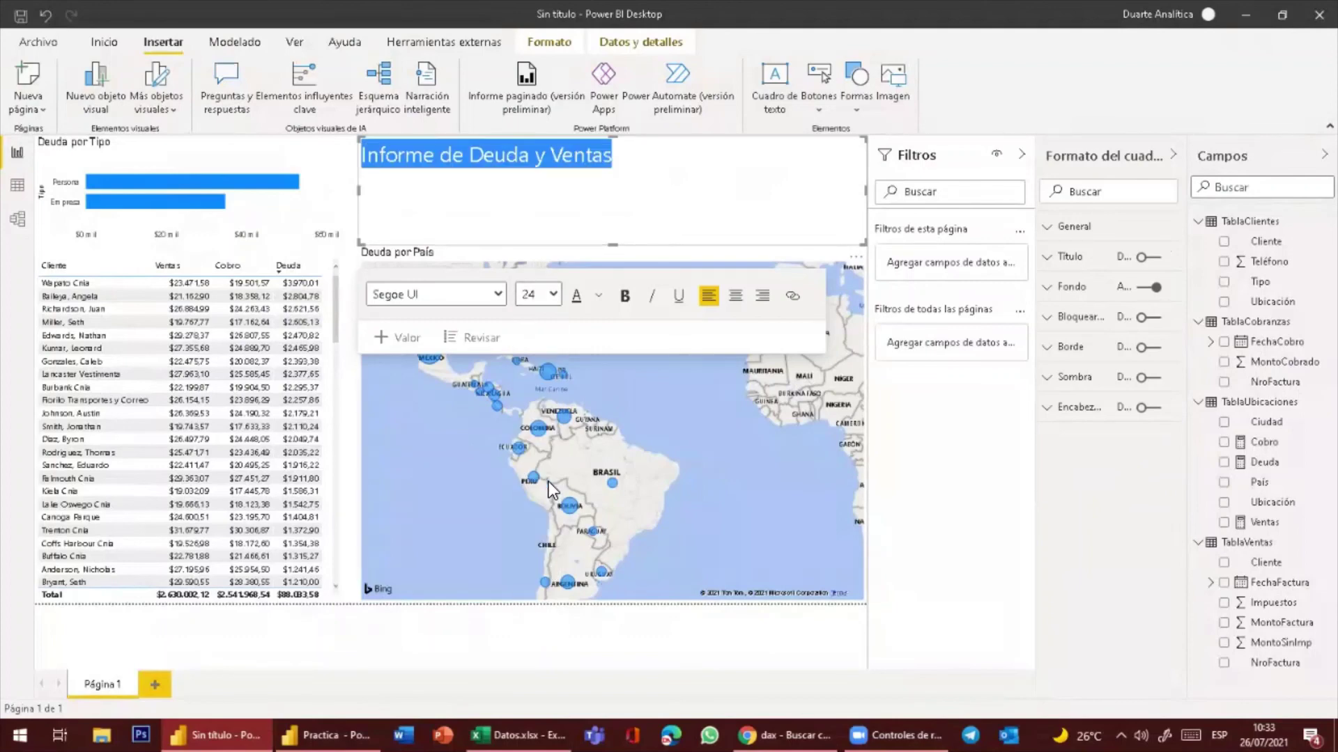
pyautogui.click(555, 296)
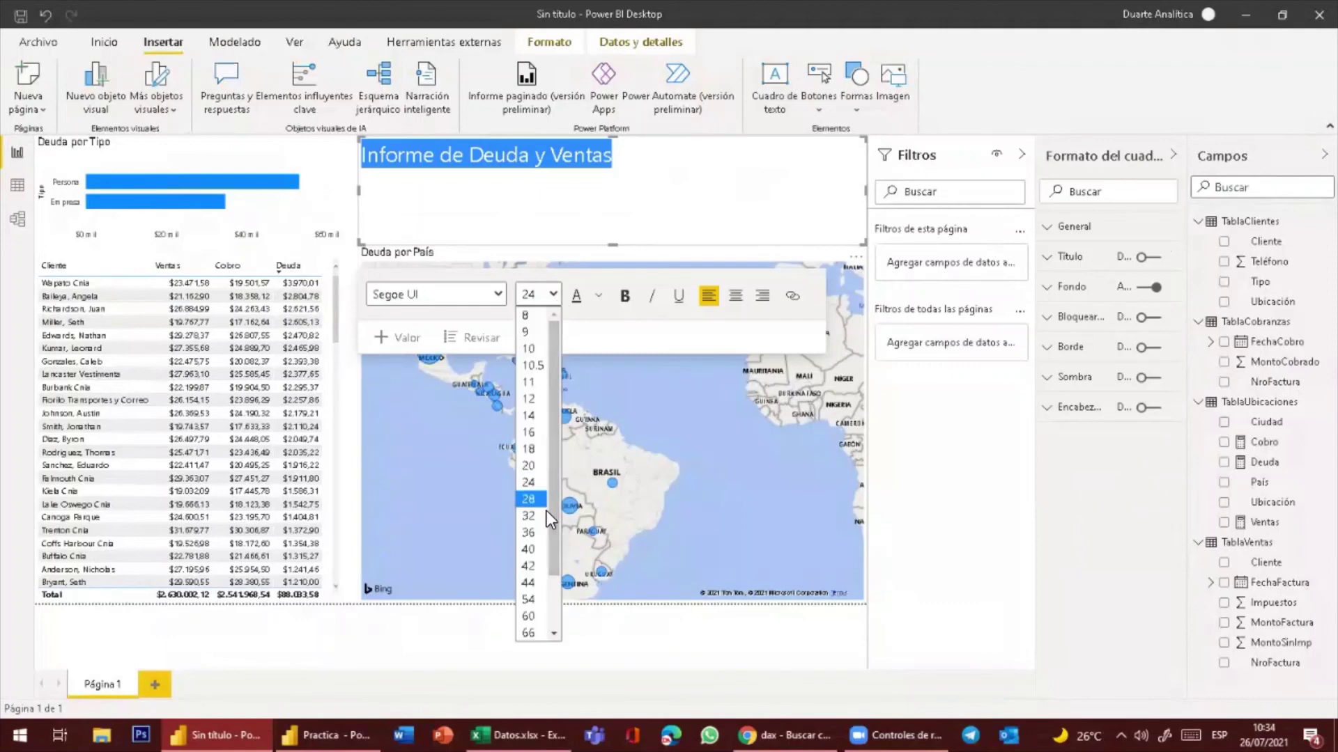
pyautogui.click(545, 520)
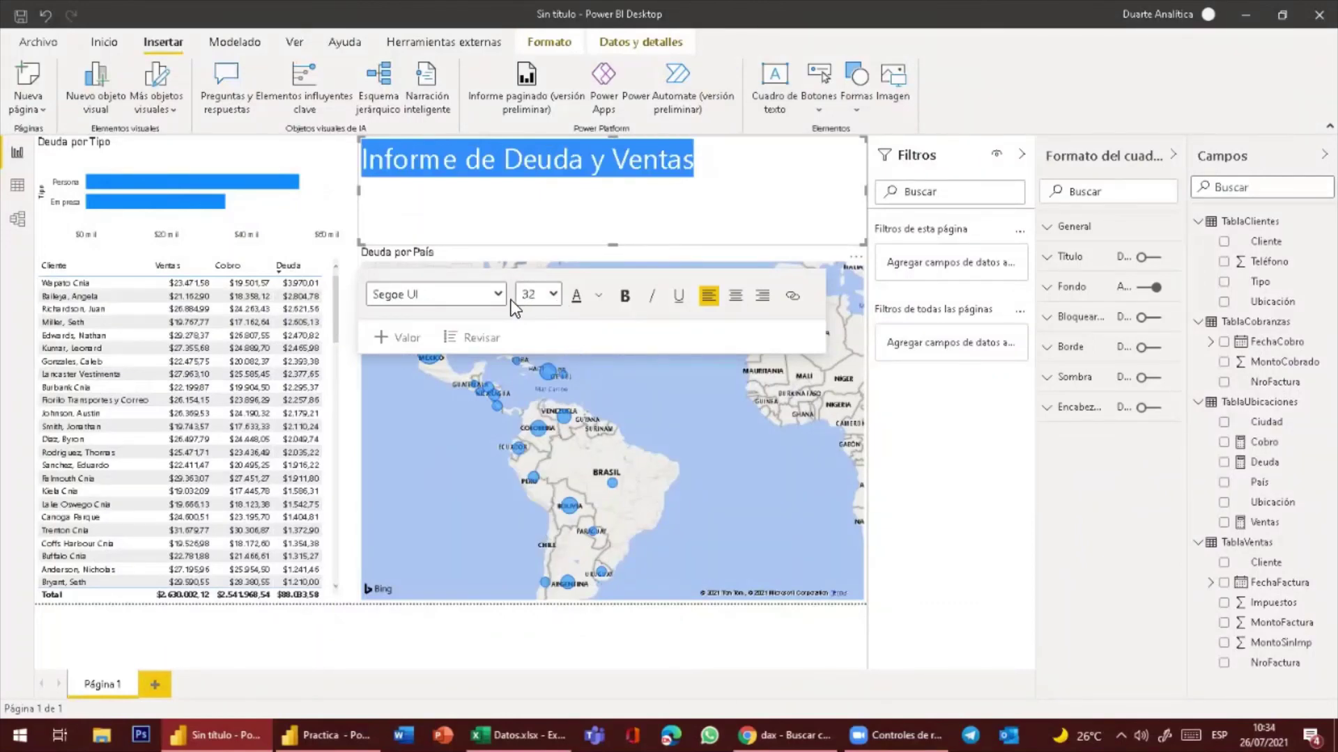
# Make the report title bold and right-aligned, and shorten its text box to fit the single line of text
pyautogui.click(625, 296)
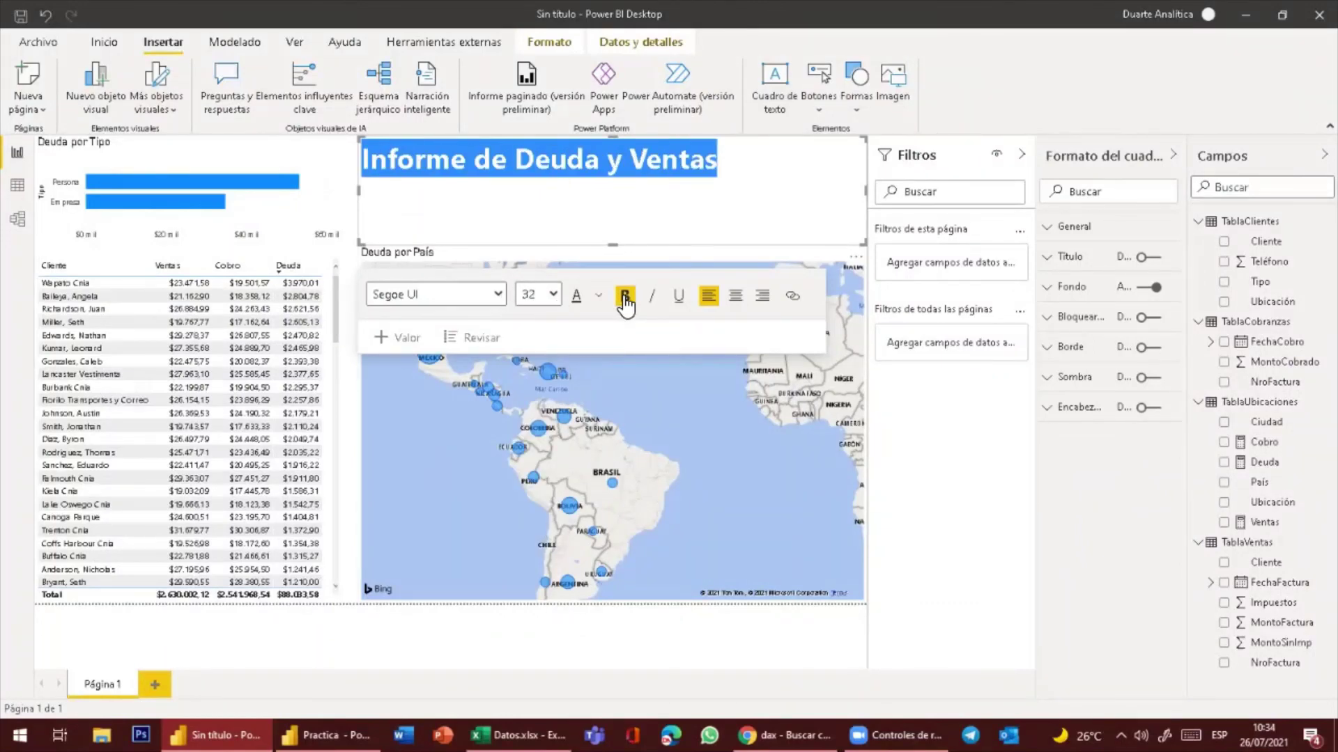
pyautogui.click(763, 297)
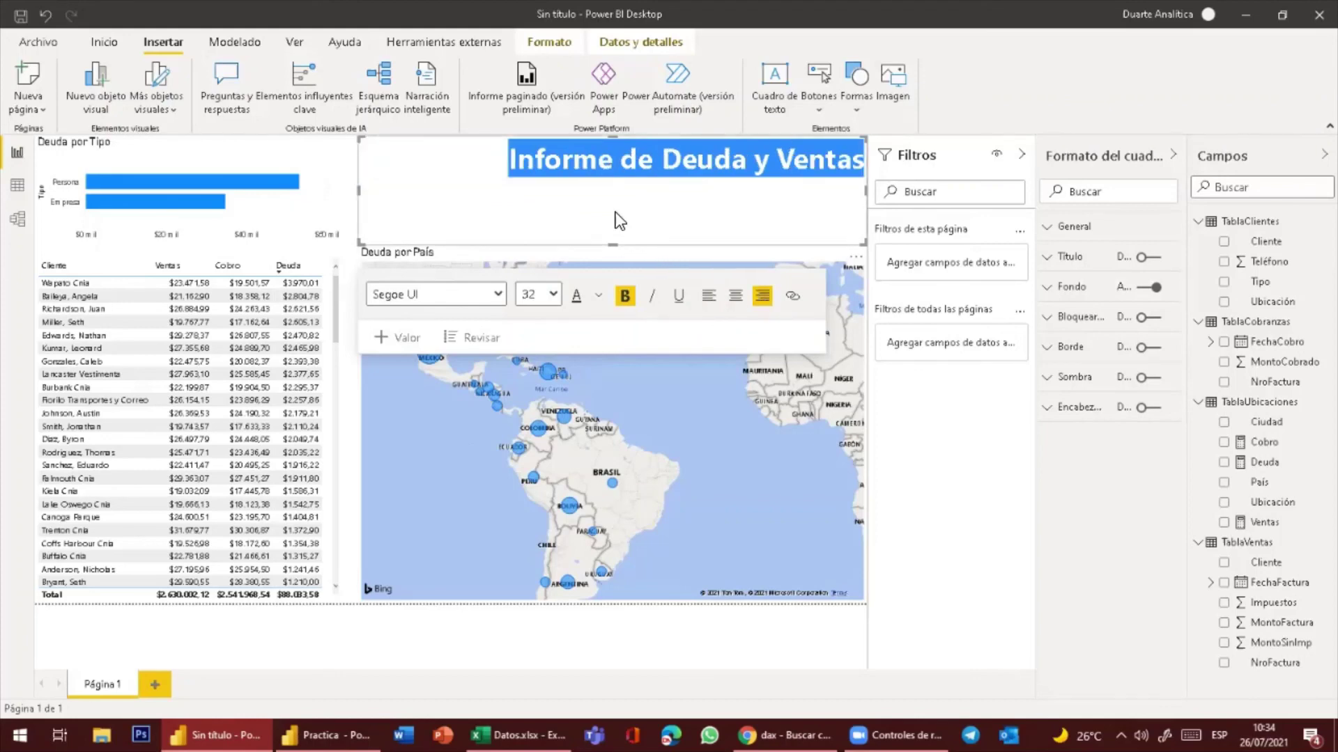
pyautogui.moveTo(615, 213); pyautogui.dragTo(615, 190)
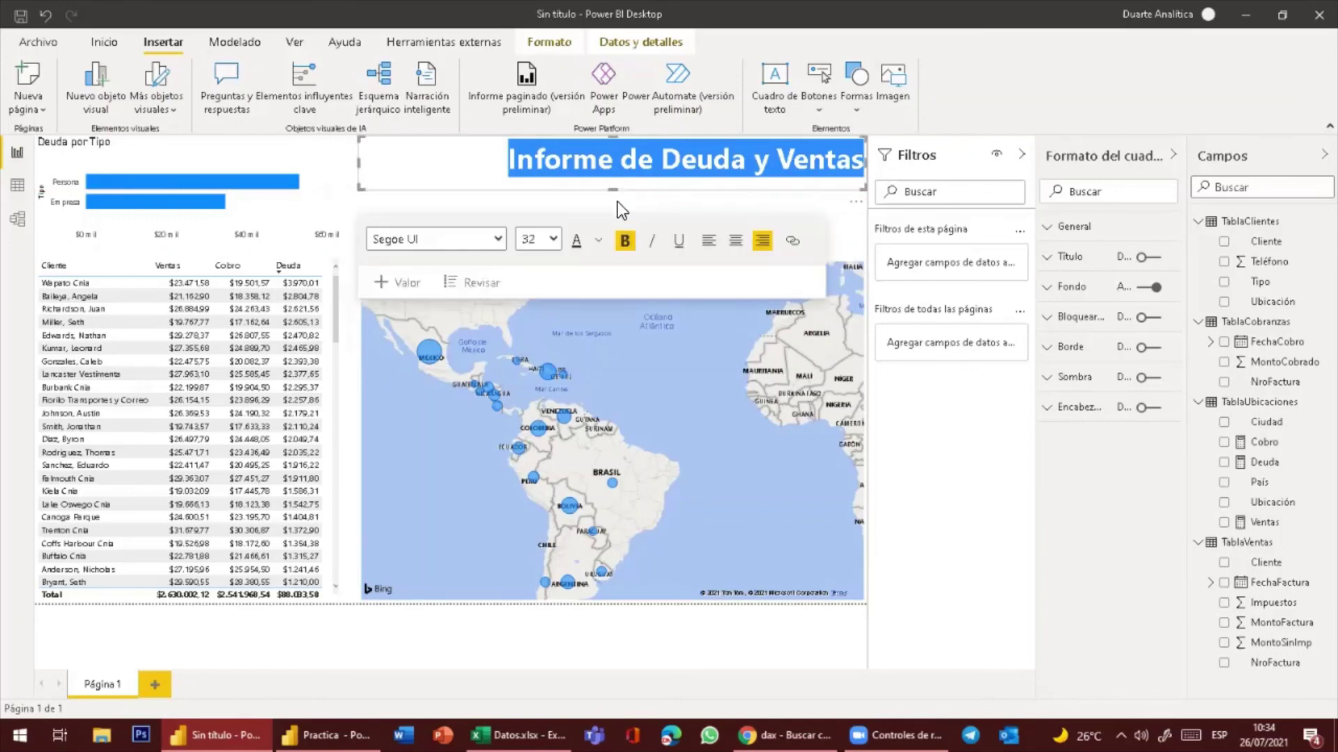
pyautogui.click(617, 202)
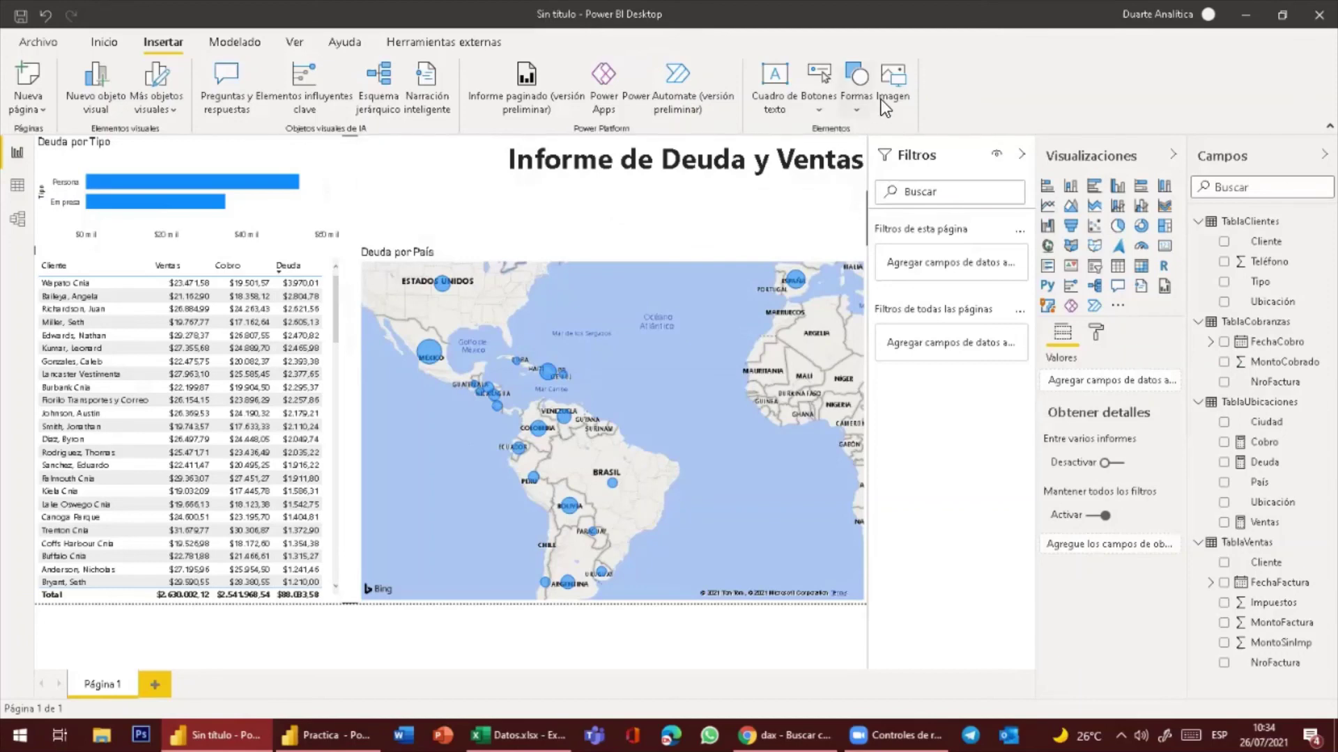
# Insert the first white-background DA logo image from the Logos folder in Duarte Analitica
pyautogui.click(897, 93)
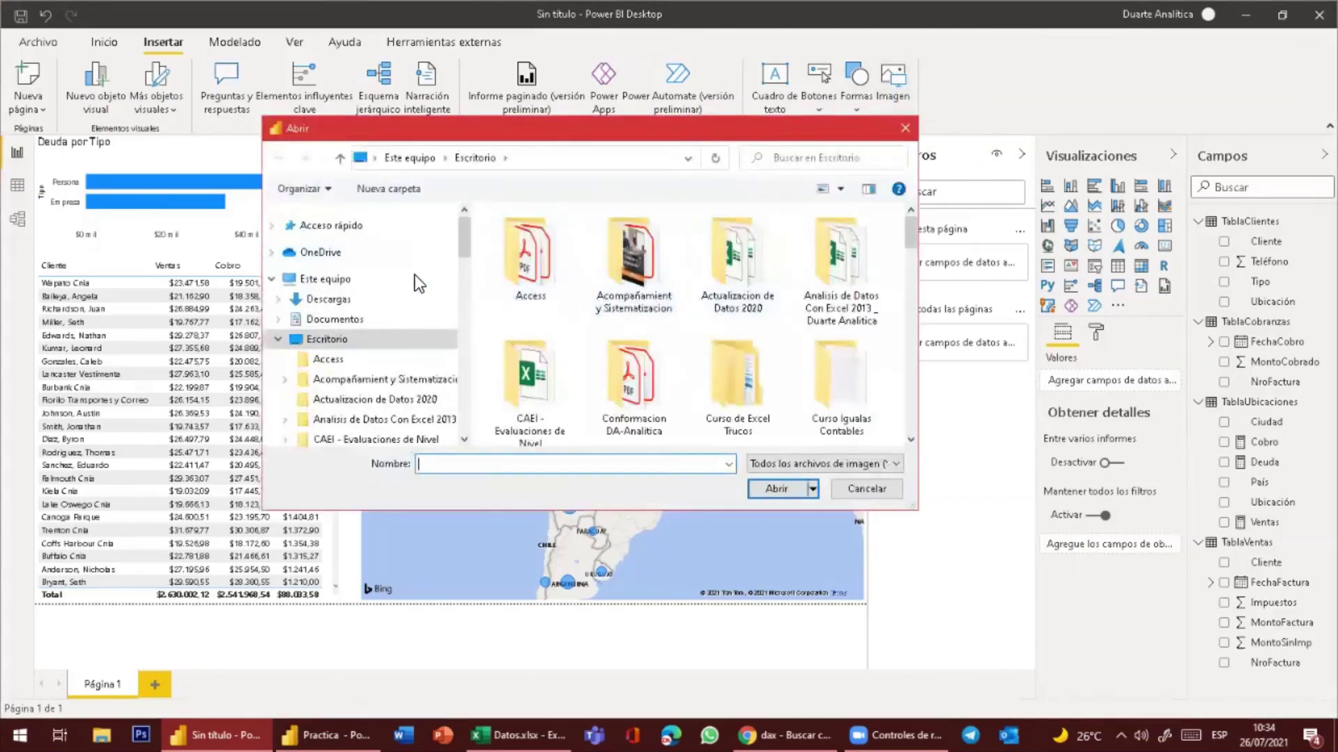
pyautogui.moveTo(463, 262); pyautogui.dragTo(468, 241)
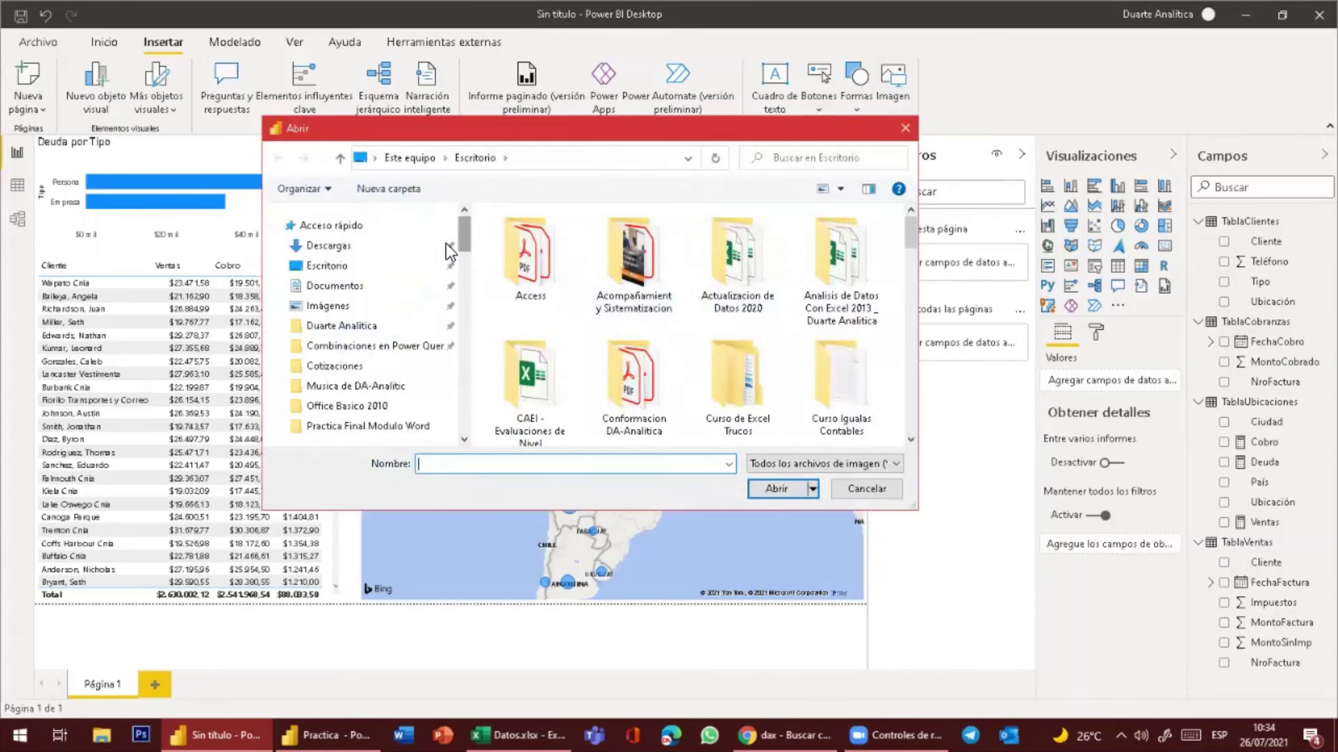
pyautogui.click(369, 327)
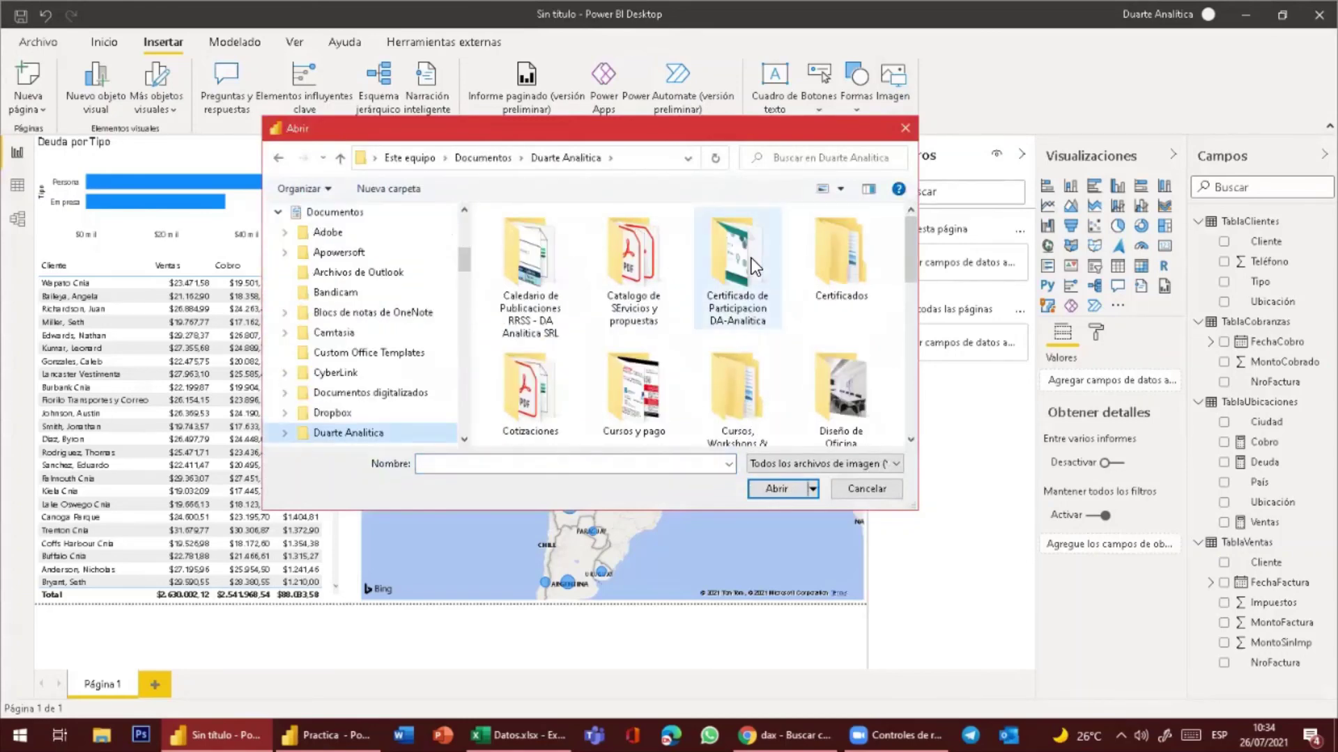
pyautogui.scroll(-3, 751, 258)
pyautogui.doubleClick(841, 254)
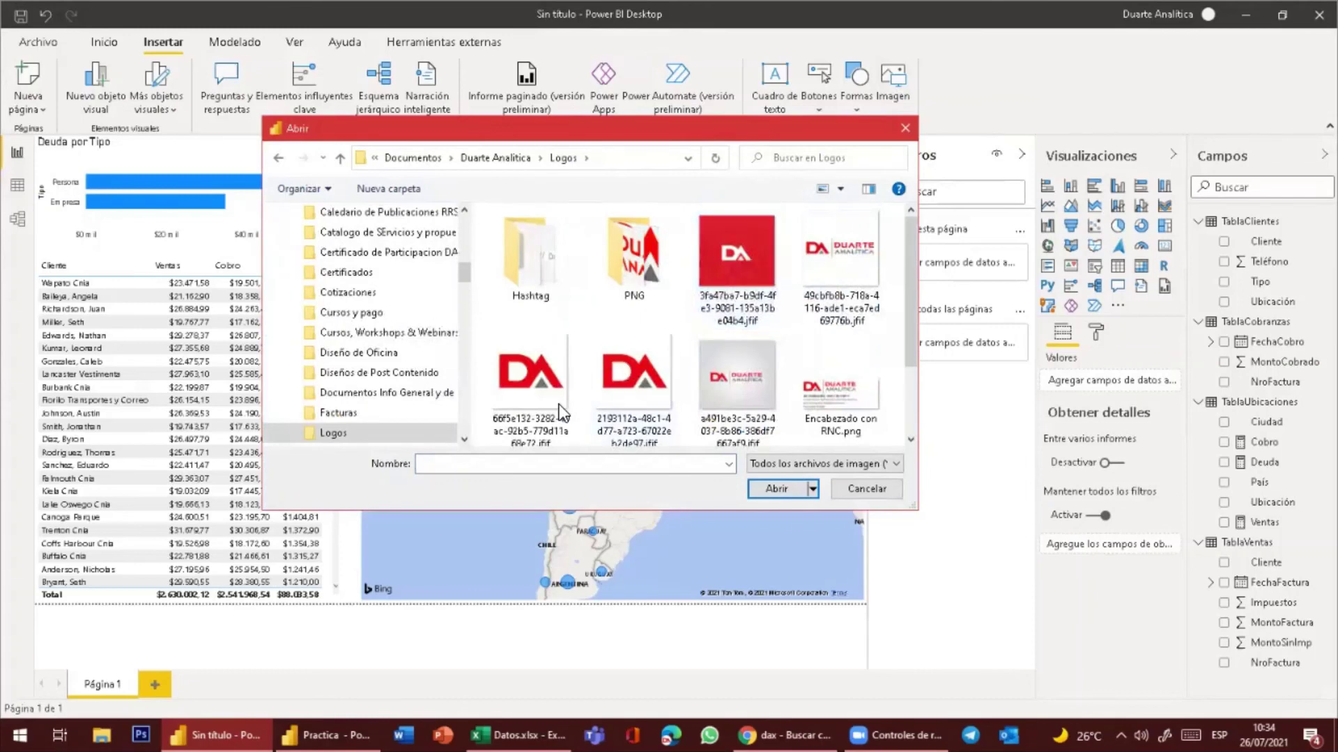
pyautogui.doubleClick(524, 403)
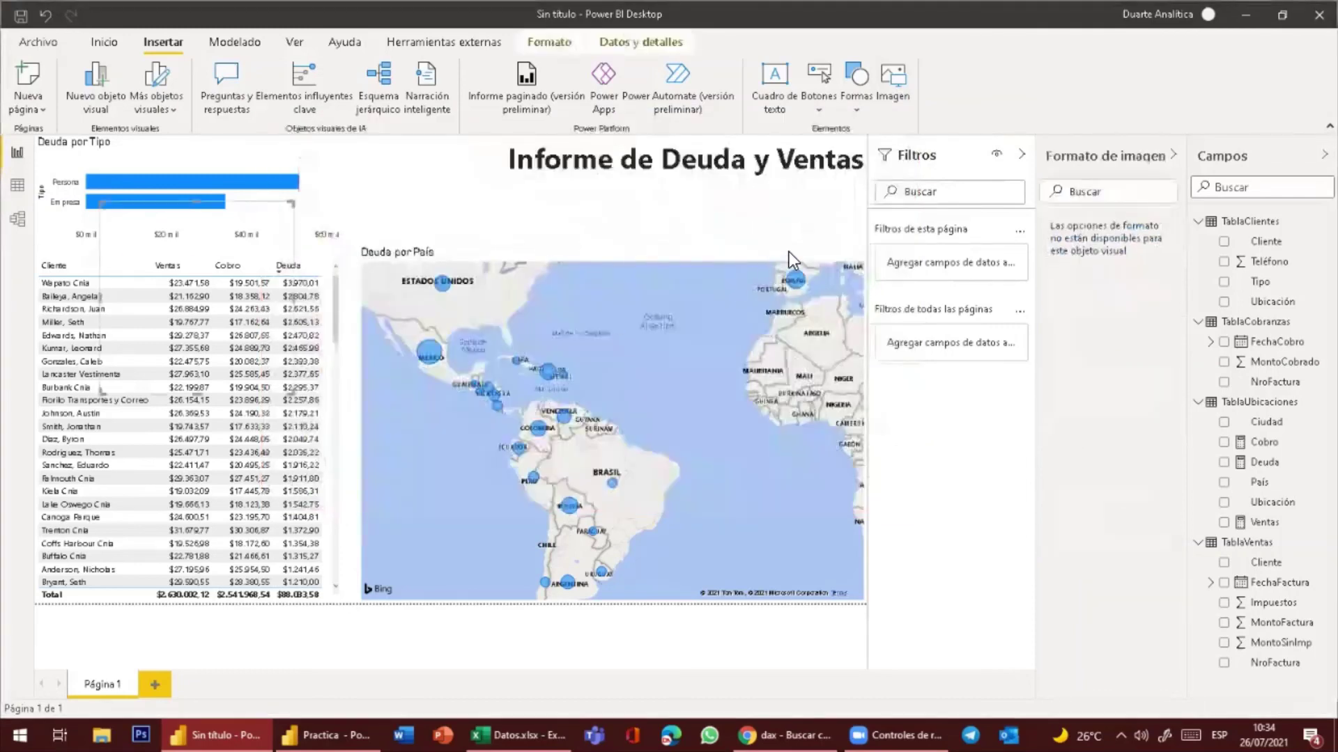
# Shrink the DA logo to about half its size and place it above the map, just before the report title
pyautogui.moveTo(181, 300); pyautogui.dragTo(626, 290)
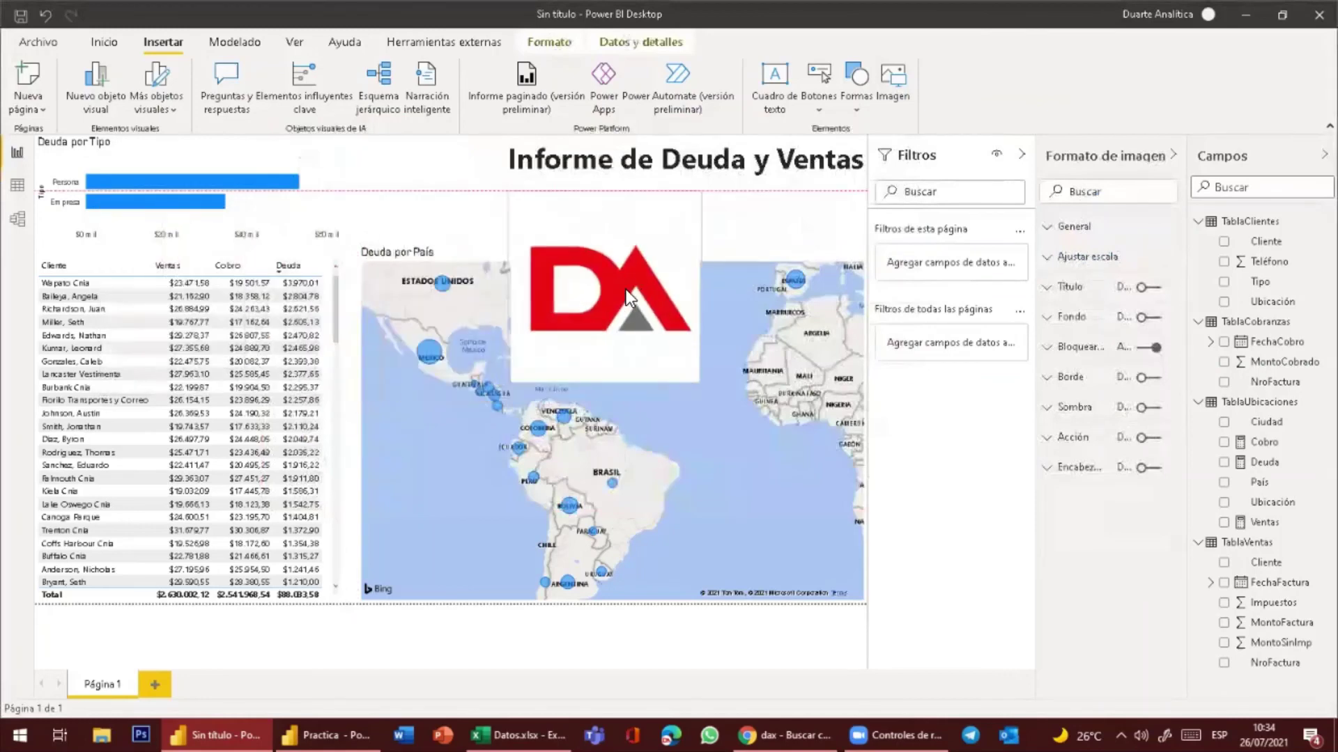
pyautogui.moveTo(698, 381); pyautogui.dragTo(613, 292)
pyautogui.moveTo(549, 223); pyautogui.dragTo(444, 173)
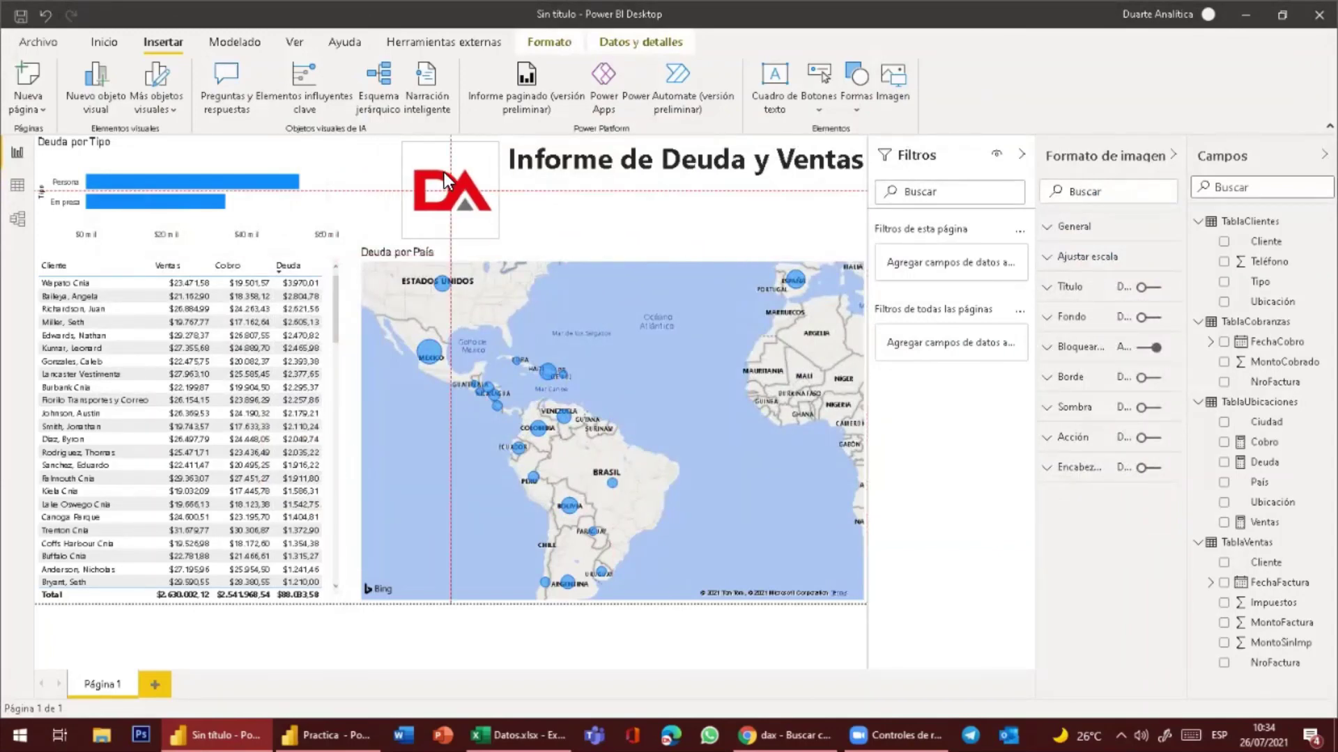
pyautogui.click(593, 209)
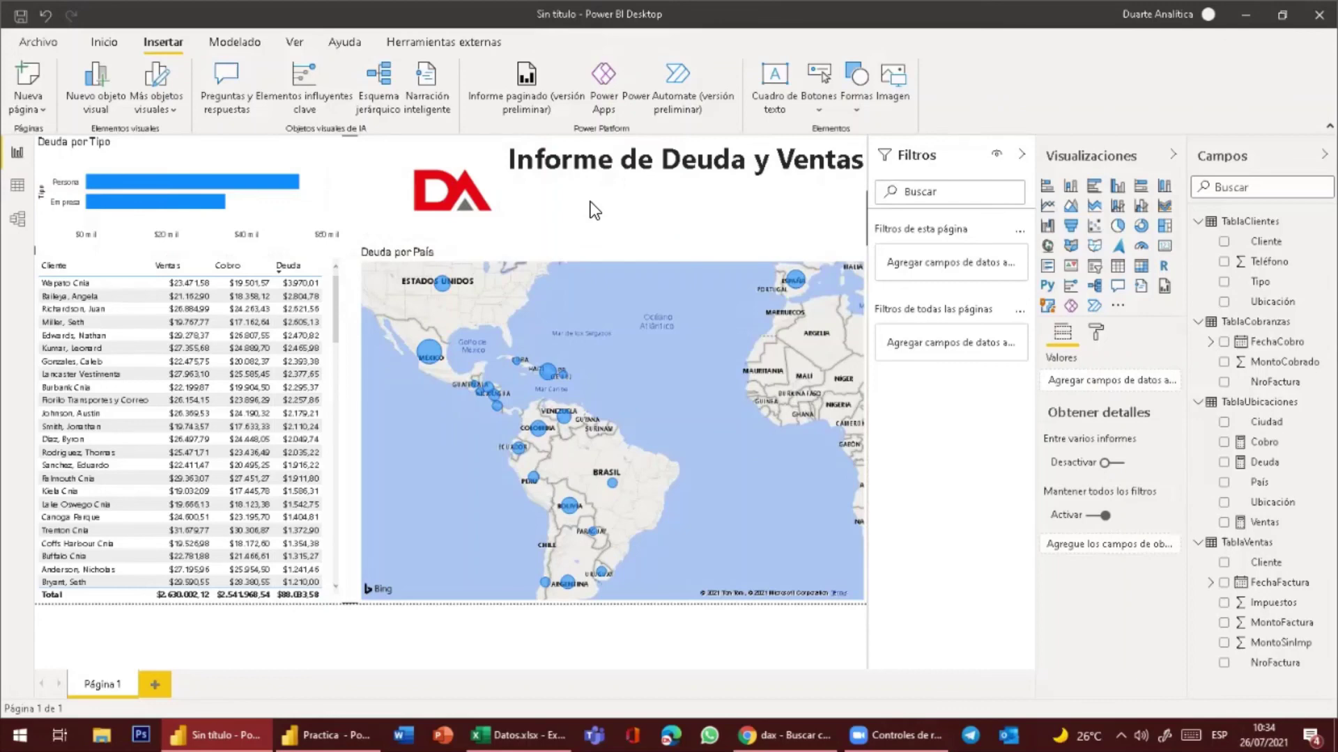
# Review the table relationships, the TablaUbicaciones data and its calculation tools, and return to the report page
pyautogui.click(117, 44)
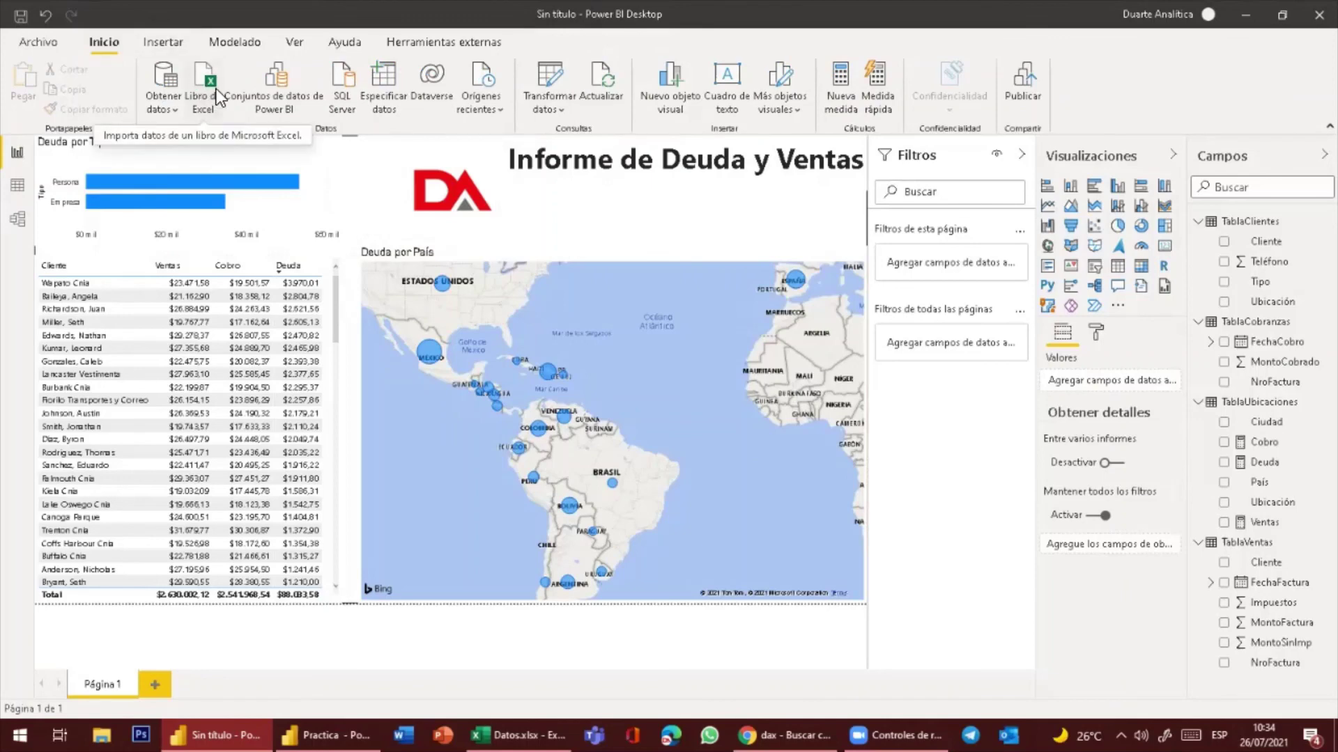
pyautogui.click(17, 216)
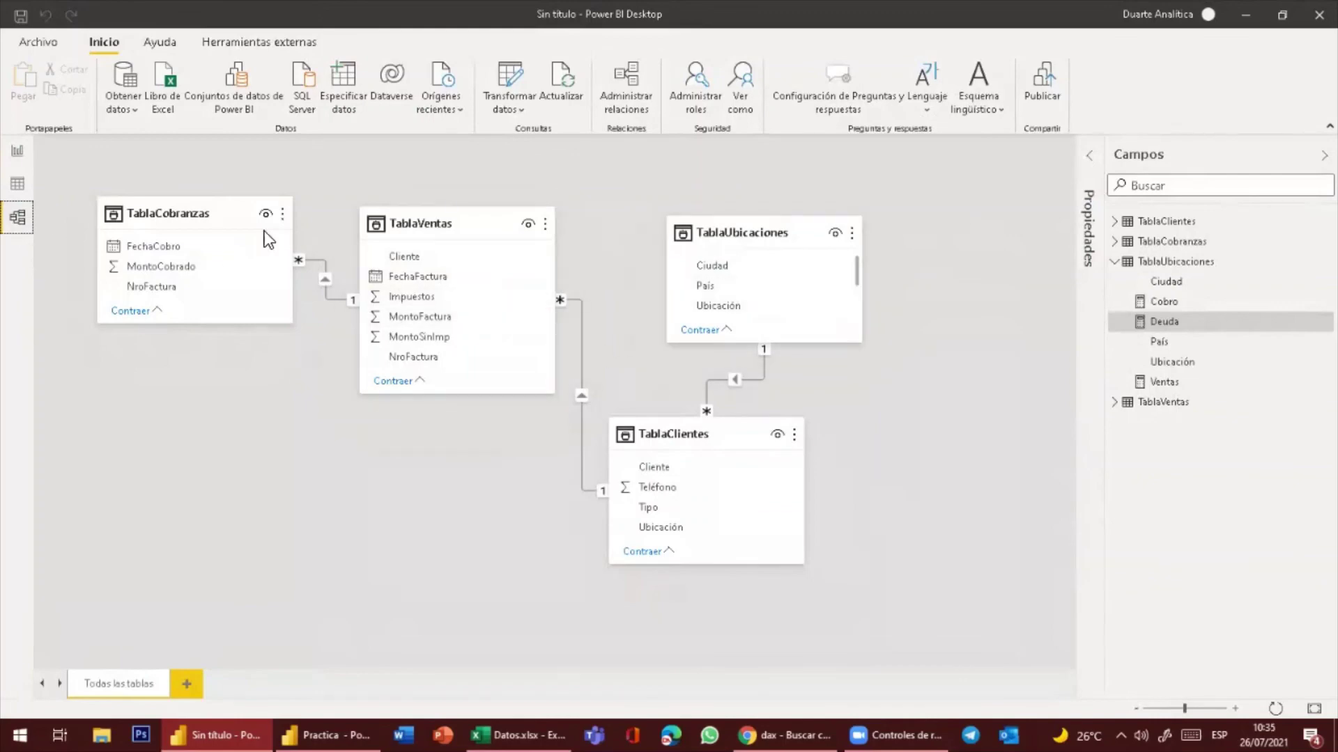
pyautogui.click(17, 184)
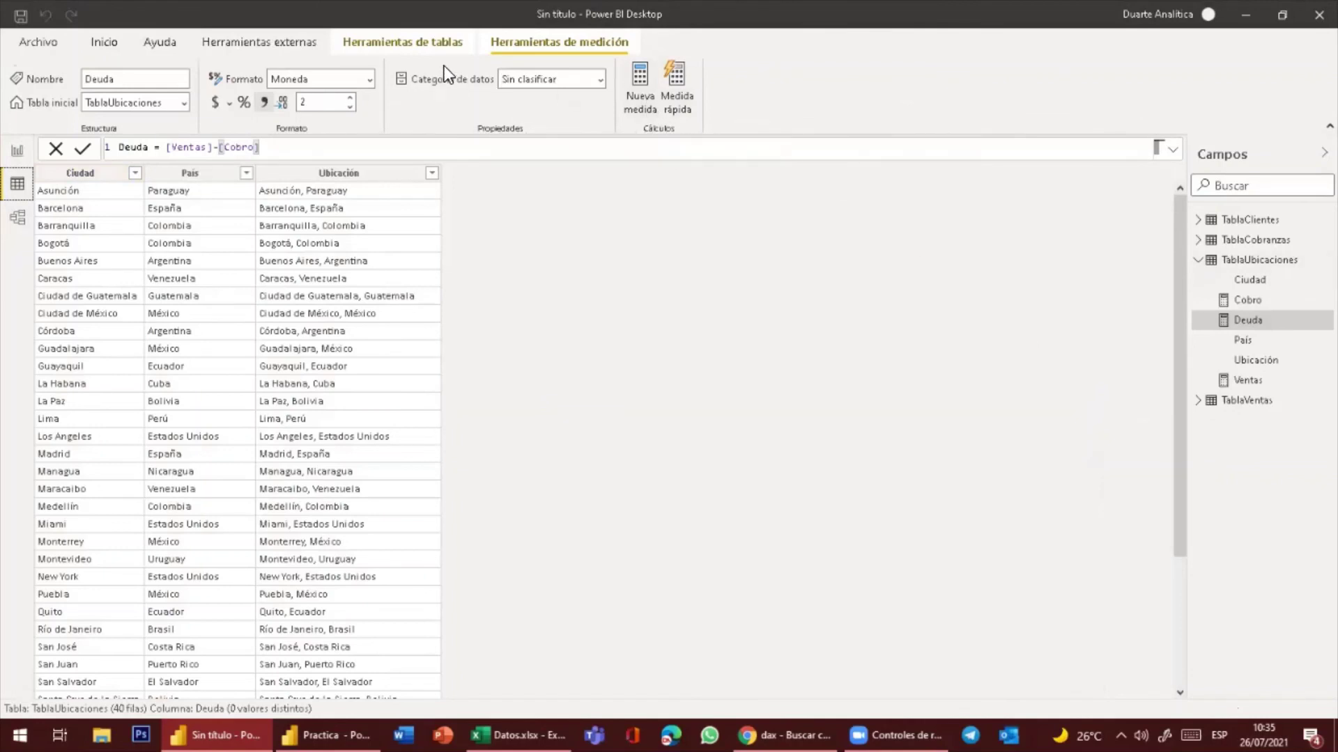
pyautogui.click(430, 46)
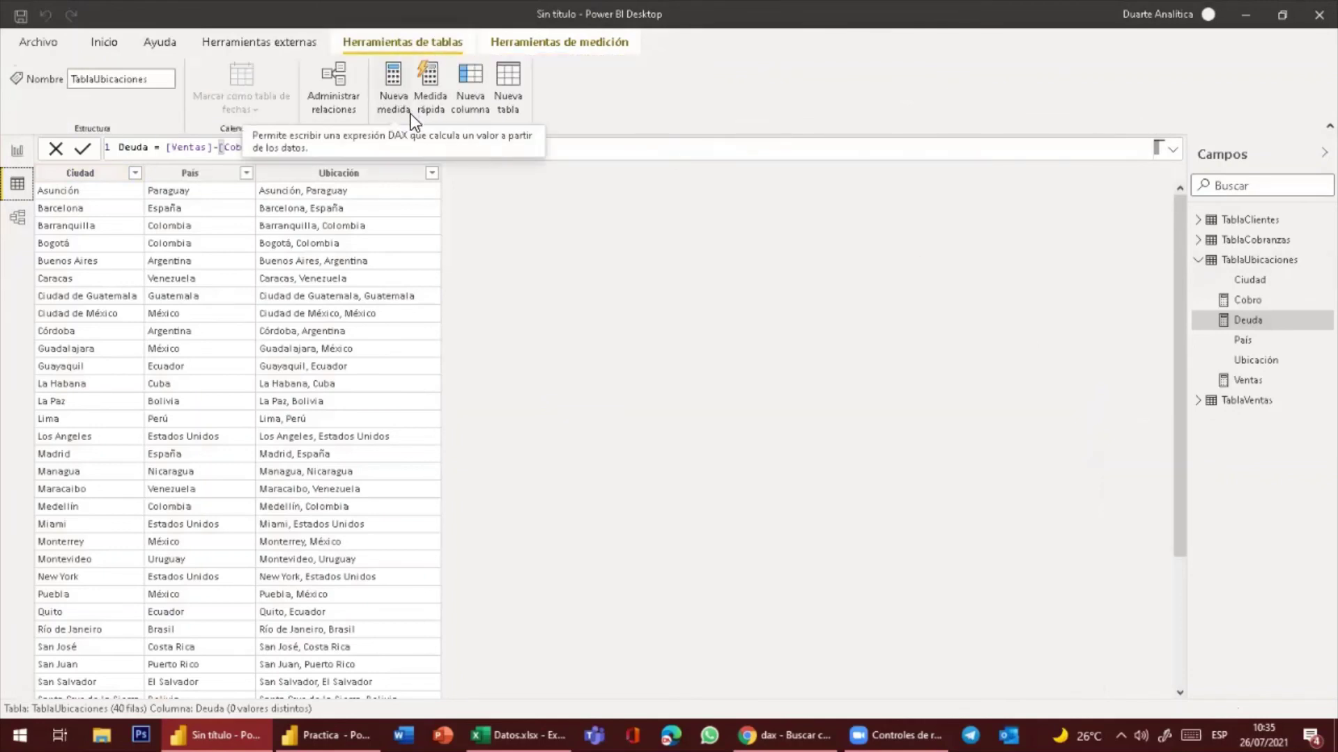
pyautogui.click(15, 152)
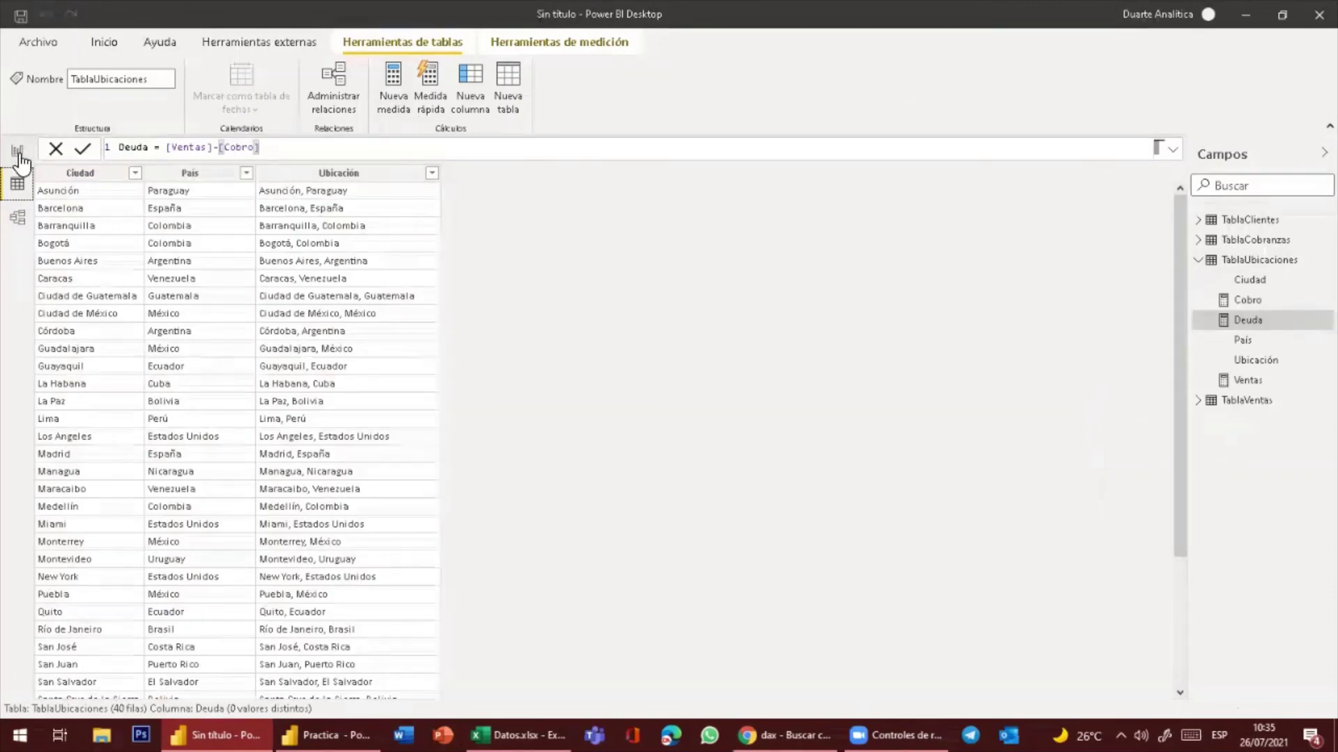